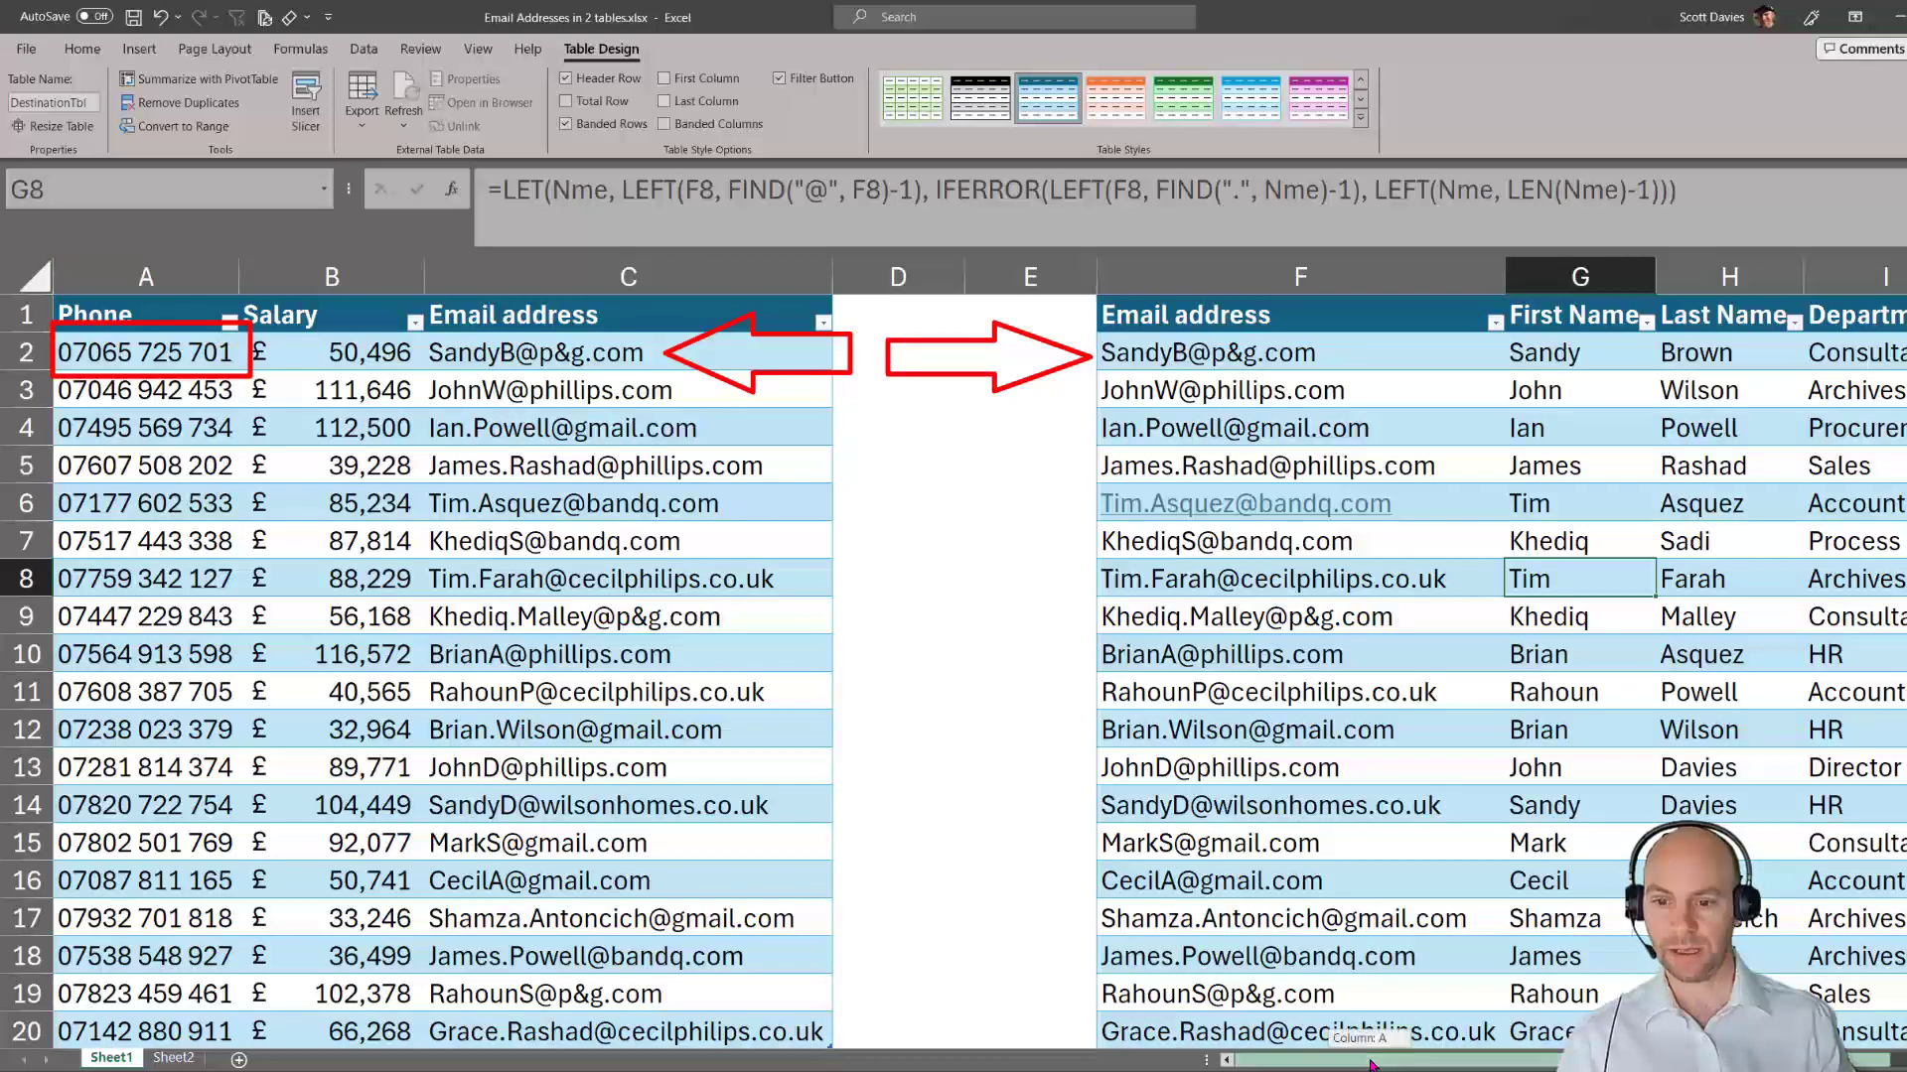
Add a "Phone Number" column header in J1, directly beside the Department column.
{"action": "scroll", "coordinate": [1373, 1060], "scroll_direction": "right", "scroll_amount": 1}
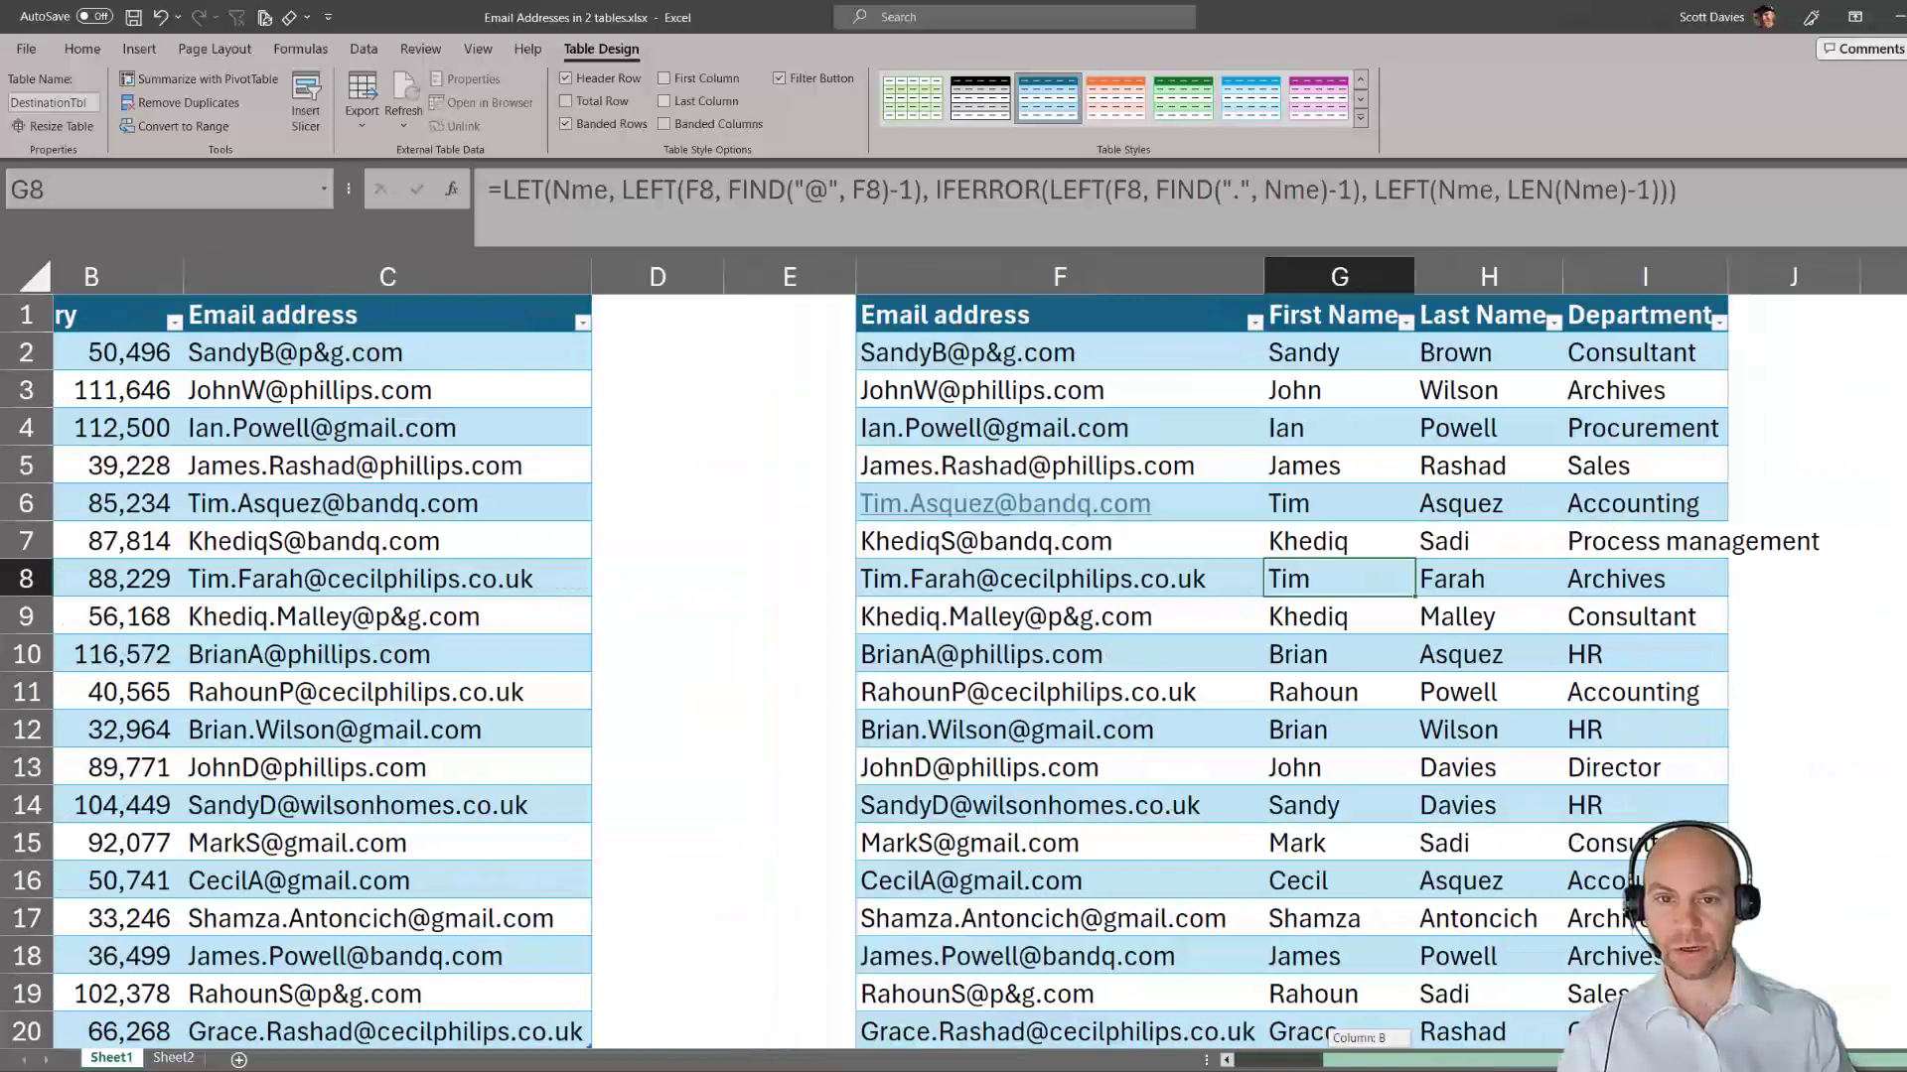
{"action": "left_click", "coordinate": [1772, 323]}
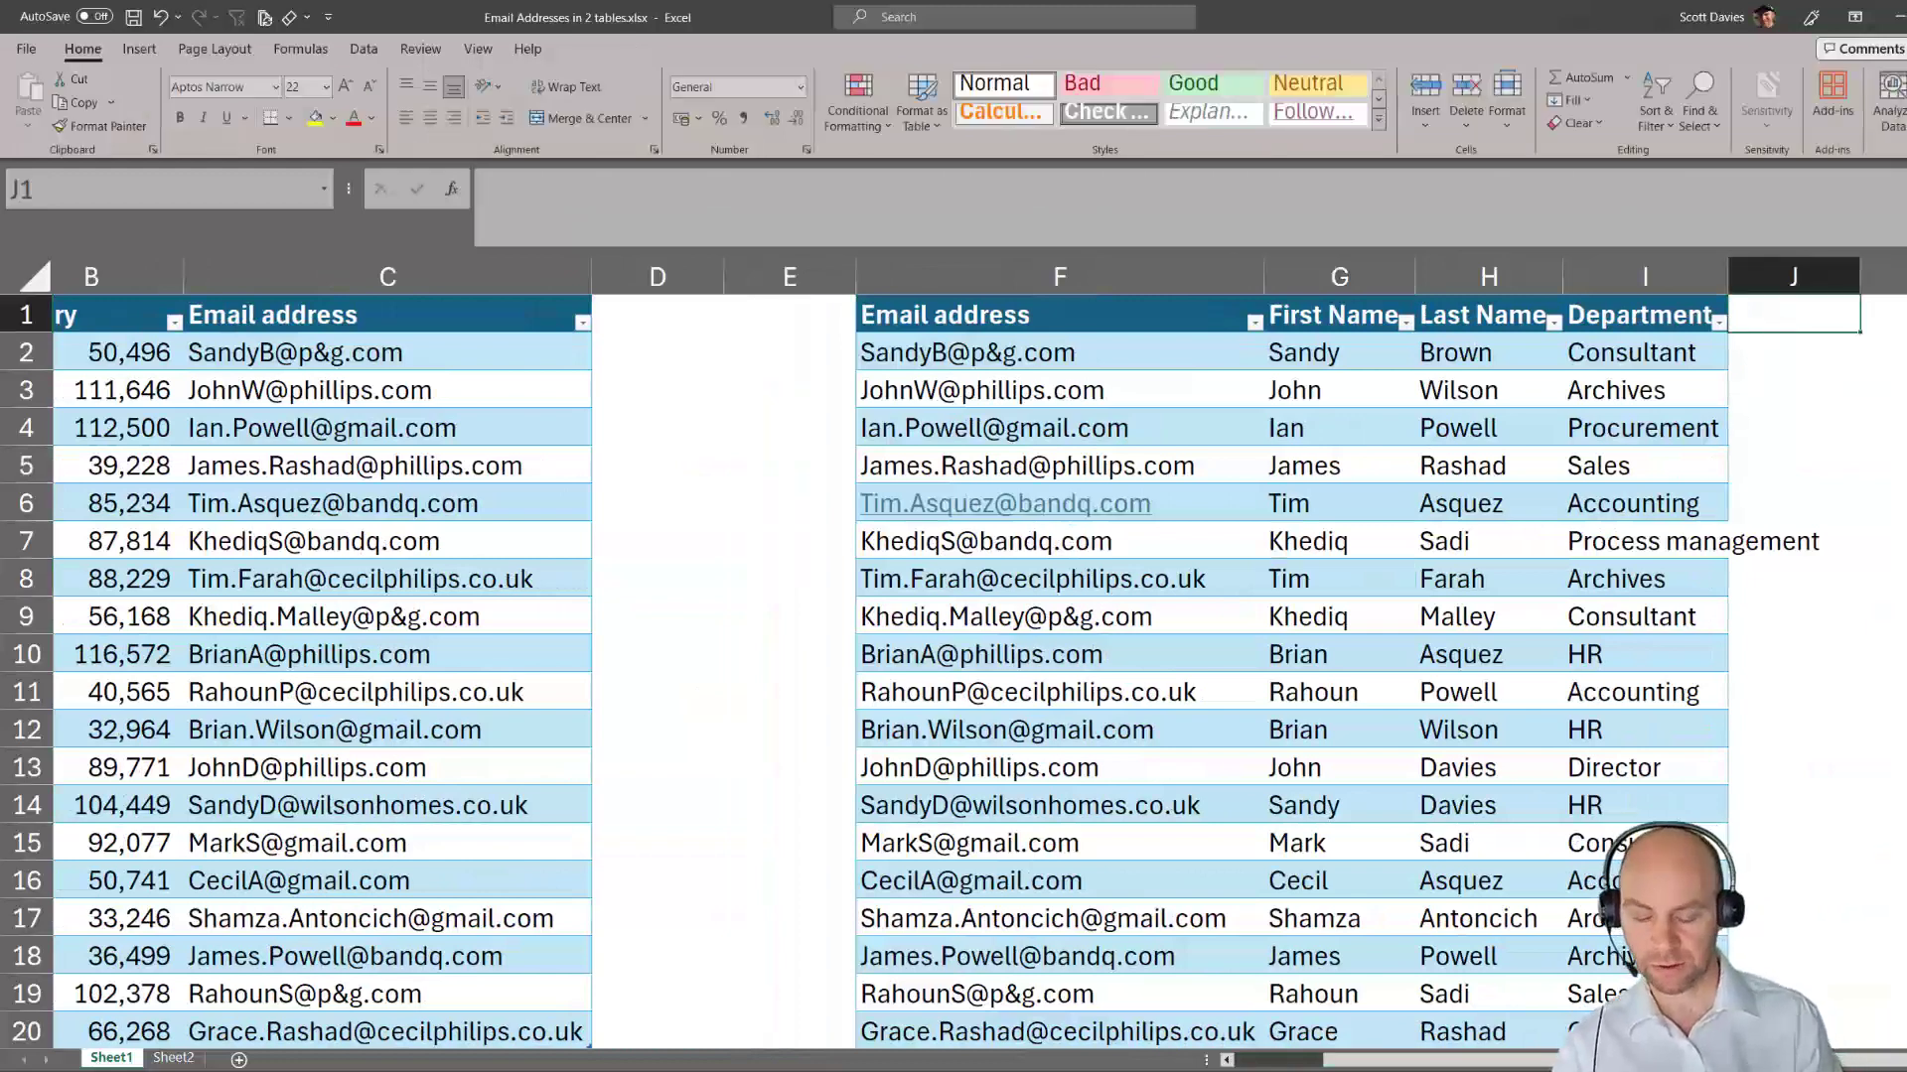
{"action": "type", "text": "Phone Number"}
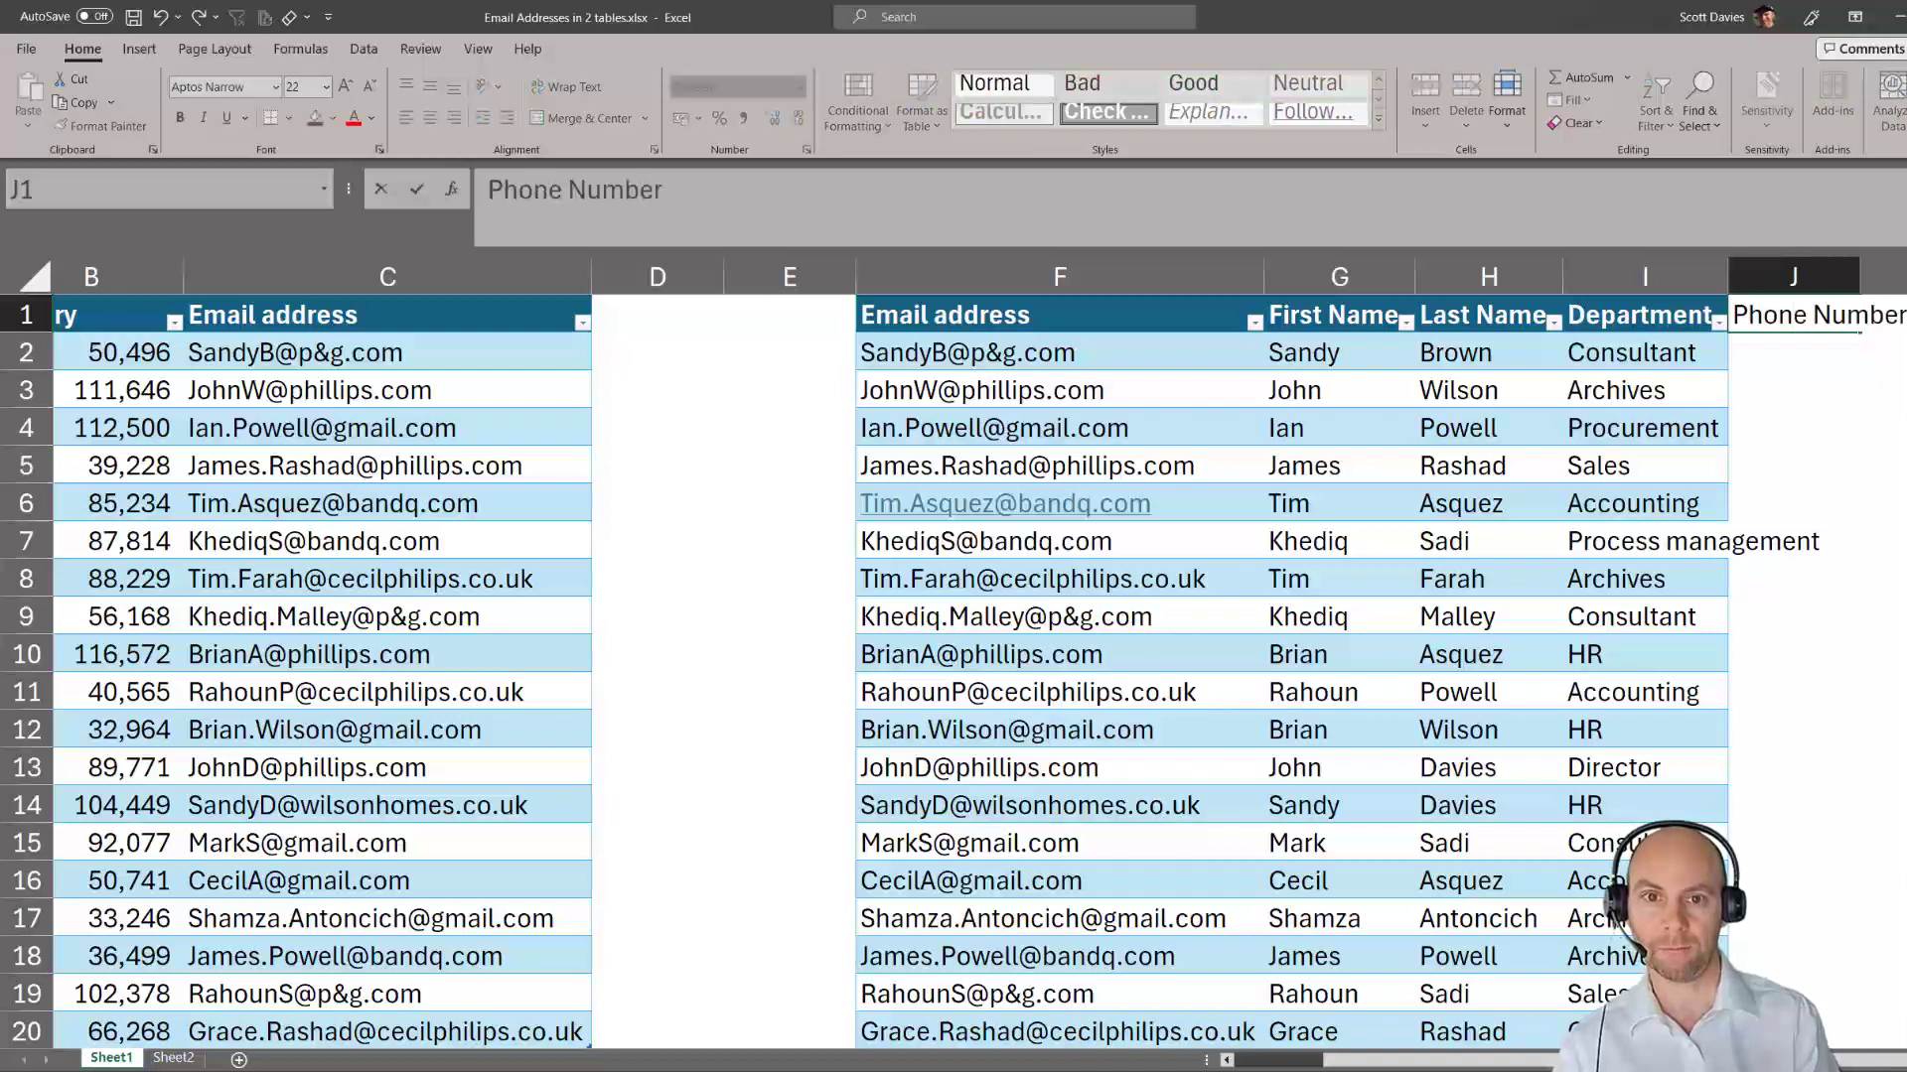
{"action": "key", "text": "Return"}
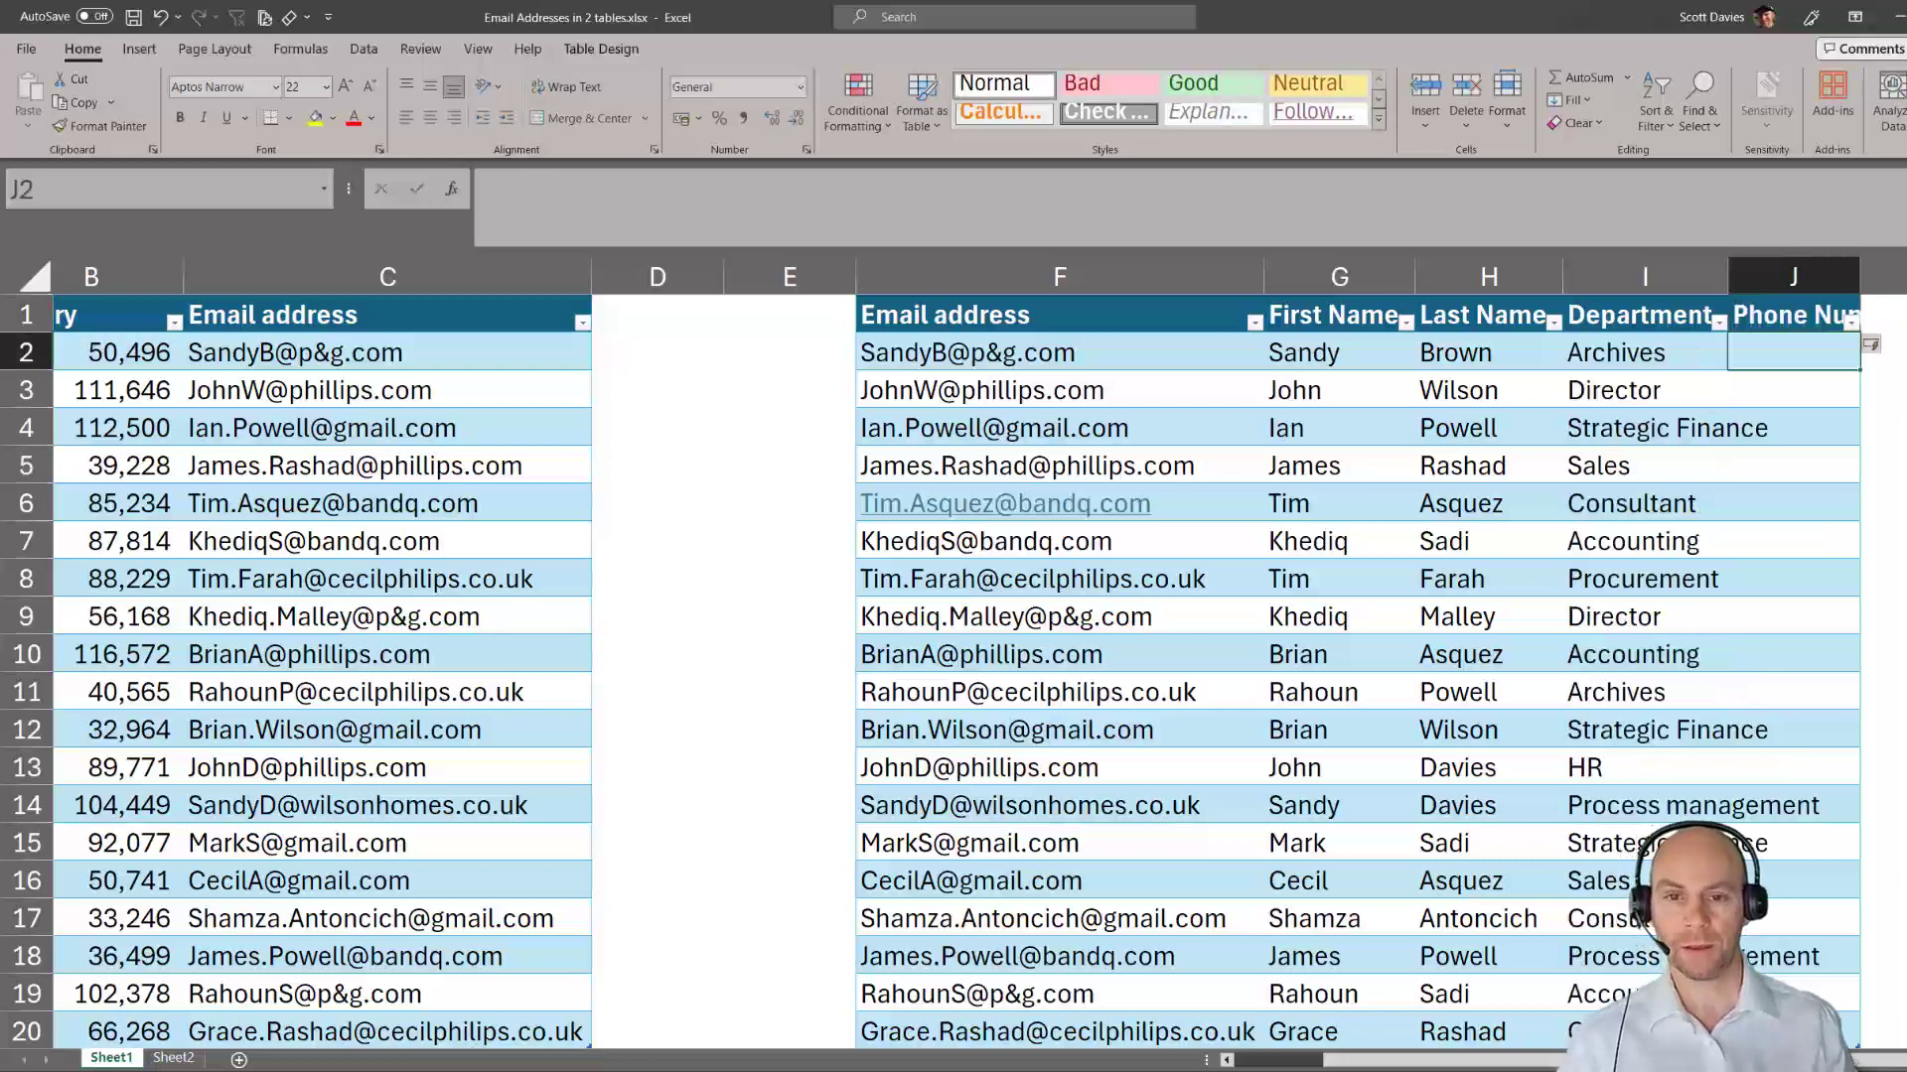
Start an XLOOKUP formula in J2 with the same row's Email address in column F as the lookup value.
{"action": "type", "text": "=xl"}
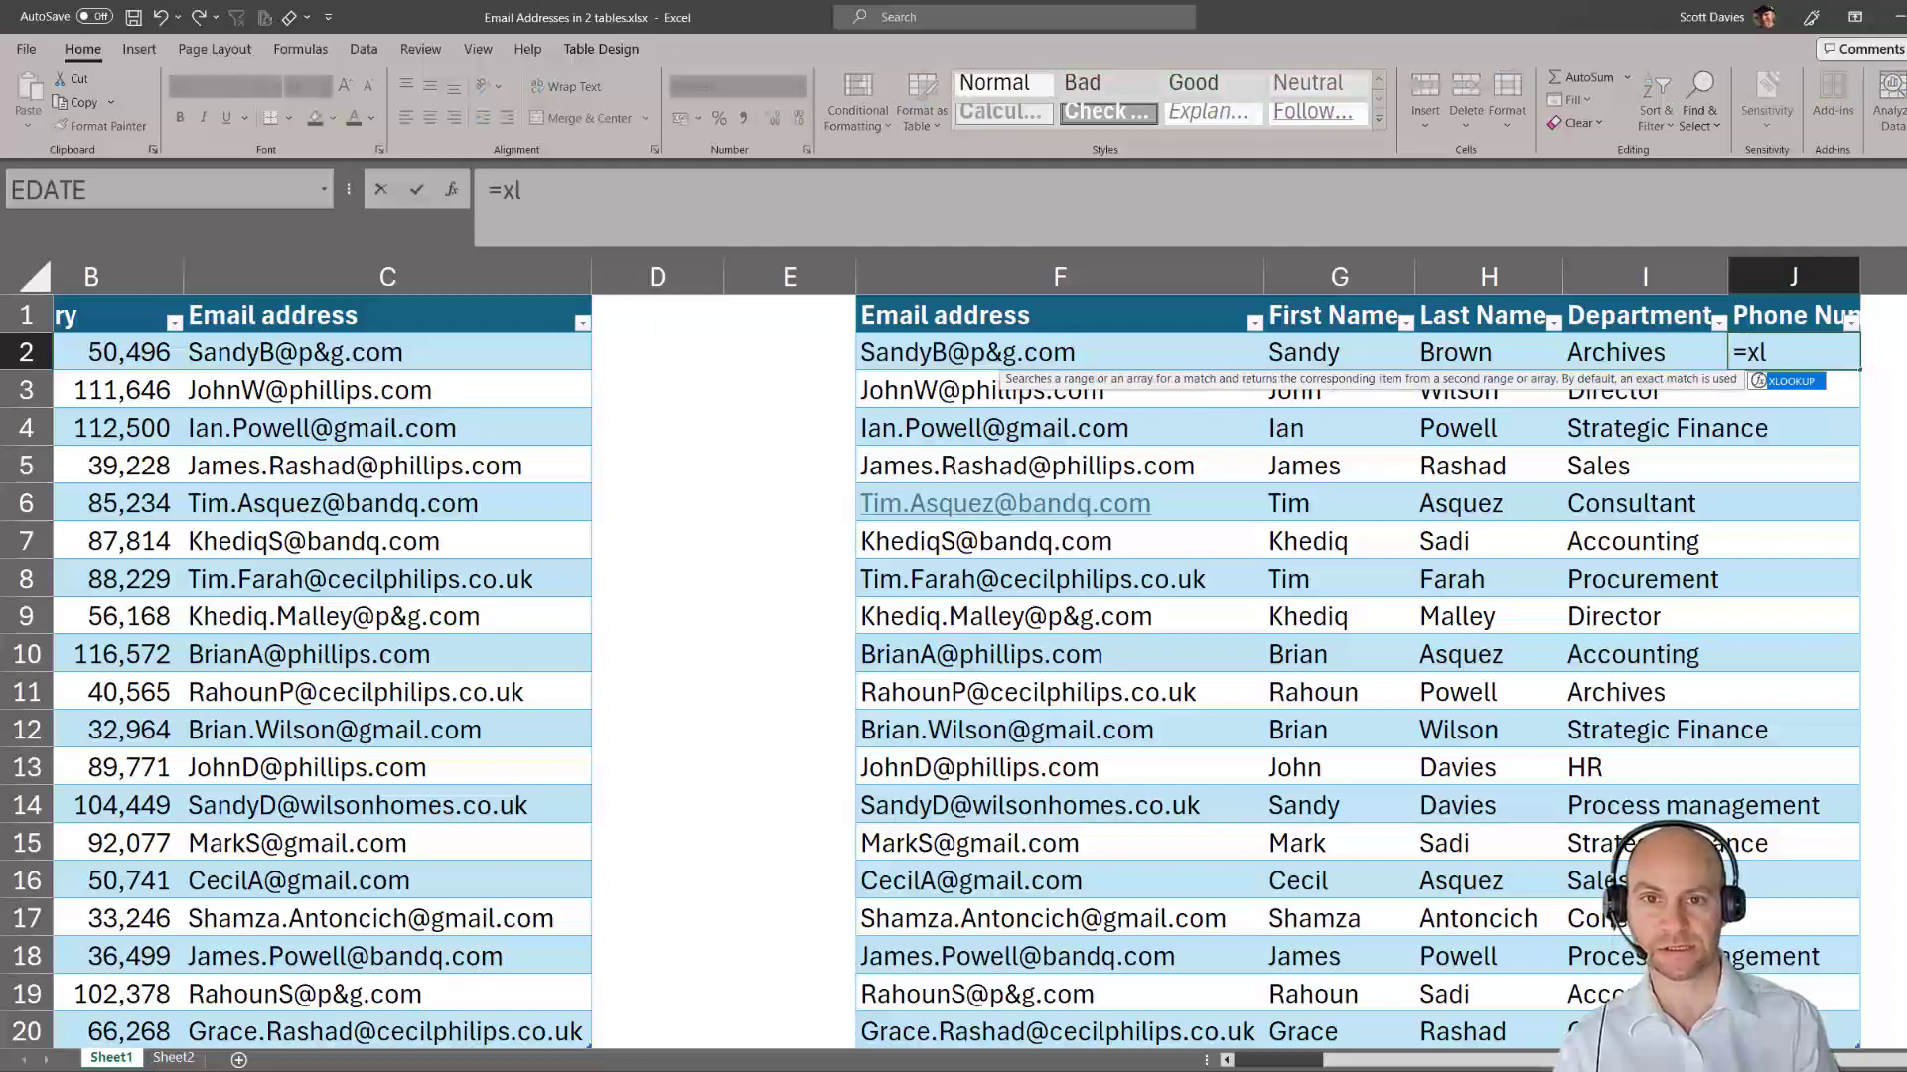
{"action": "key", "text": "Tab"}
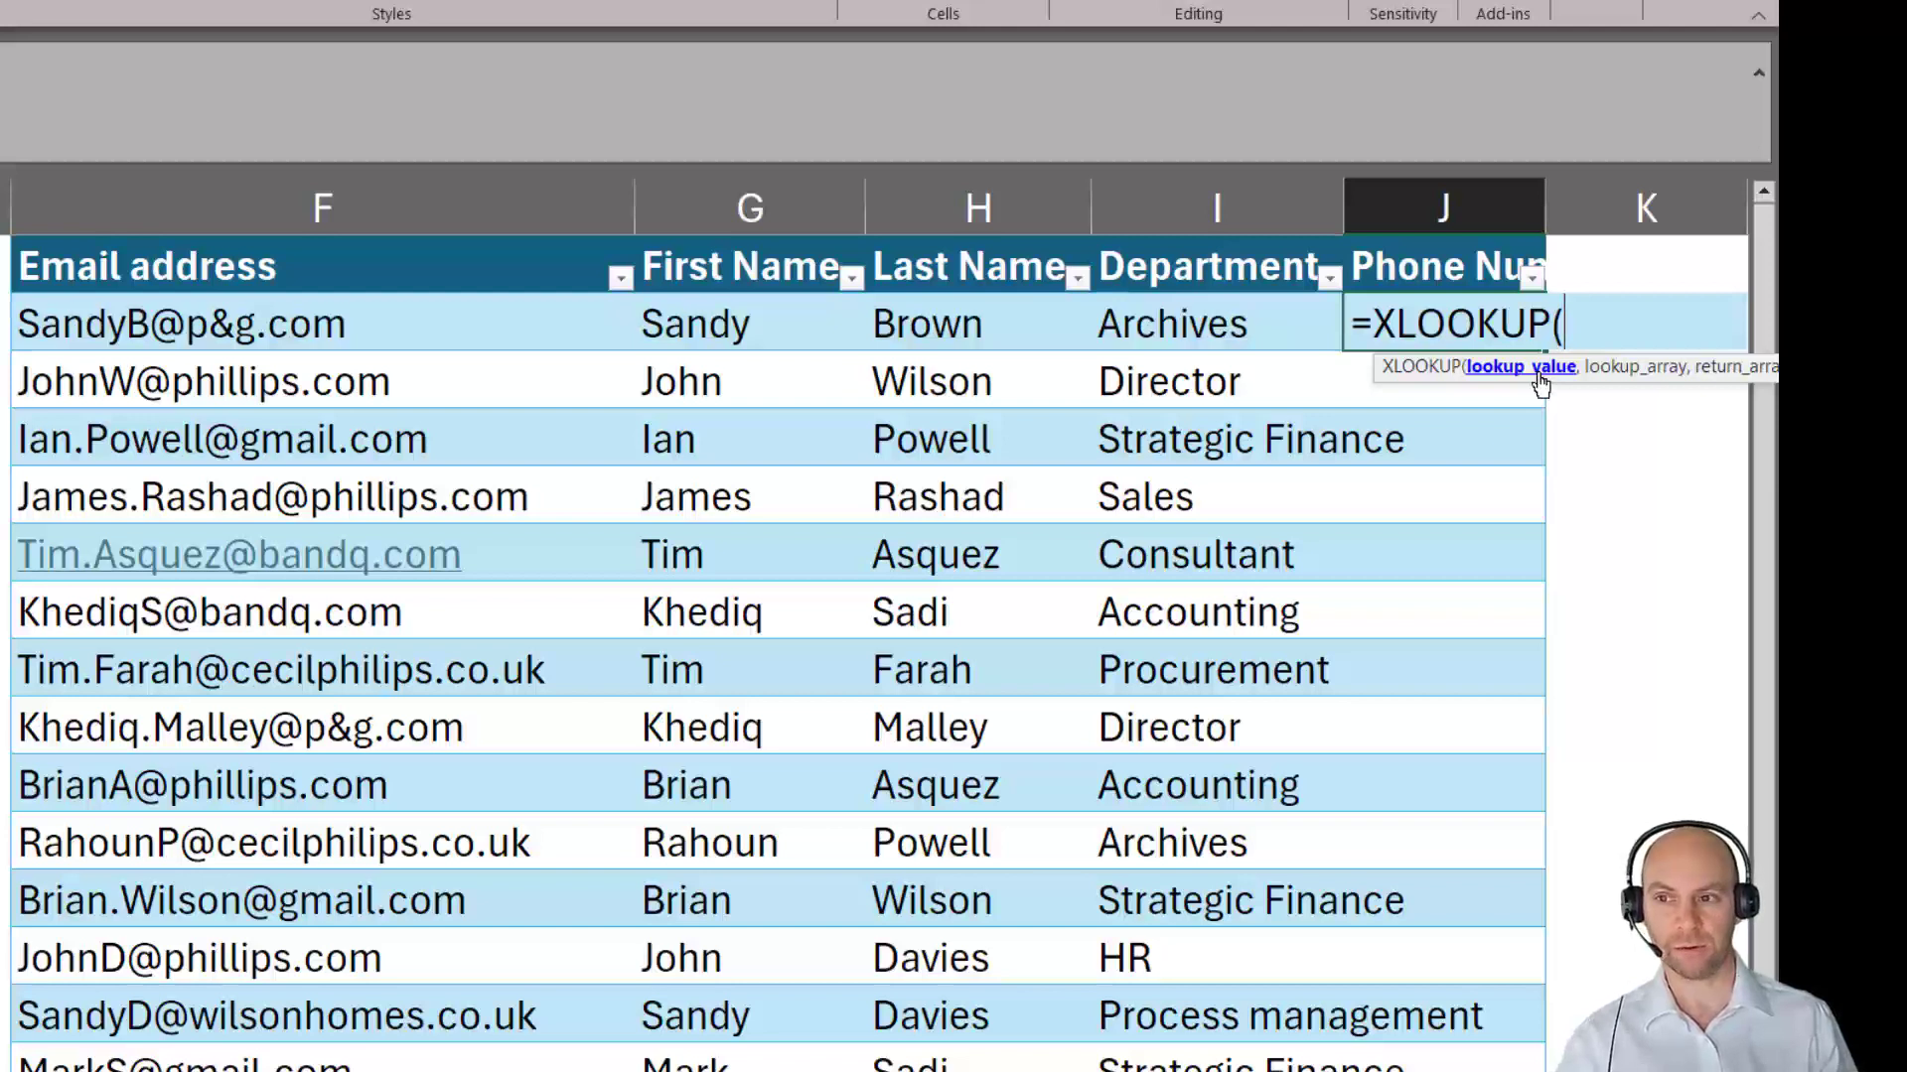
{"action": "left_click", "coordinate": [388, 325]}
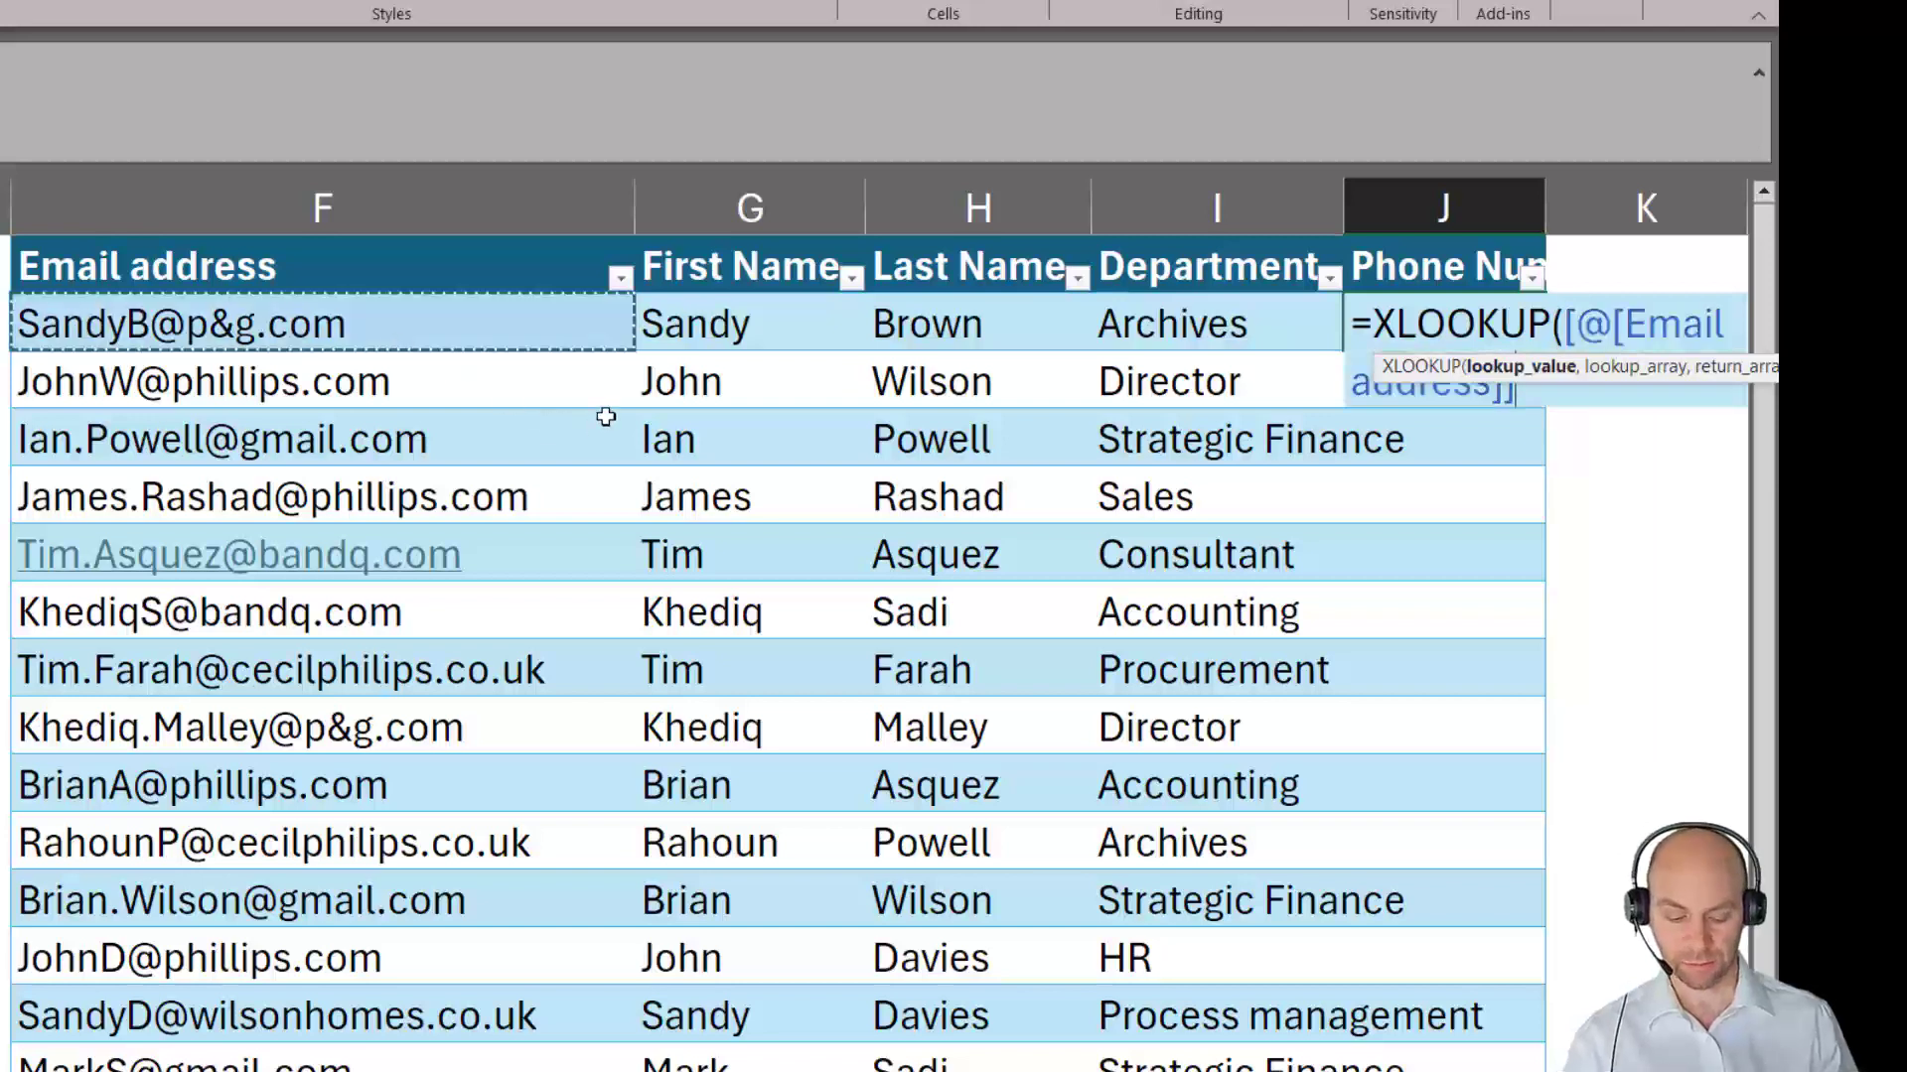
{"action": "type", "text": ","}
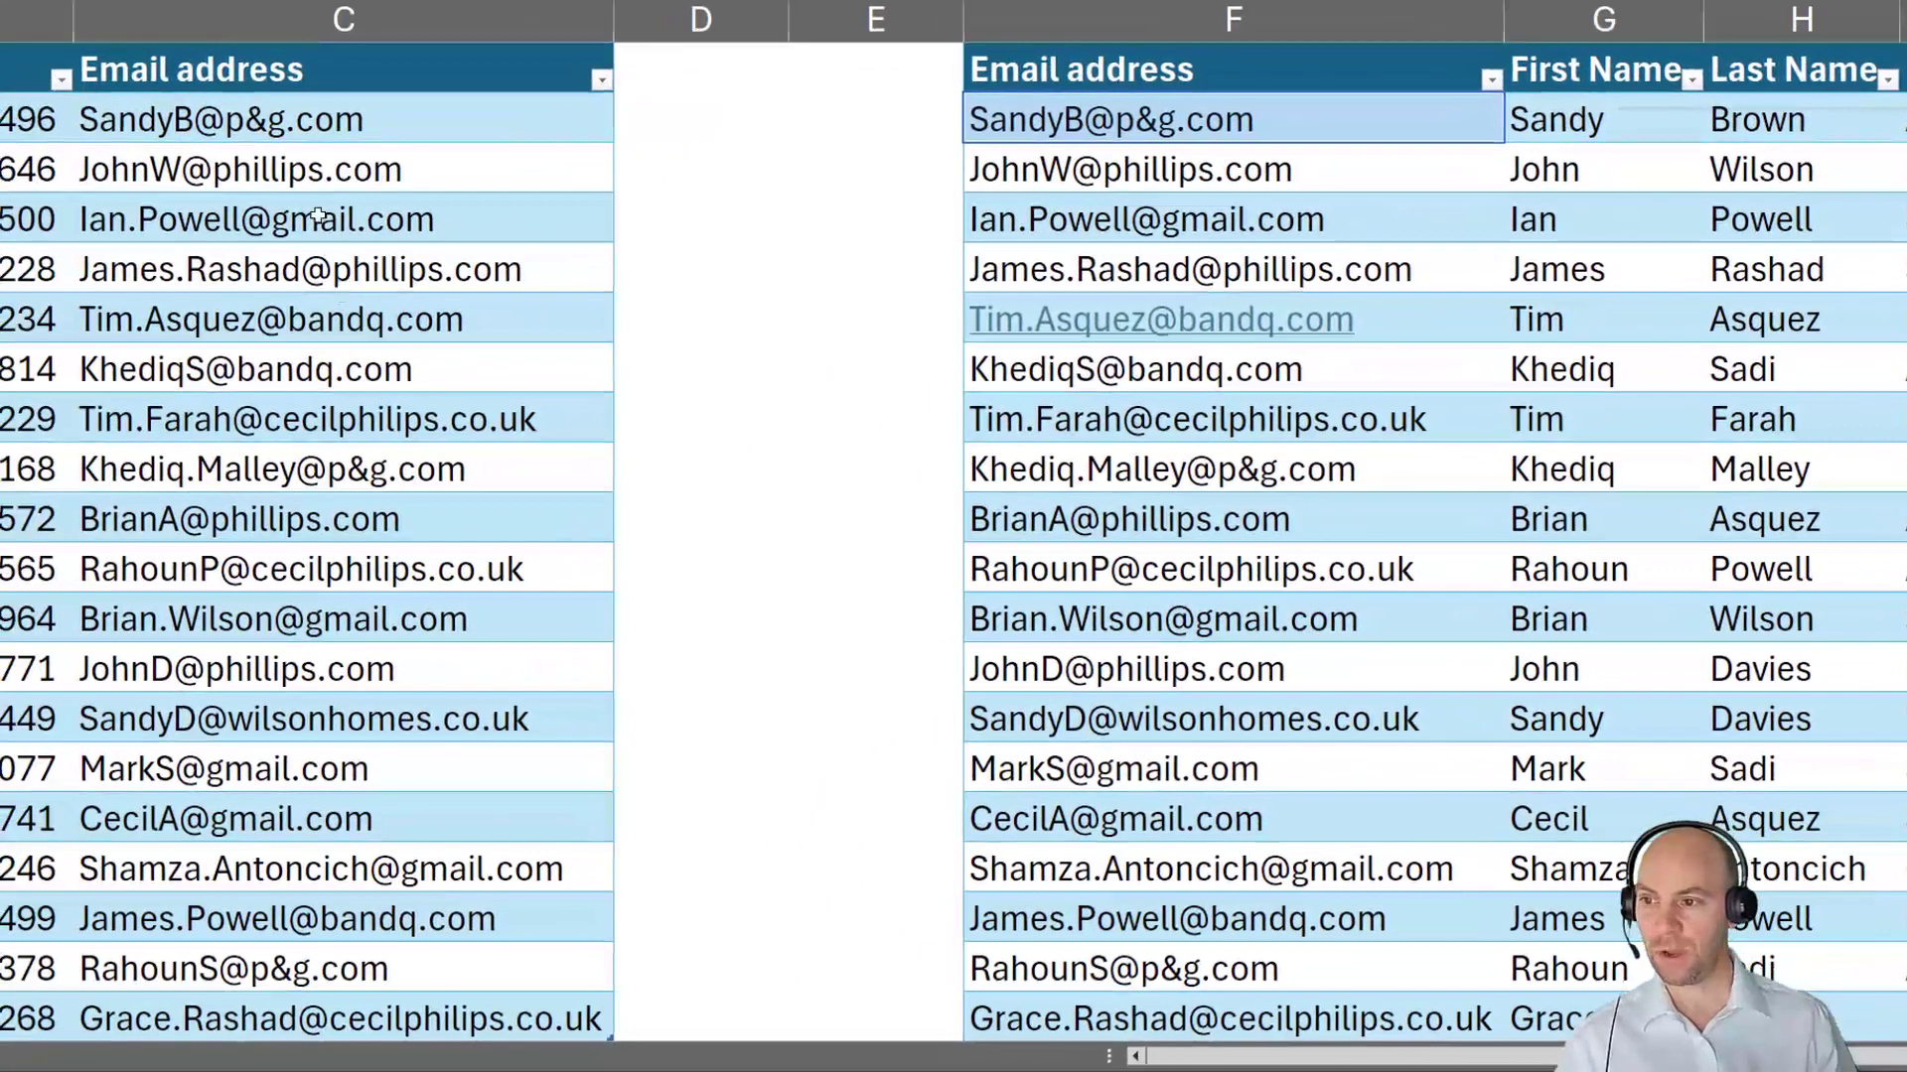
Set the XLOOKUP's lookup array to the entire Email address column of LookupTbl.
{"action": "left_click", "coordinate": [427, 268]}
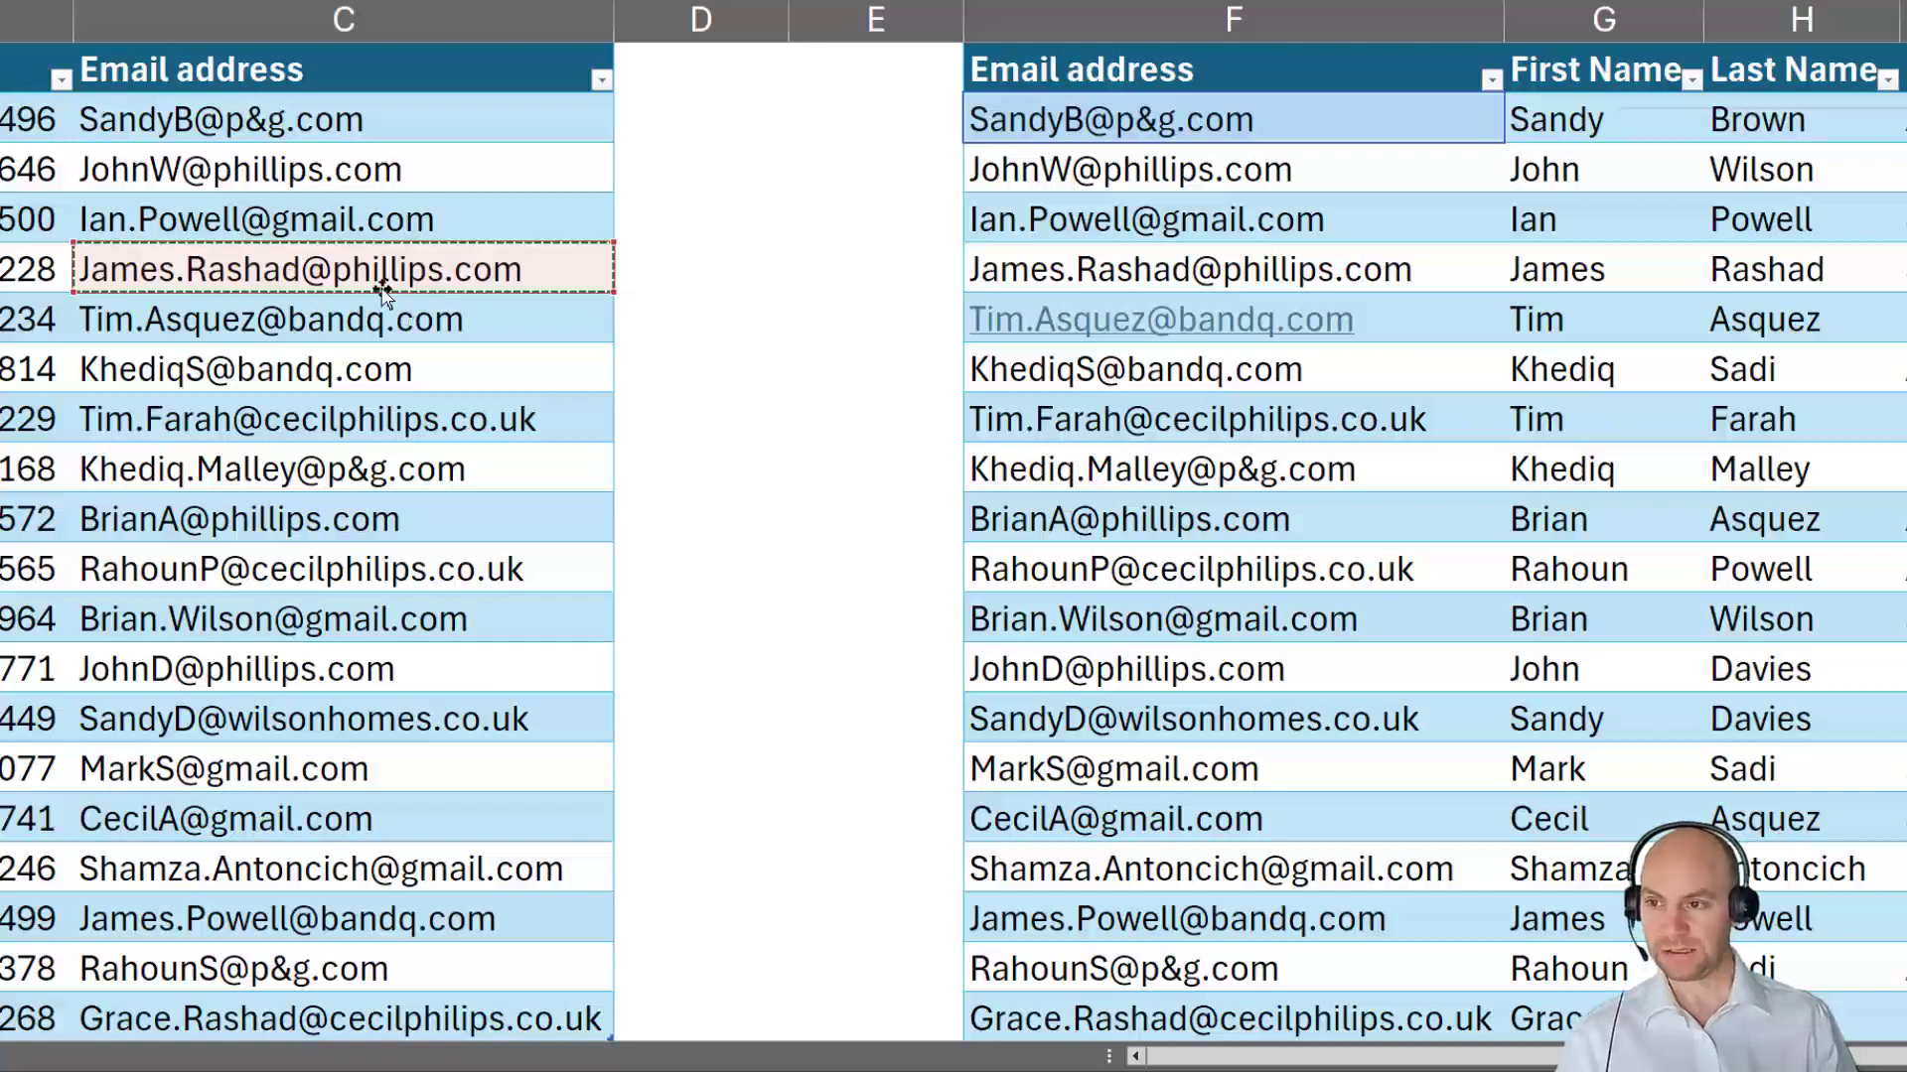
{"action": "left_click", "coordinate": [318, 523]}
{"action": "left_click", "coordinate": [332, 409]}
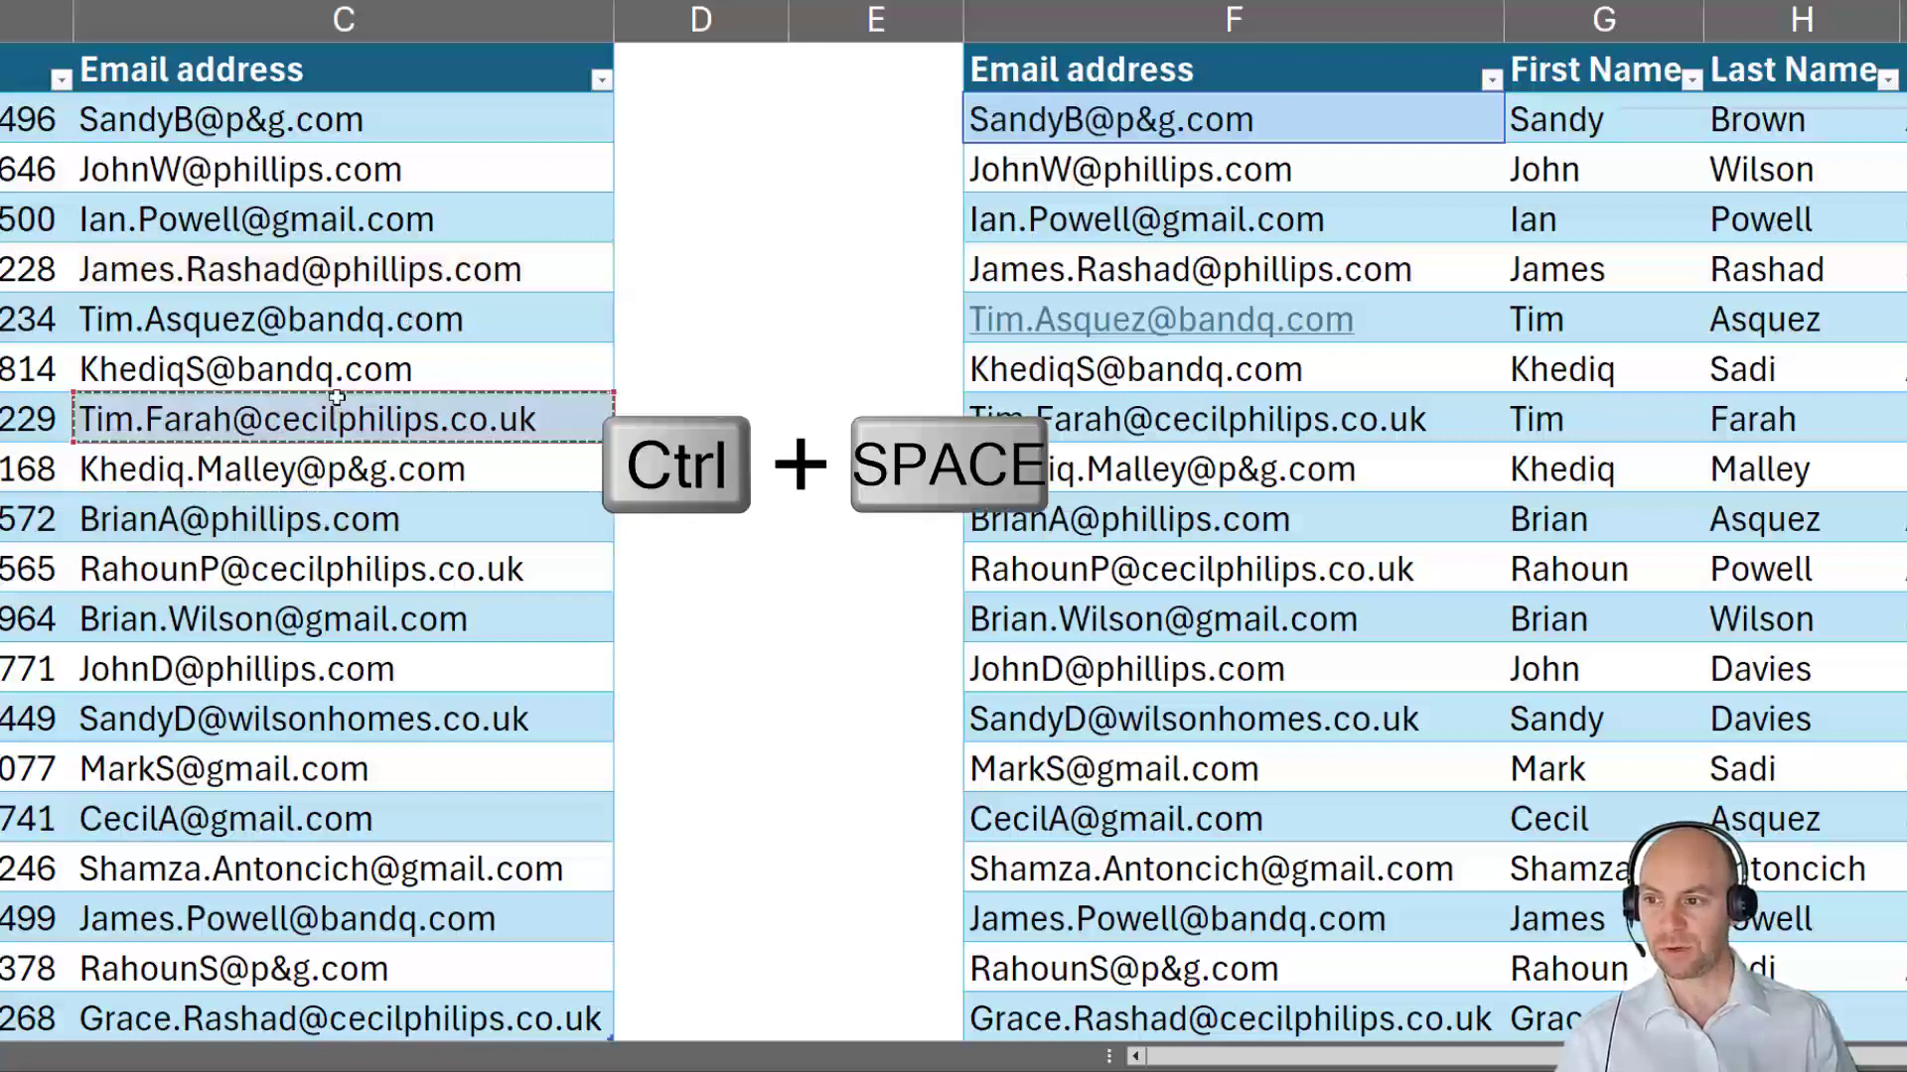
{"action": "left_click", "coordinate": [352, 332]}
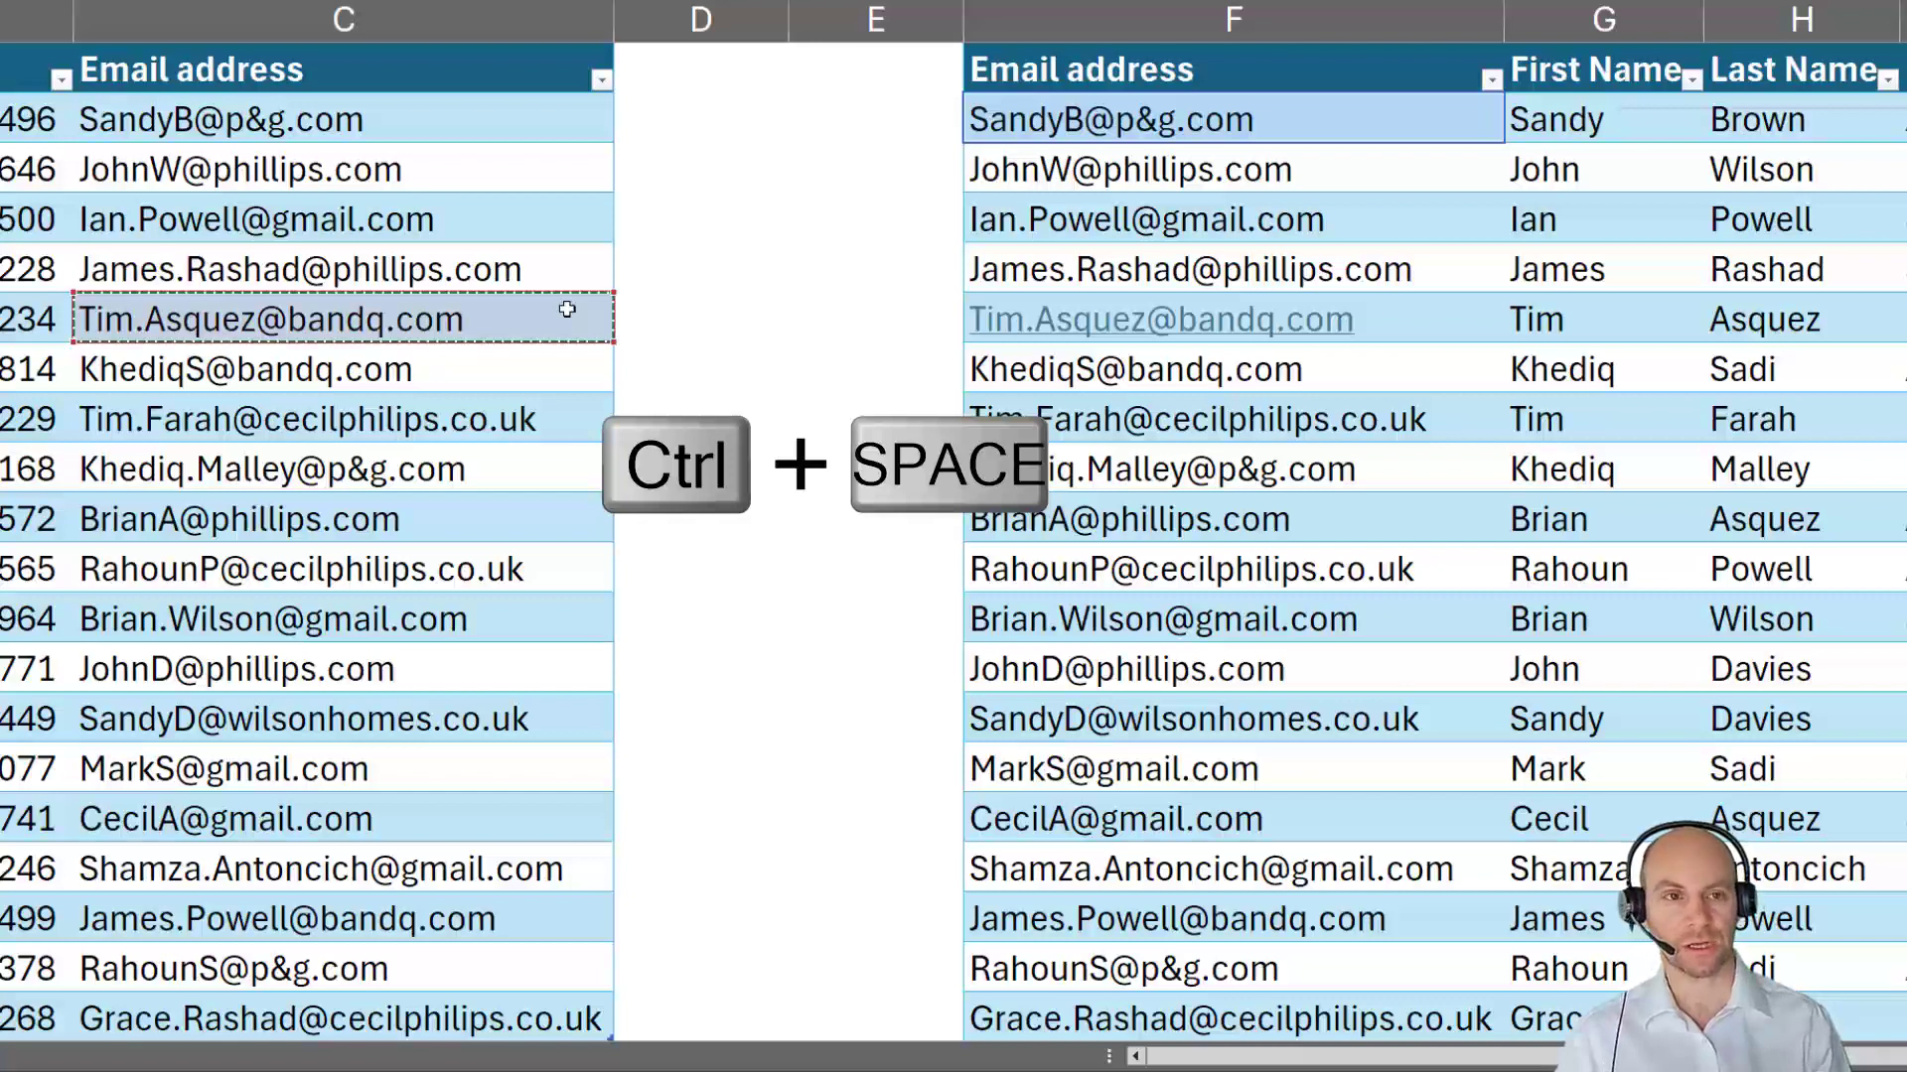
{"action": "key", "text": "ctrl+space"}
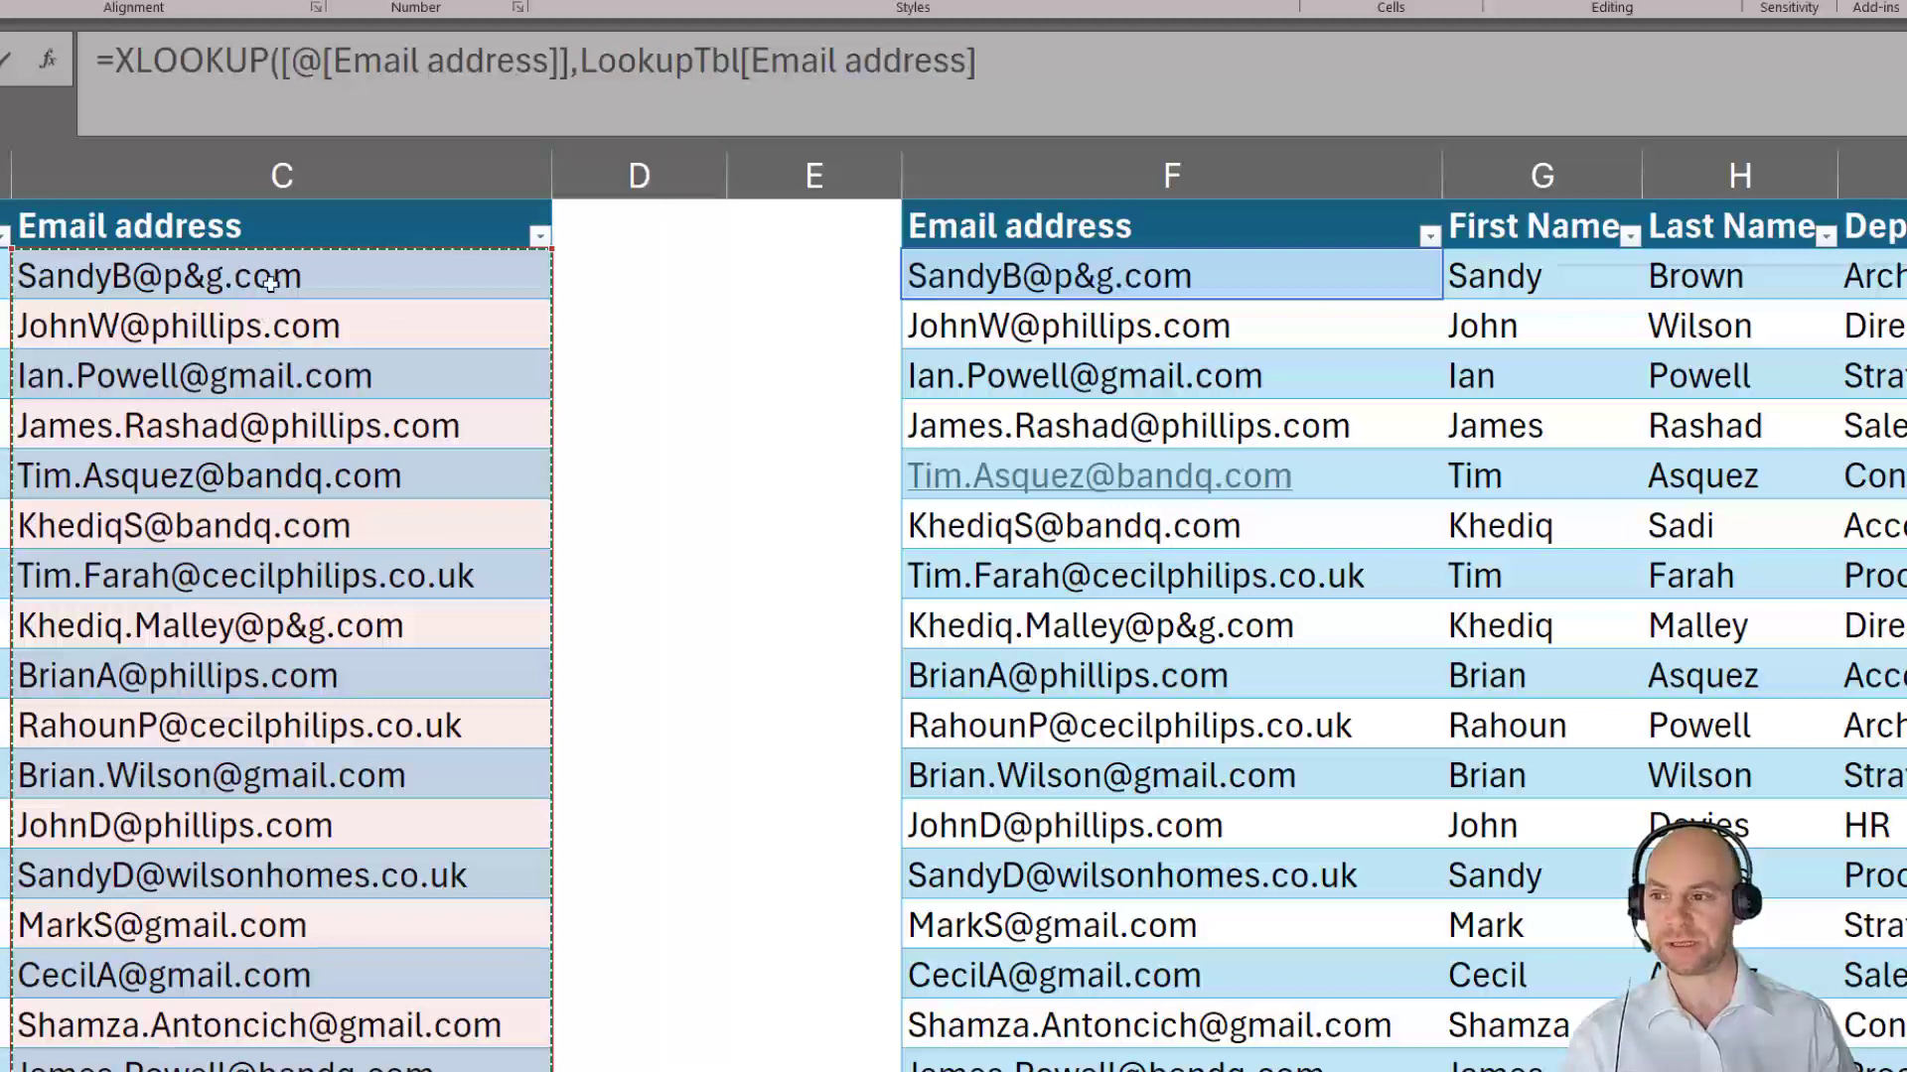
{"action": "left_click", "coordinate": [988, 60]}
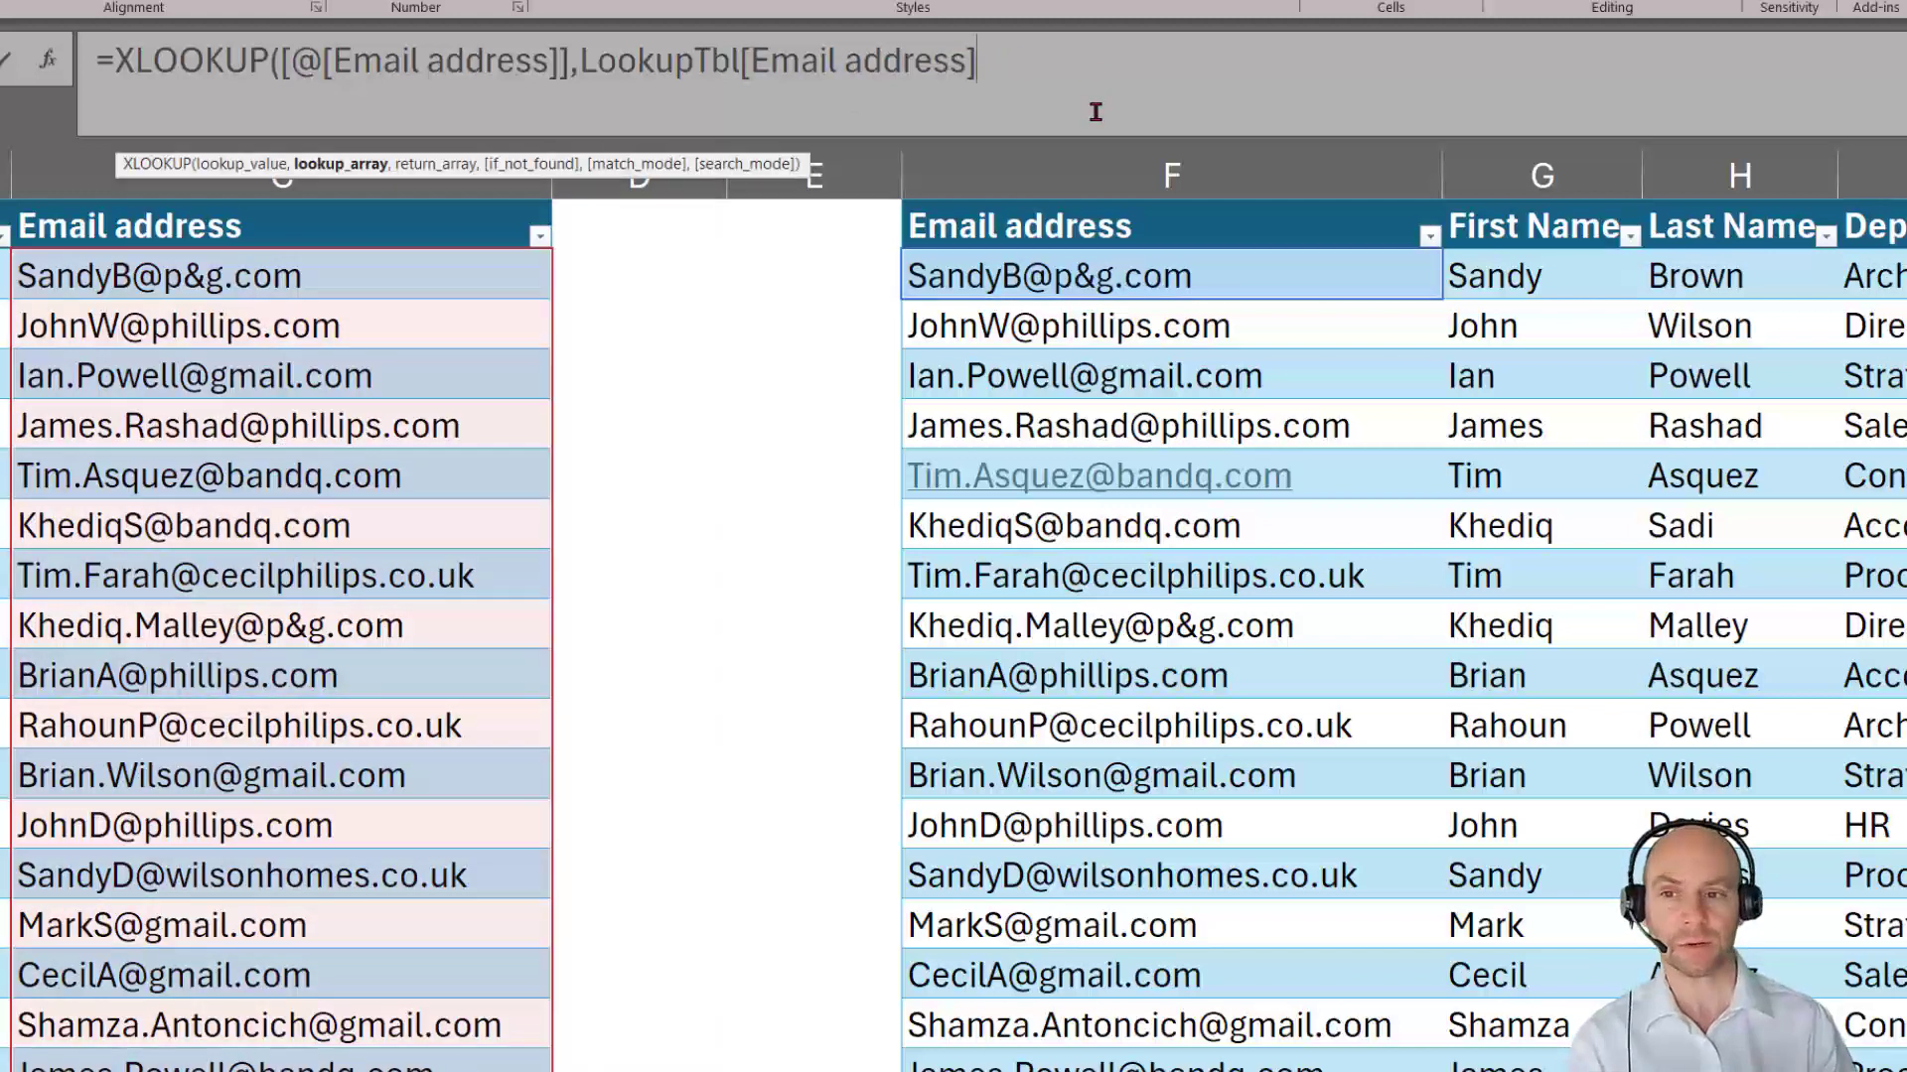
{"action": "right_click", "coordinate": [1095, 111]}
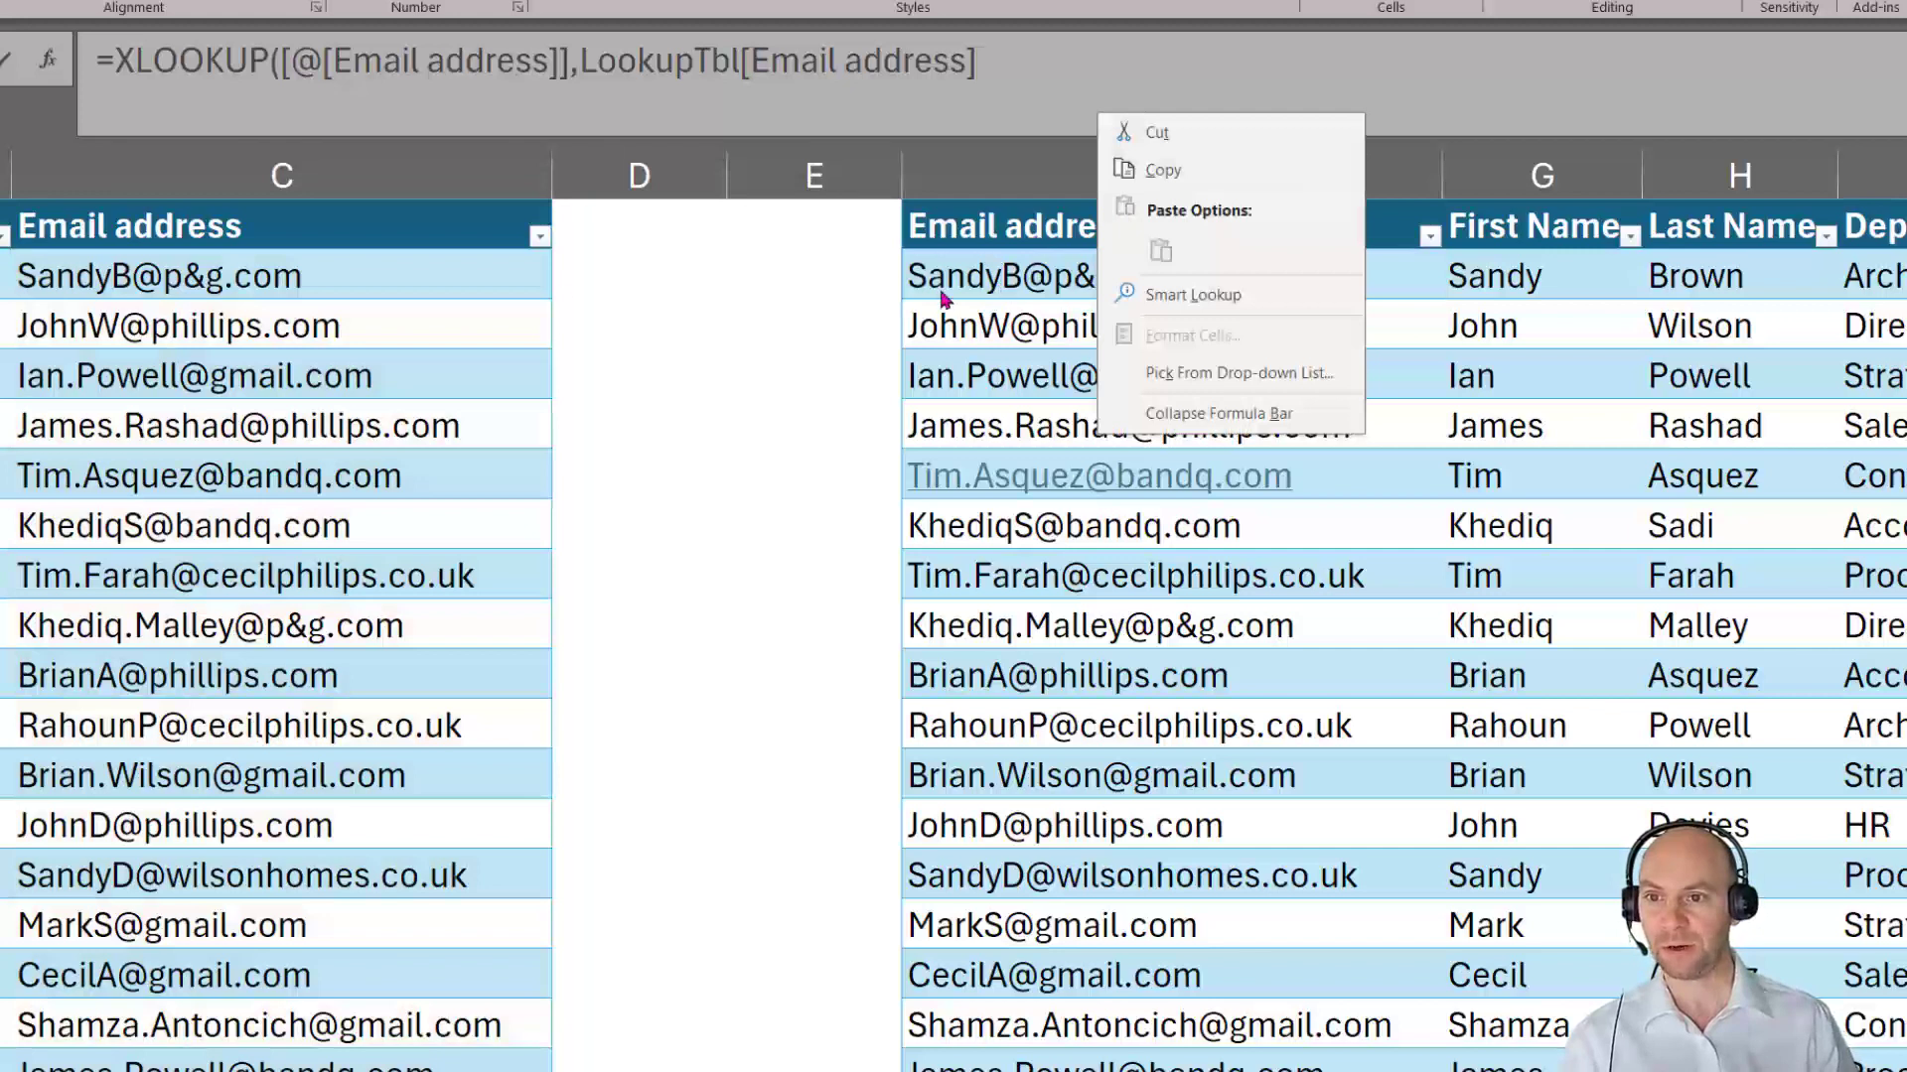
{"action": "left_click", "coordinate": [1005, 52]}
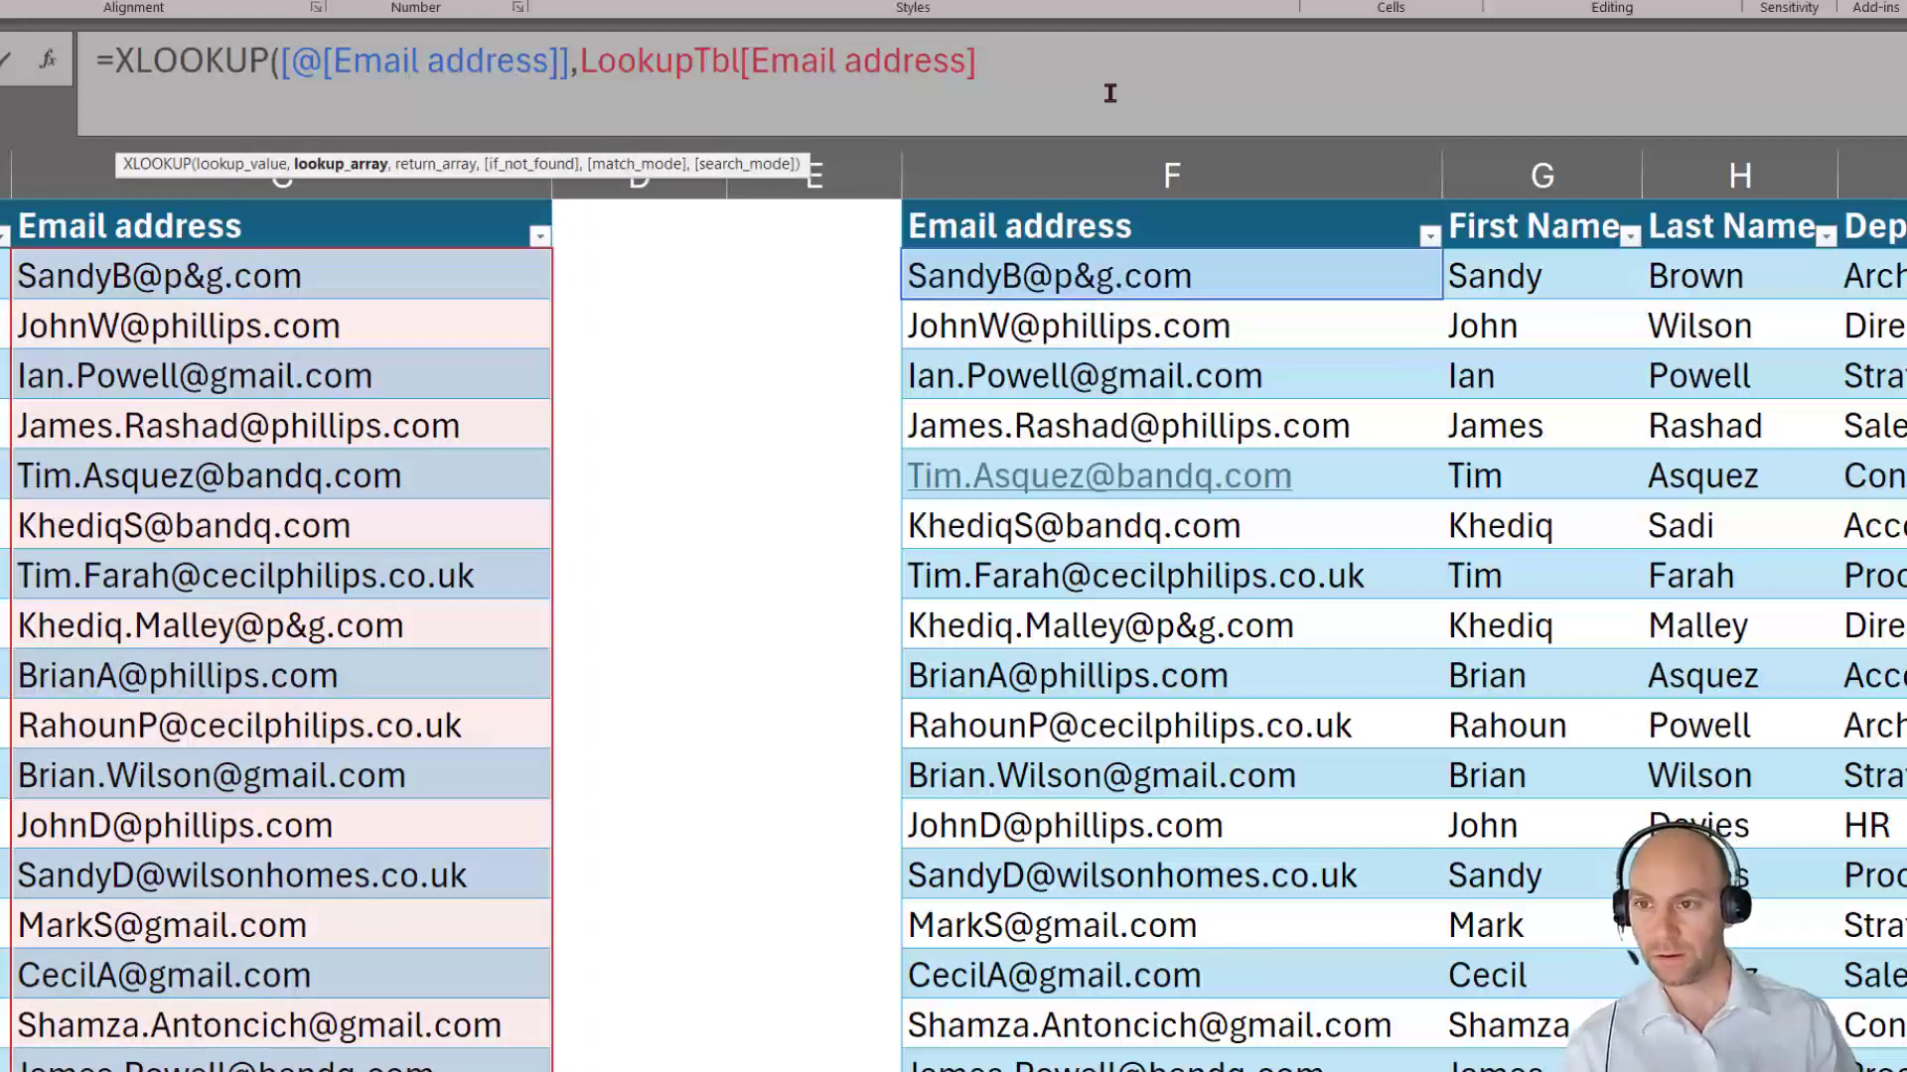
Set the XLOOKUP's return array to the entire Phone column of LookupTbl and complete the formula.
{"action": "type", "text": ","}
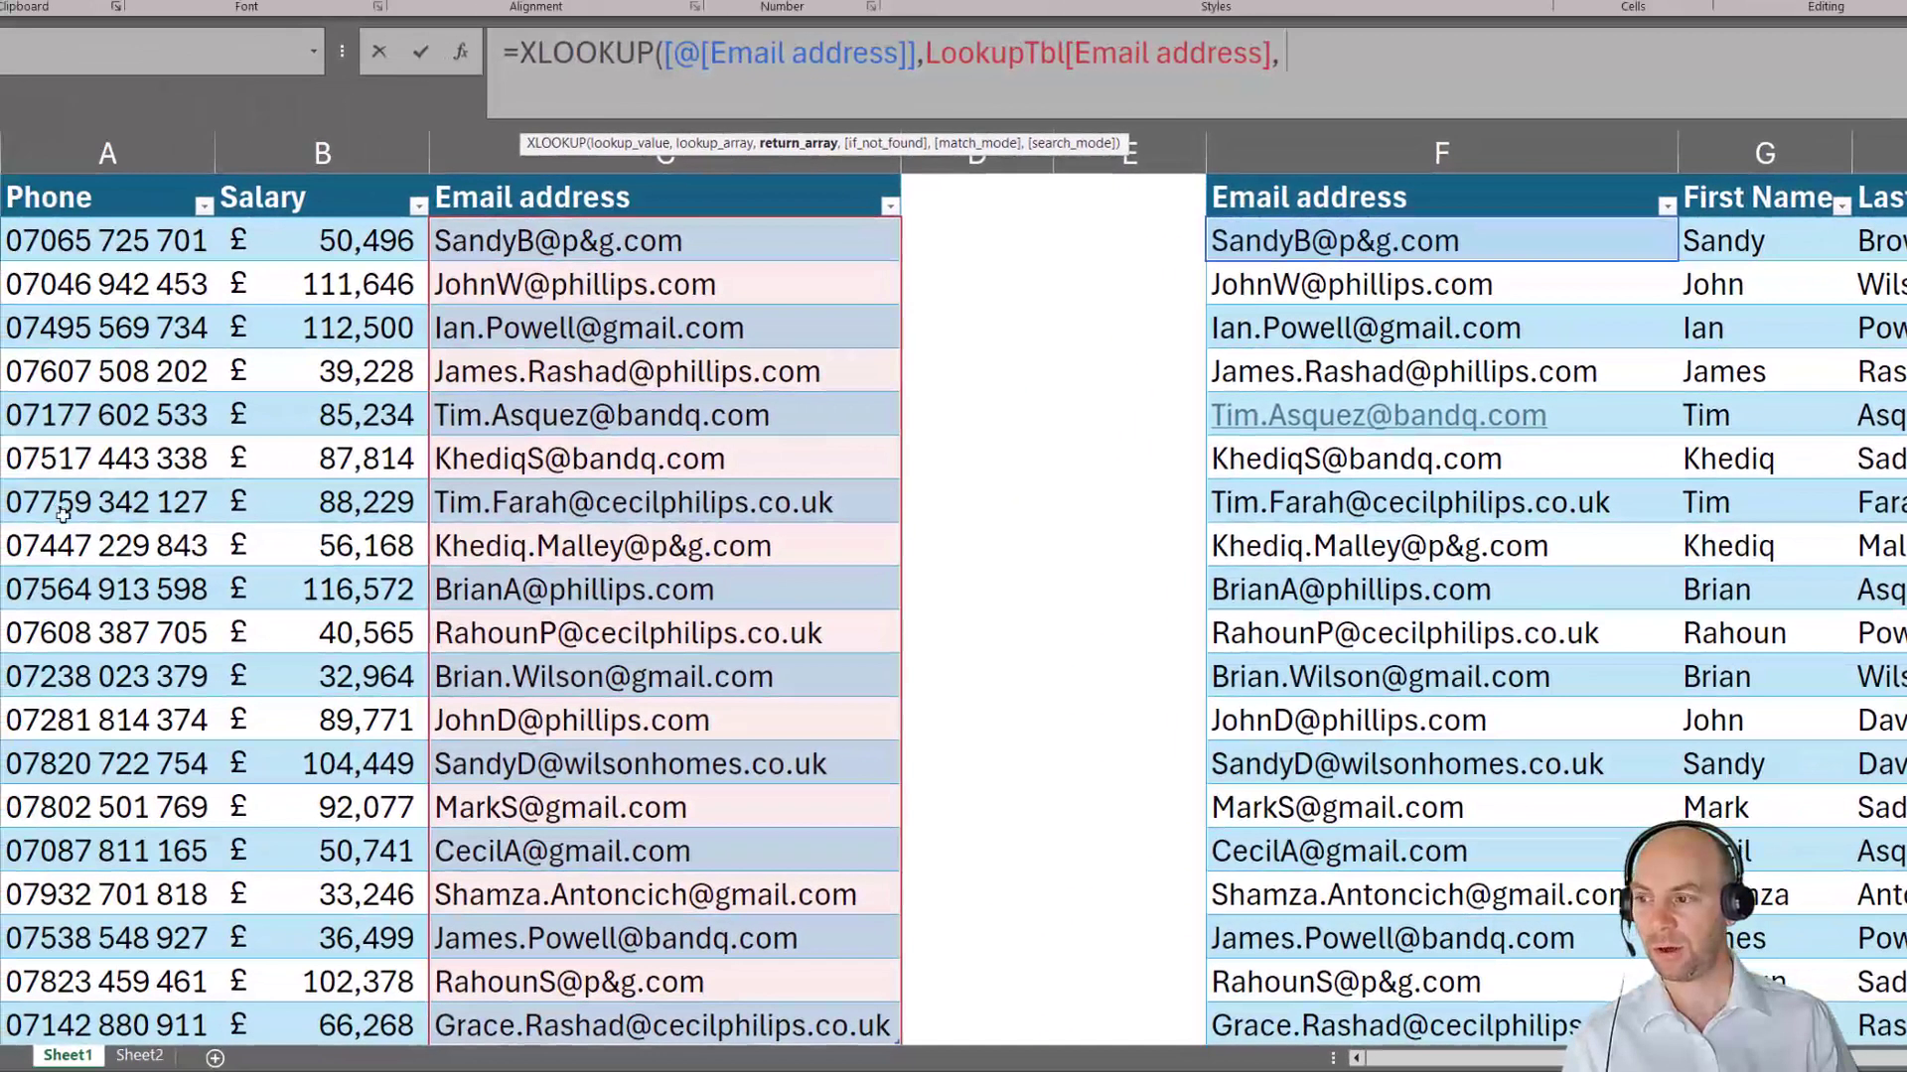
{"action": "left_click", "coordinate": [63, 514]}
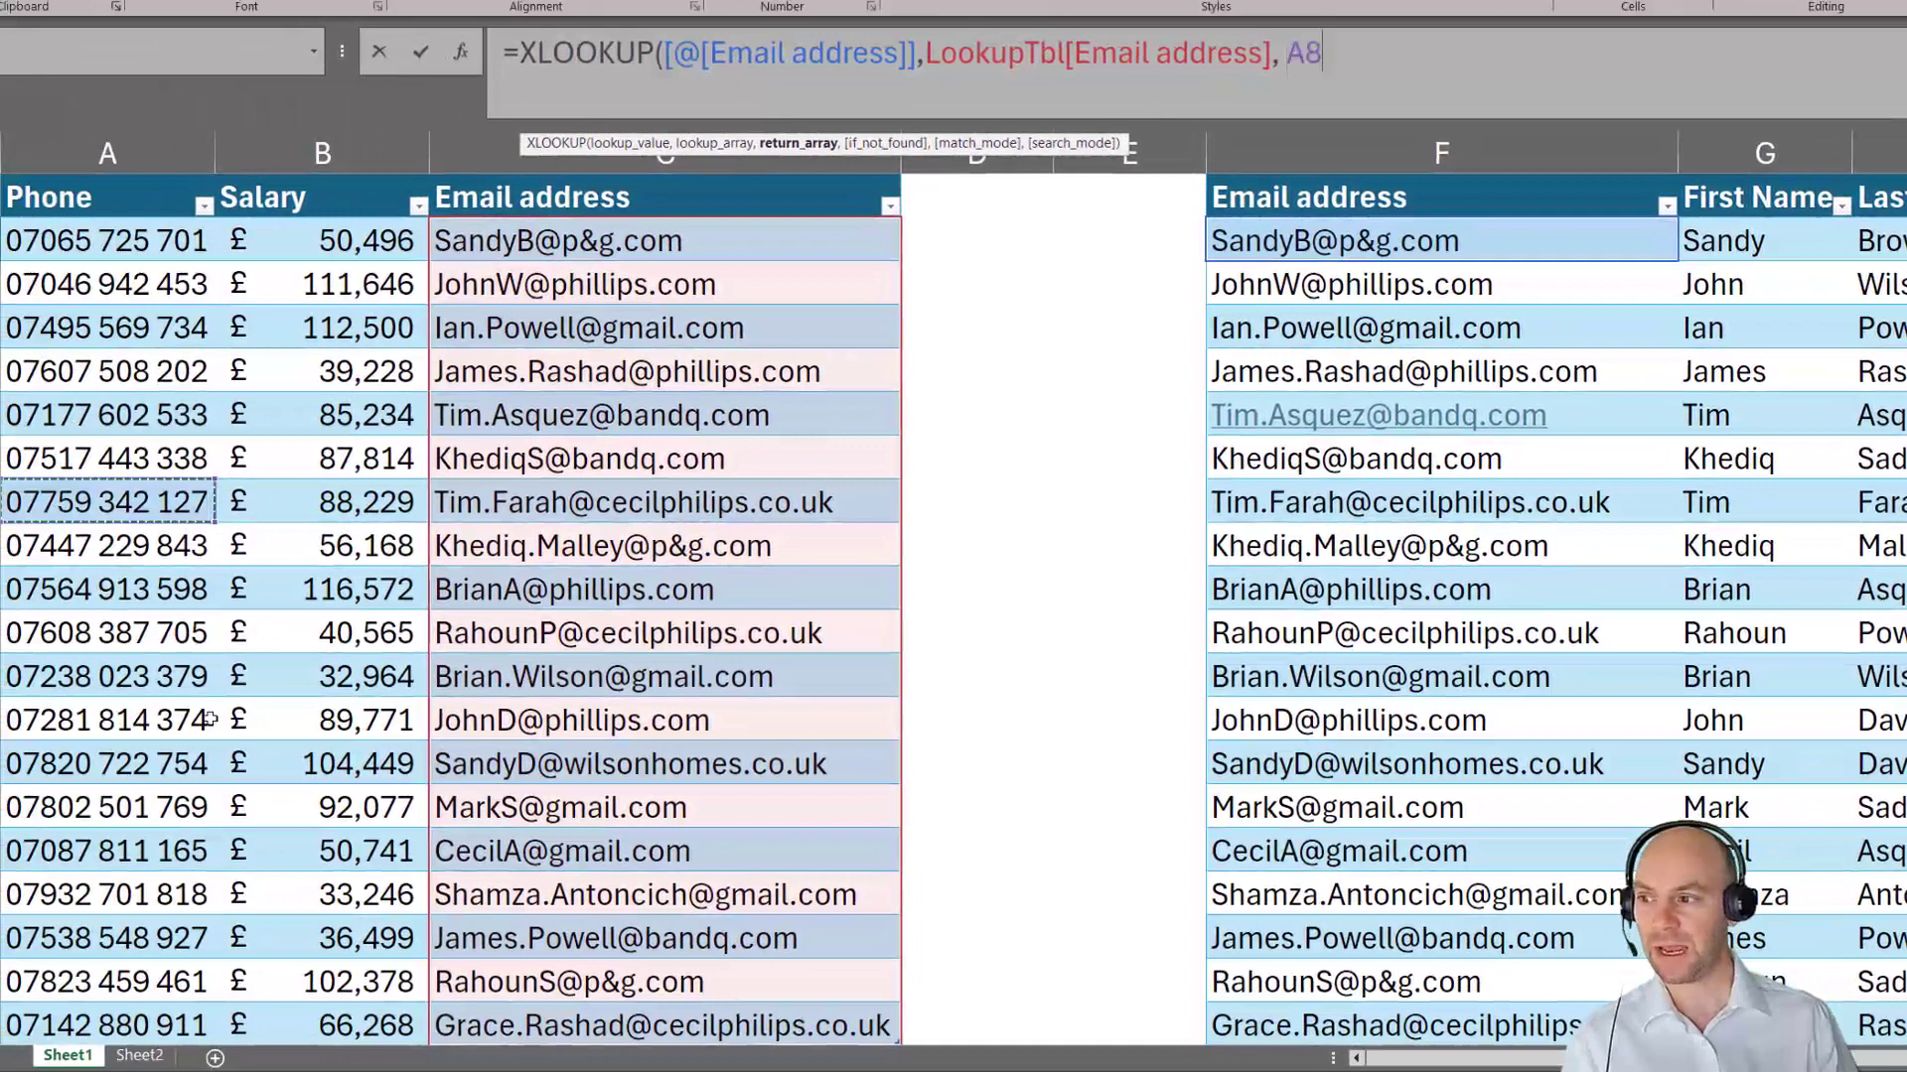
{"action": "key", "text": "ctrl+space"}
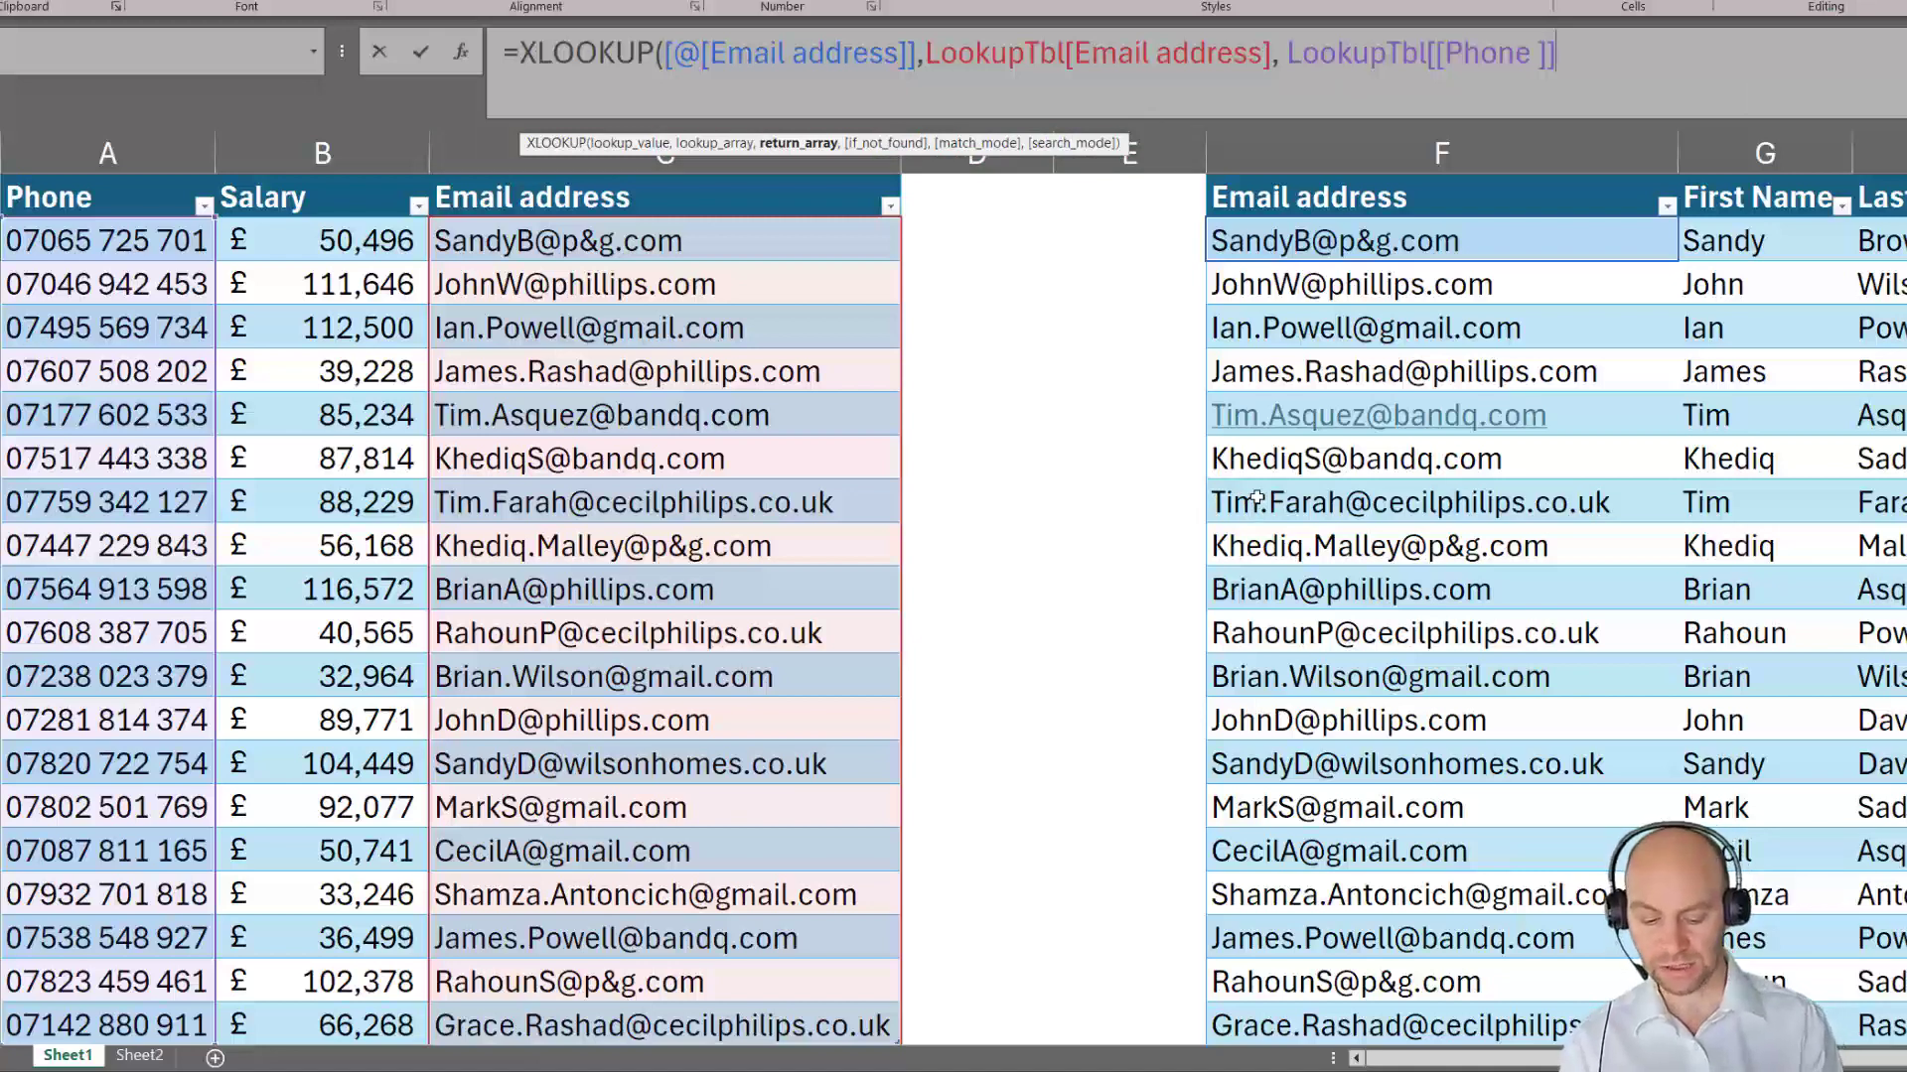
{"action": "type", "text": ")"}
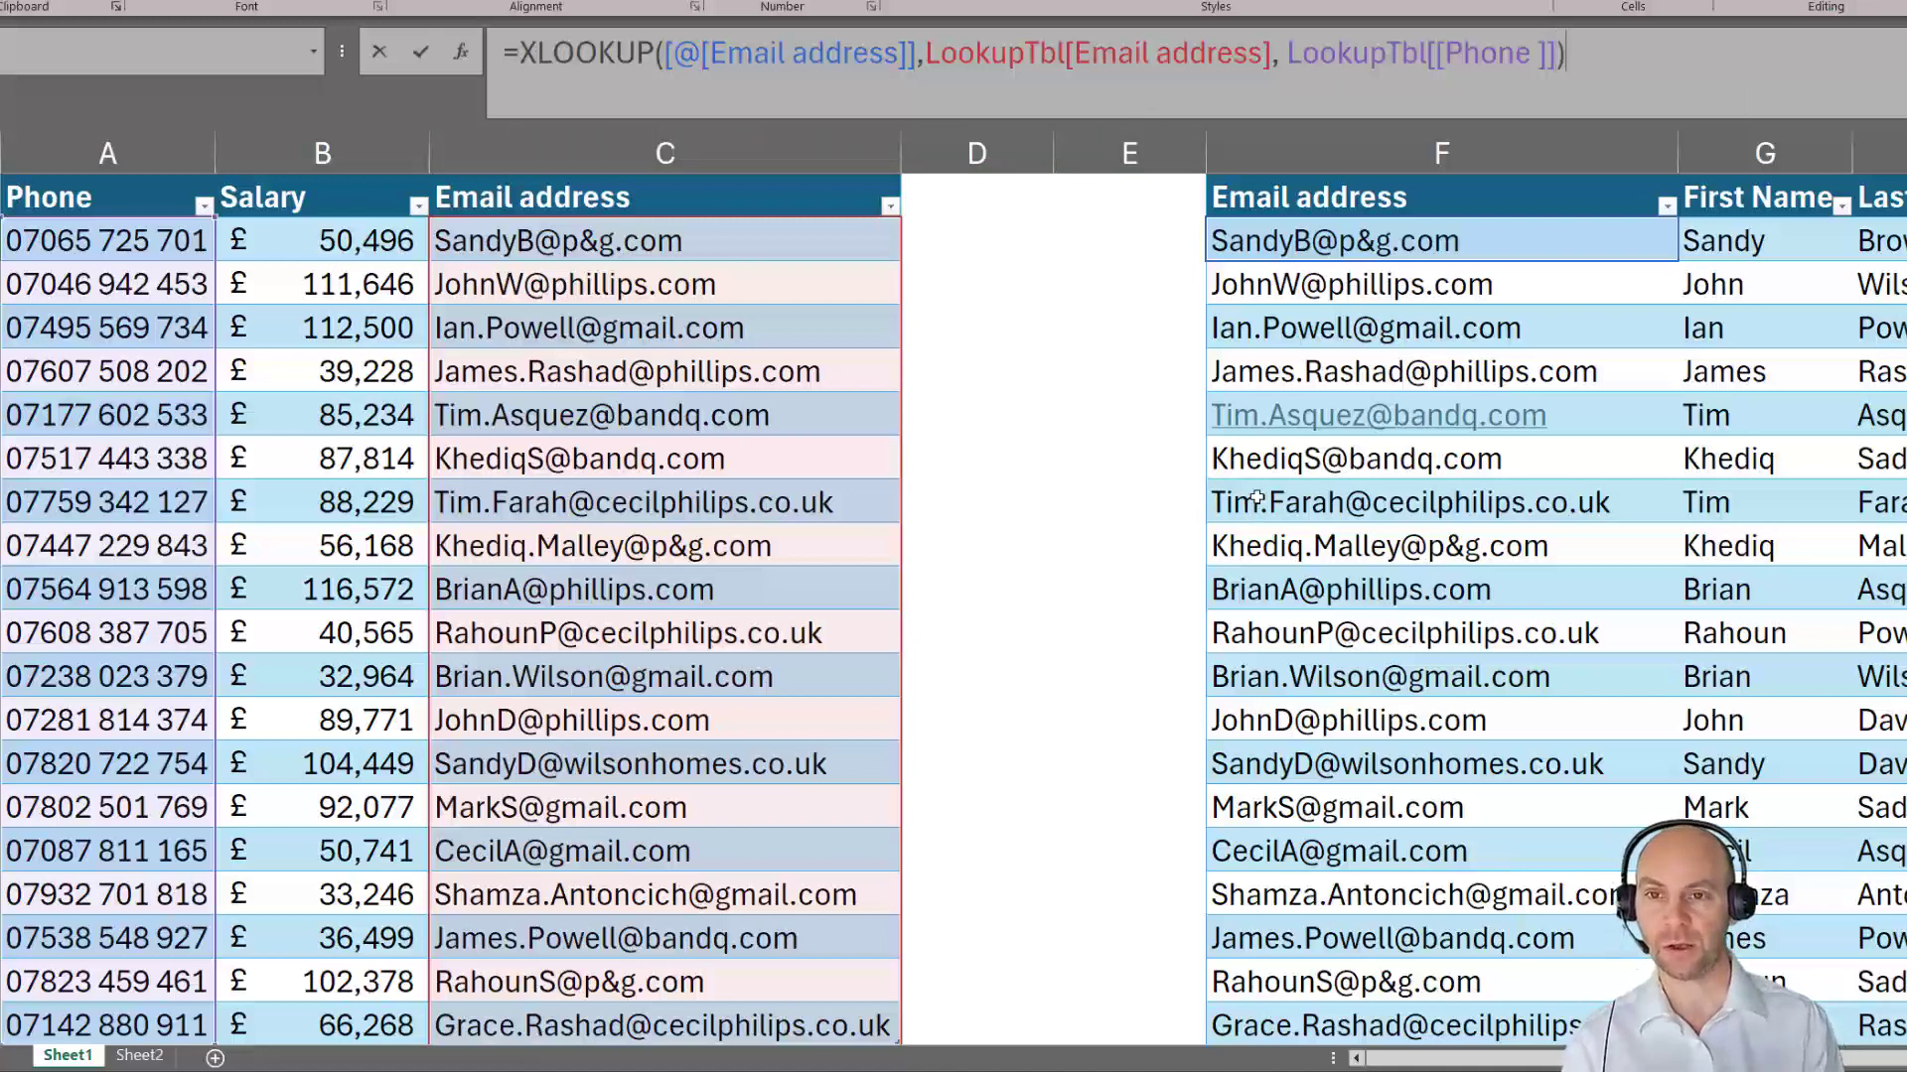
{"action": "key", "text": "Return"}
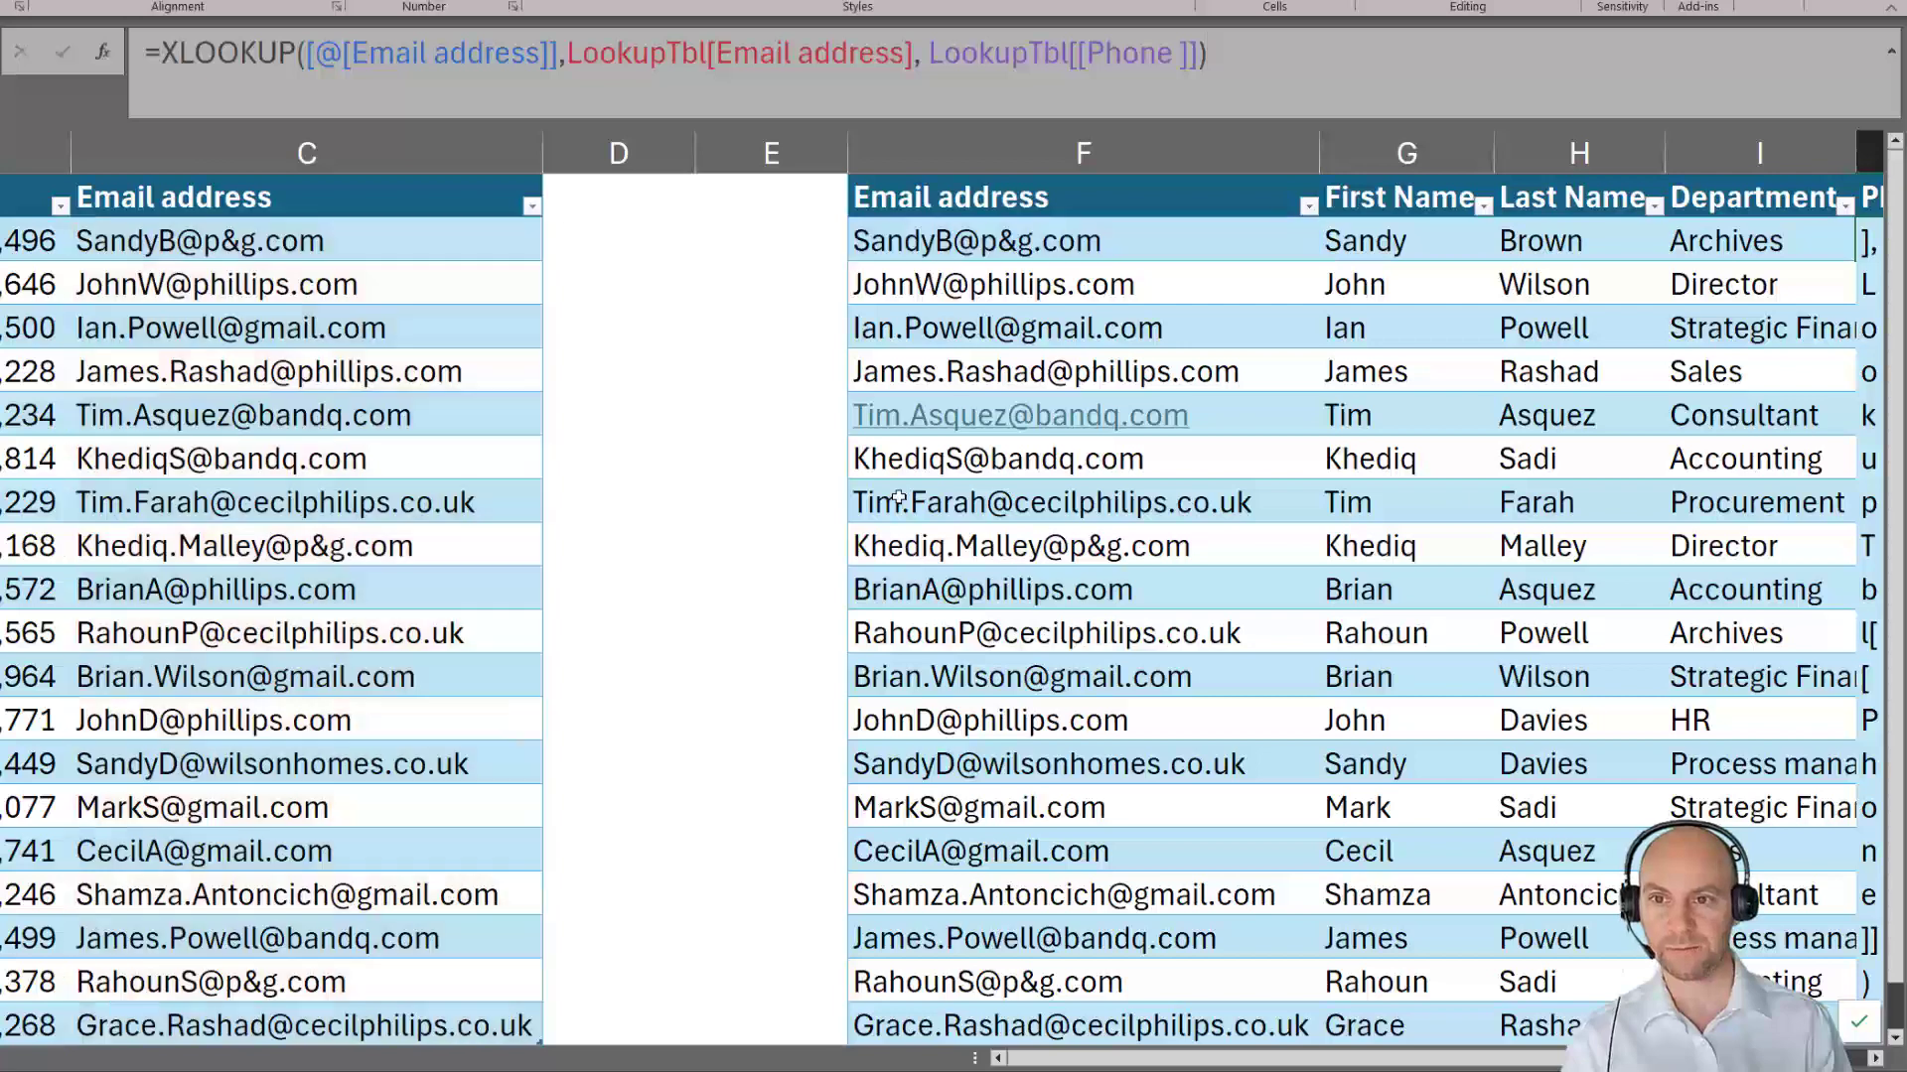
In C13 of the lookup table, replace the letter just before the @ in the email address with B.
{"action": "scroll", "coordinate": [1737, 329], "scroll_direction": "down", "scroll_amount": 4}
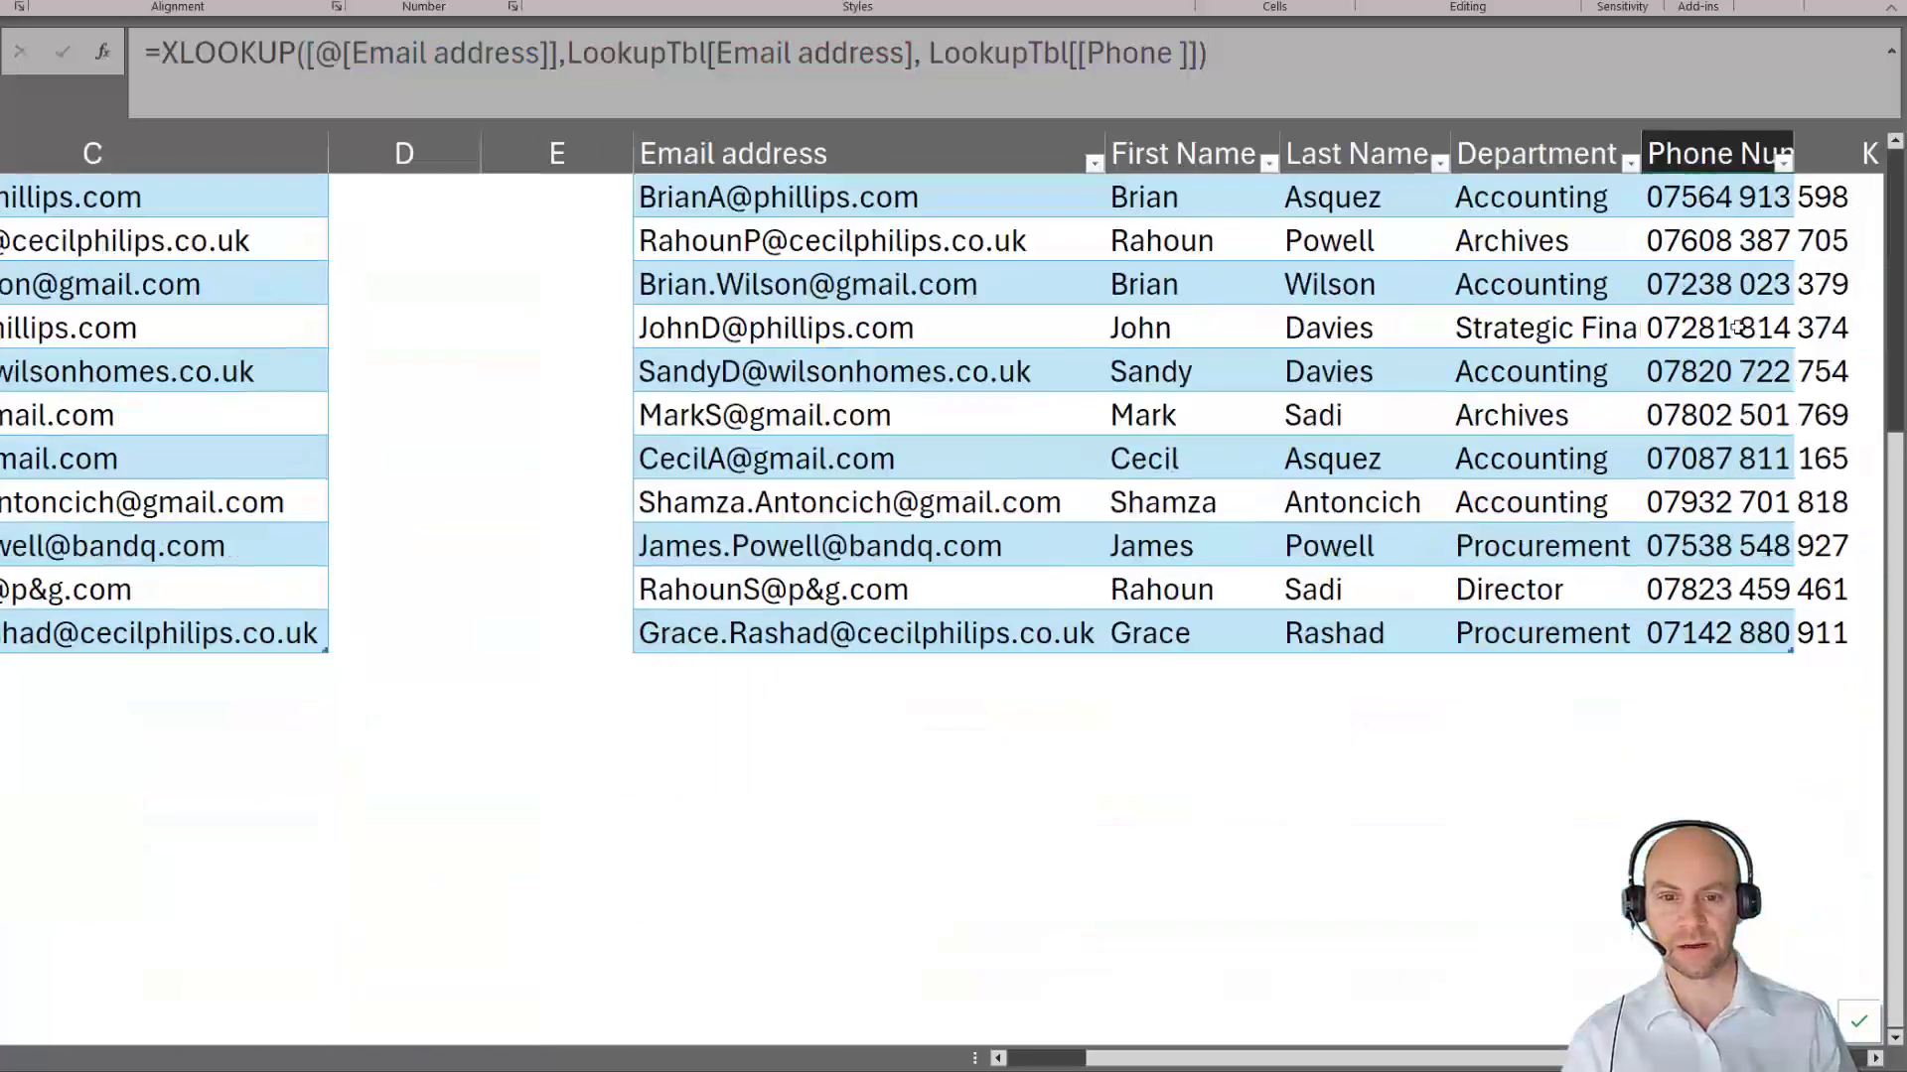
{"action": "scroll", "coordinate": [1737, 330], "scroll_direction": "up", "scroll_amount": 4}
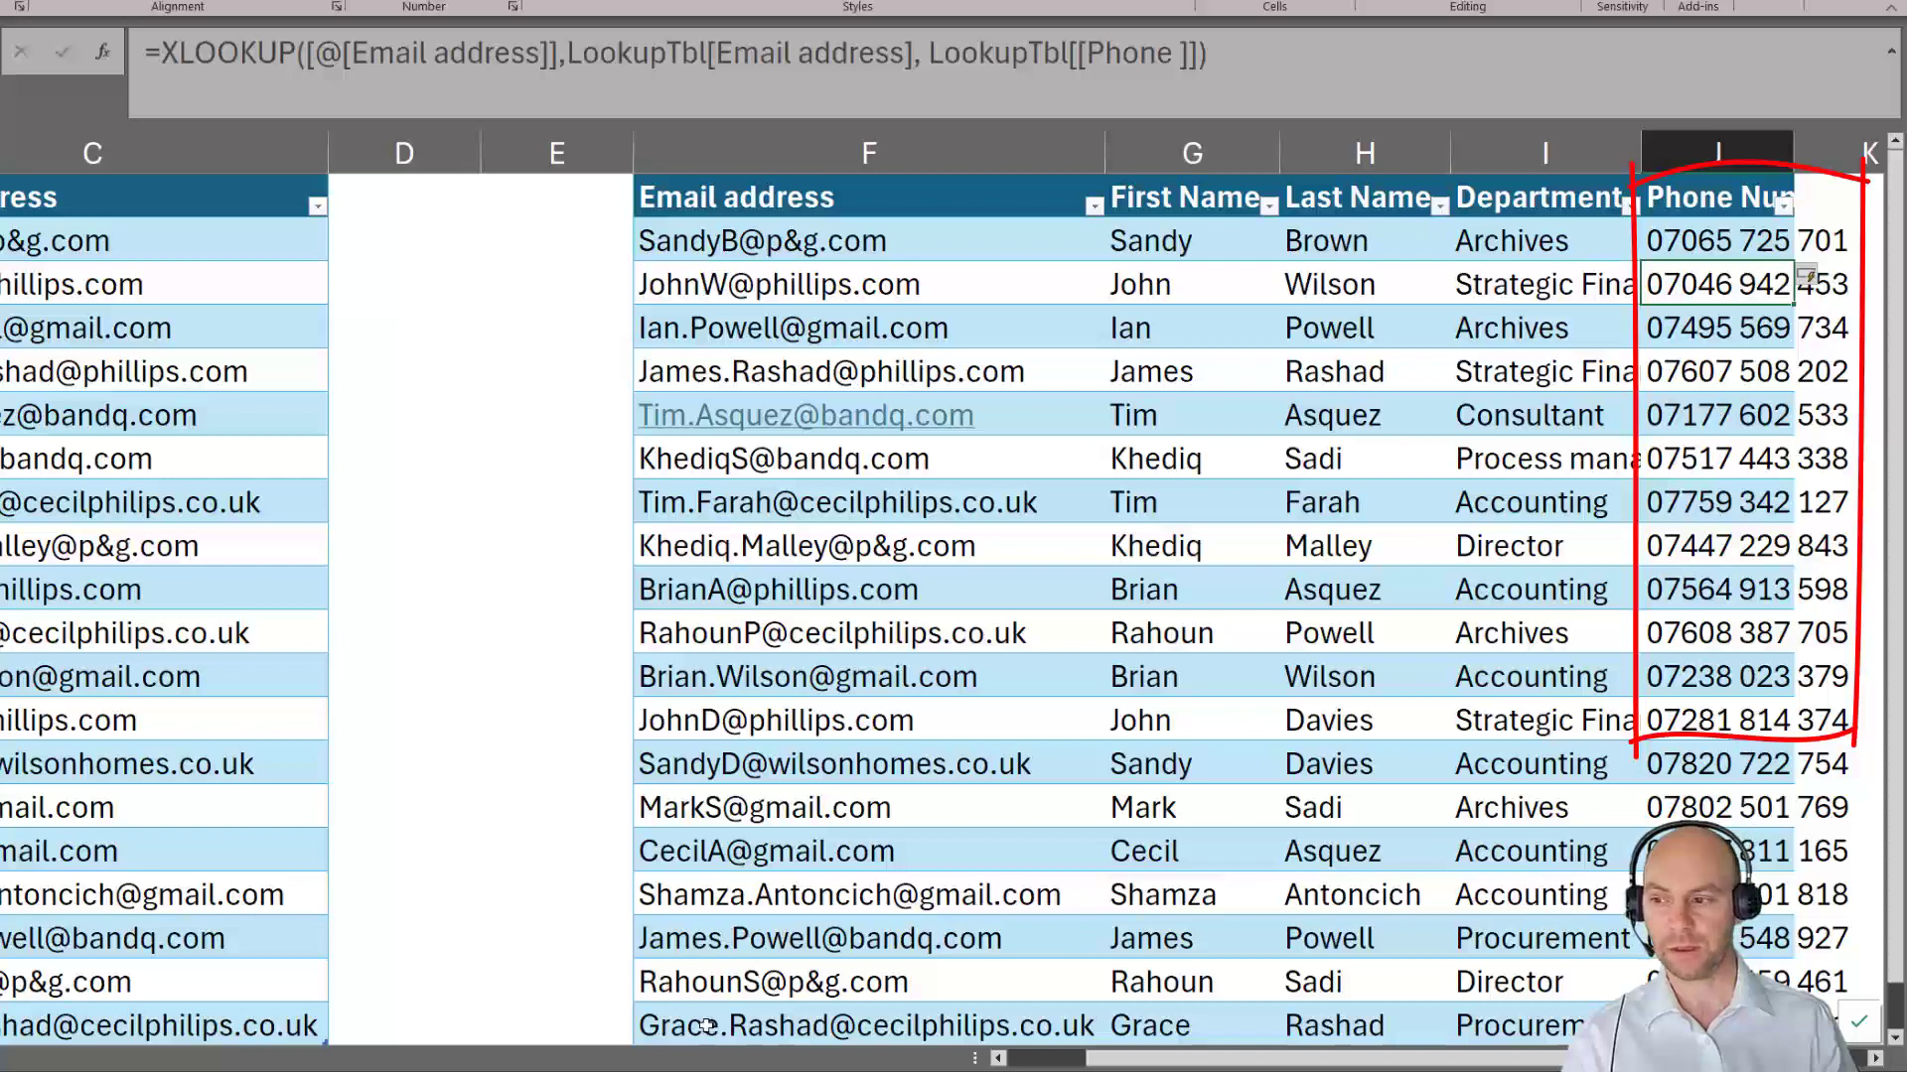
{"action": "scroll", "coordinate": [706, 1026], "scroll_direction": "left", "scroll_amount": 2}
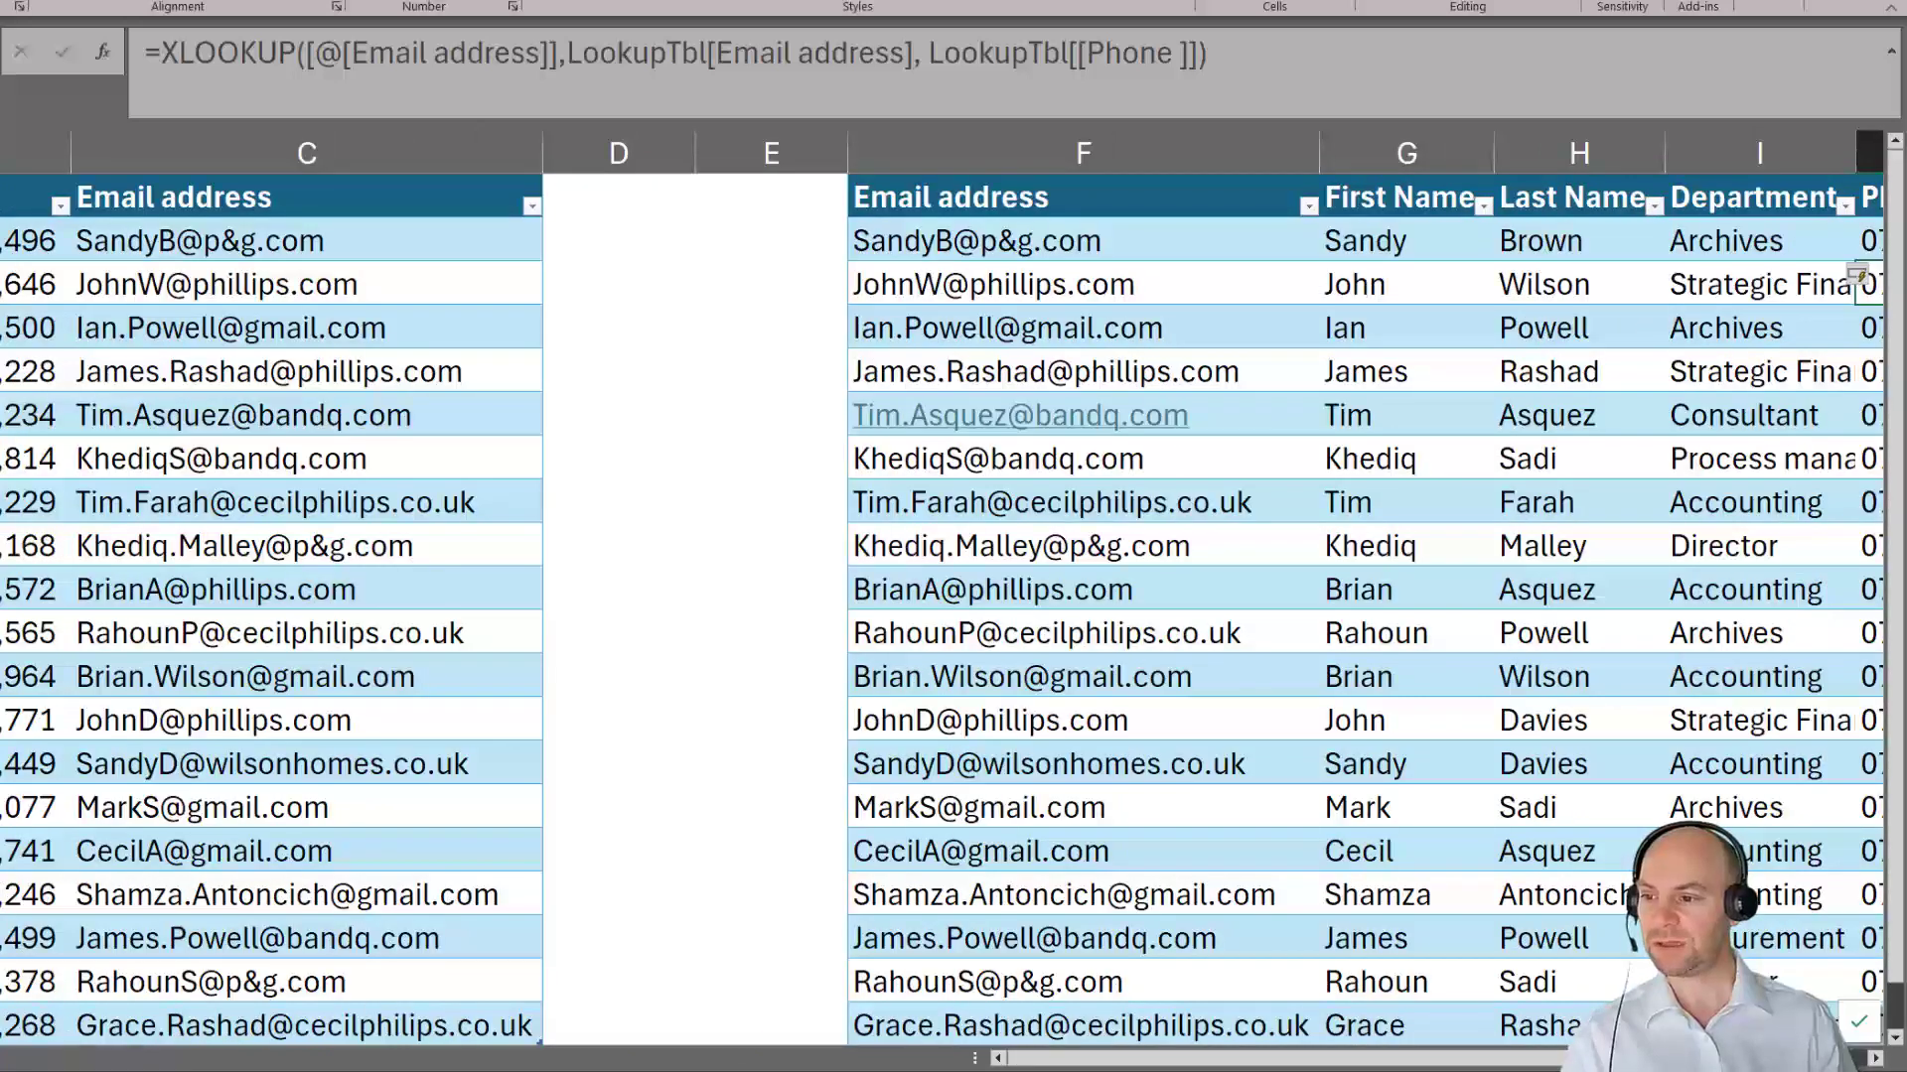
{"action": "left_click", "coordinate": [148, 725]}
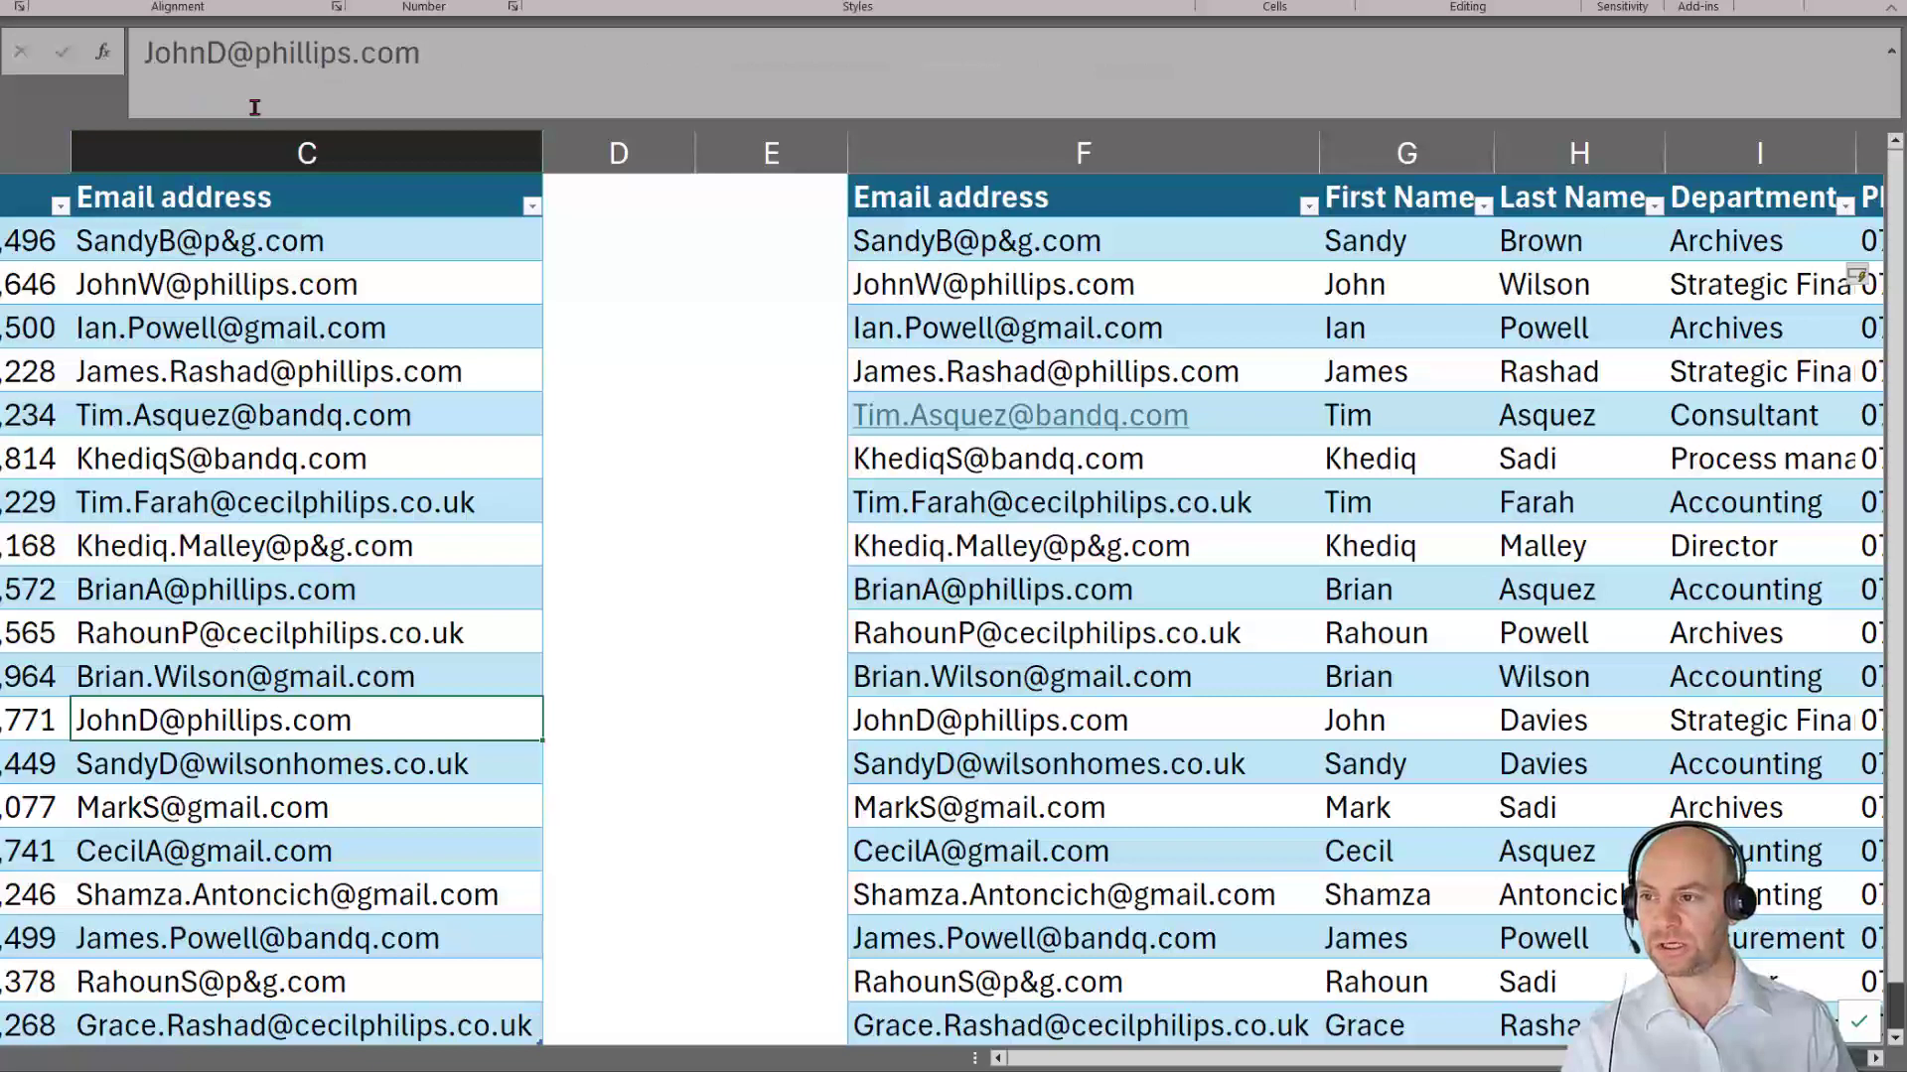
{"action": "left_click", "coordinate": [221, 47]}
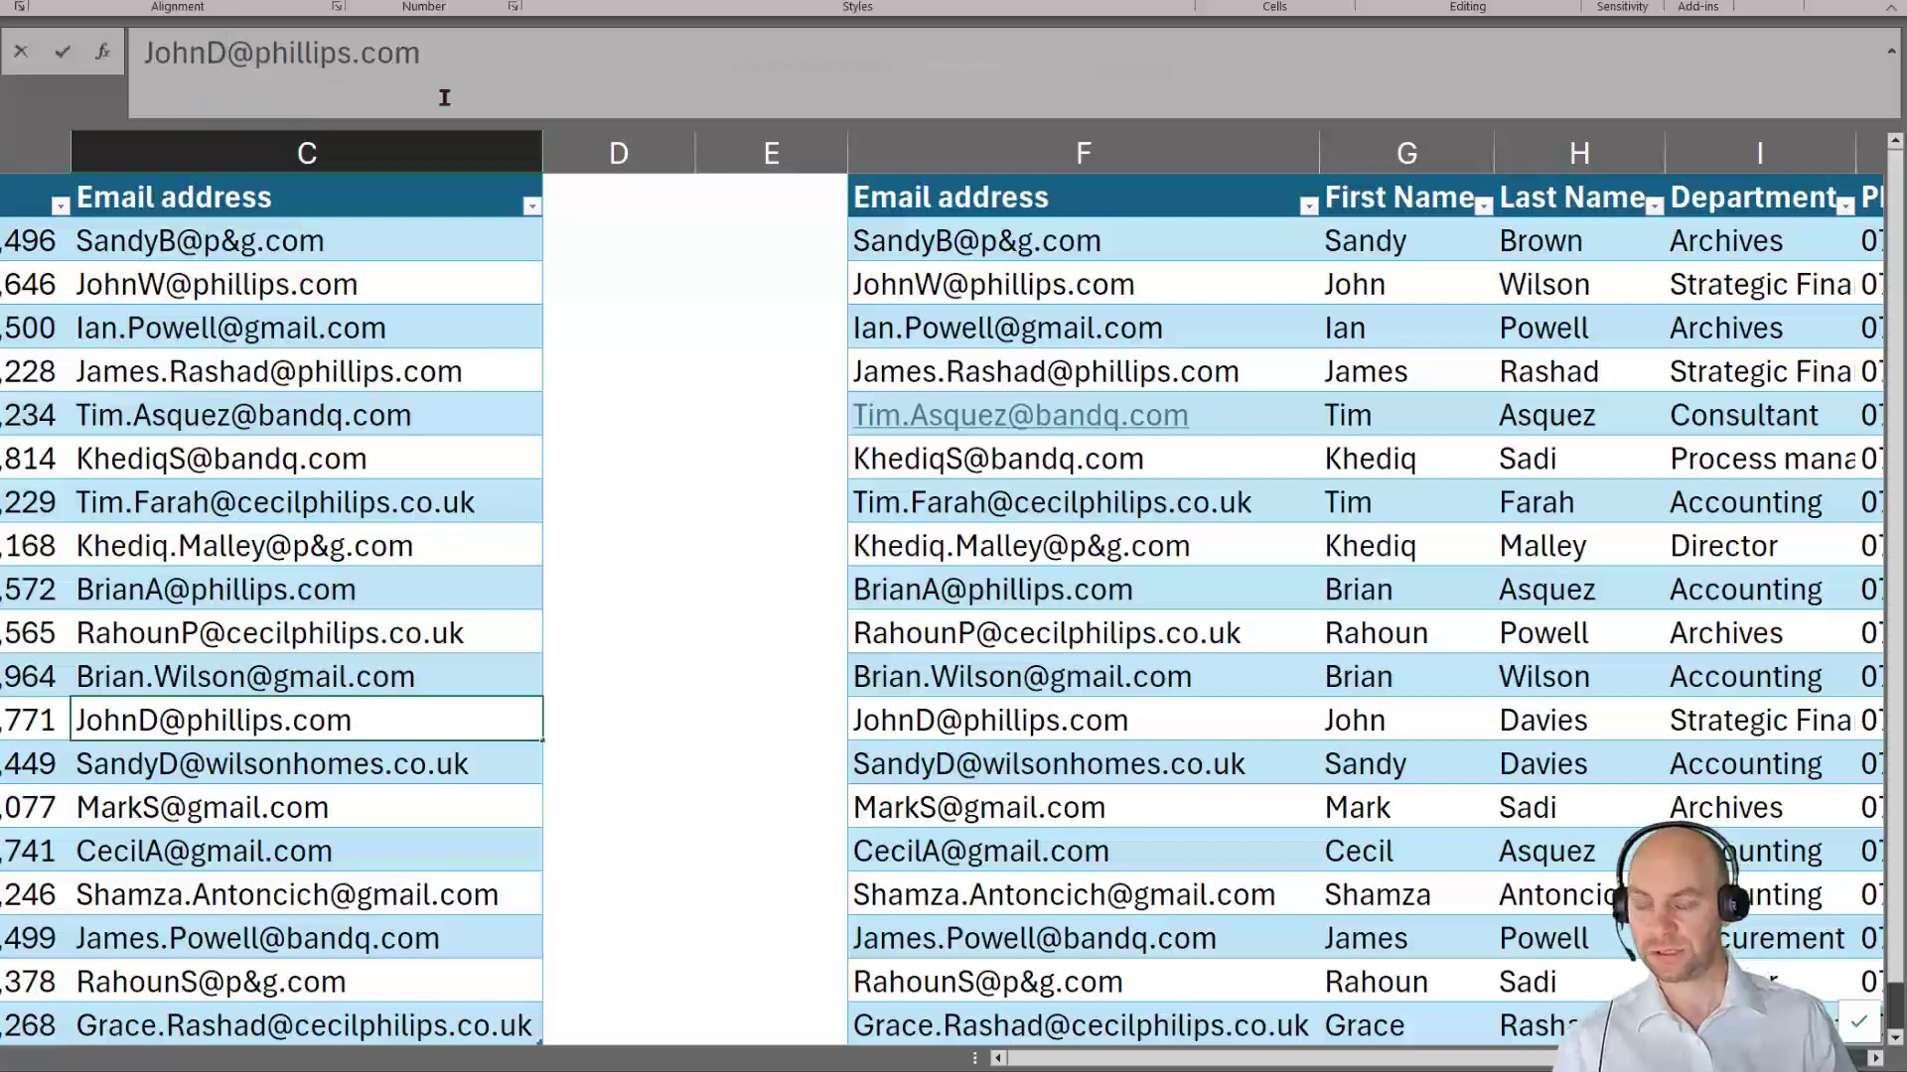
{"action": "key", "text": "BackSpace"}
{"action": "type", "text": "B"}
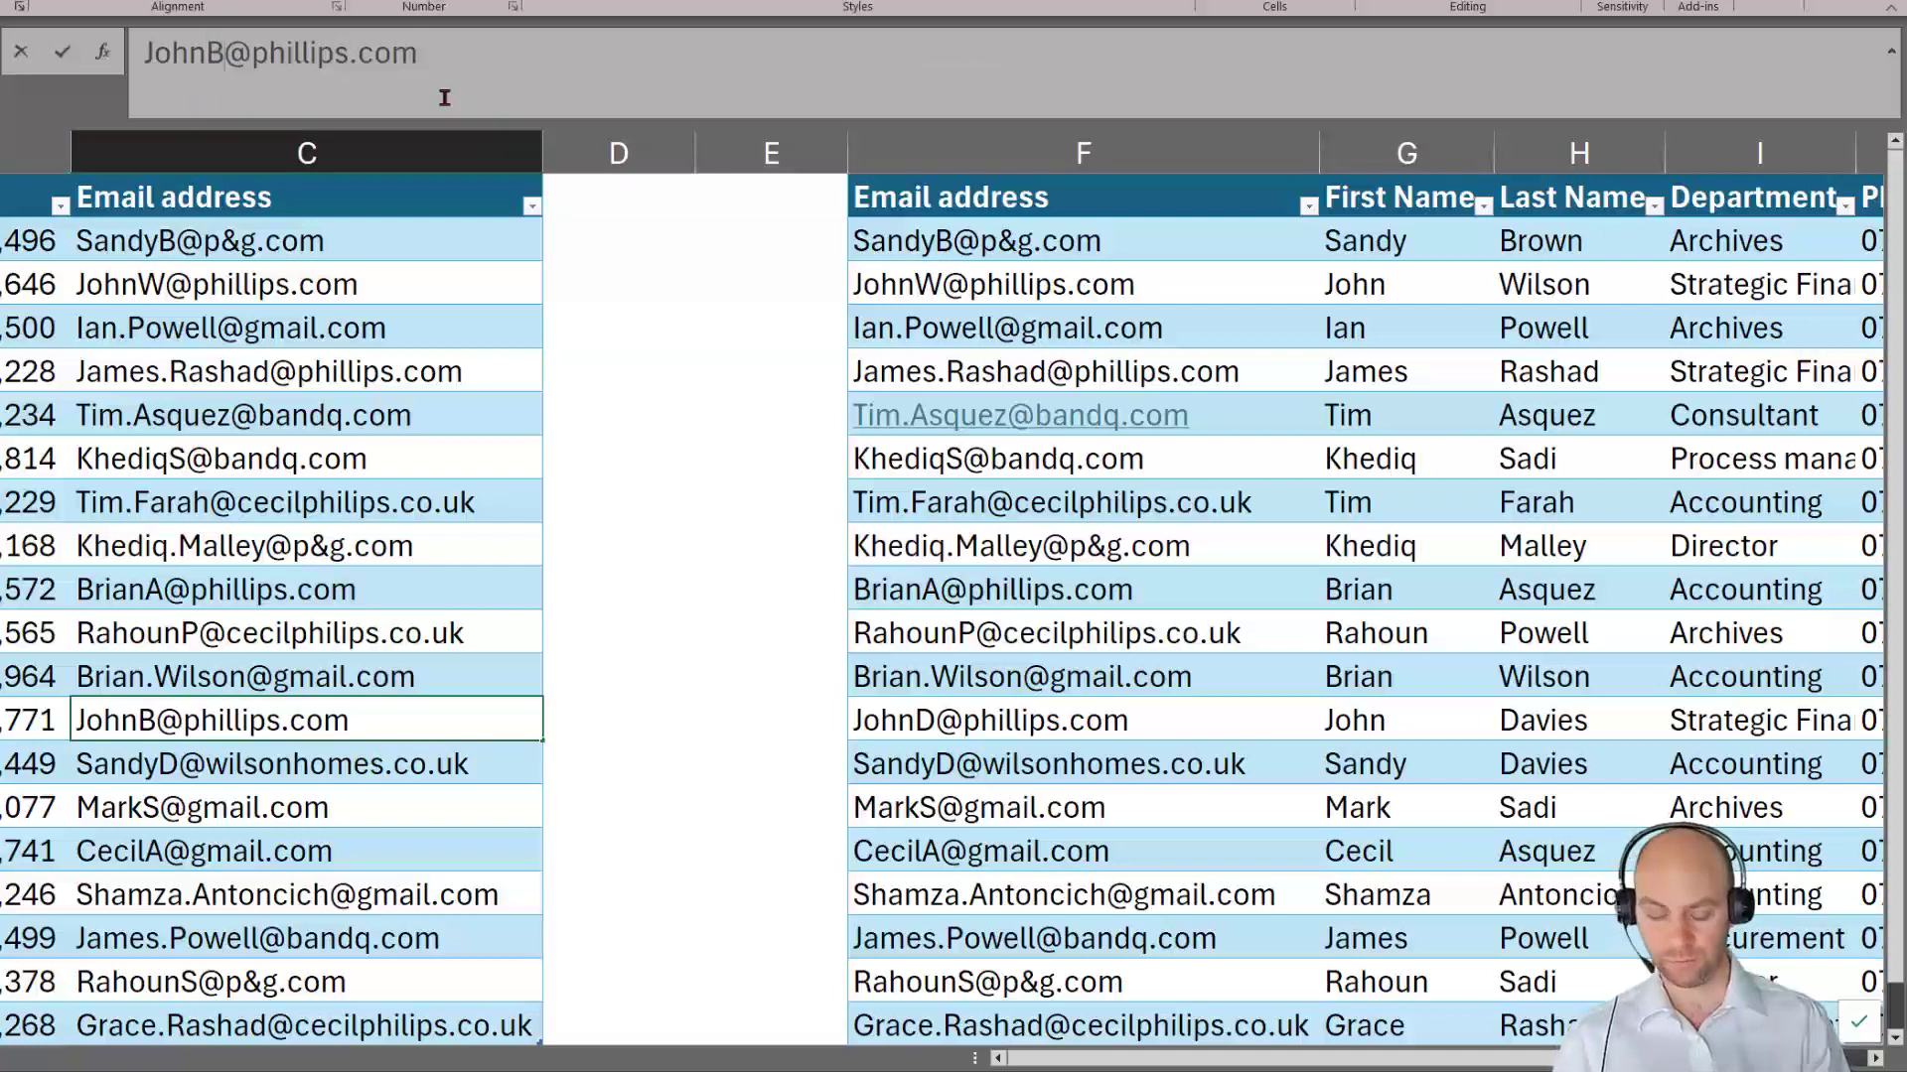
{"action": "key", "text": "Return"}
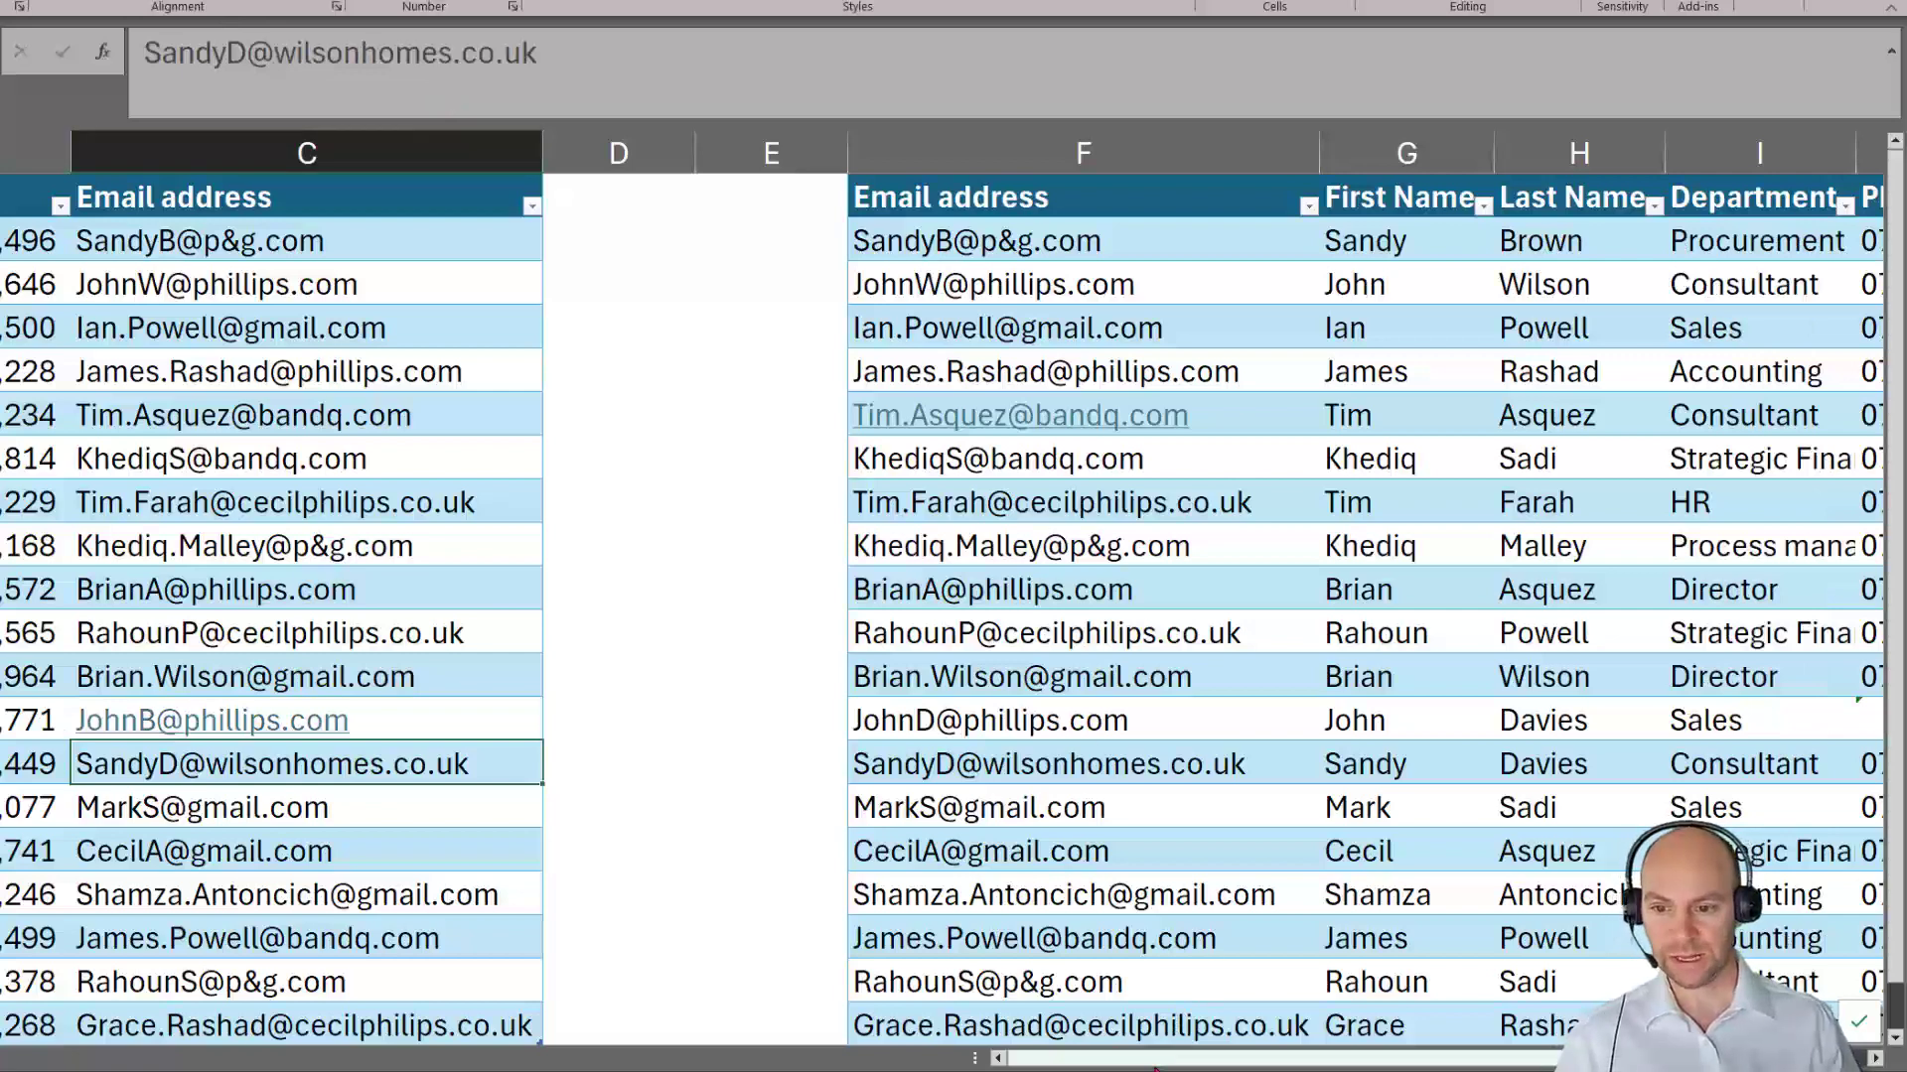
Add "No such email address" as the if-not-found argument of the XLOOKUP formula in J2 of the Phone Number column.
{"action": "left_click_drag", "start_coordinate": [1150, 1060], "coordinate": [1448, 1059]}
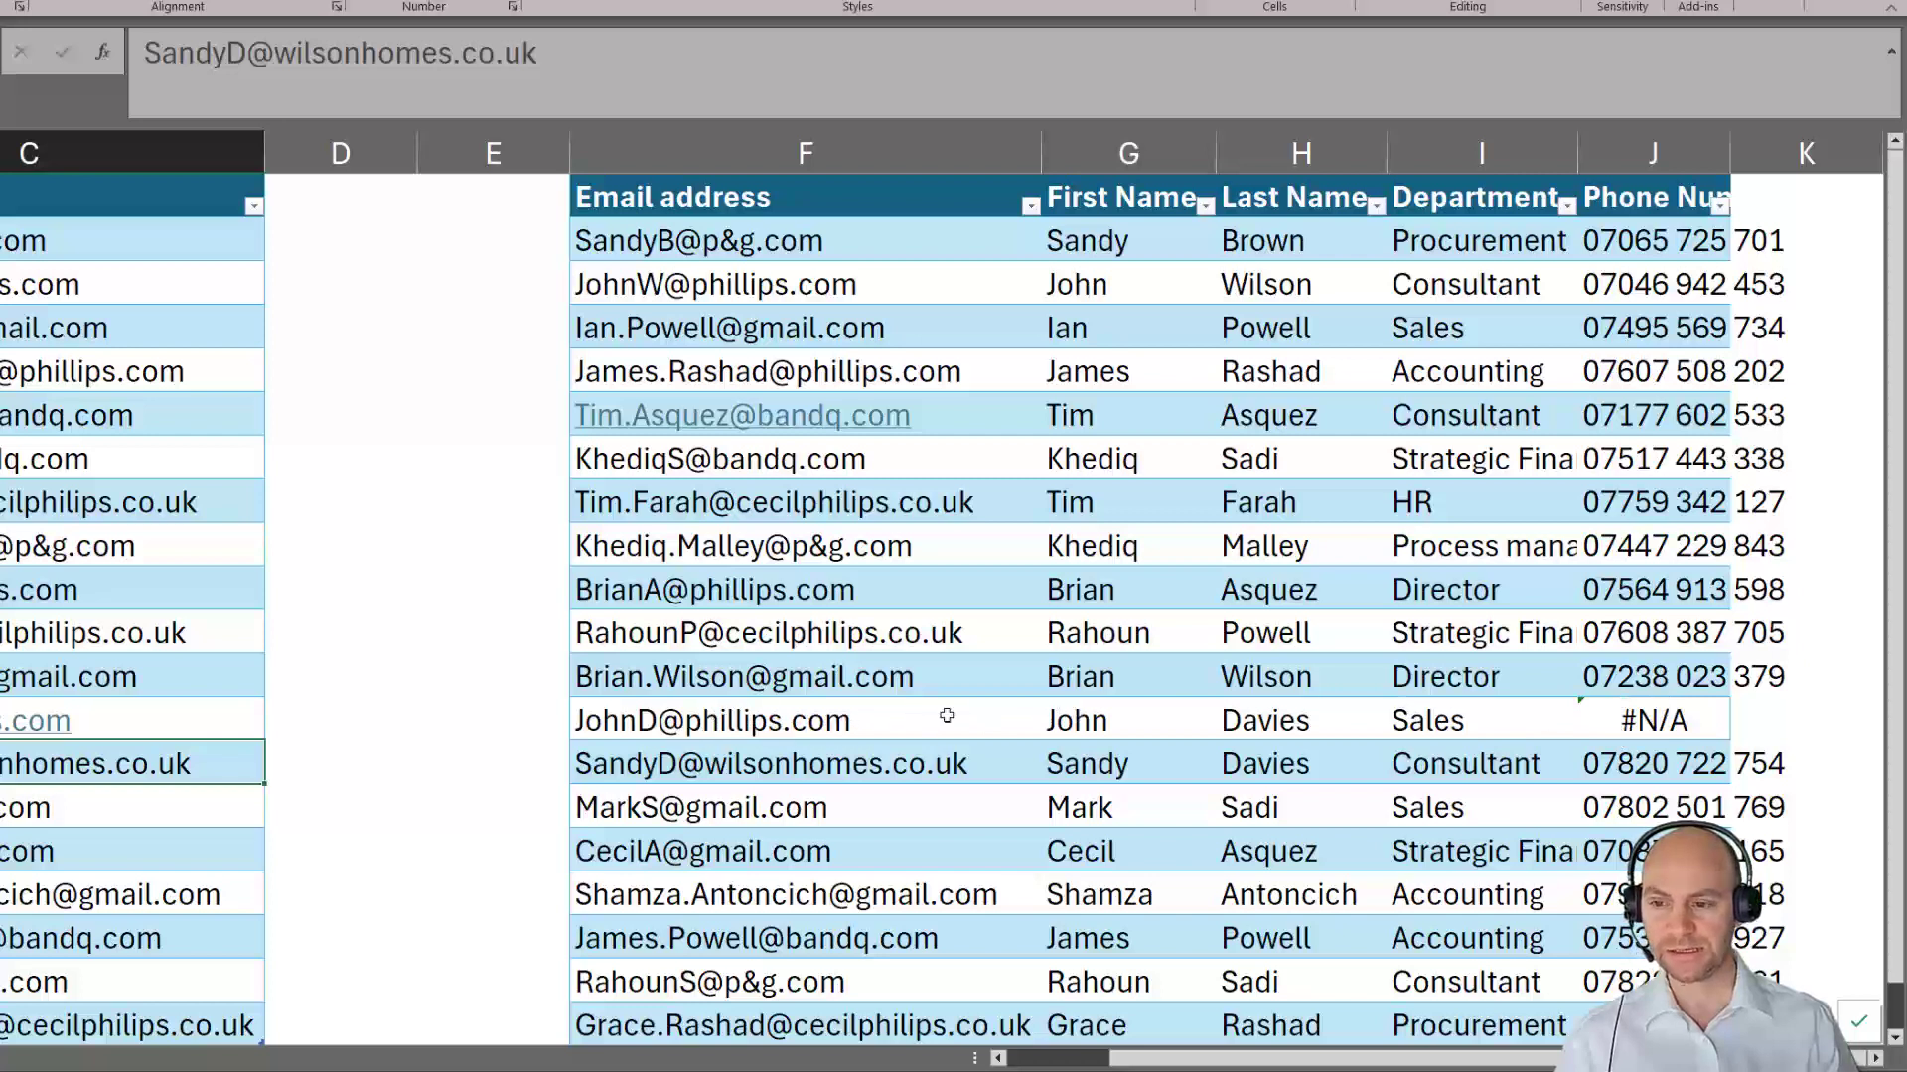
{"action": "left_click", "coordinate": [1661, 707]}
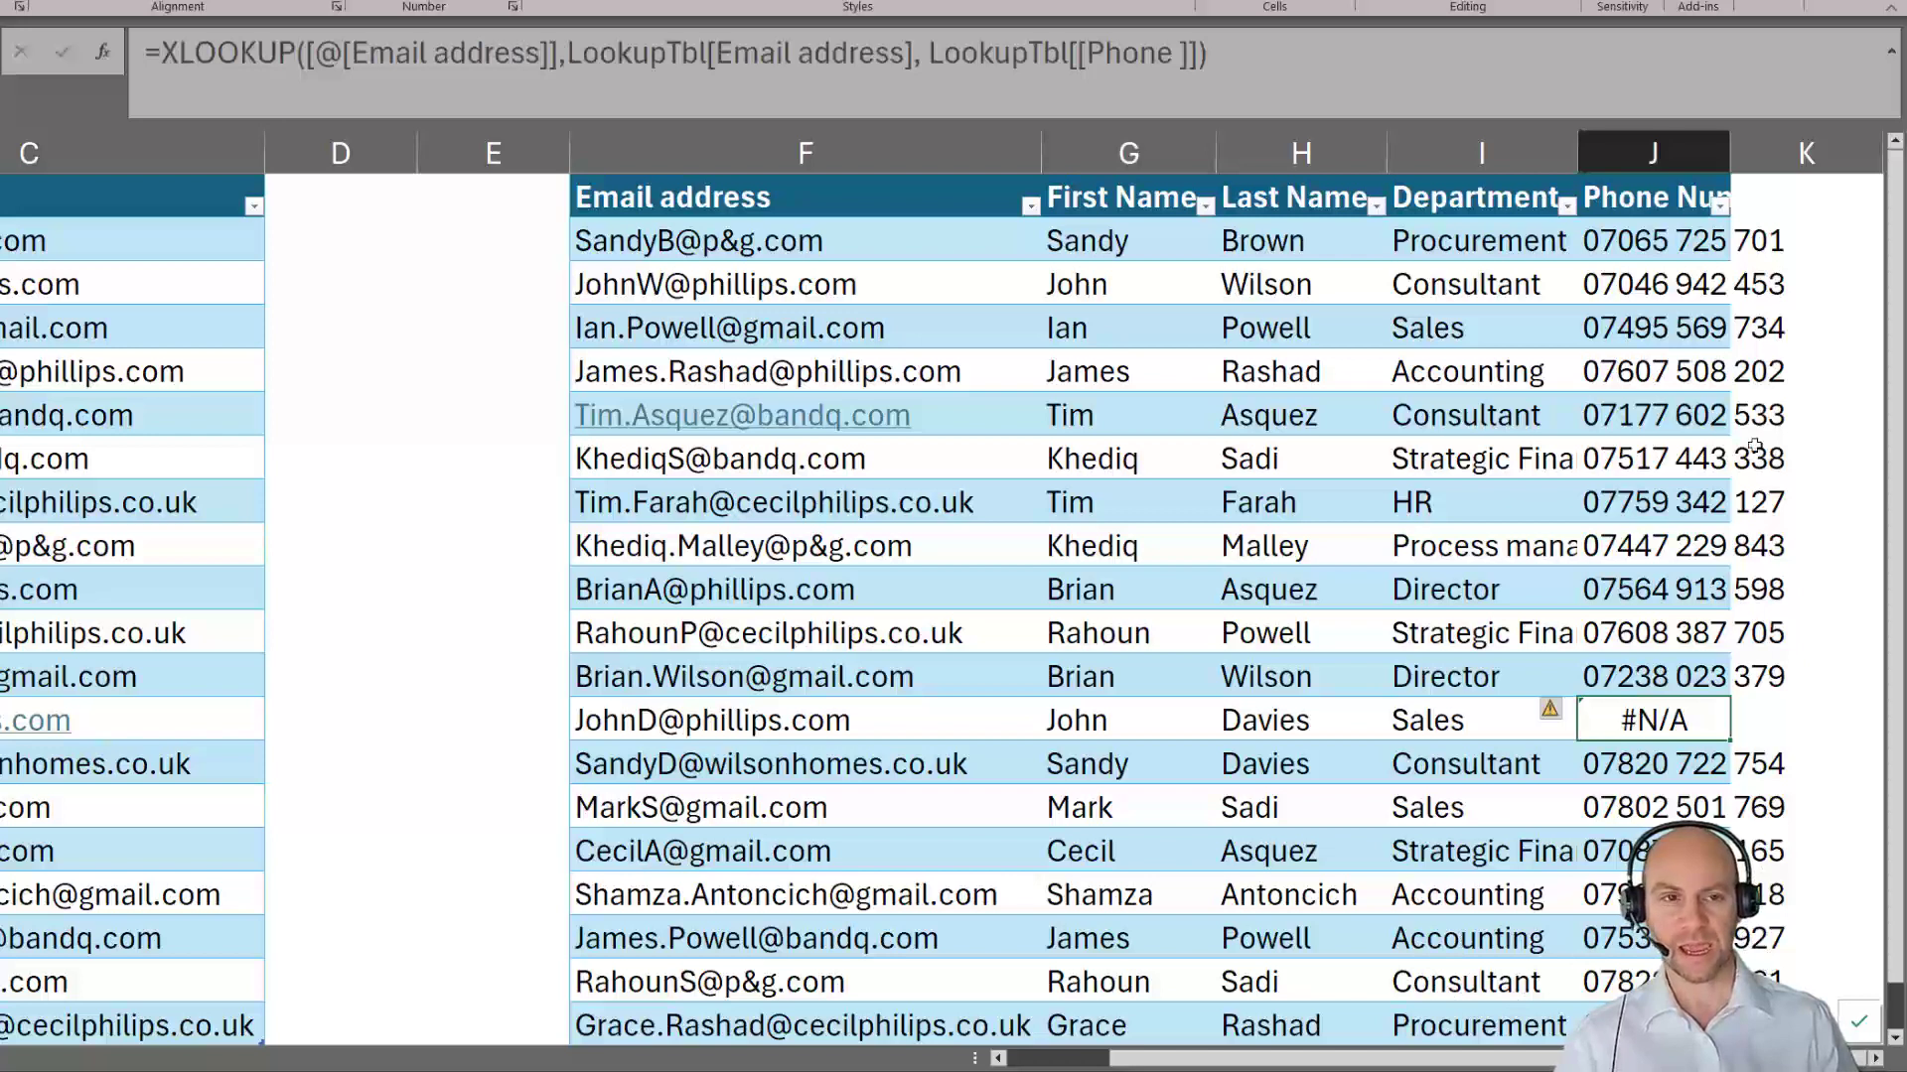
{"action": "left_click", "coordinate": [1676, 248]}
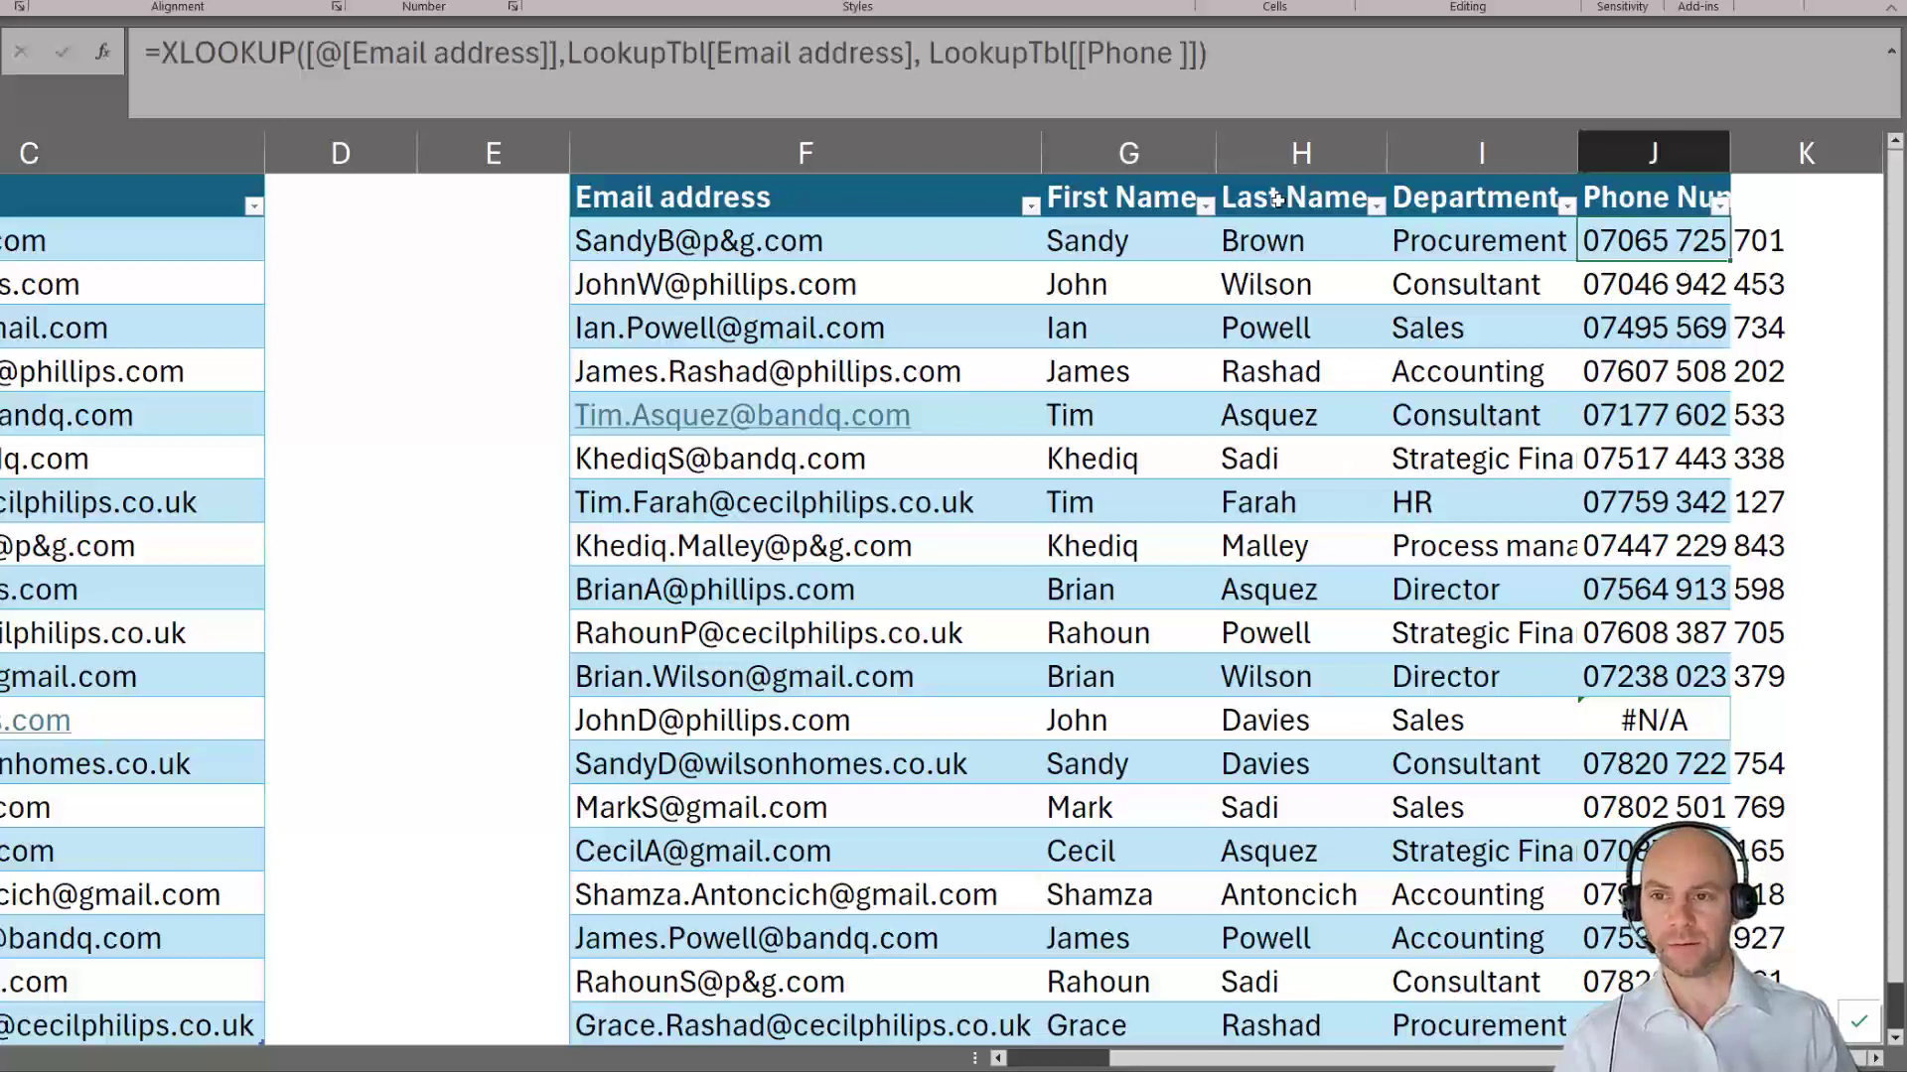
{"action": "left_click", "coordinate": [1294, 65]}
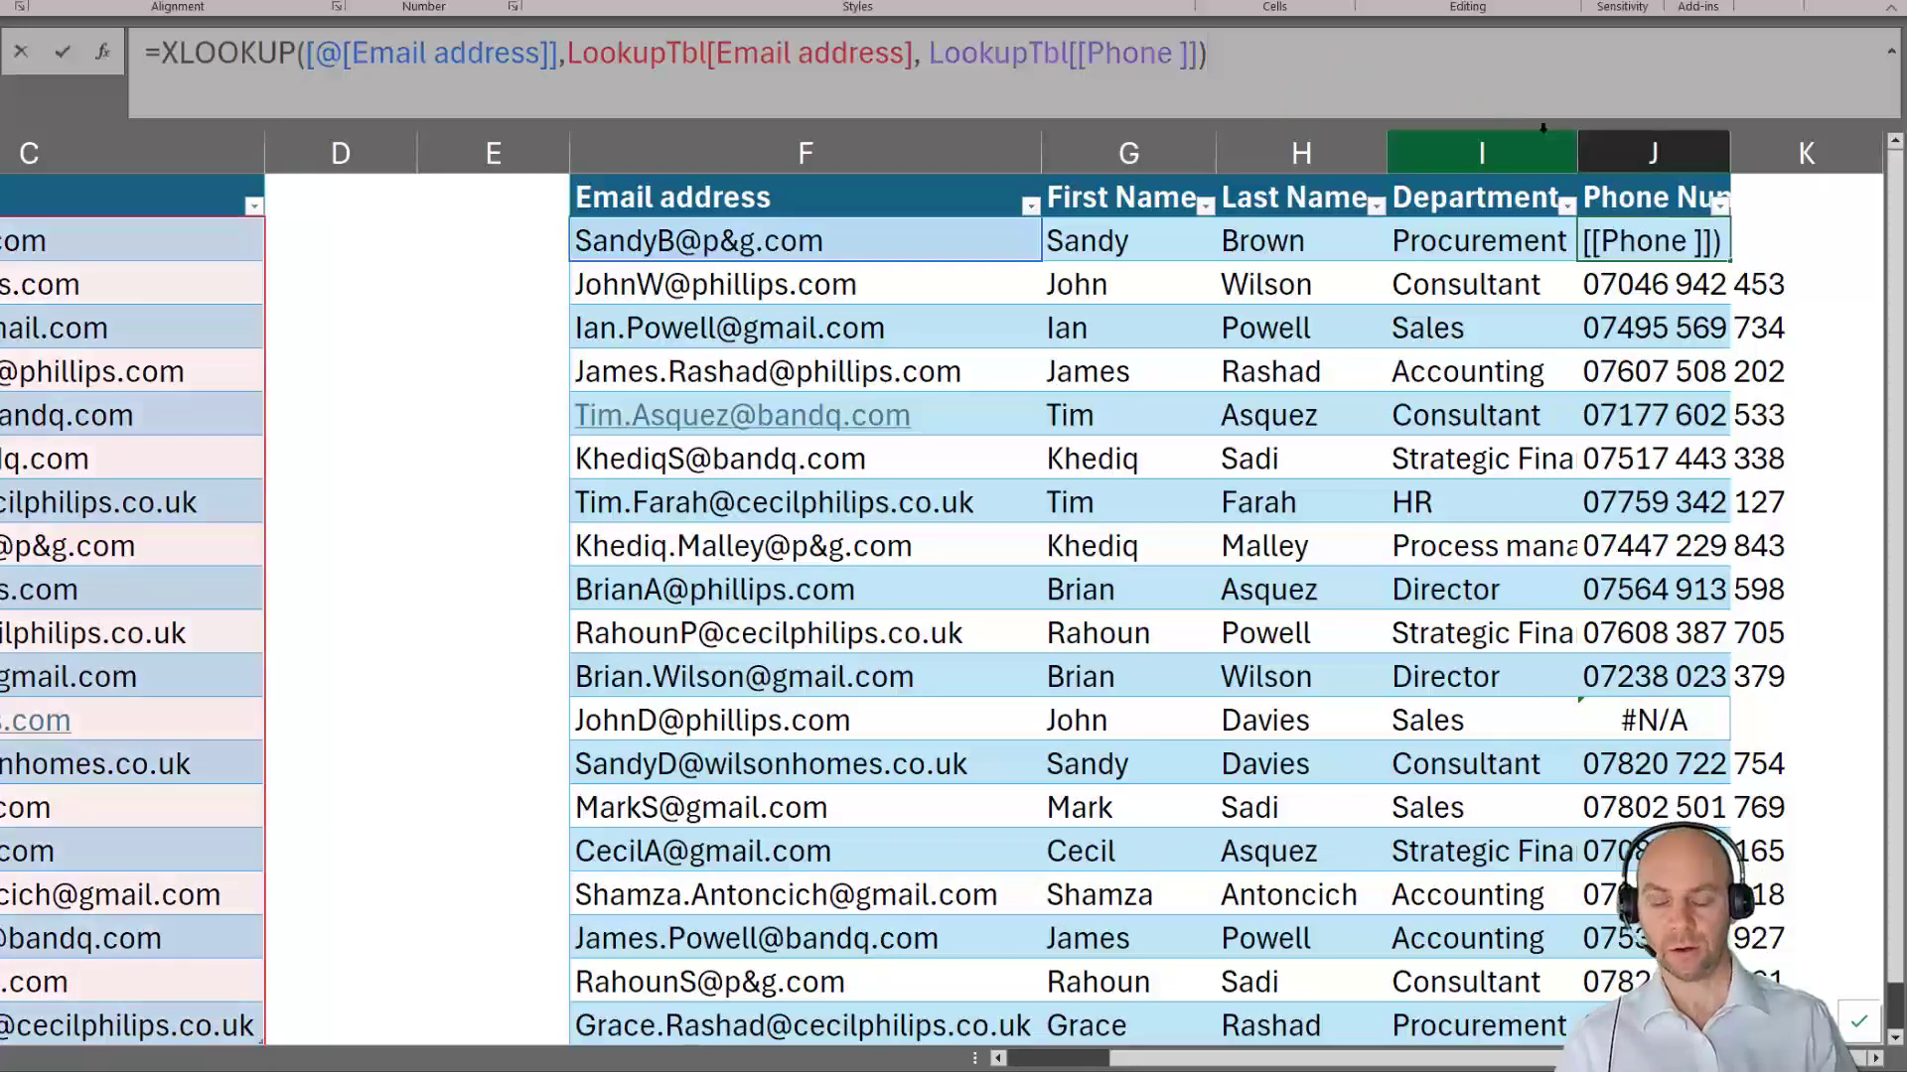
{"action": "key", "text": "BackSpace"}
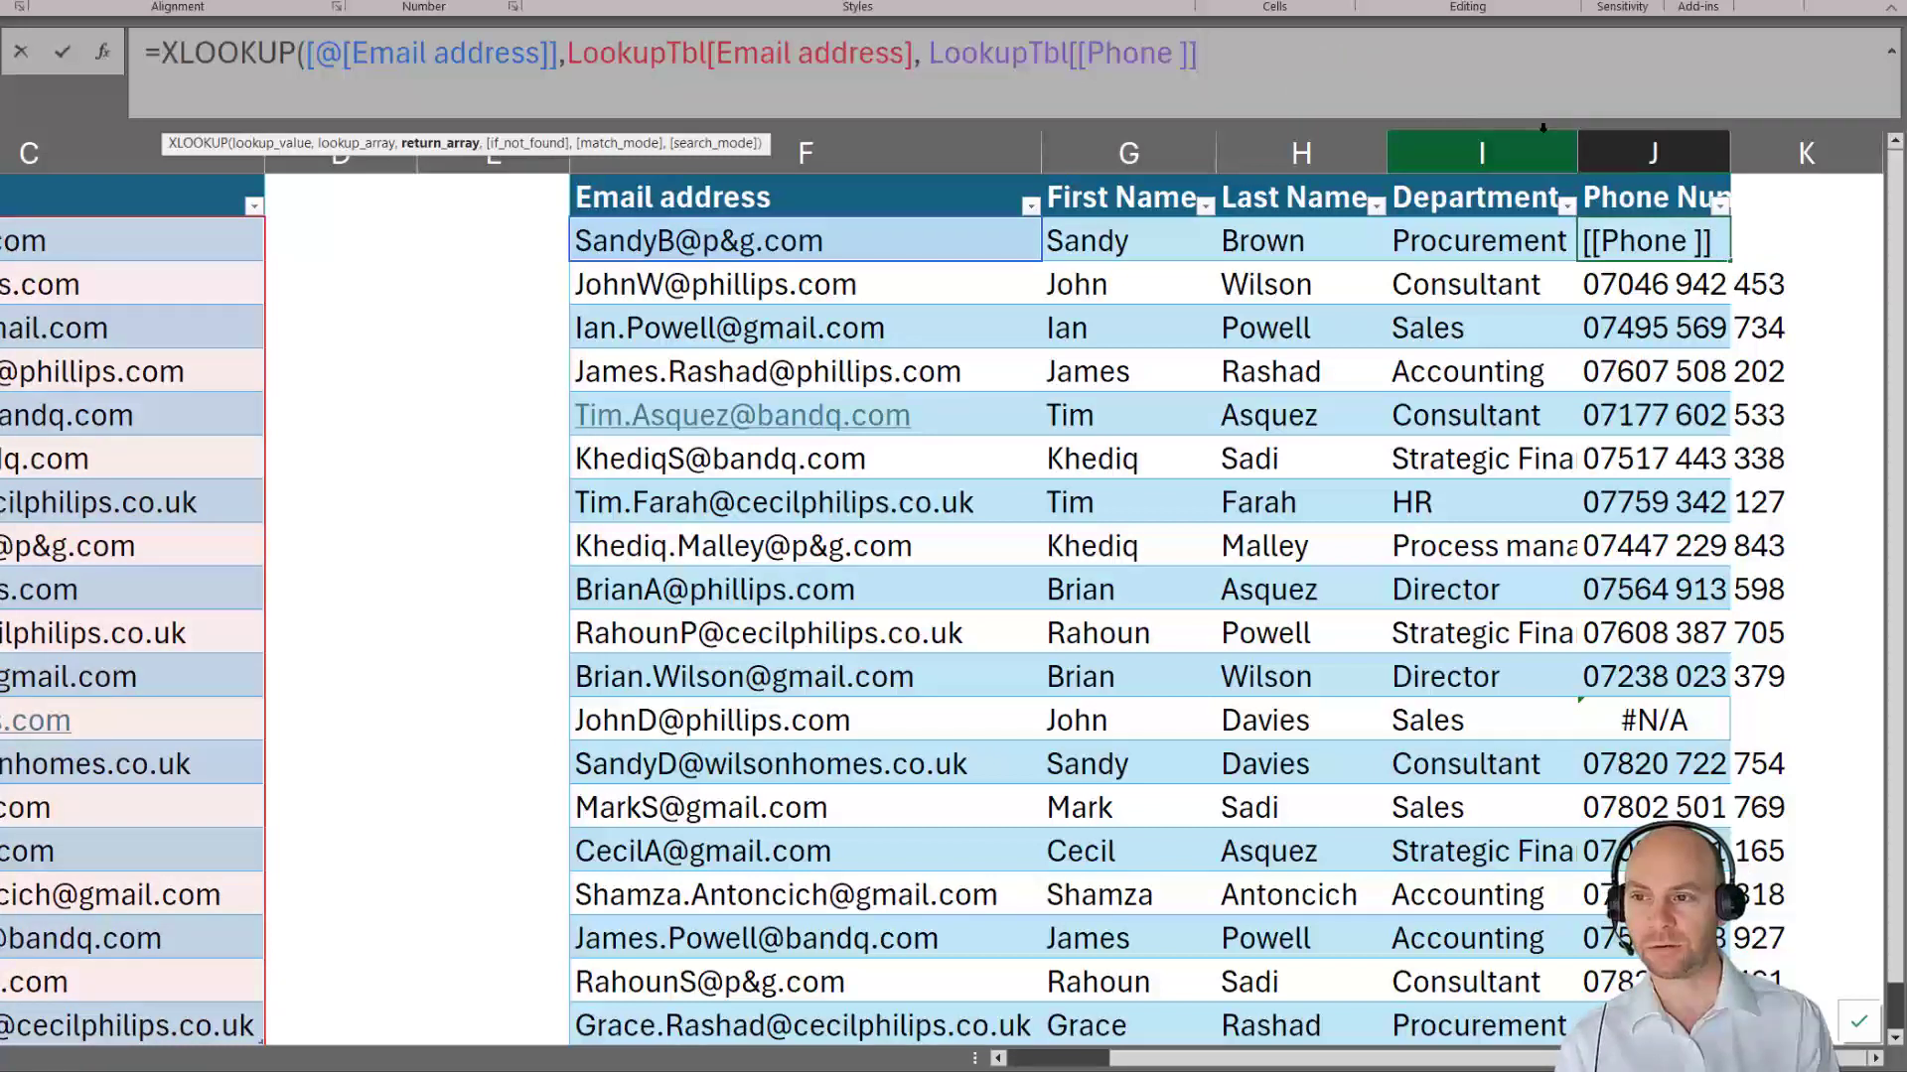
{"action": "type", "text": ","}
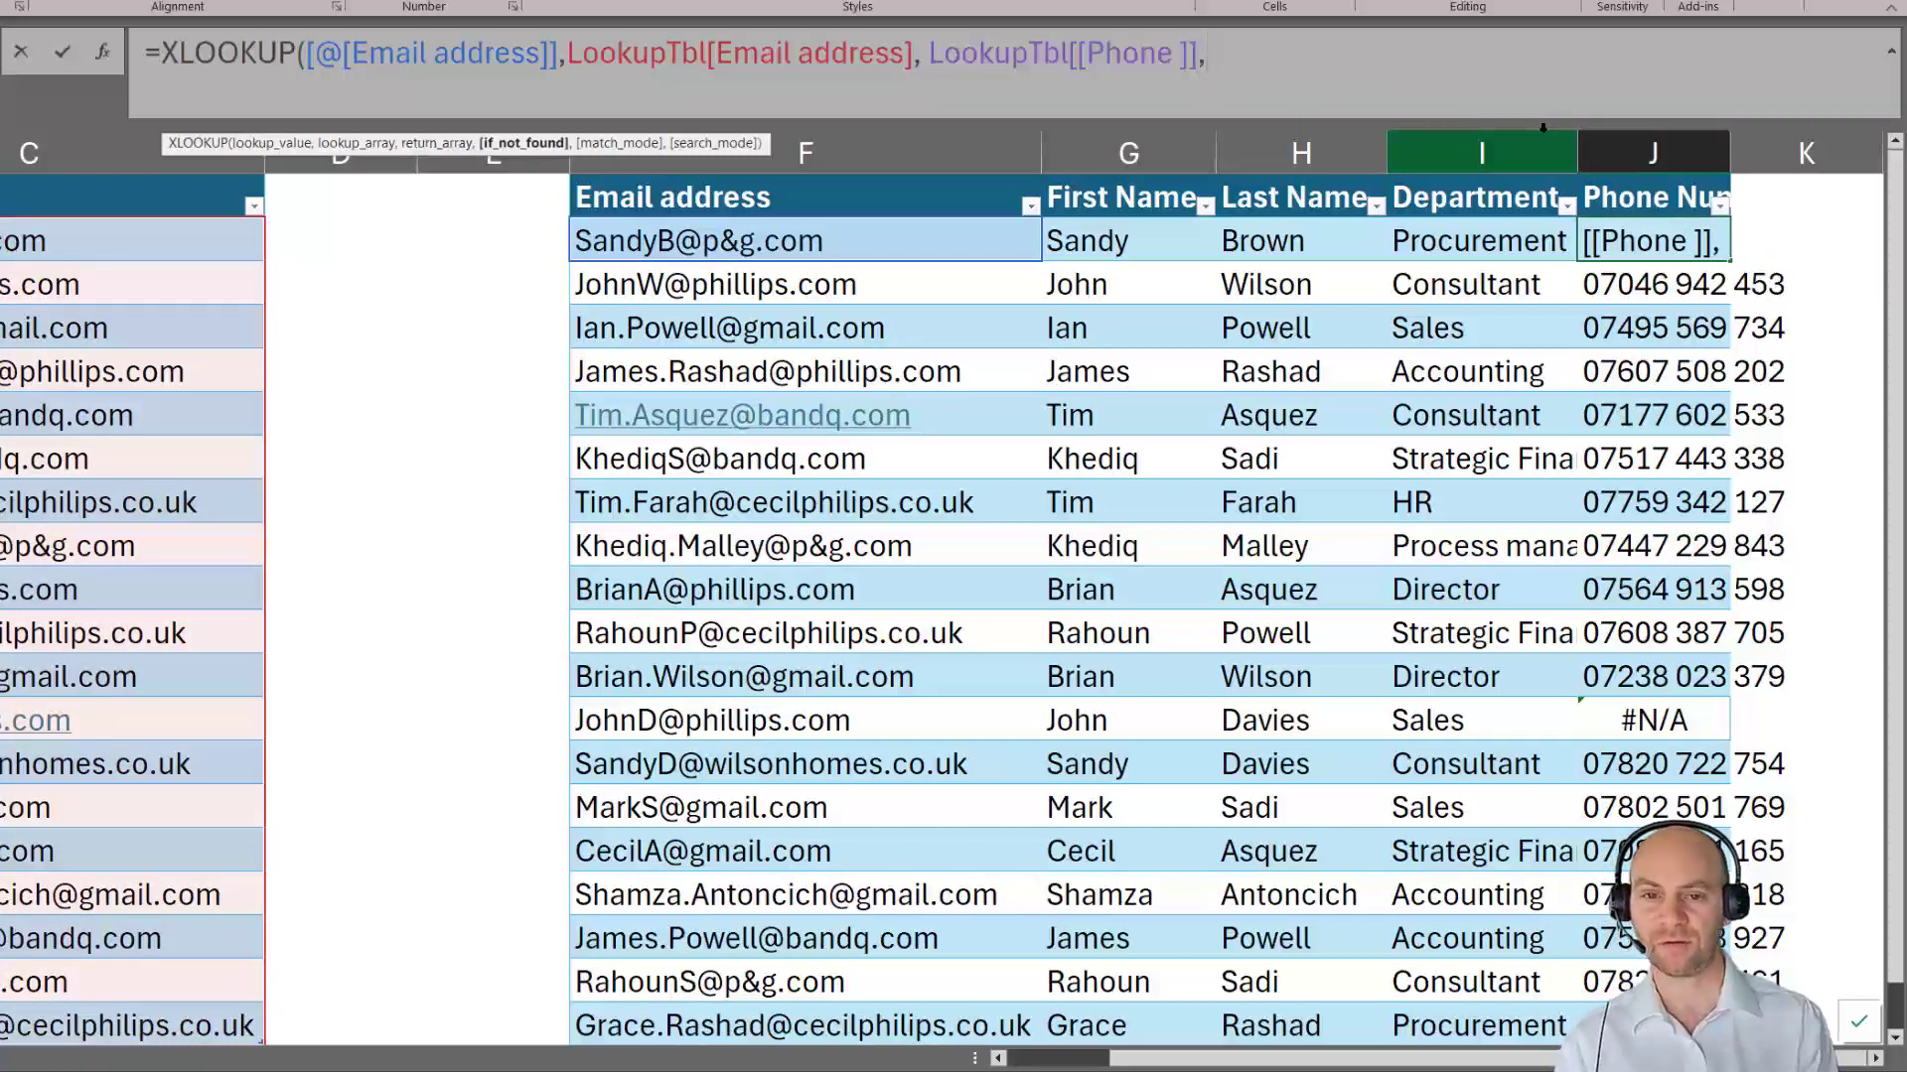
{"action": "type", "text": "\"No such "}
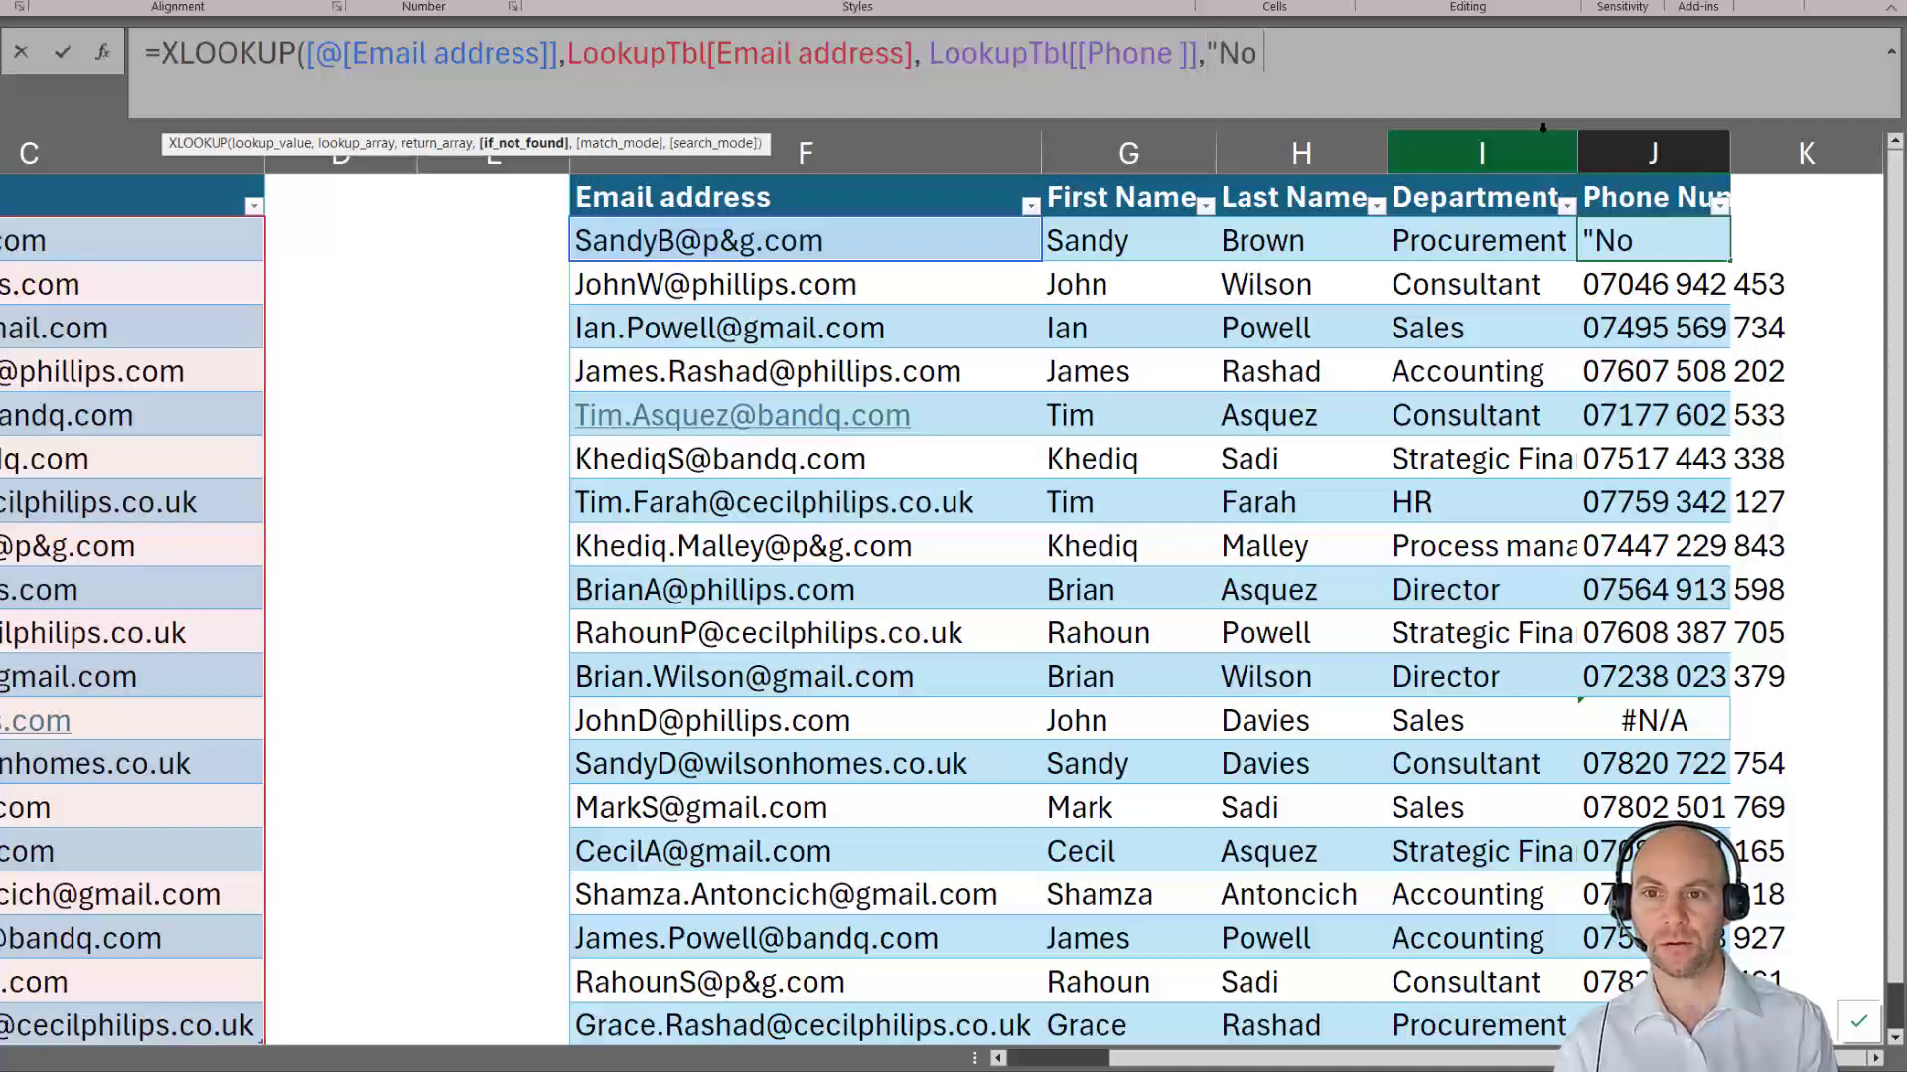
{"action": "type", "text": "email address"}
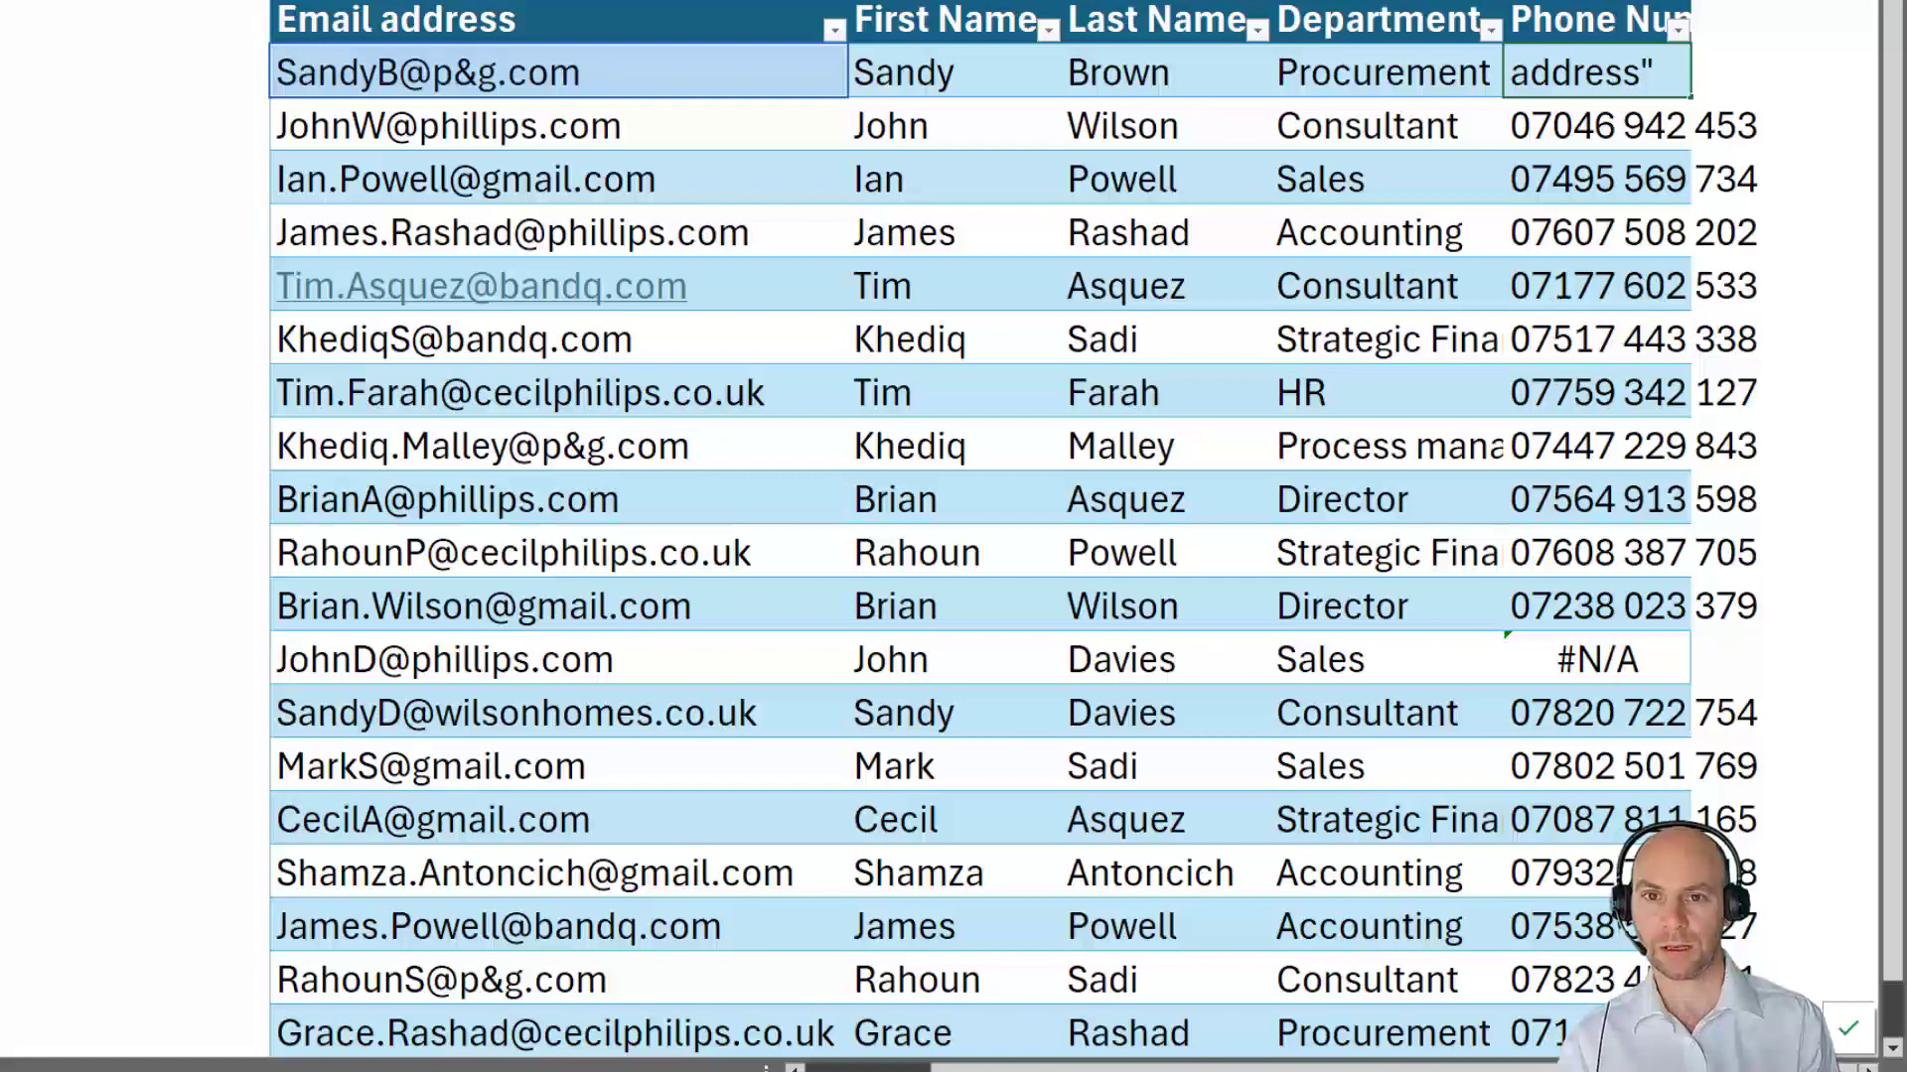
{"action": "type", "text": ")"}
{"action": "key", "text": "Return"}
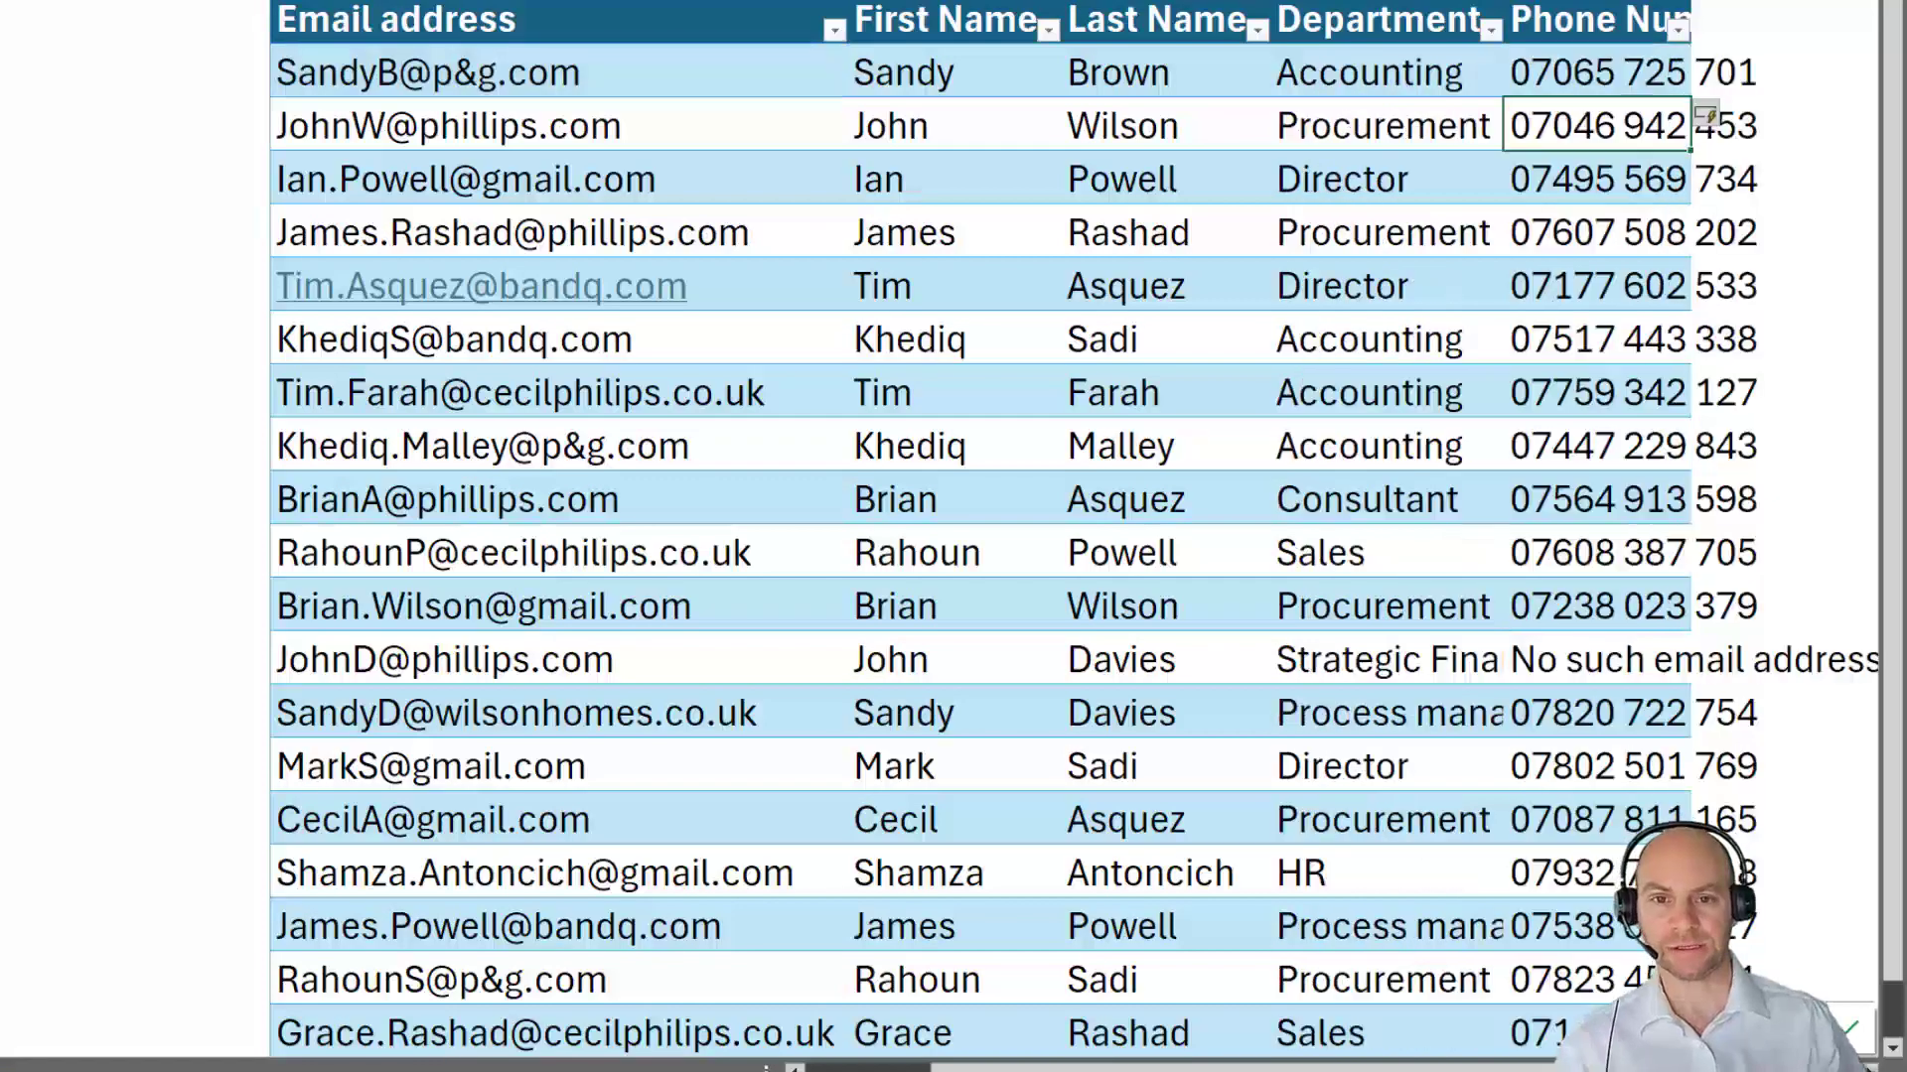
Extend the XLOOKUP formula in J13 with match mode 0 (exact match) and search mode 1 (first-to-last).
{"action": "left_click", "coordinate": [1634, 675]}
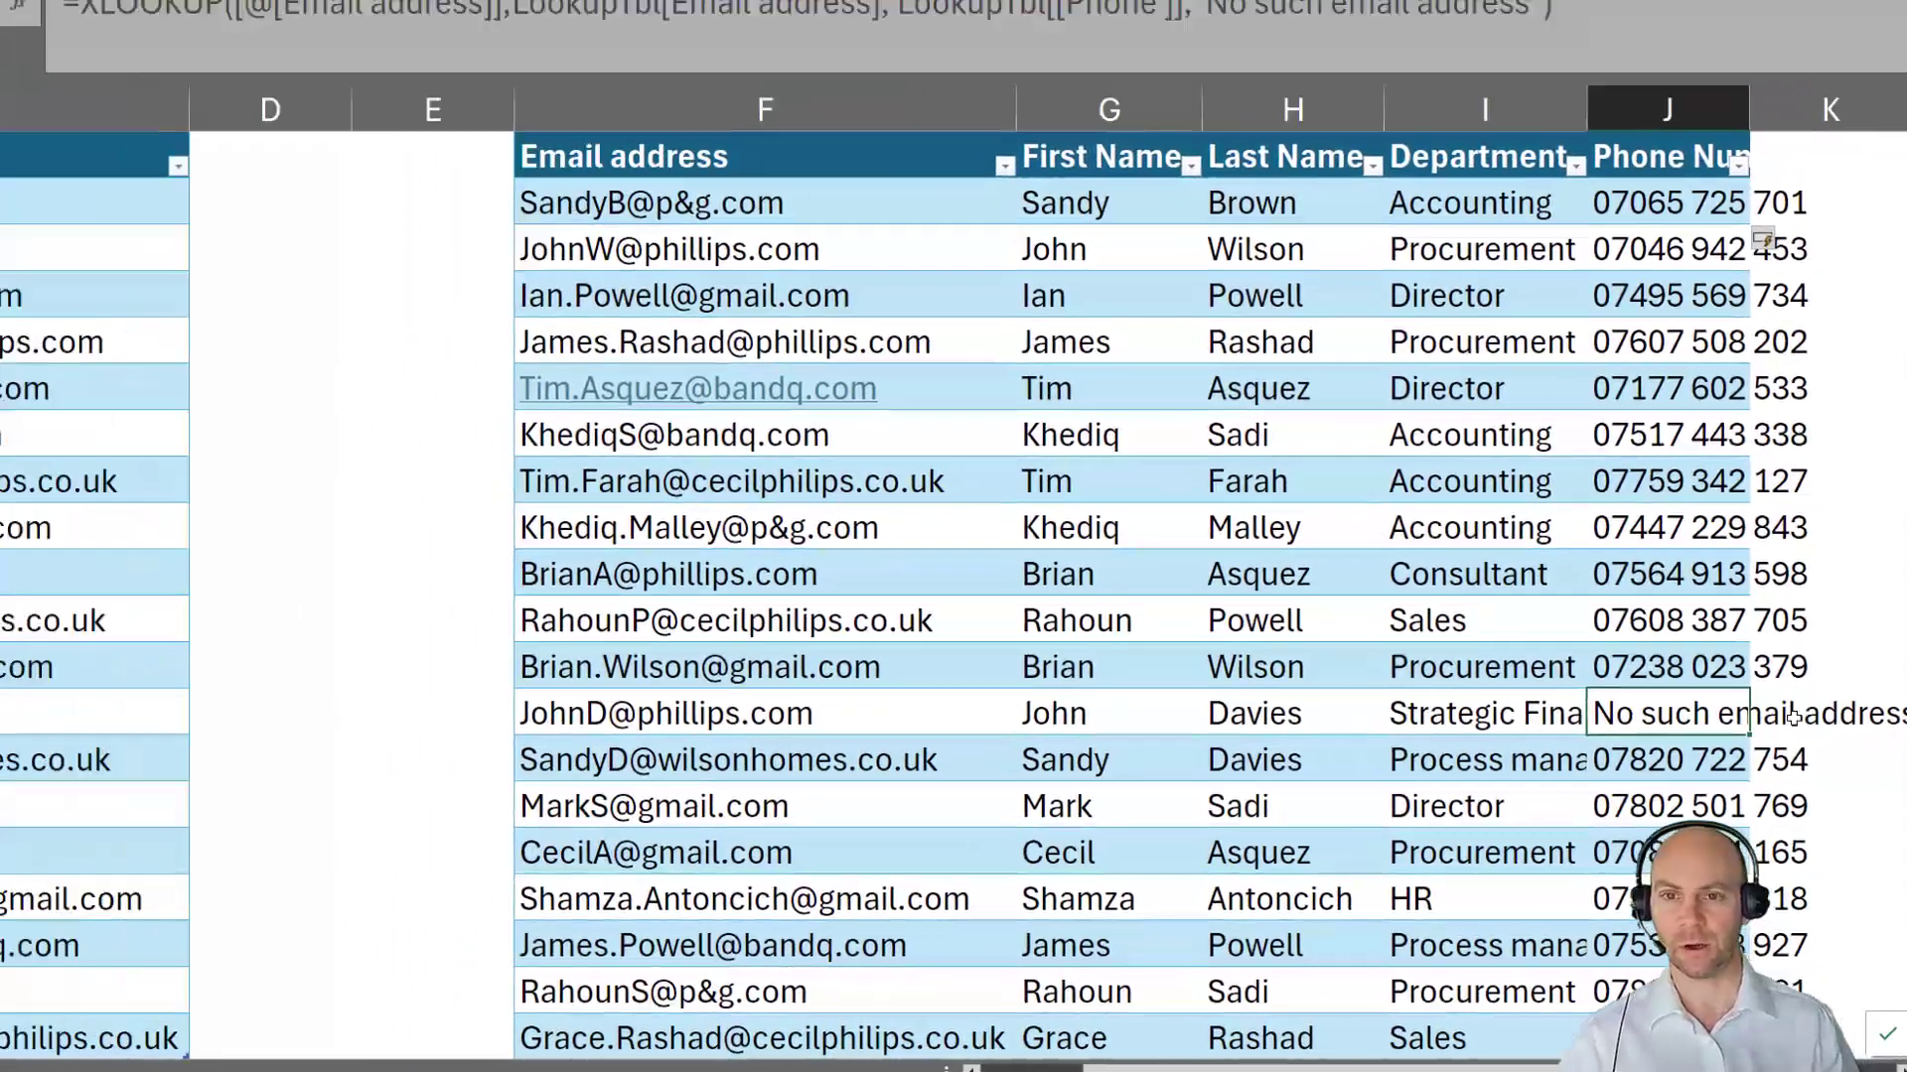
{"action": "left_click", "coordinate": [1633, 52]}
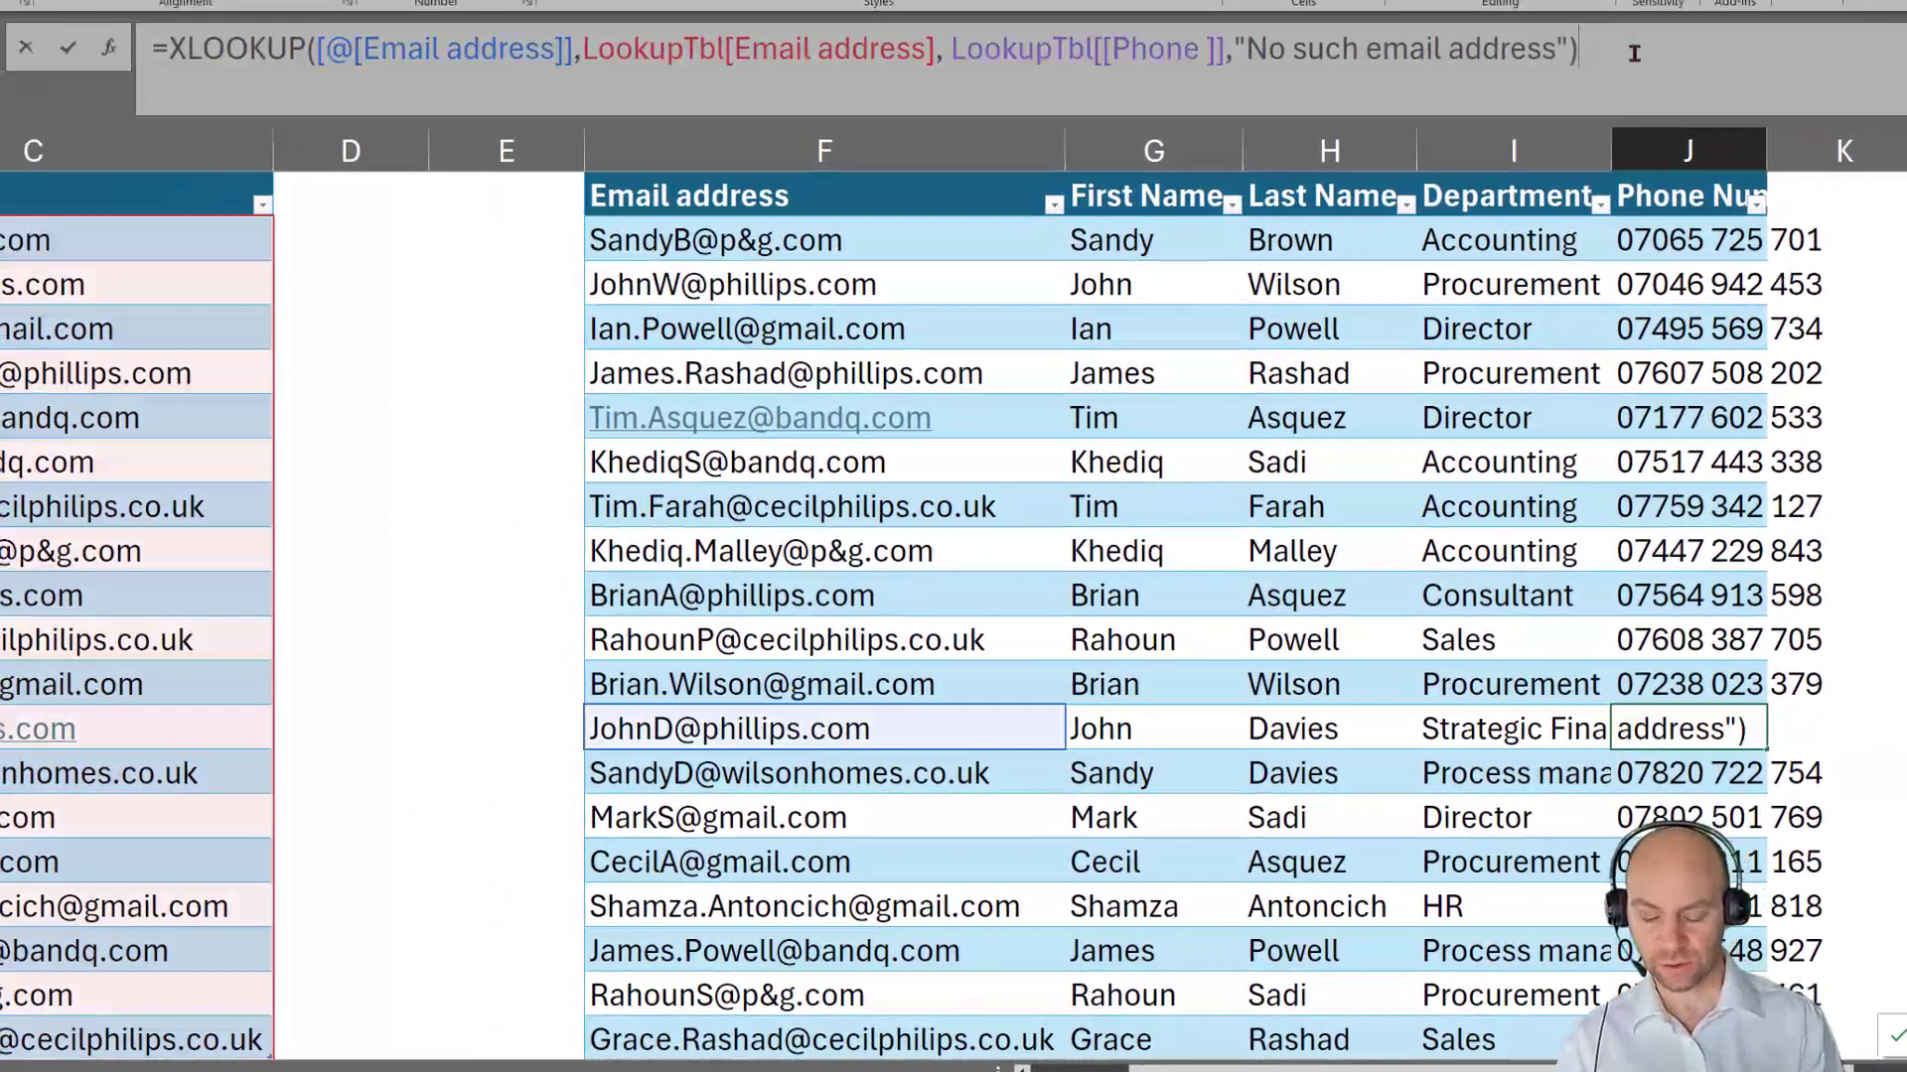
{"action": "key", "text": "BackSpace"}
{"action": "type", "text": ","}
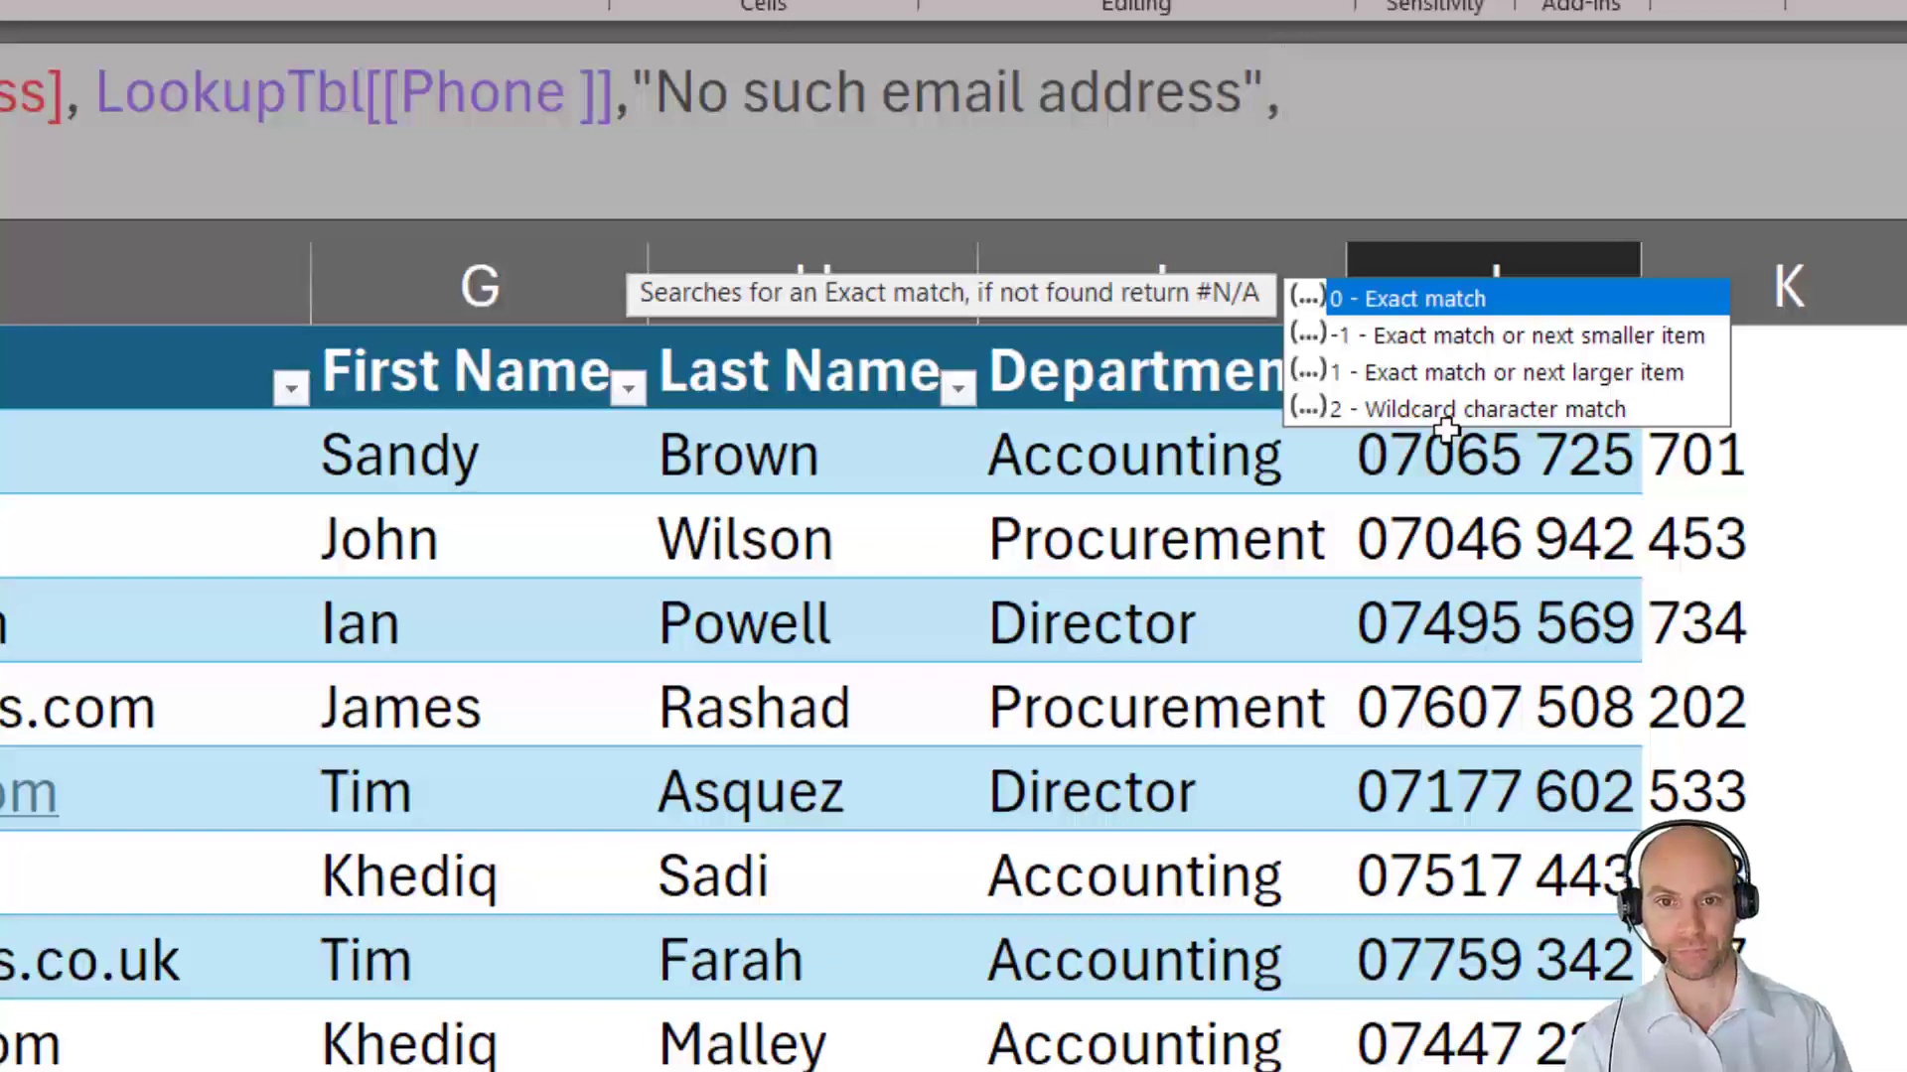
{"action": "type", "text": "0,"}
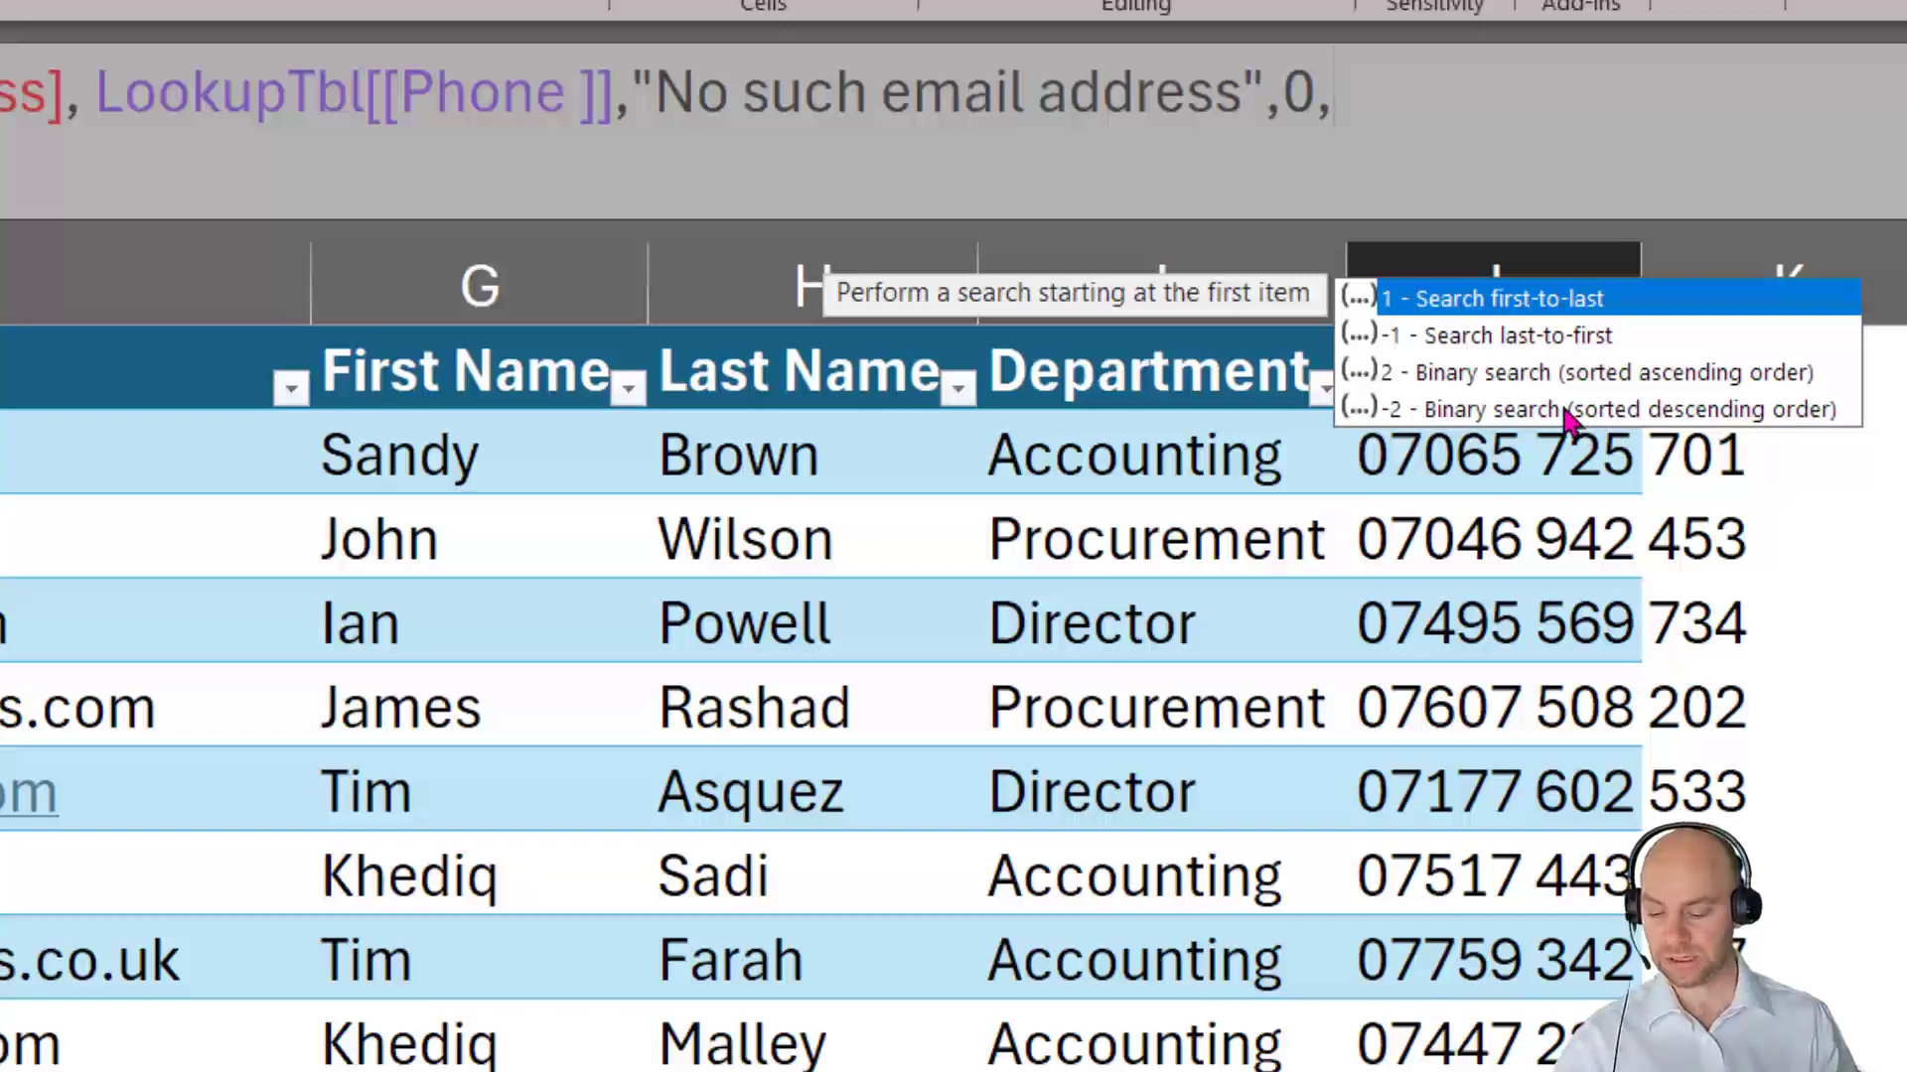
{"action": "type", "text": "1"}
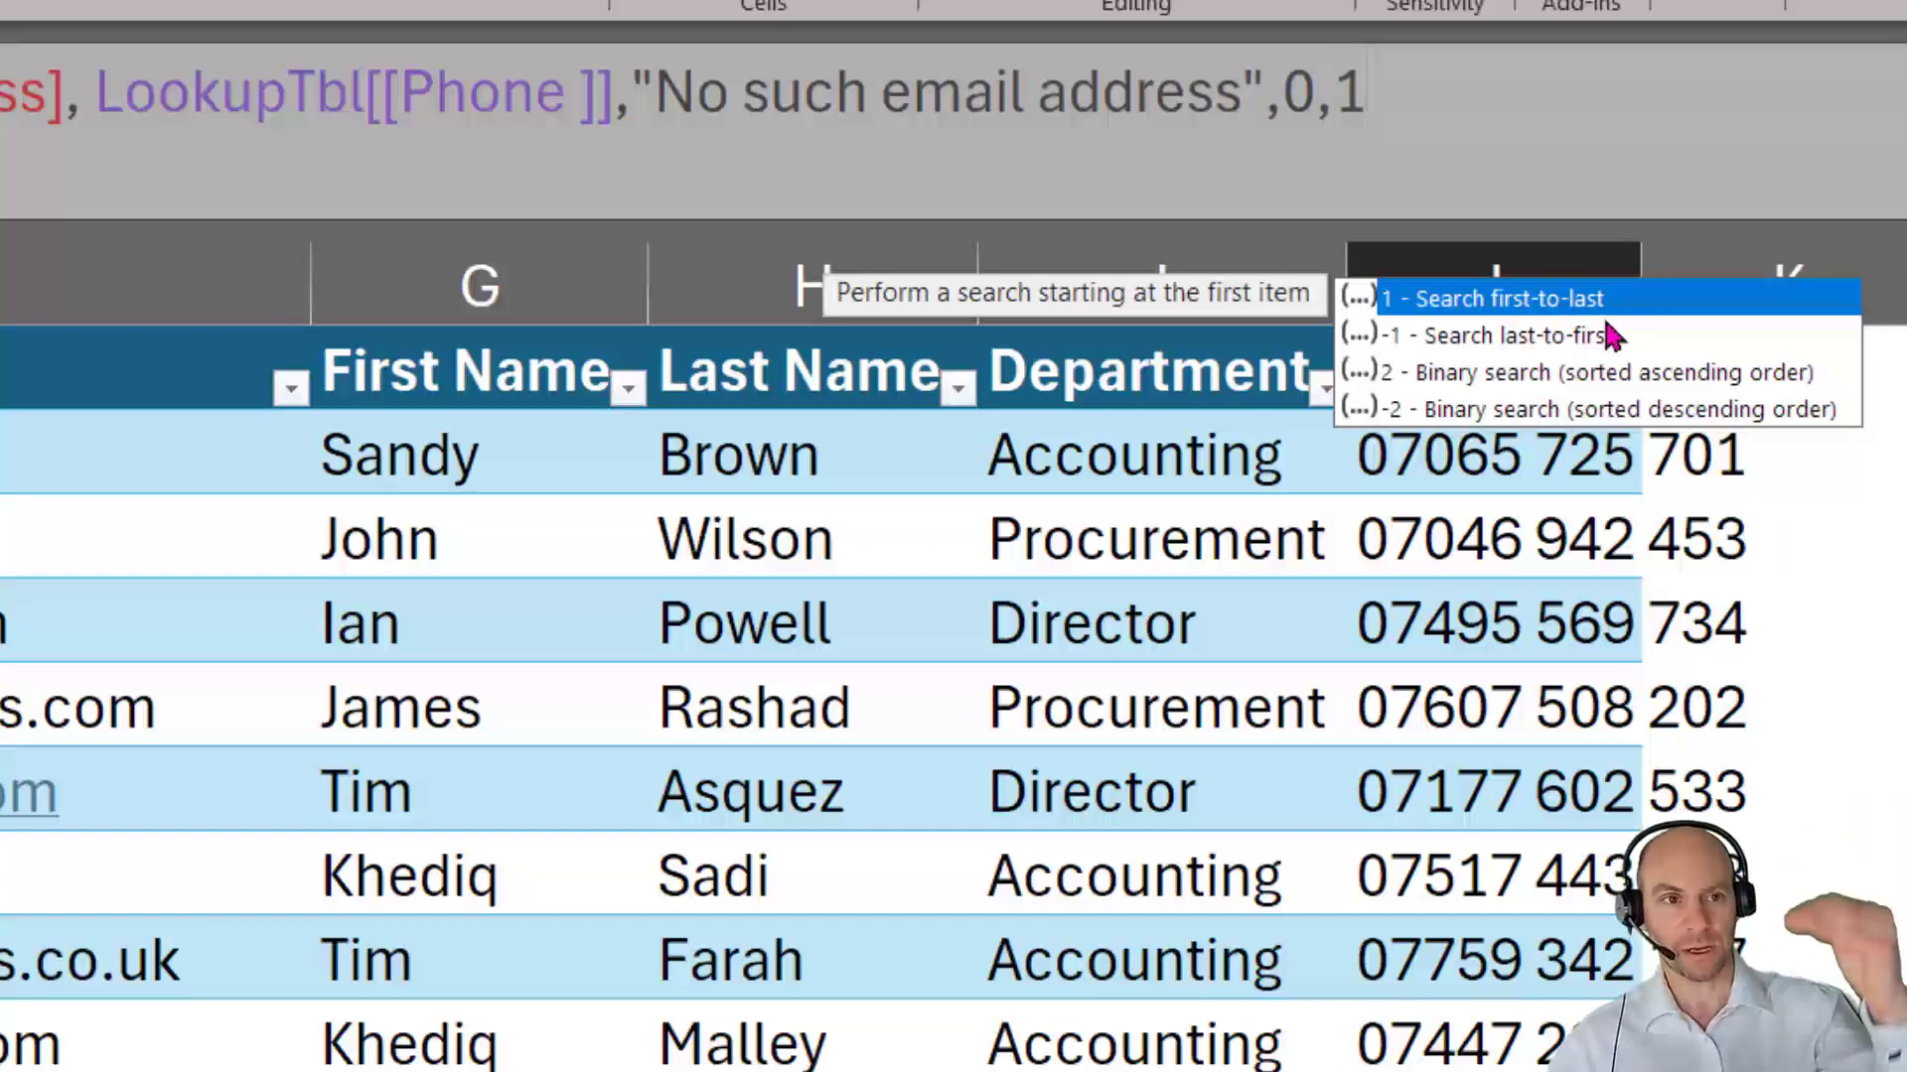
{"action": "type", "text": ")"}
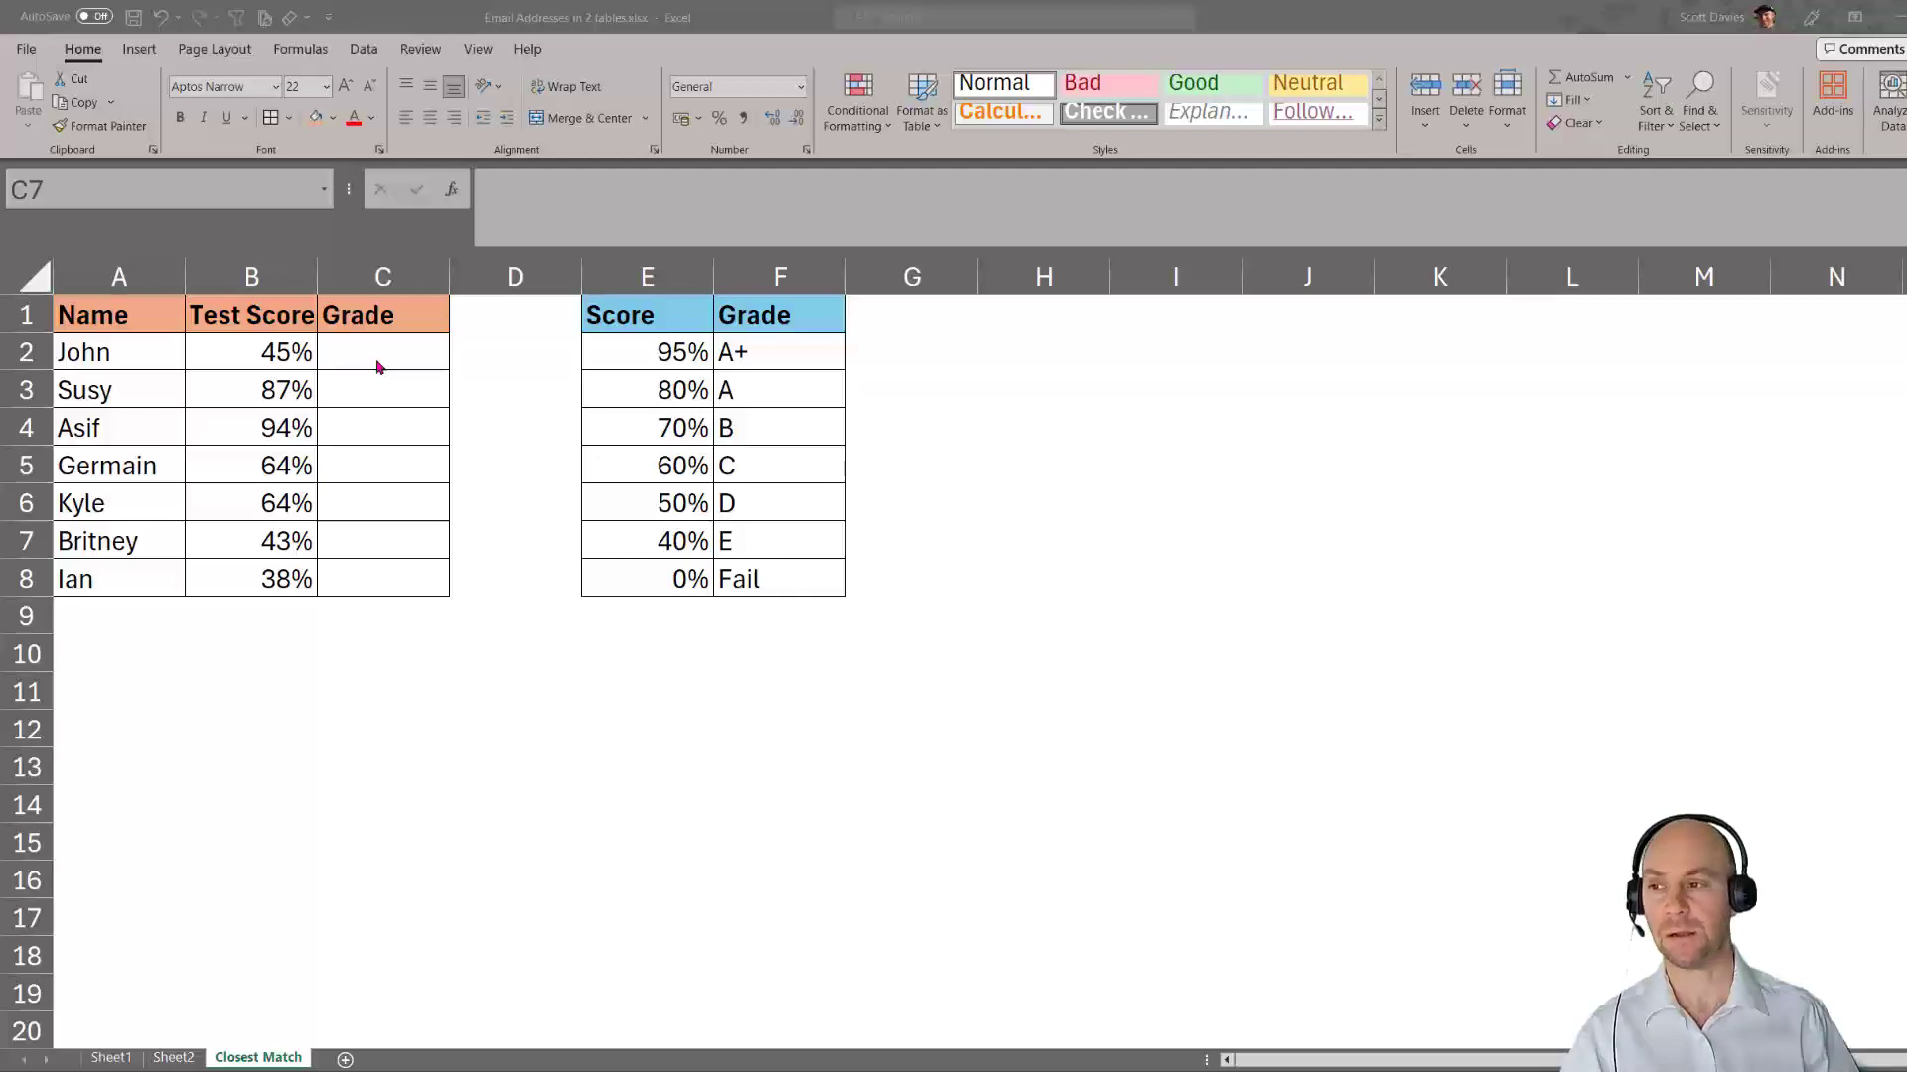
On the Closest Match sheet, start an XLOOKUP formula in C2 with the test score in B2 as the lookup value.
{"action": "left_click", "coordinate": [378, 367]}
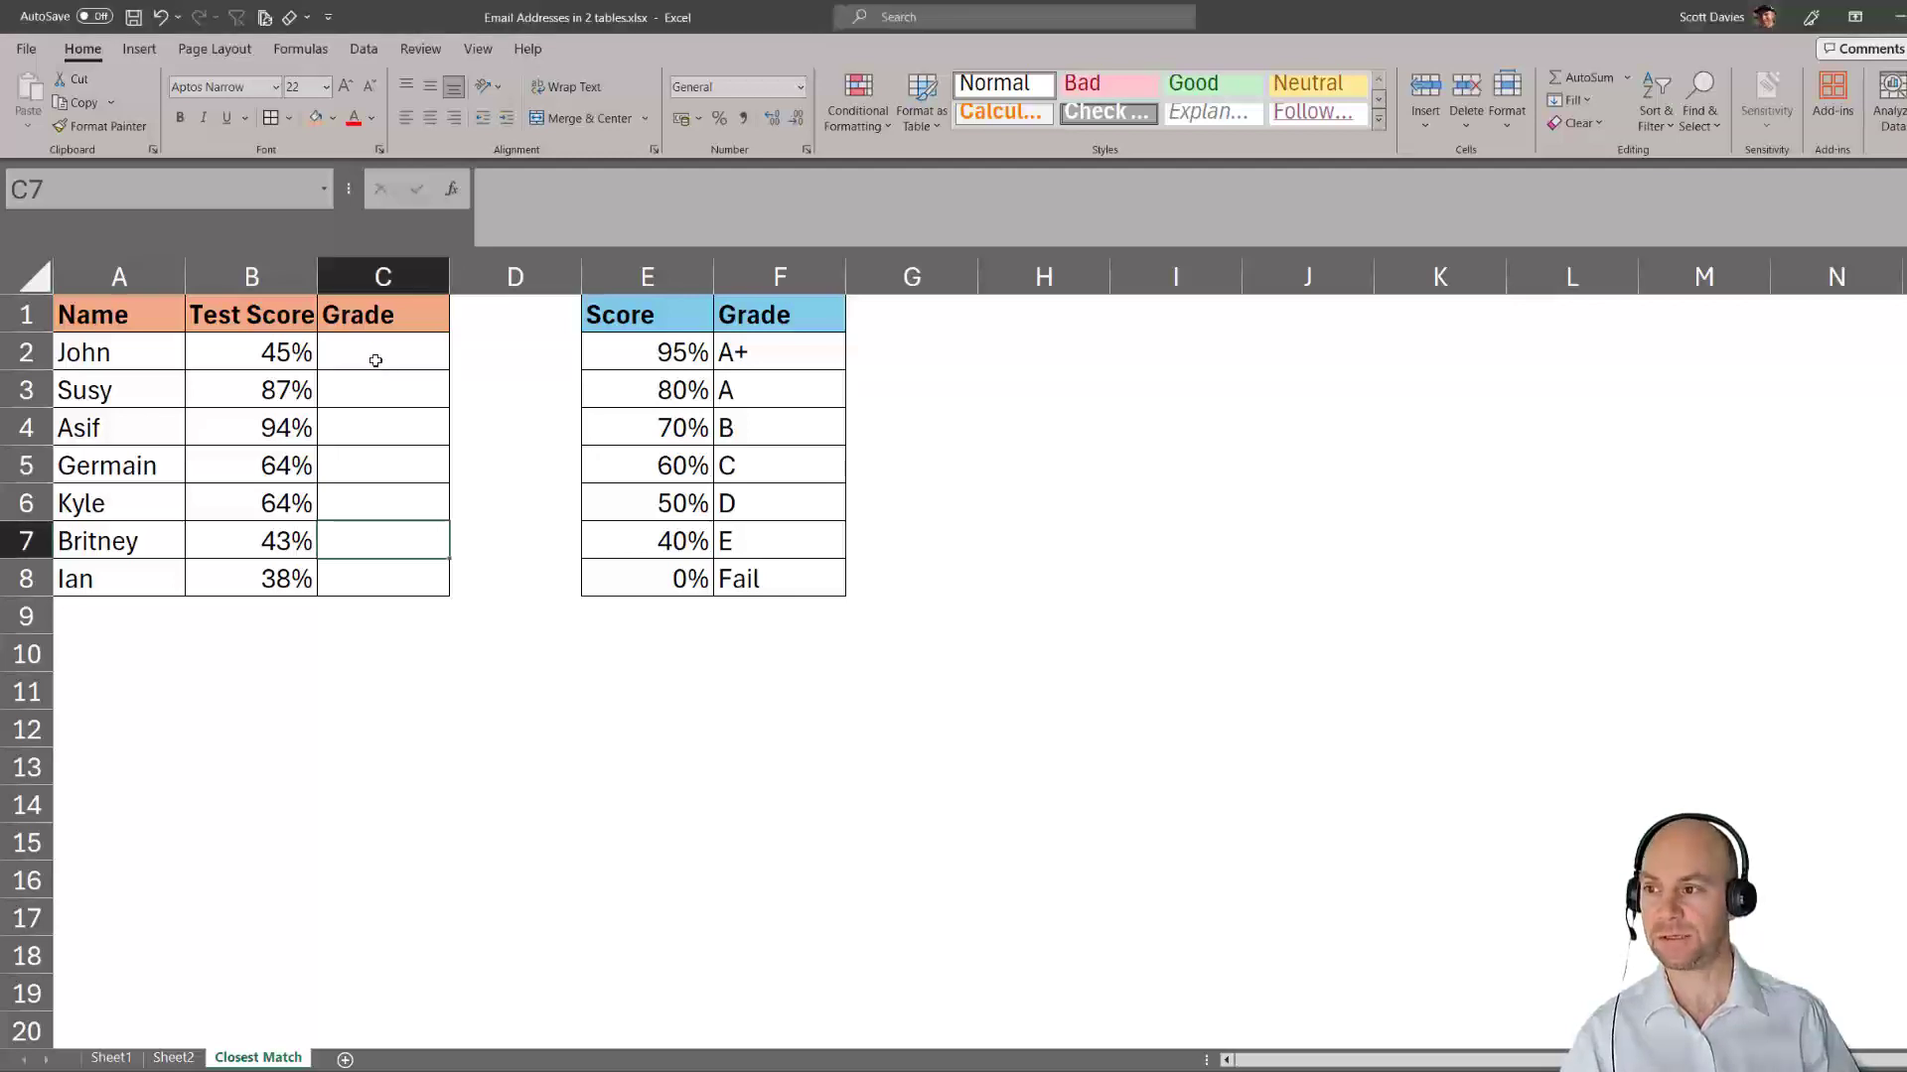
{"action": "left_click", "coordinate": [378, 361]}
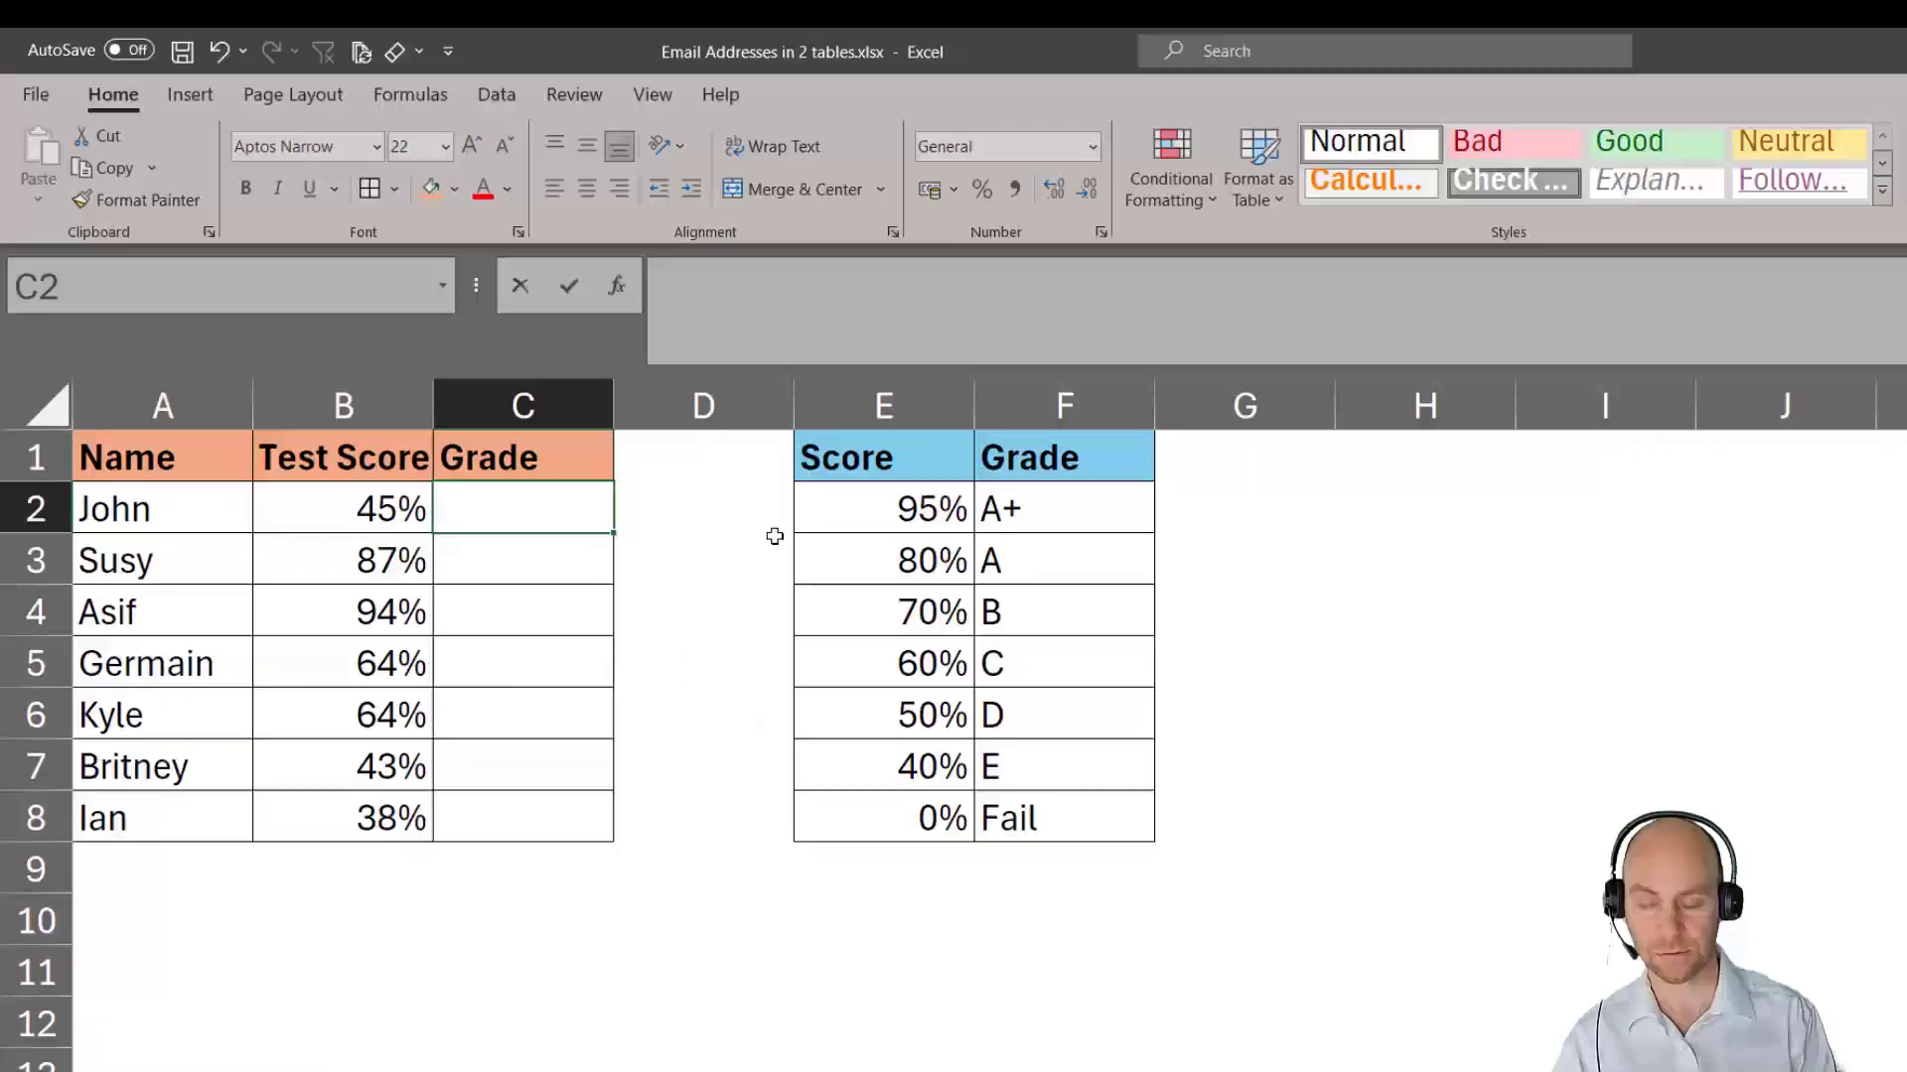
{"action": "type", "text": "=xl"}
{"action": "key", "text": "Tab"}
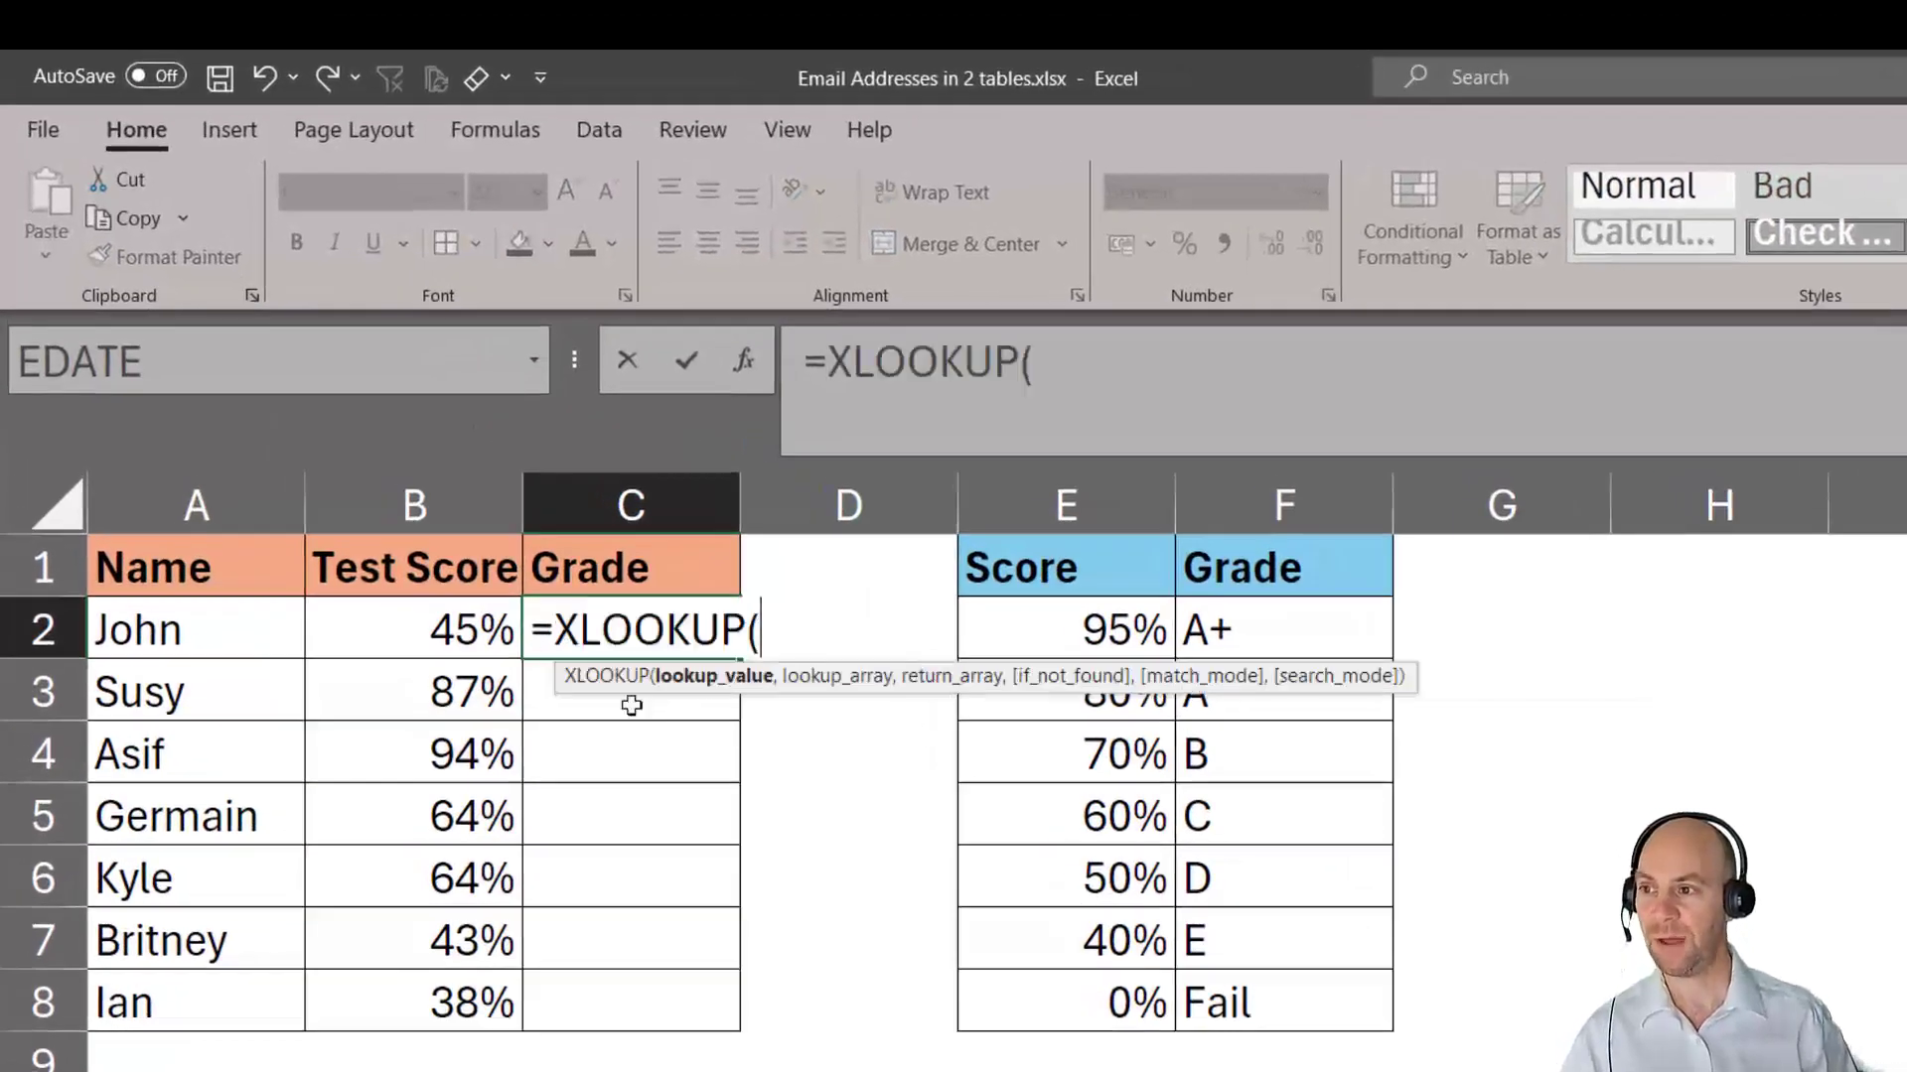
{"action": "left_click", "coordinate": [445, 625]}
{"action": "type", "text": ","}
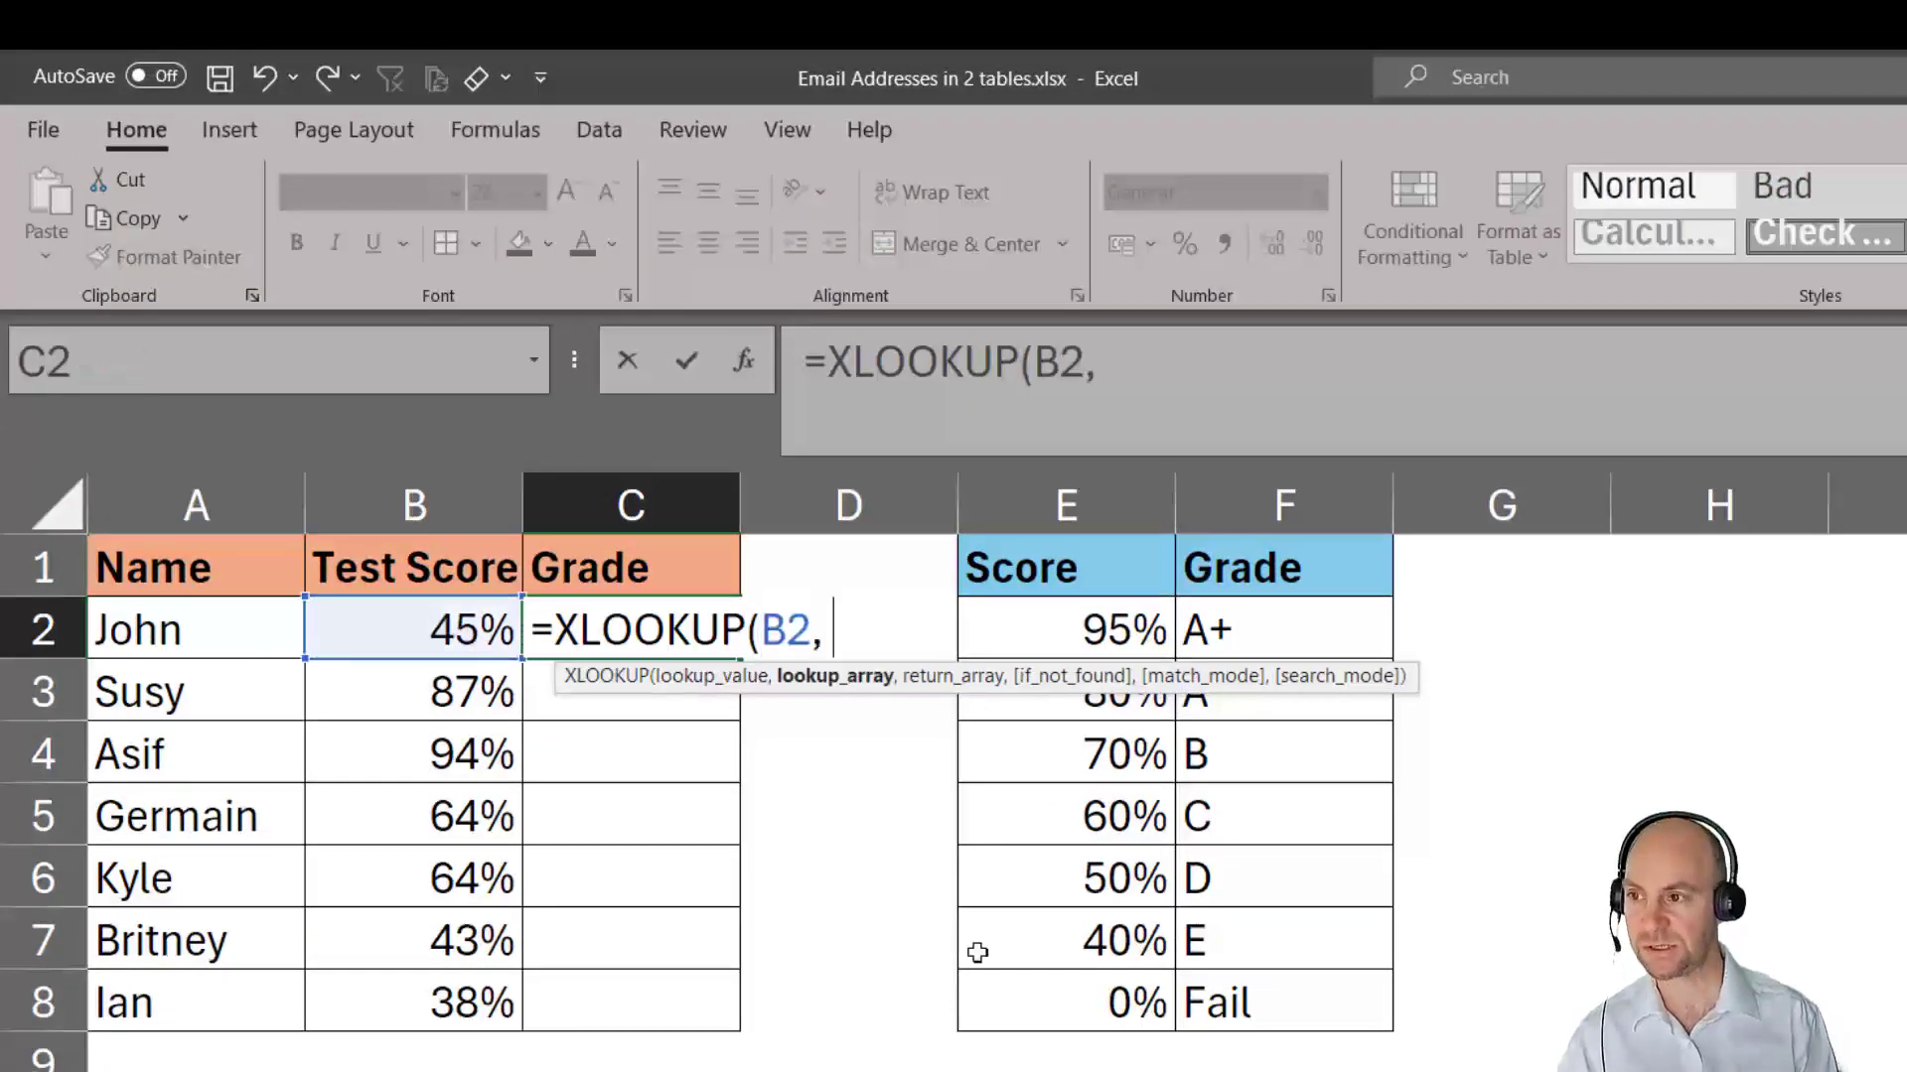
Set the XLOOKUP's lookup array to the scores in $E$2:$E$8 and its return array to the grades in $F$2:$F$8, both as absolute references.
{"action": "left_click_drag", "start_coordinate": [1090, 644], "coordinate": [1098, 1003]}
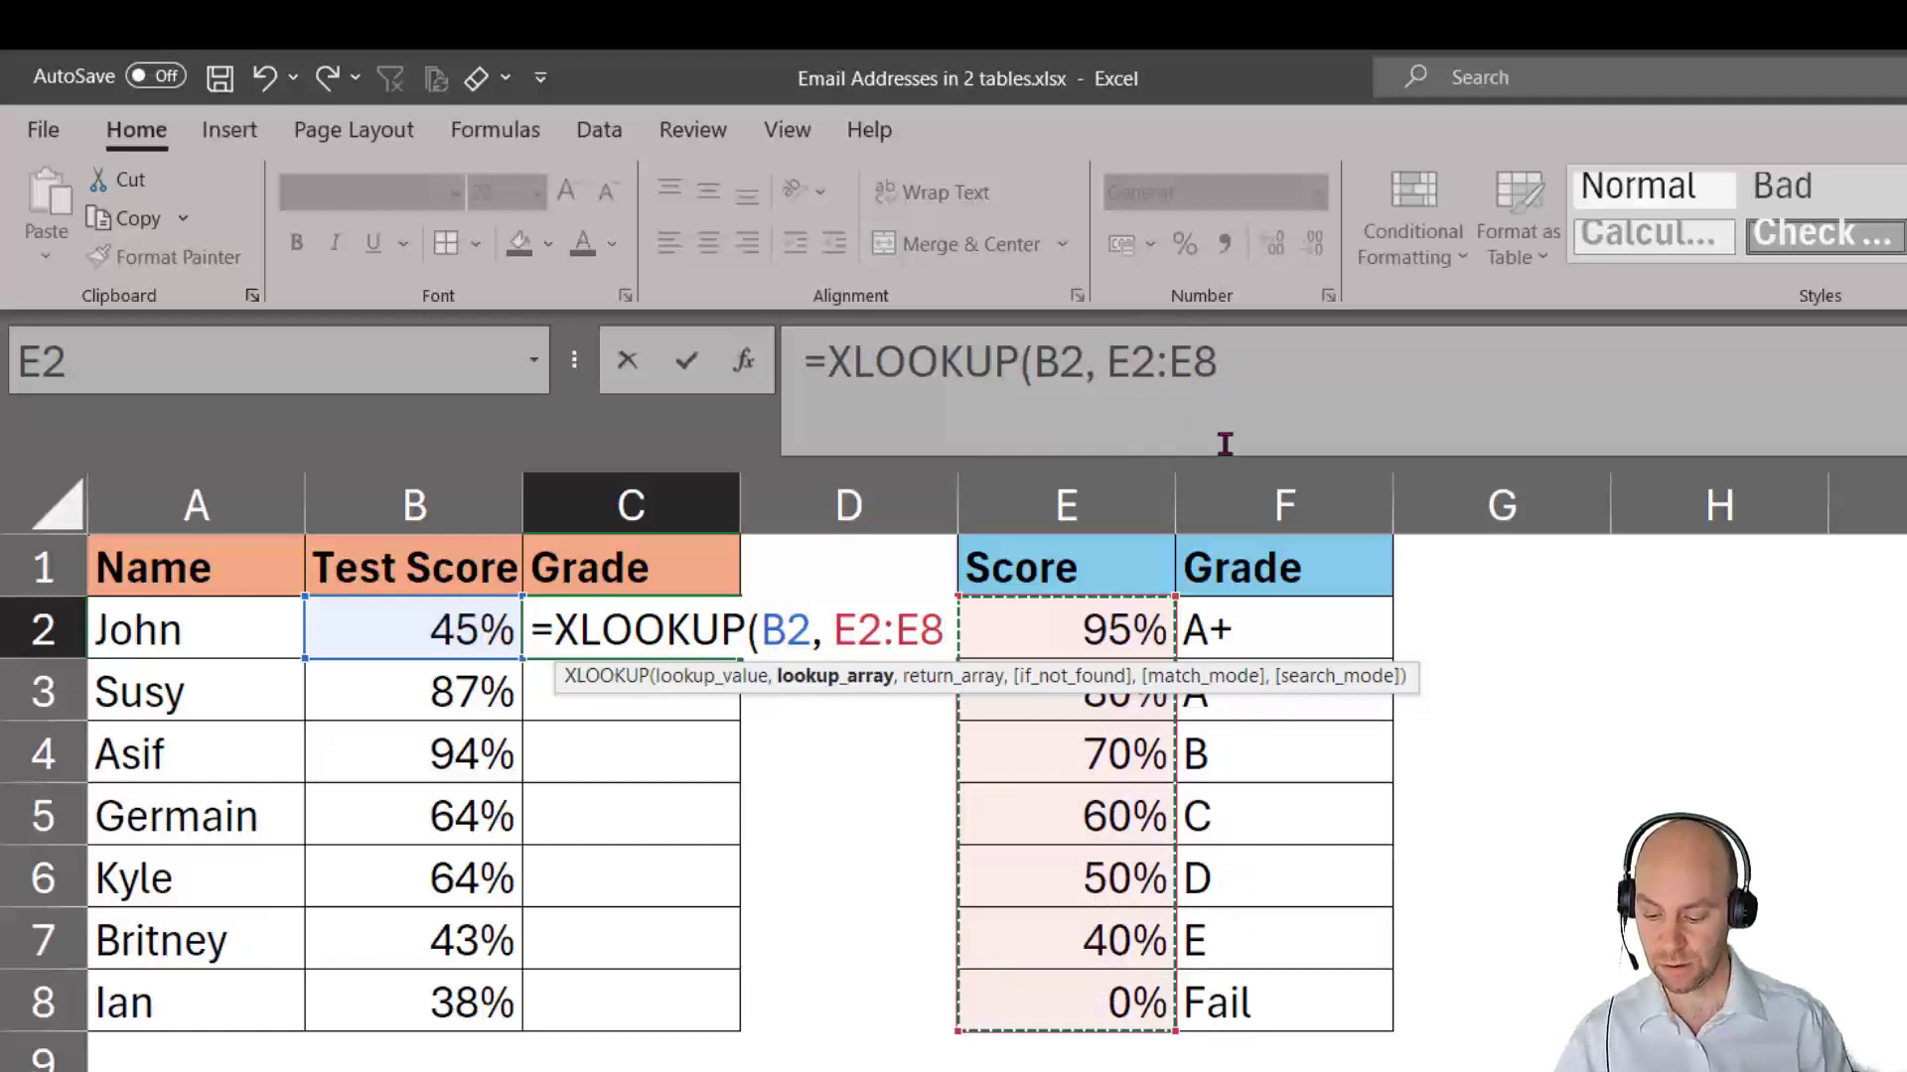
{"action": "key", "text": "F4"}
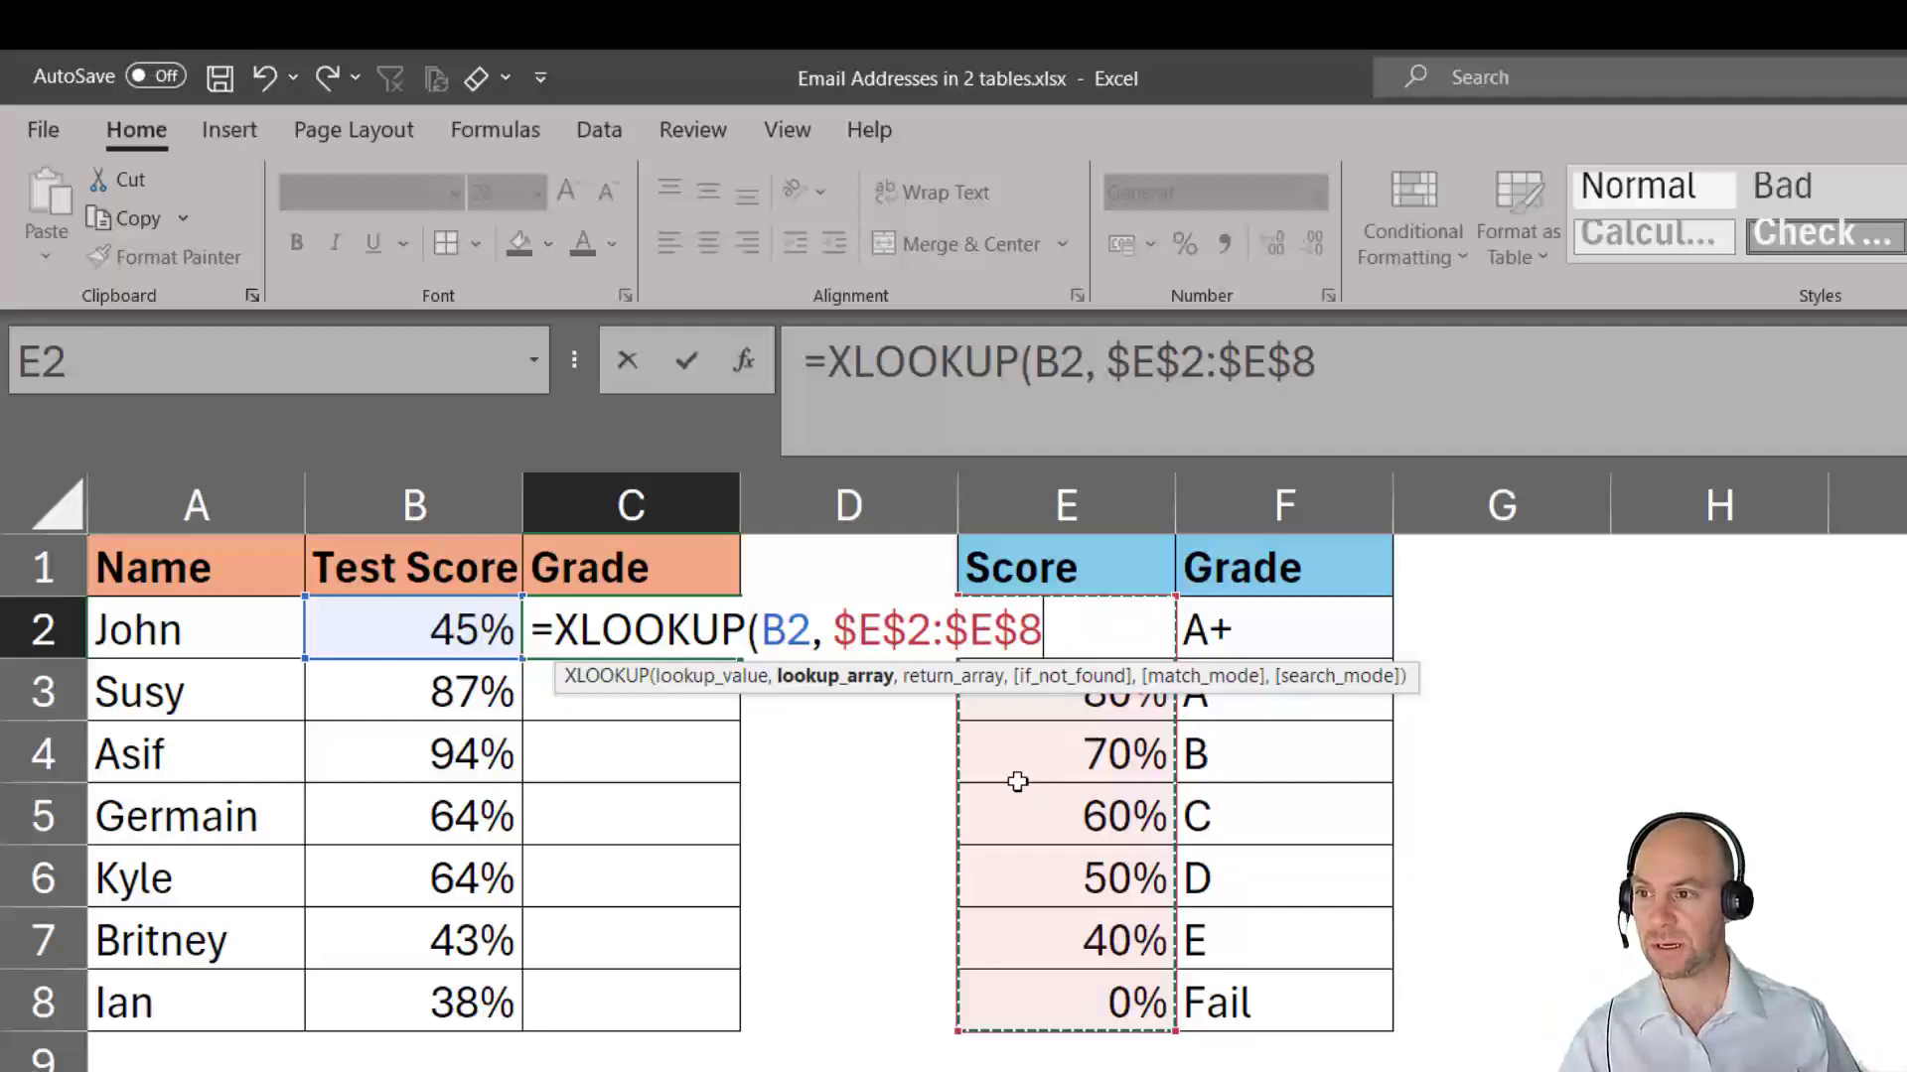
{"action": "type", "text": ","}
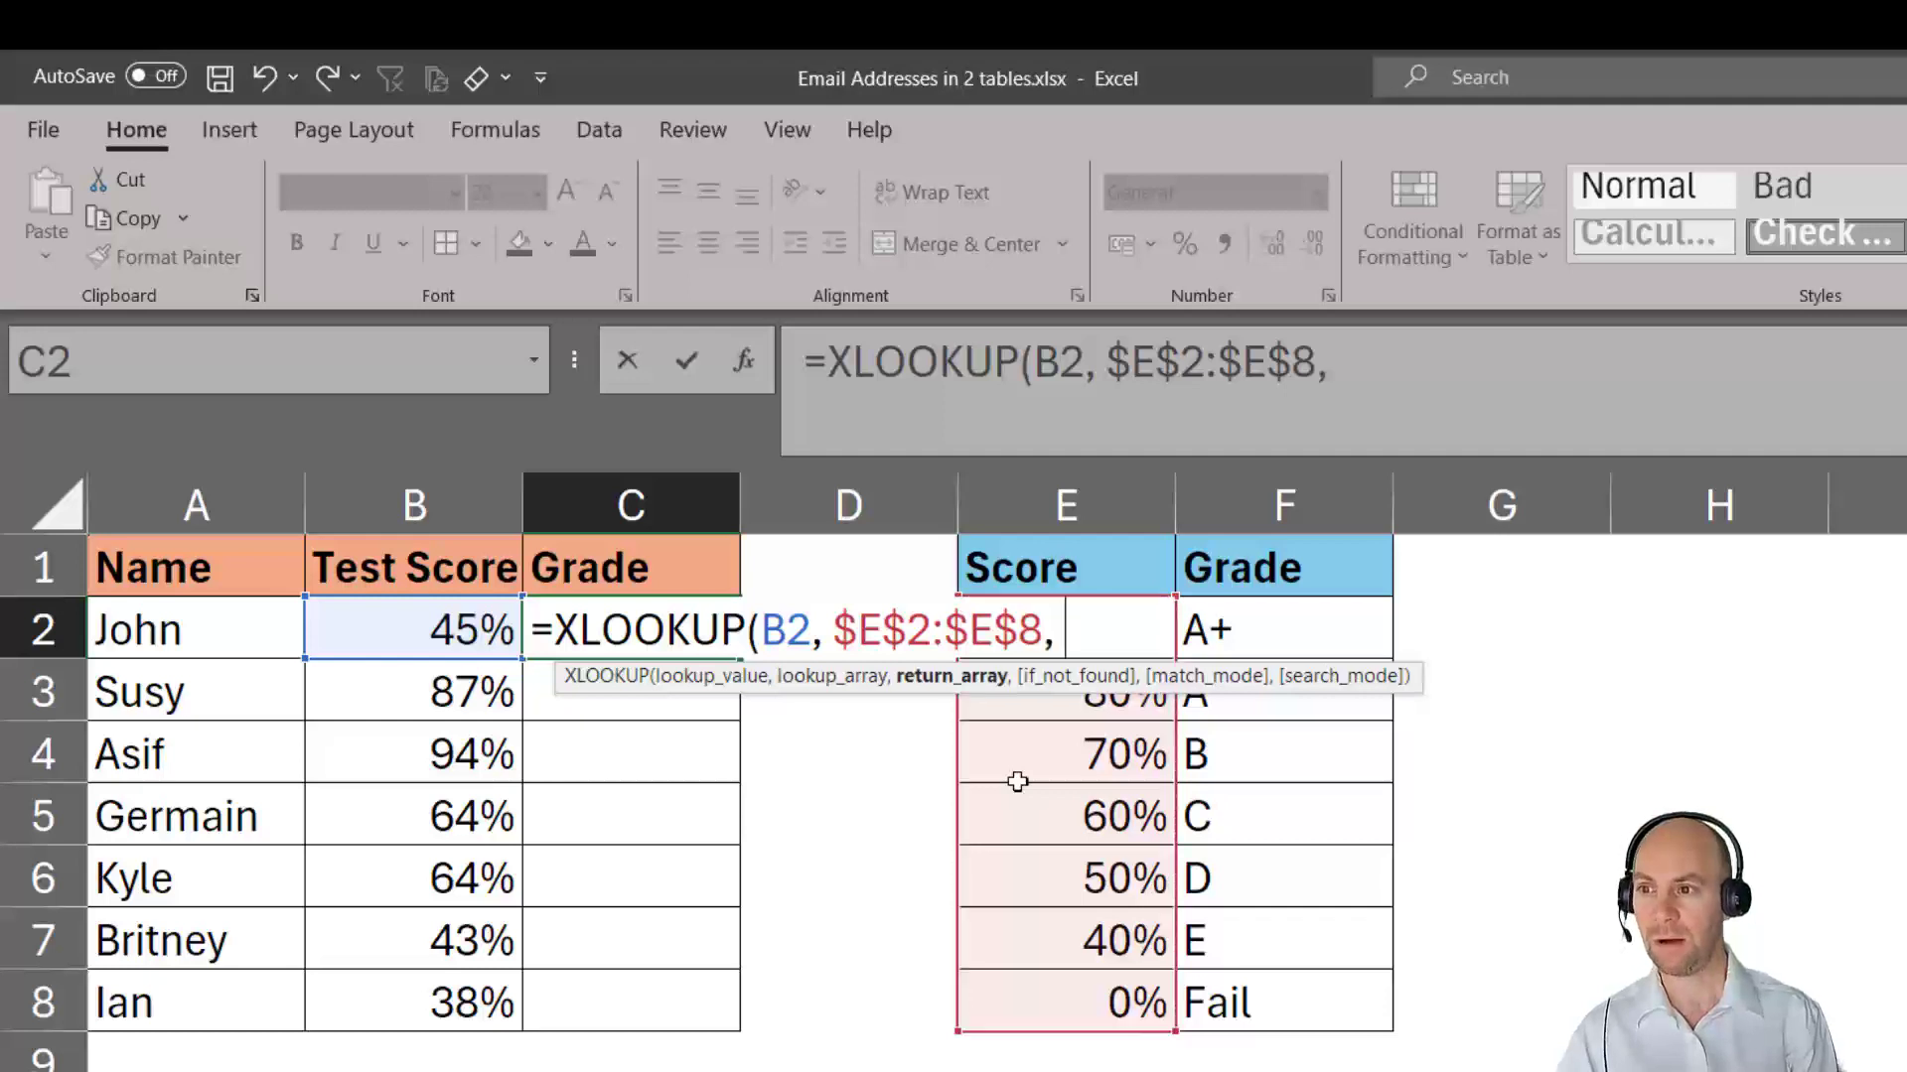
{"action": "left_click_drag", "start_coordinate": [1298, 625], "coordinate": [1298, 969]}
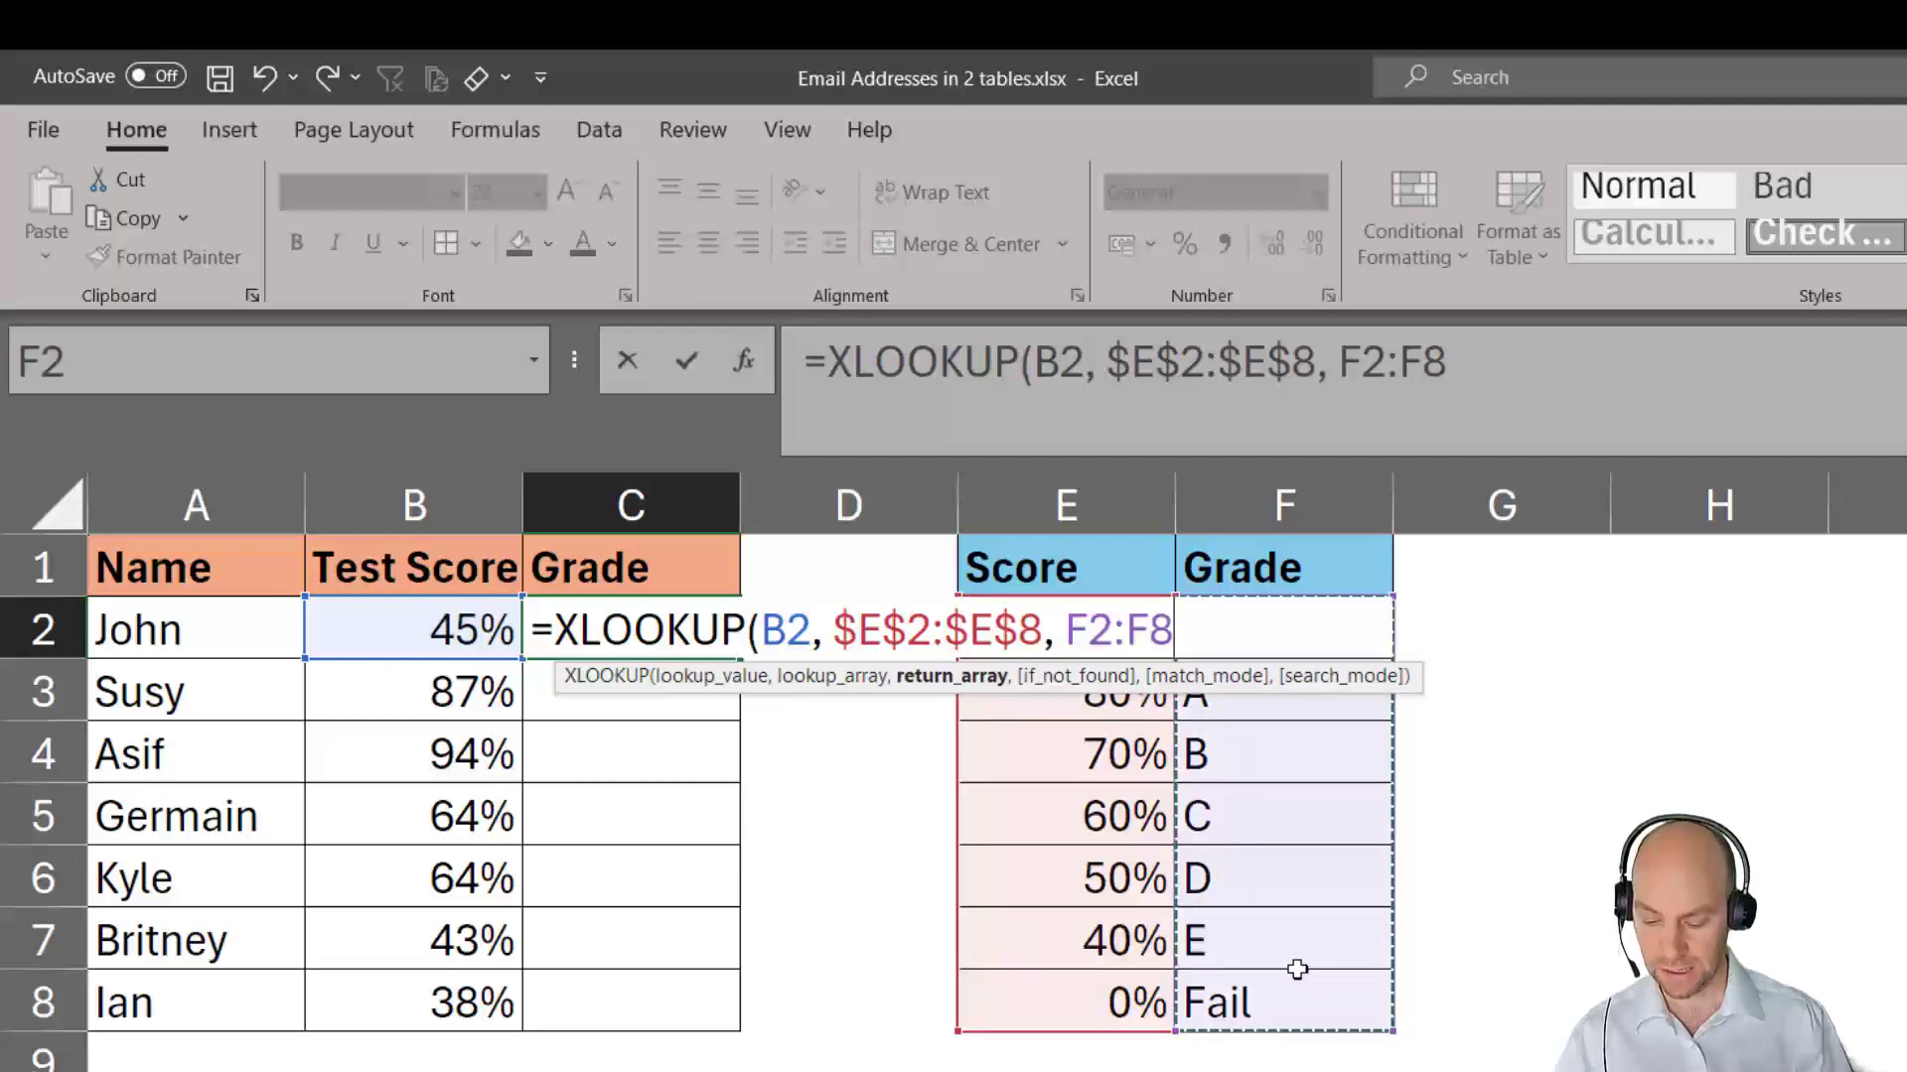
{"action": "key", "text": "F4"}
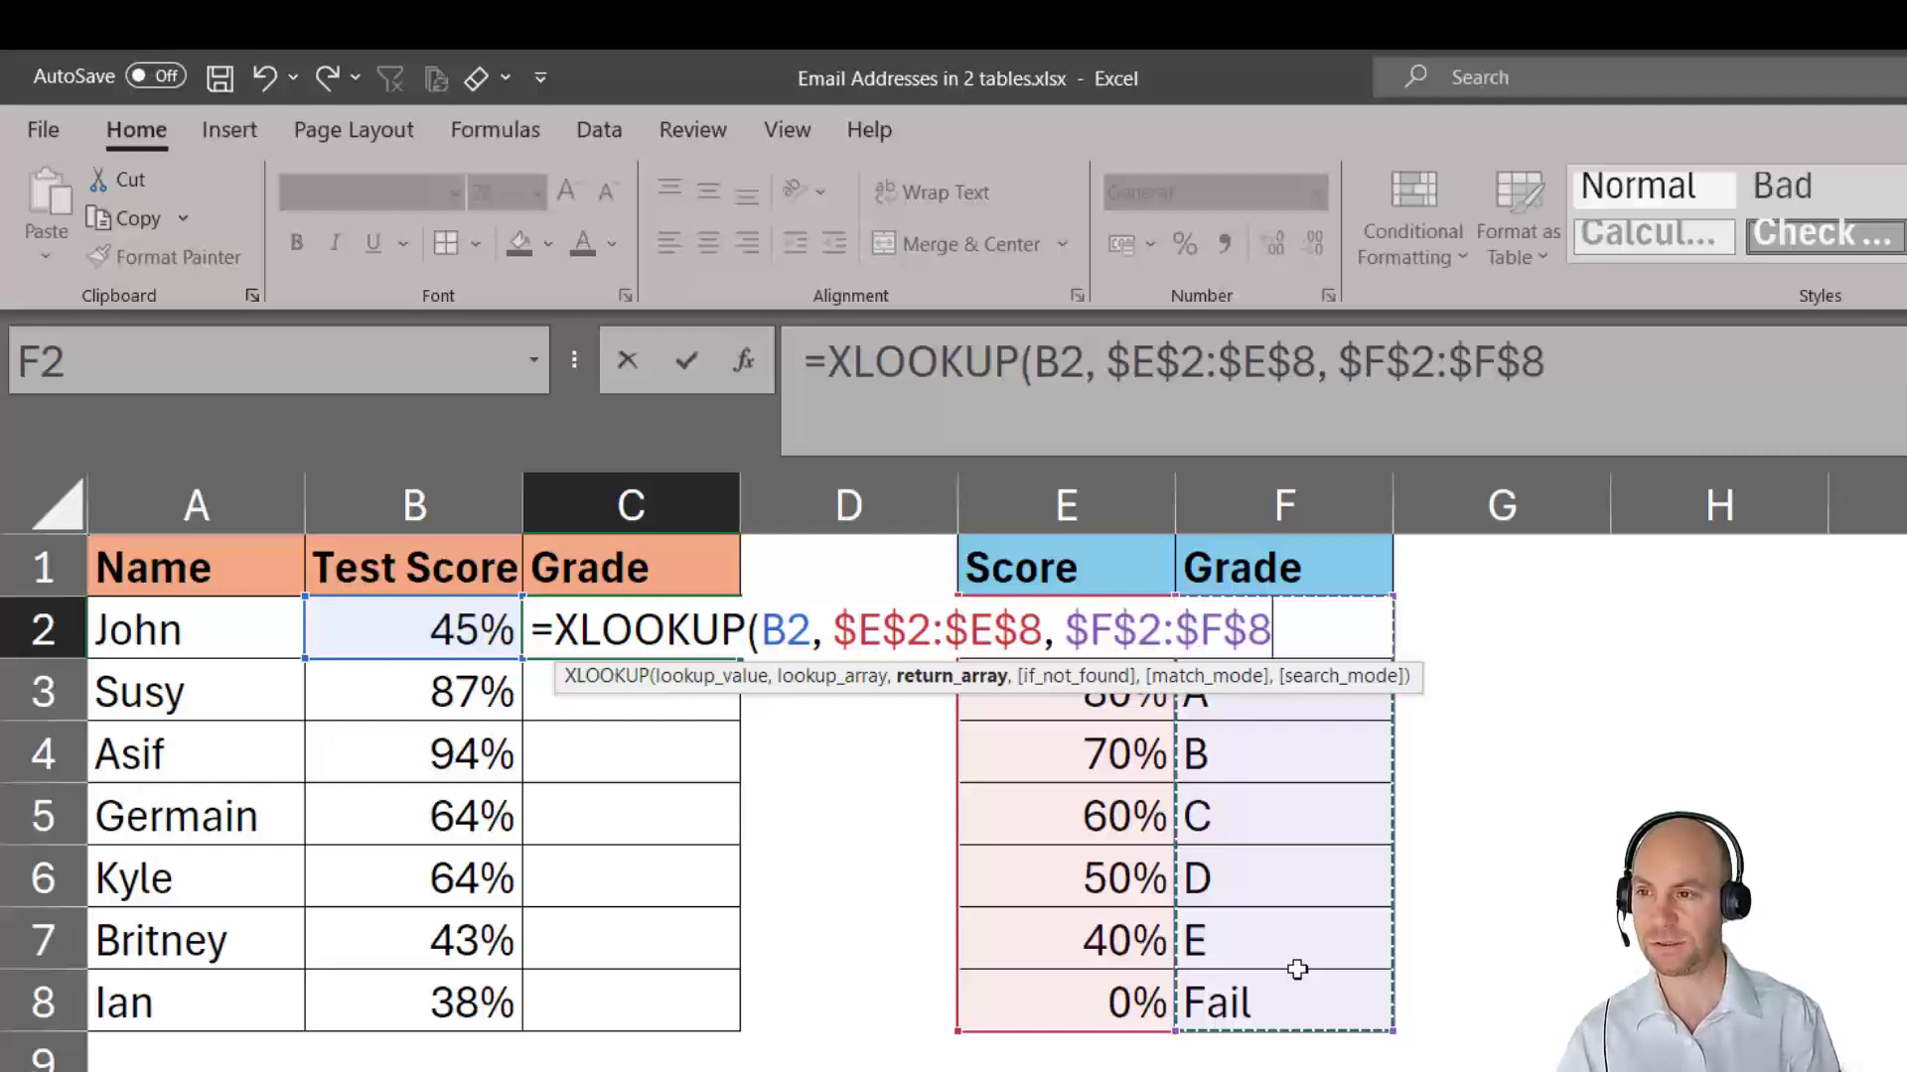
{"action": "type", "text": ","}
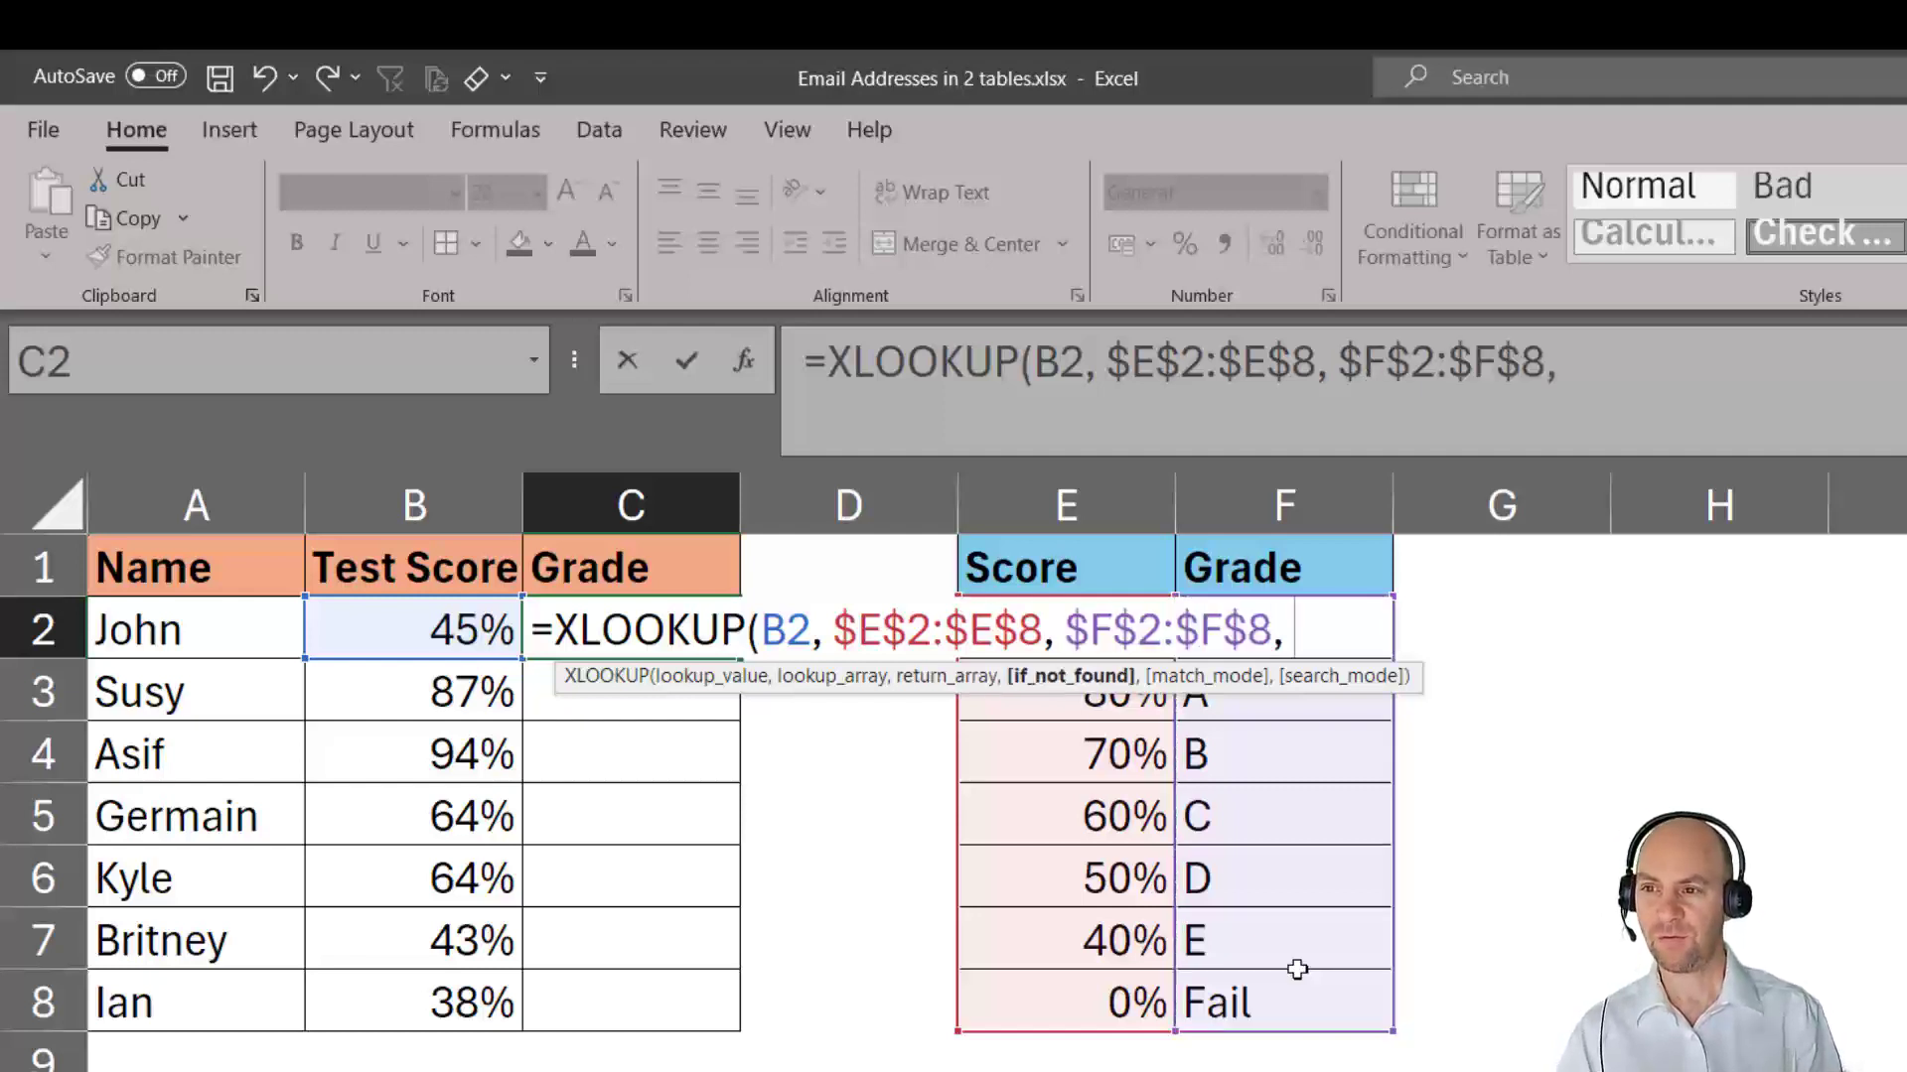
Enter "Not found" as the XLOOKUP's if-not-found argument.
{"action": "type", "text": " \""}
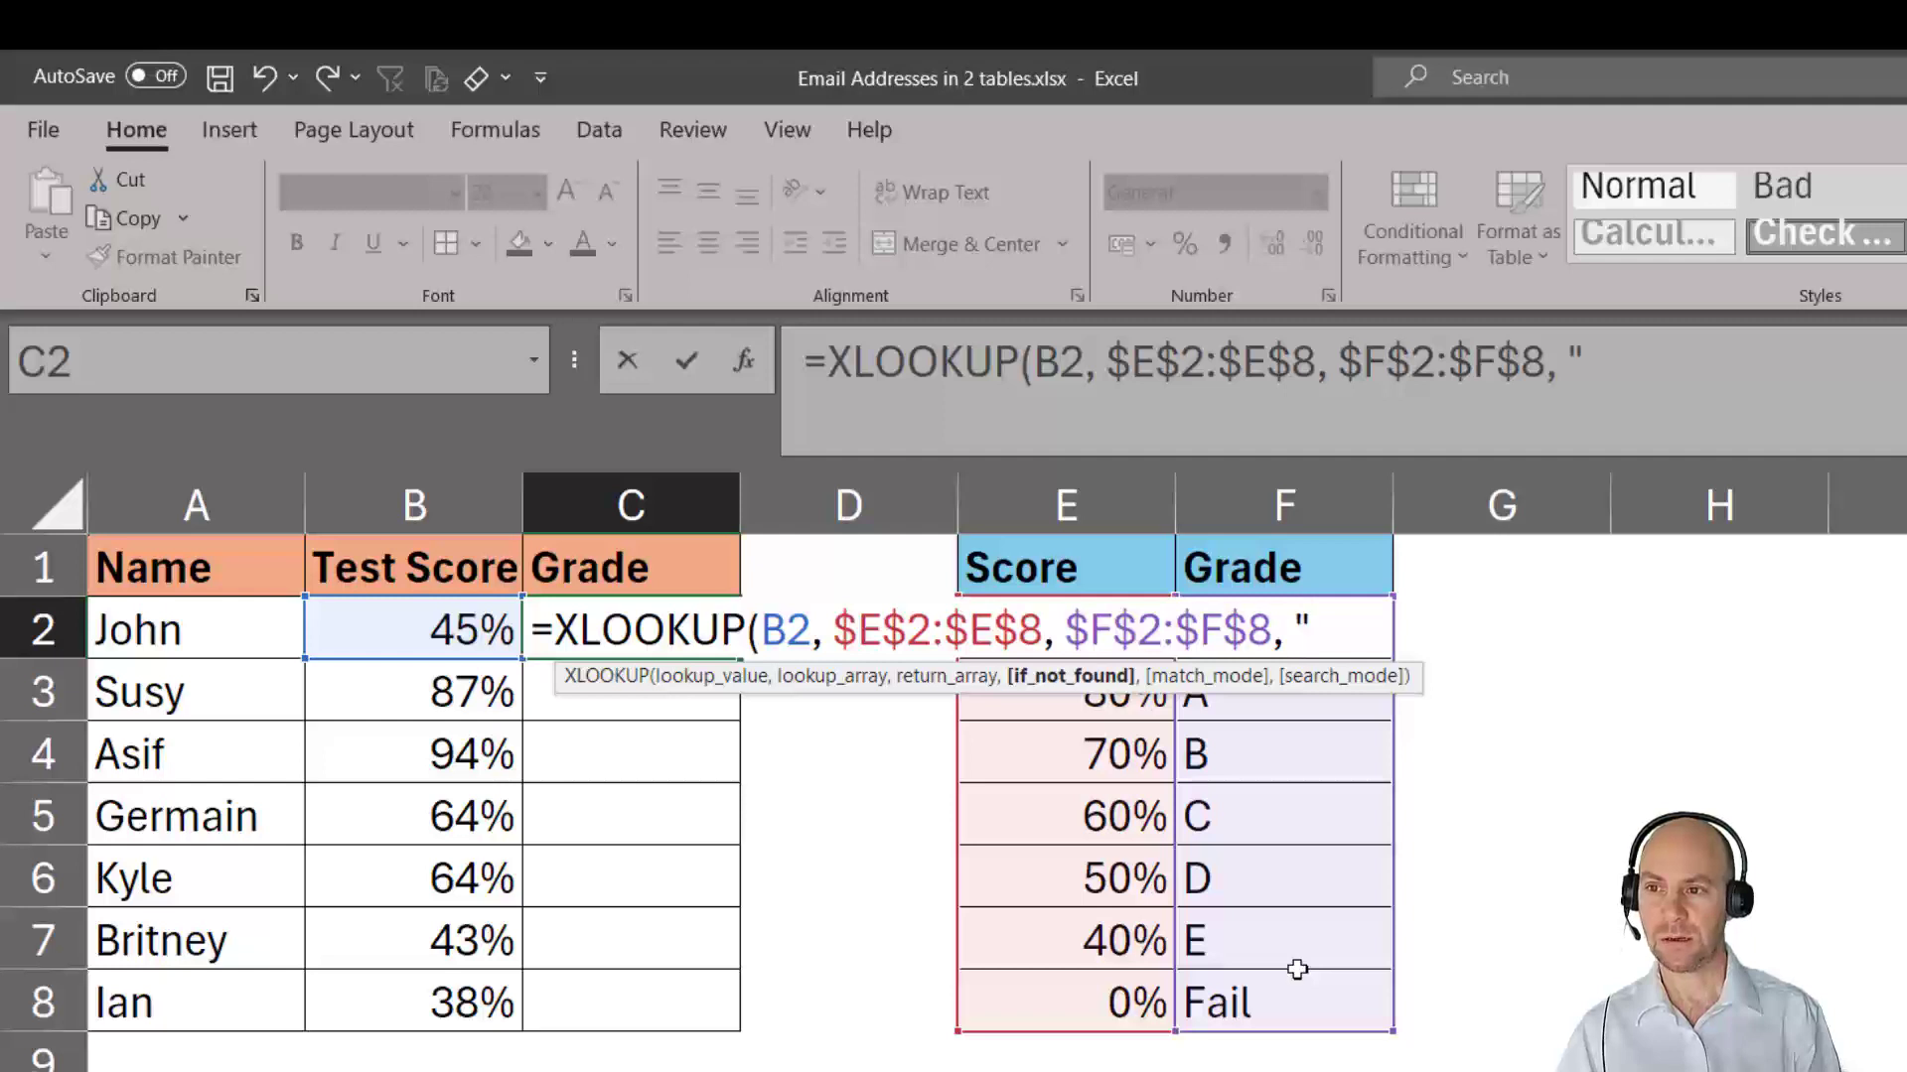
{"action": "type", "text": "No"}
{"action": "type", "text": "t found"}
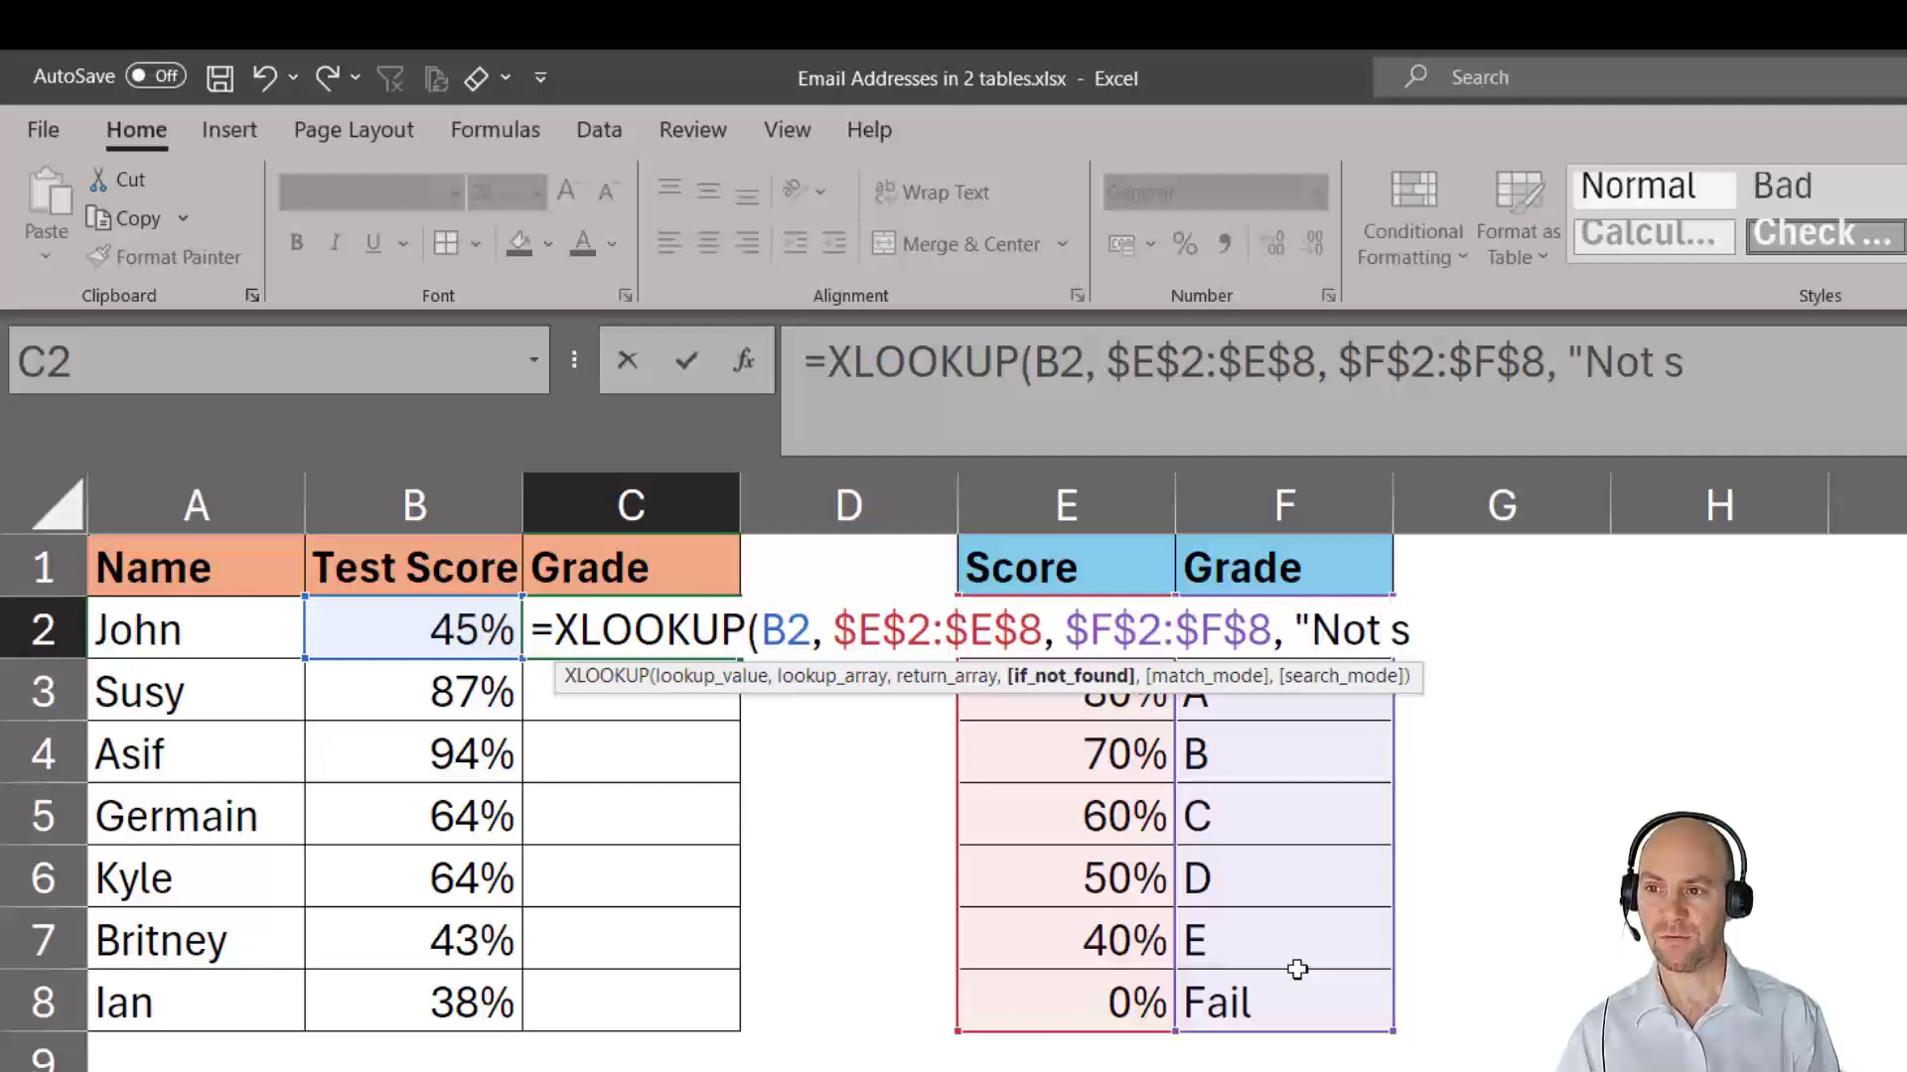
{"action": "type", "text": "\","}
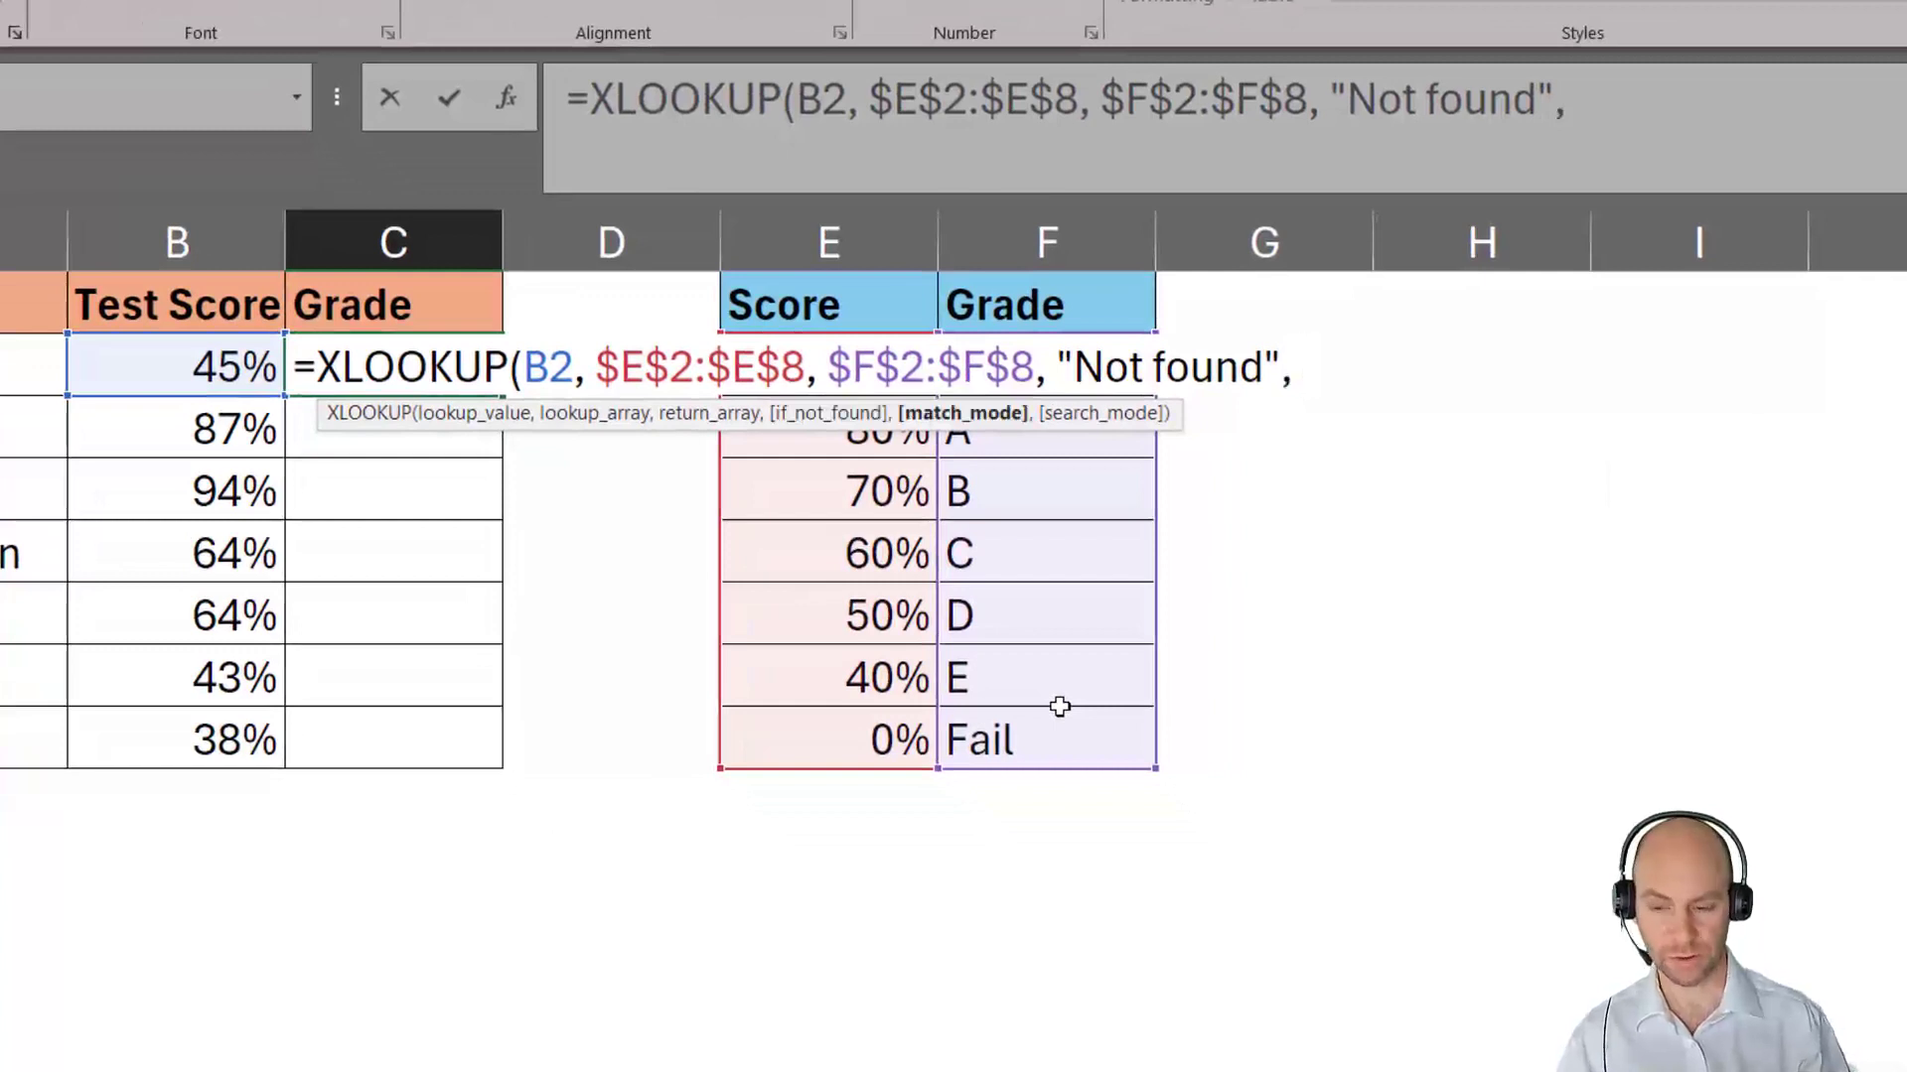
Set match mode to -1 (exact match or next smaller item) and search mode to 1 (first-to-last), and complete the C2 formula.
{"action": "key", "text": "BackSpace"}
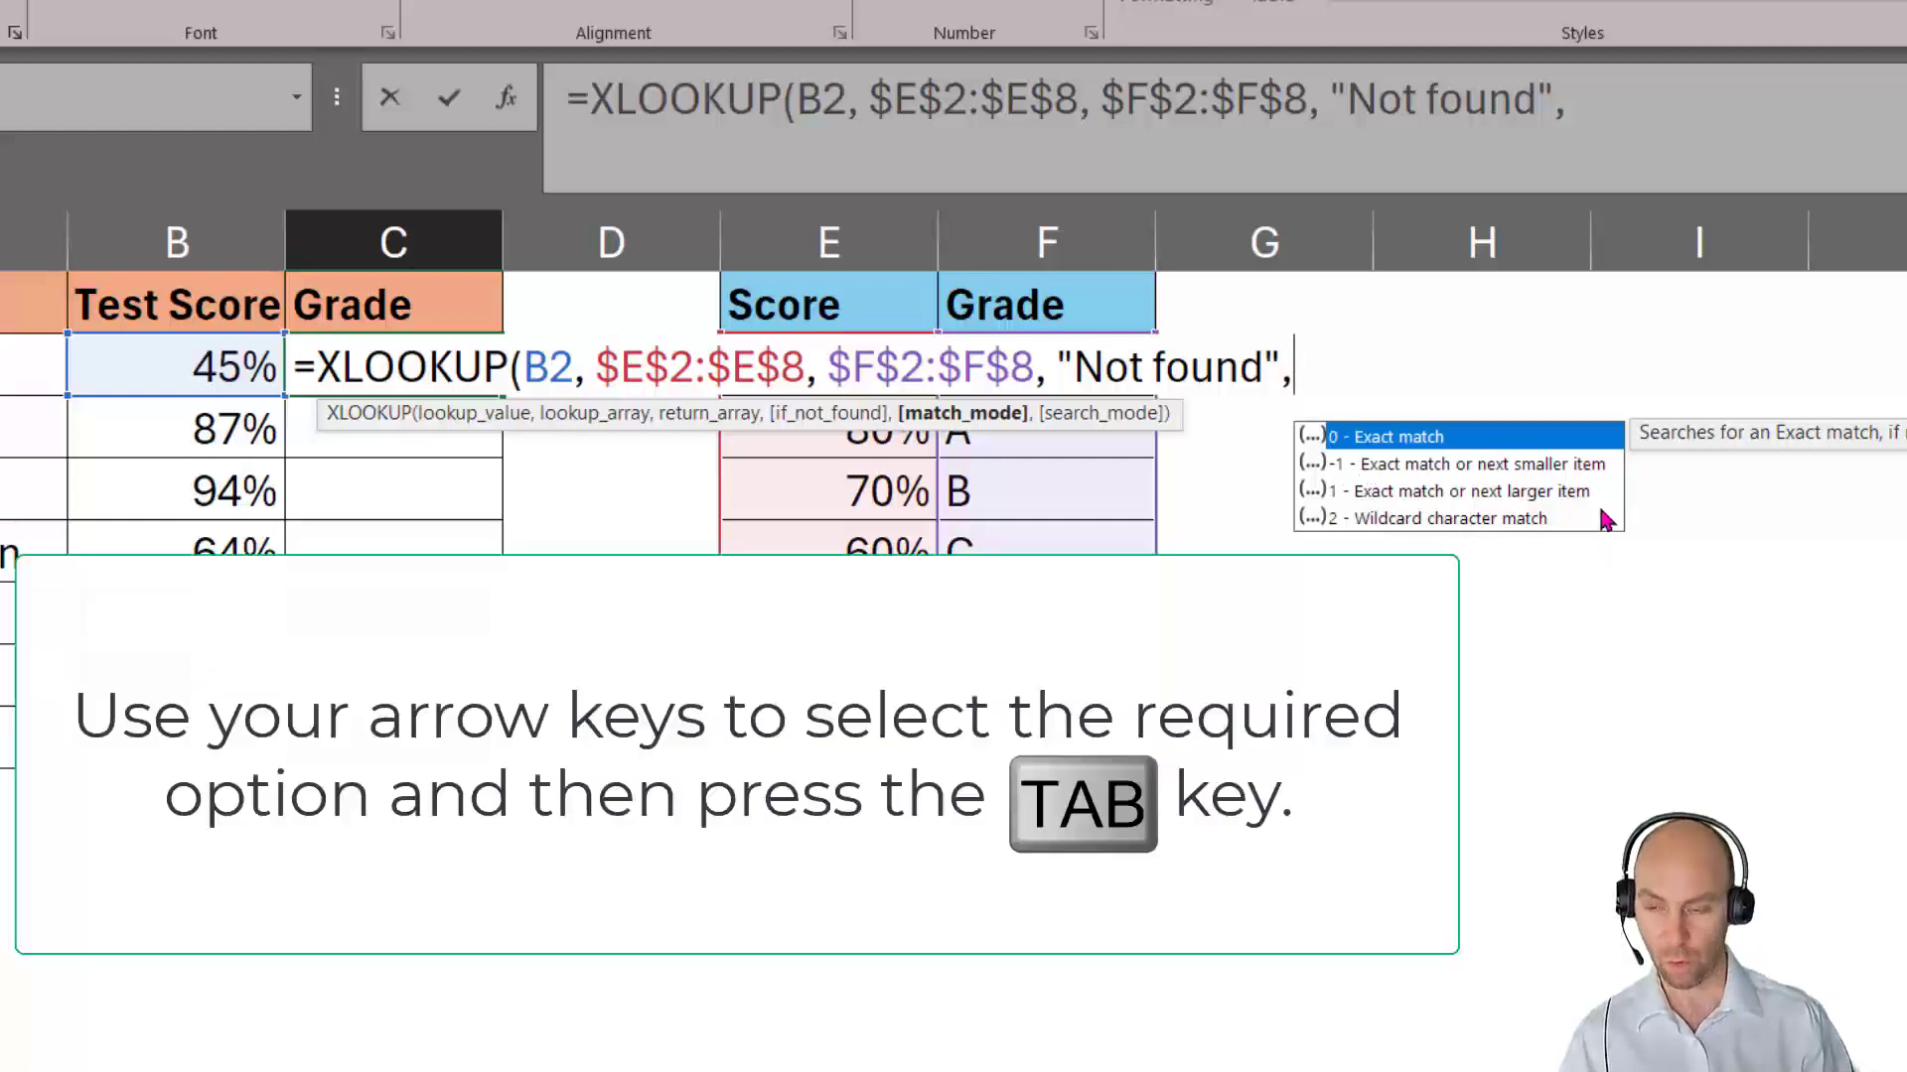
{"action": "key", "text": "Down"}
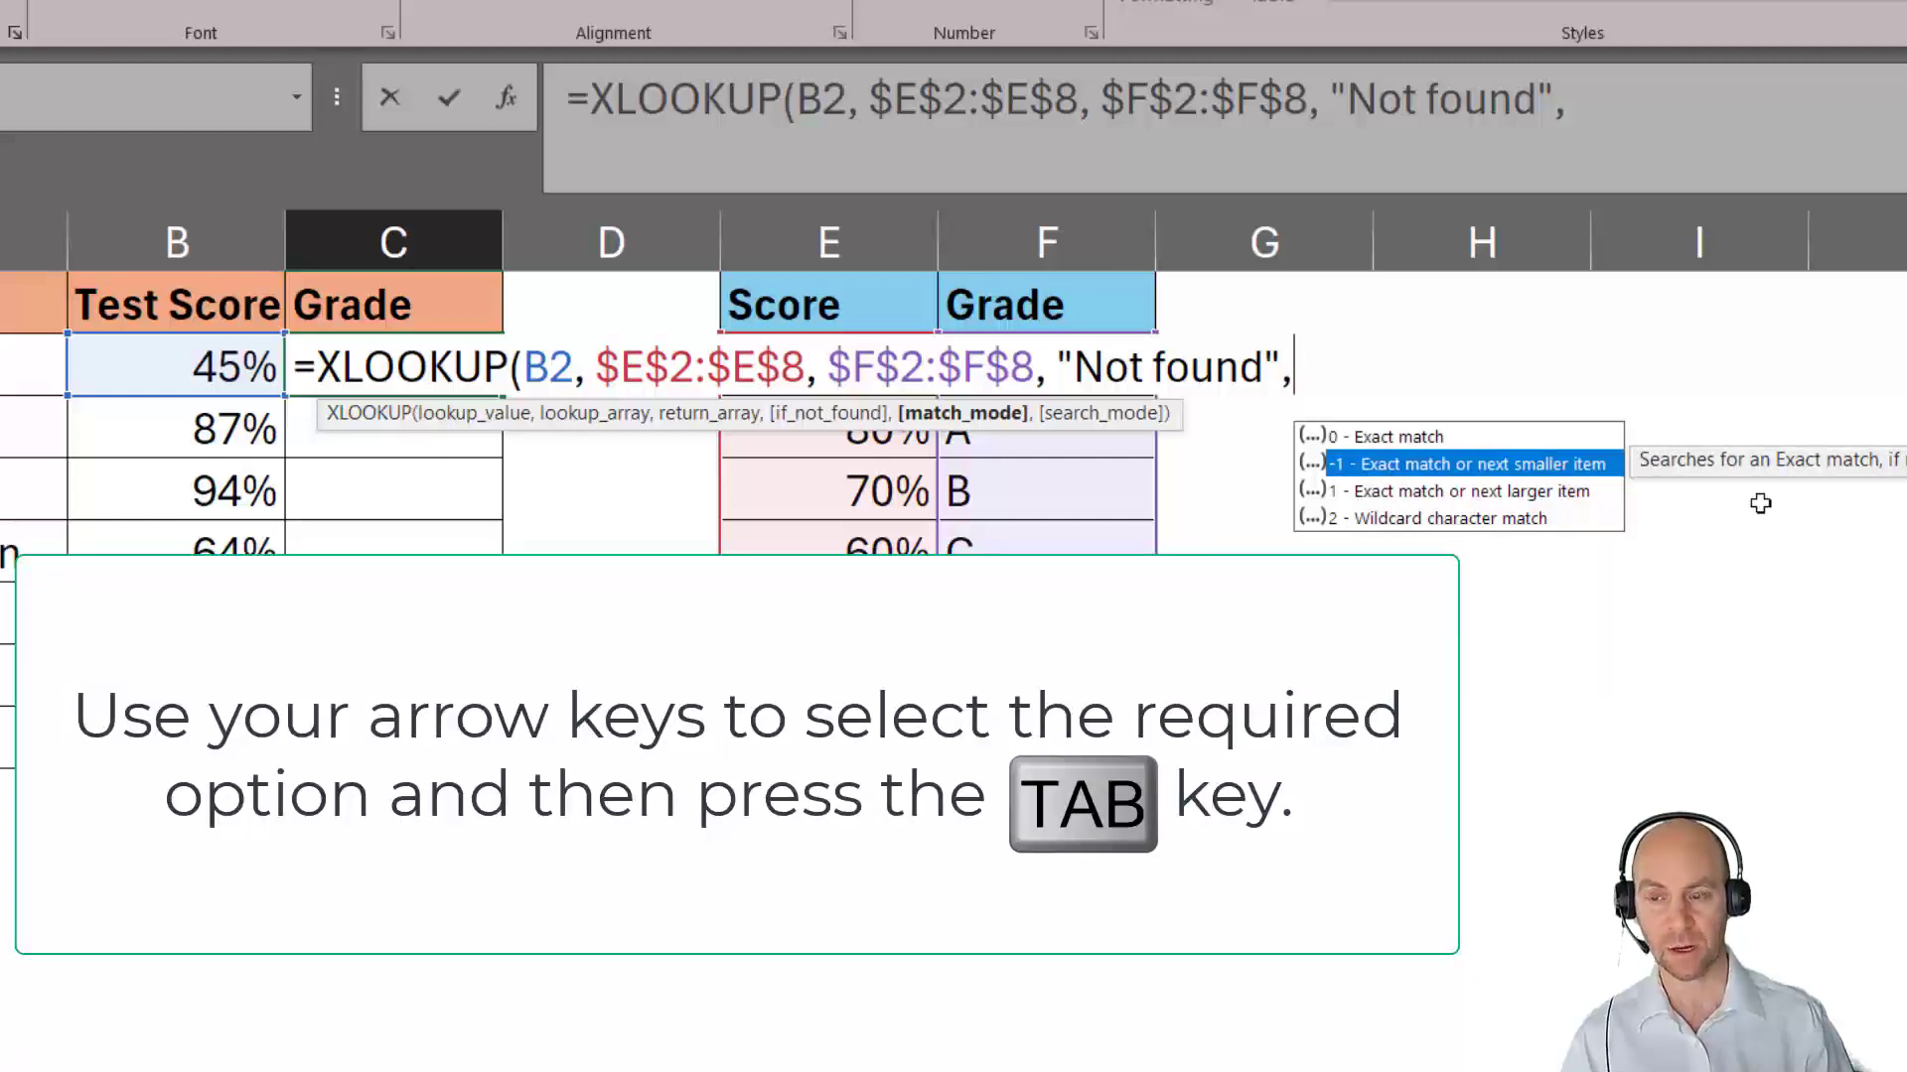
{"action": "key", "text": "Tab"}
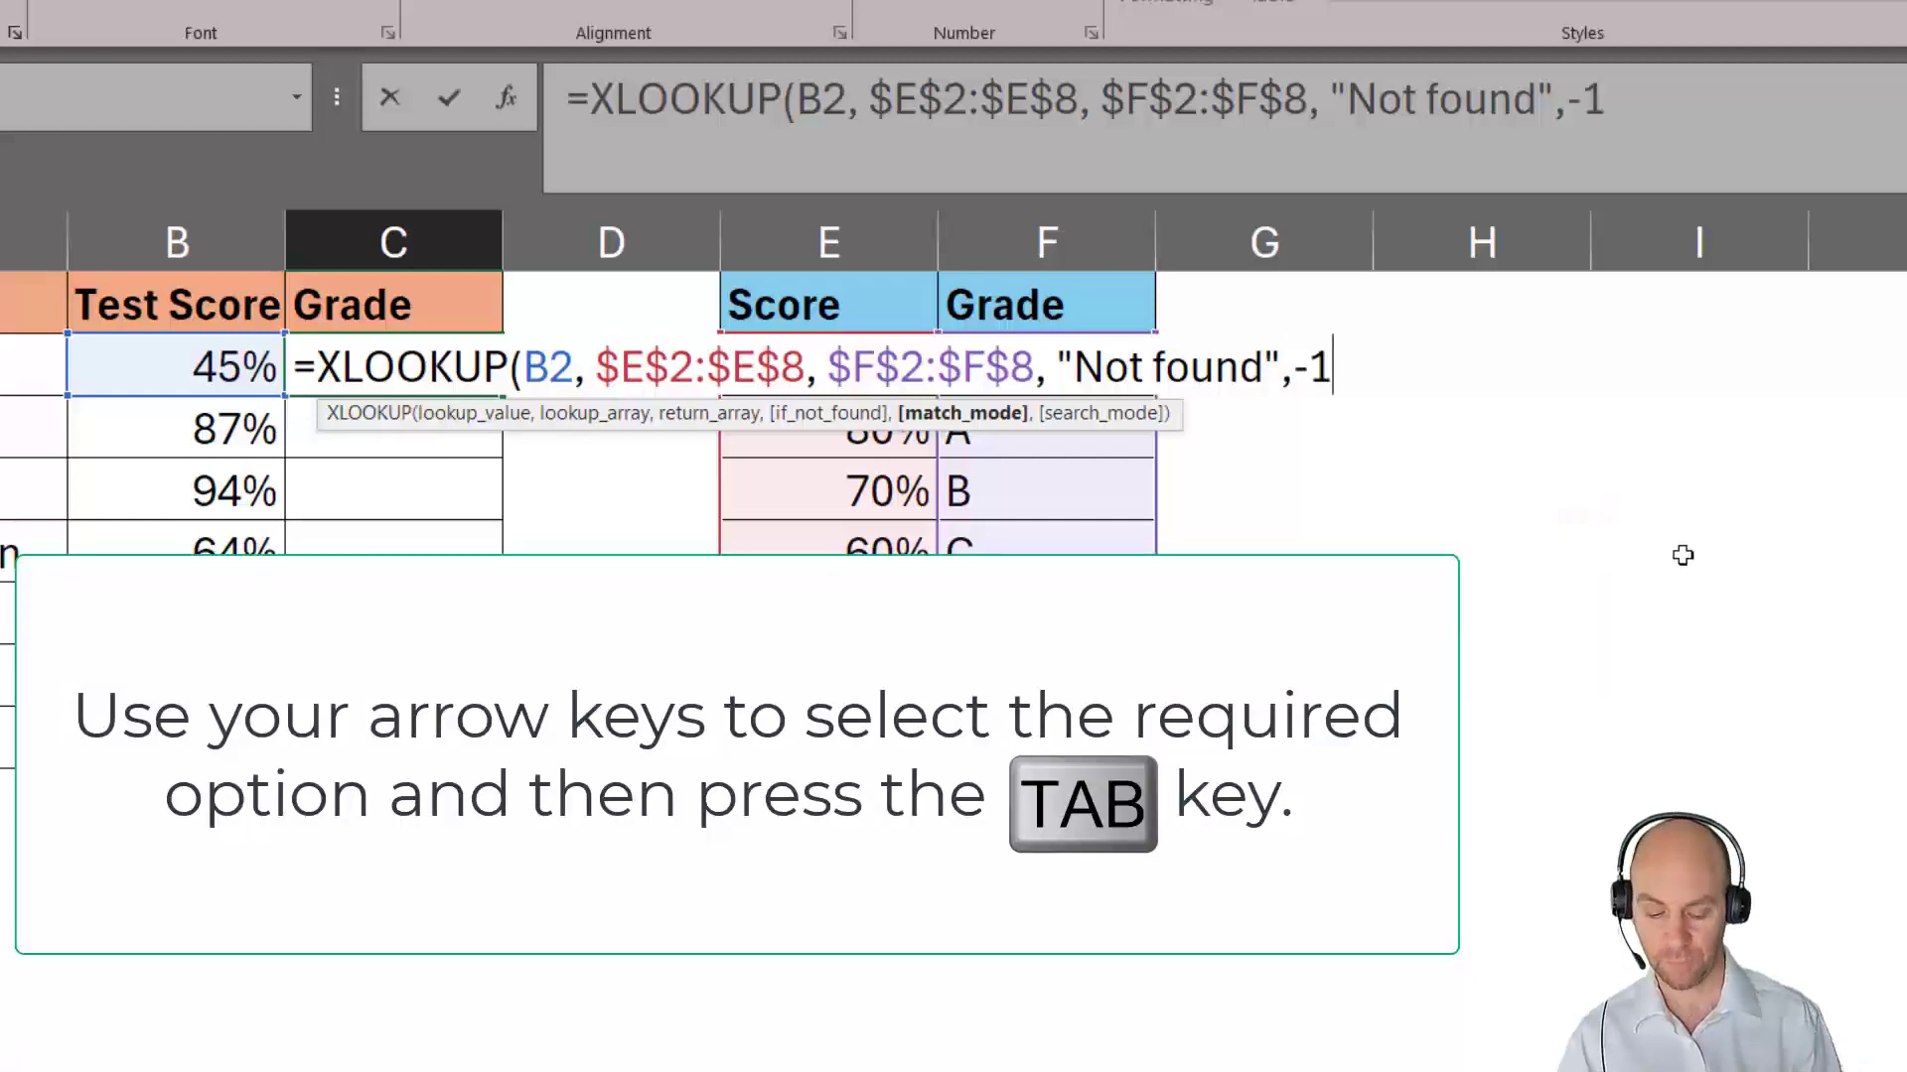
{"action": "type", "text": ","}
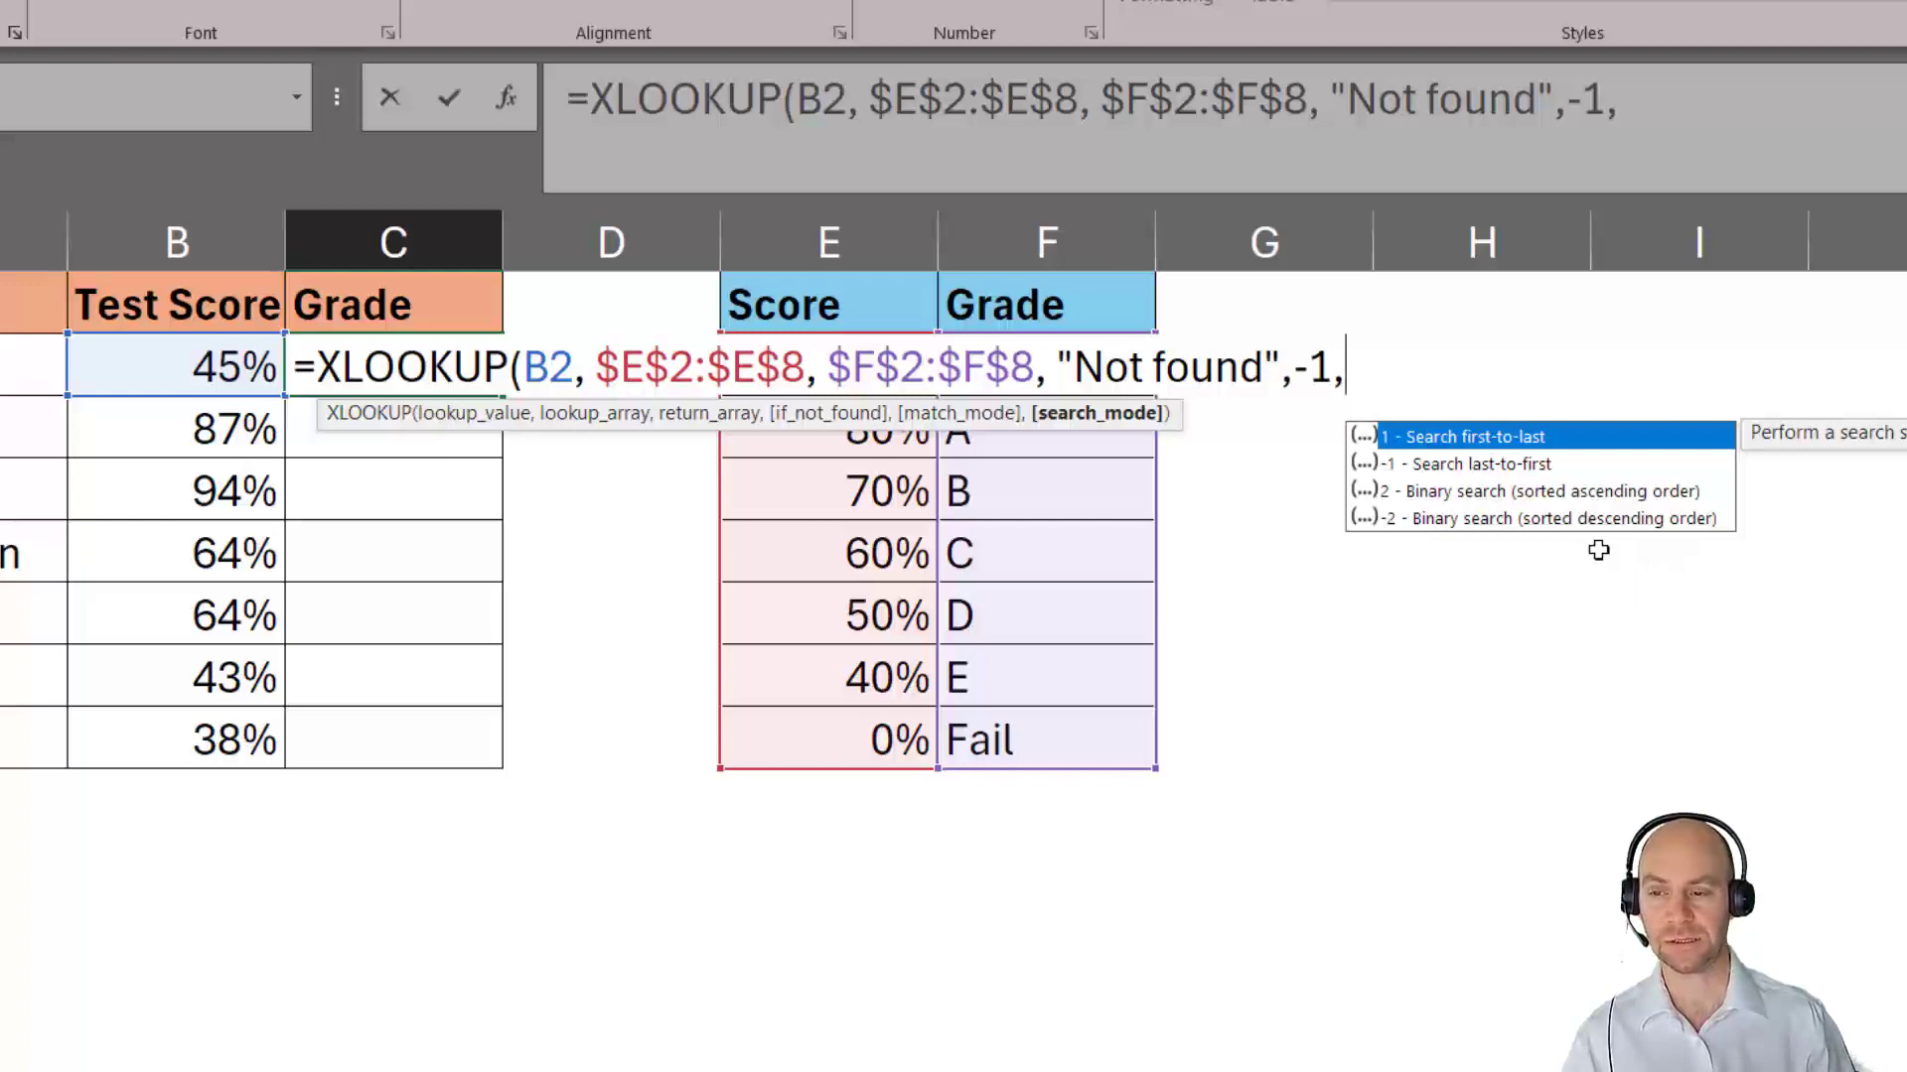
{"action": "type", "text": "1"}
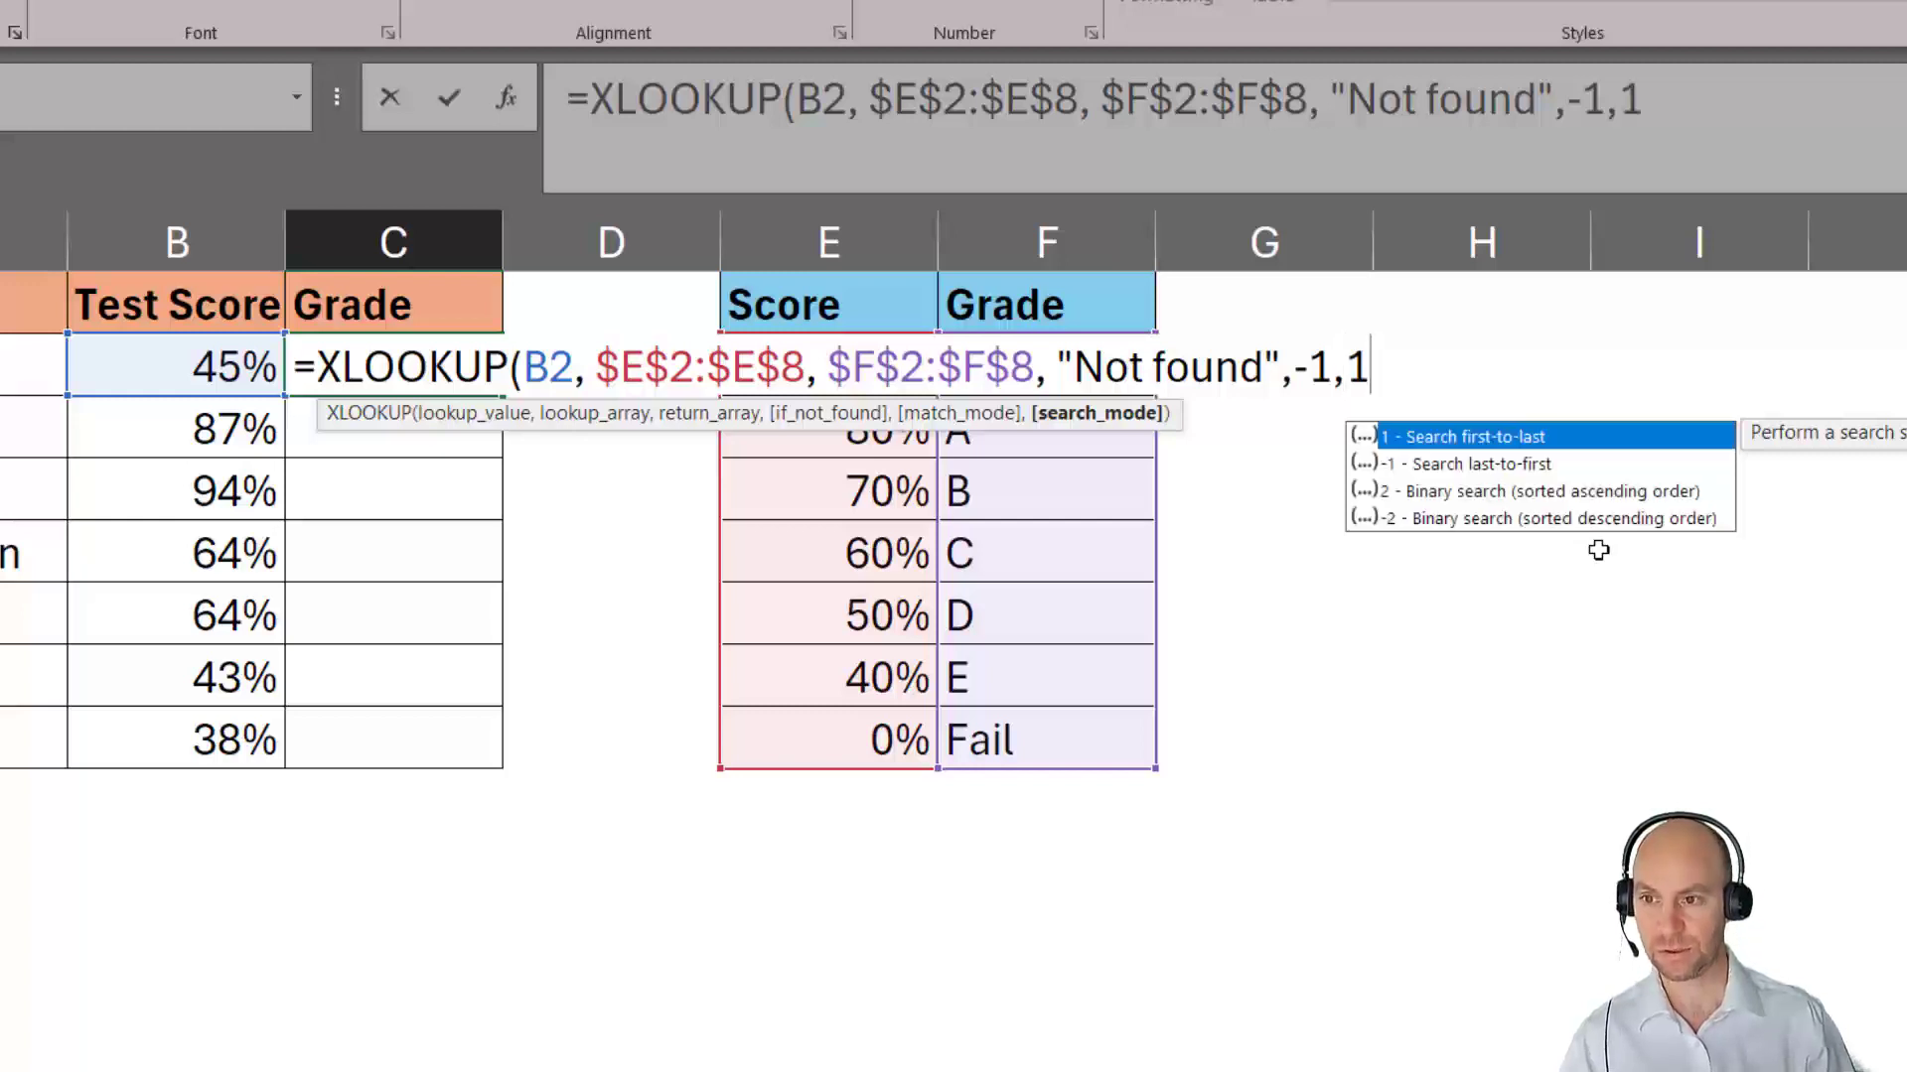
{"action": "key", "text": "BackSpace"}
{"action": "type", "text": ")"}
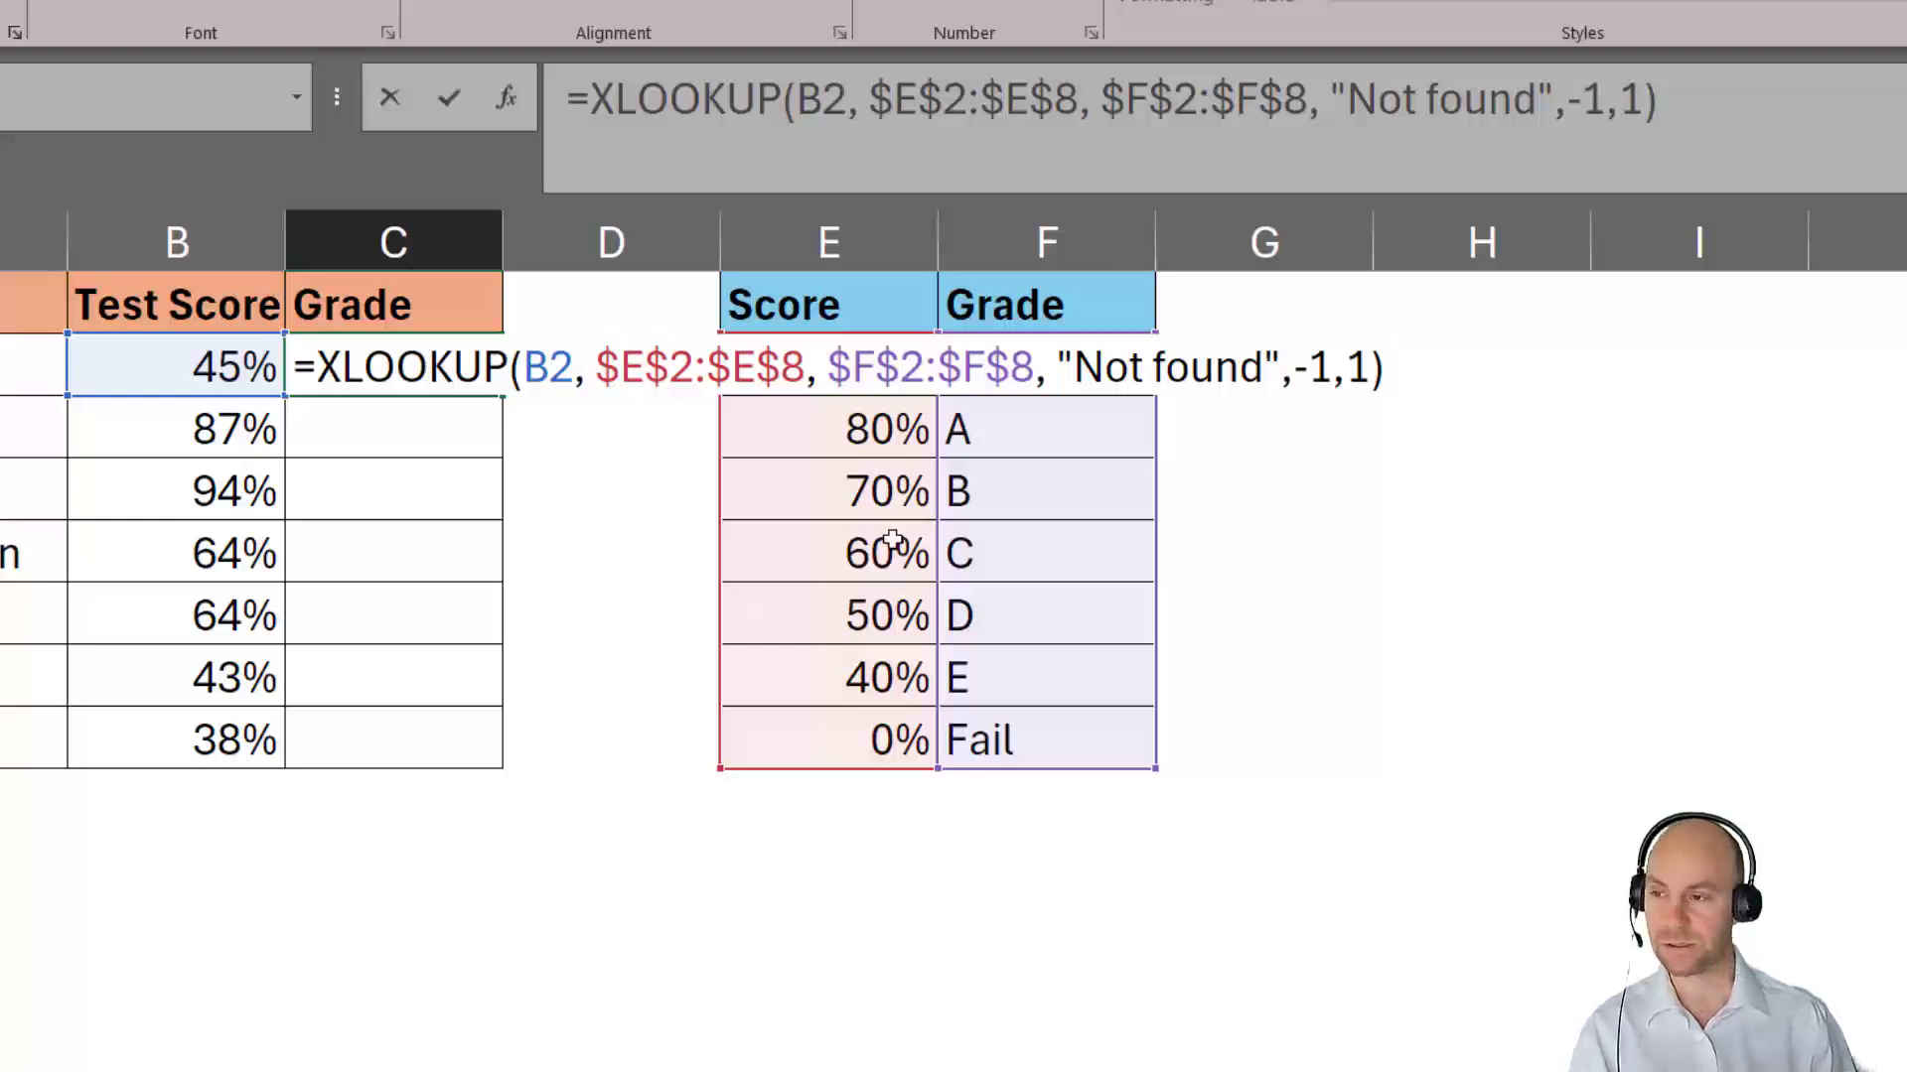
{"action": "key", "text": "Return"}
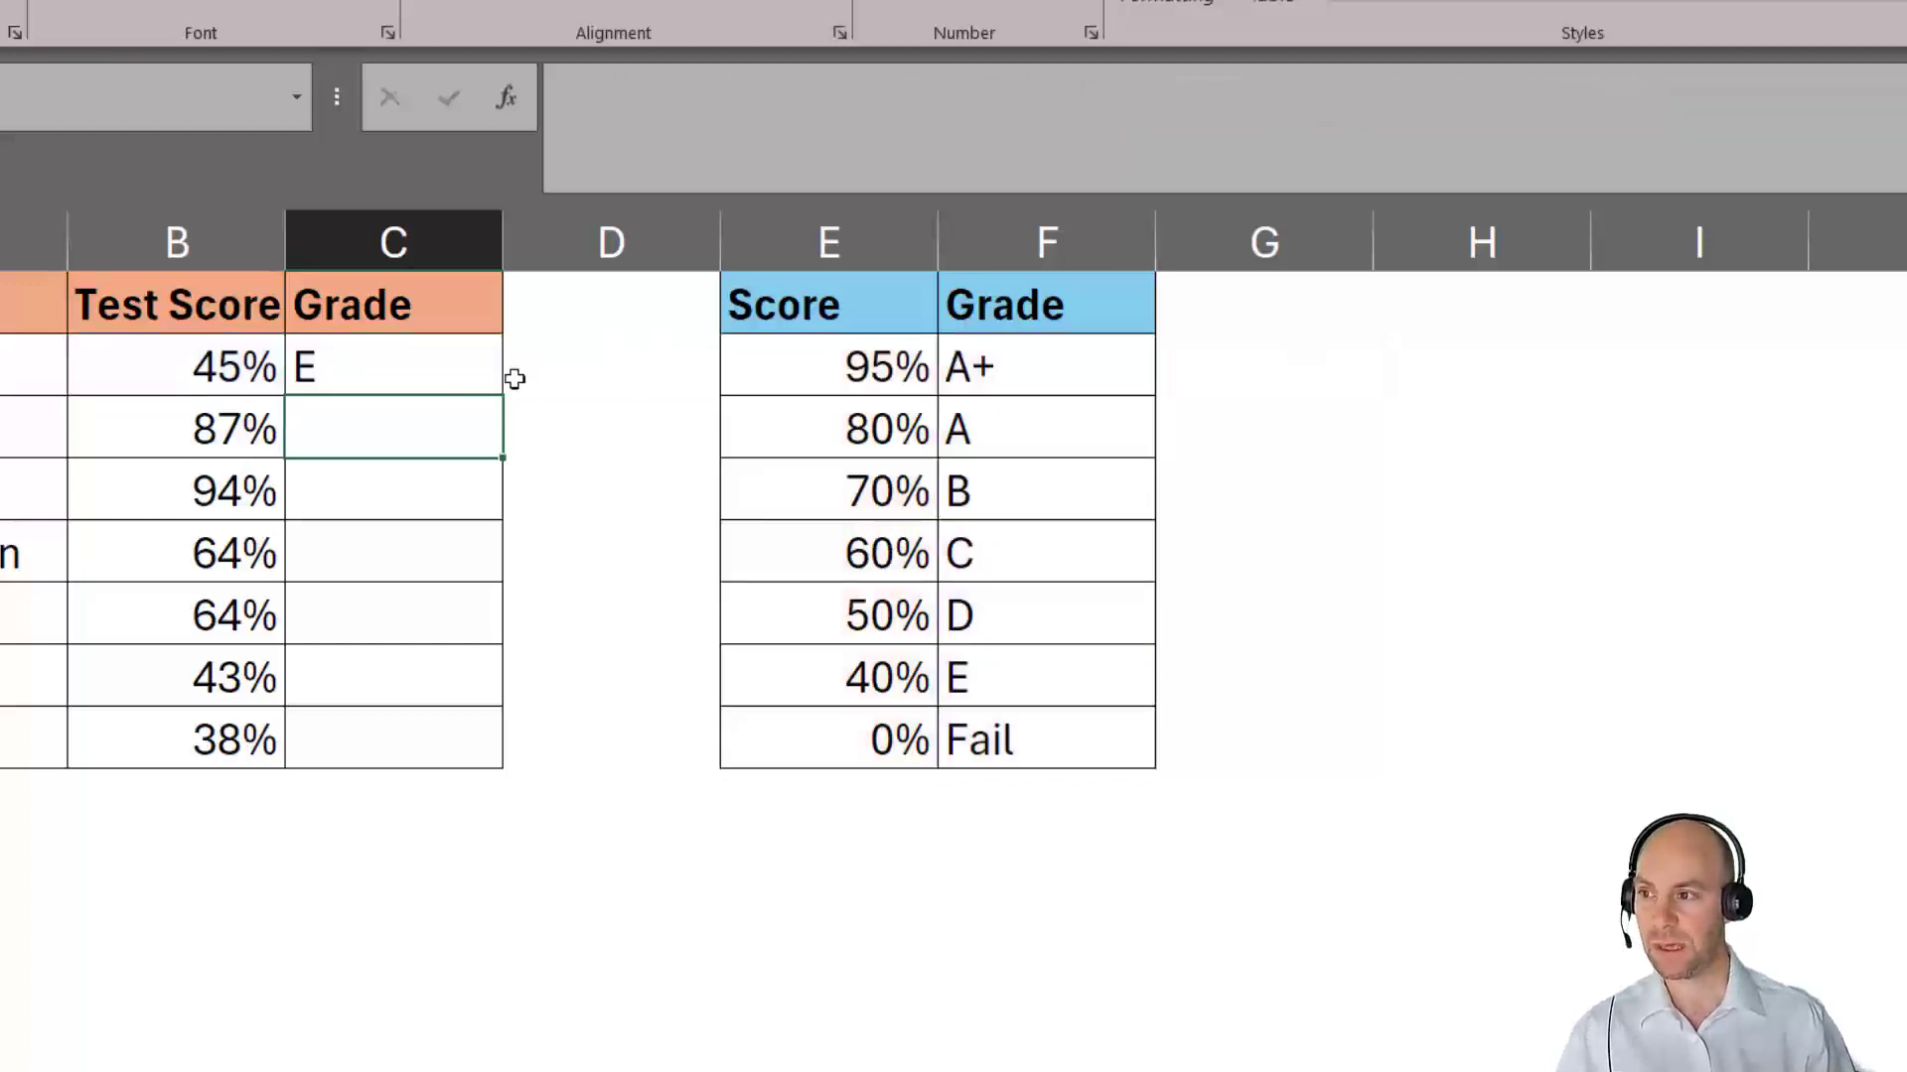
Fill the XLOOKUP formula from C2 down to C8 and review the copied formulas in the Grade column.
{"action": "left_click", "coordinate": [417, 371]}
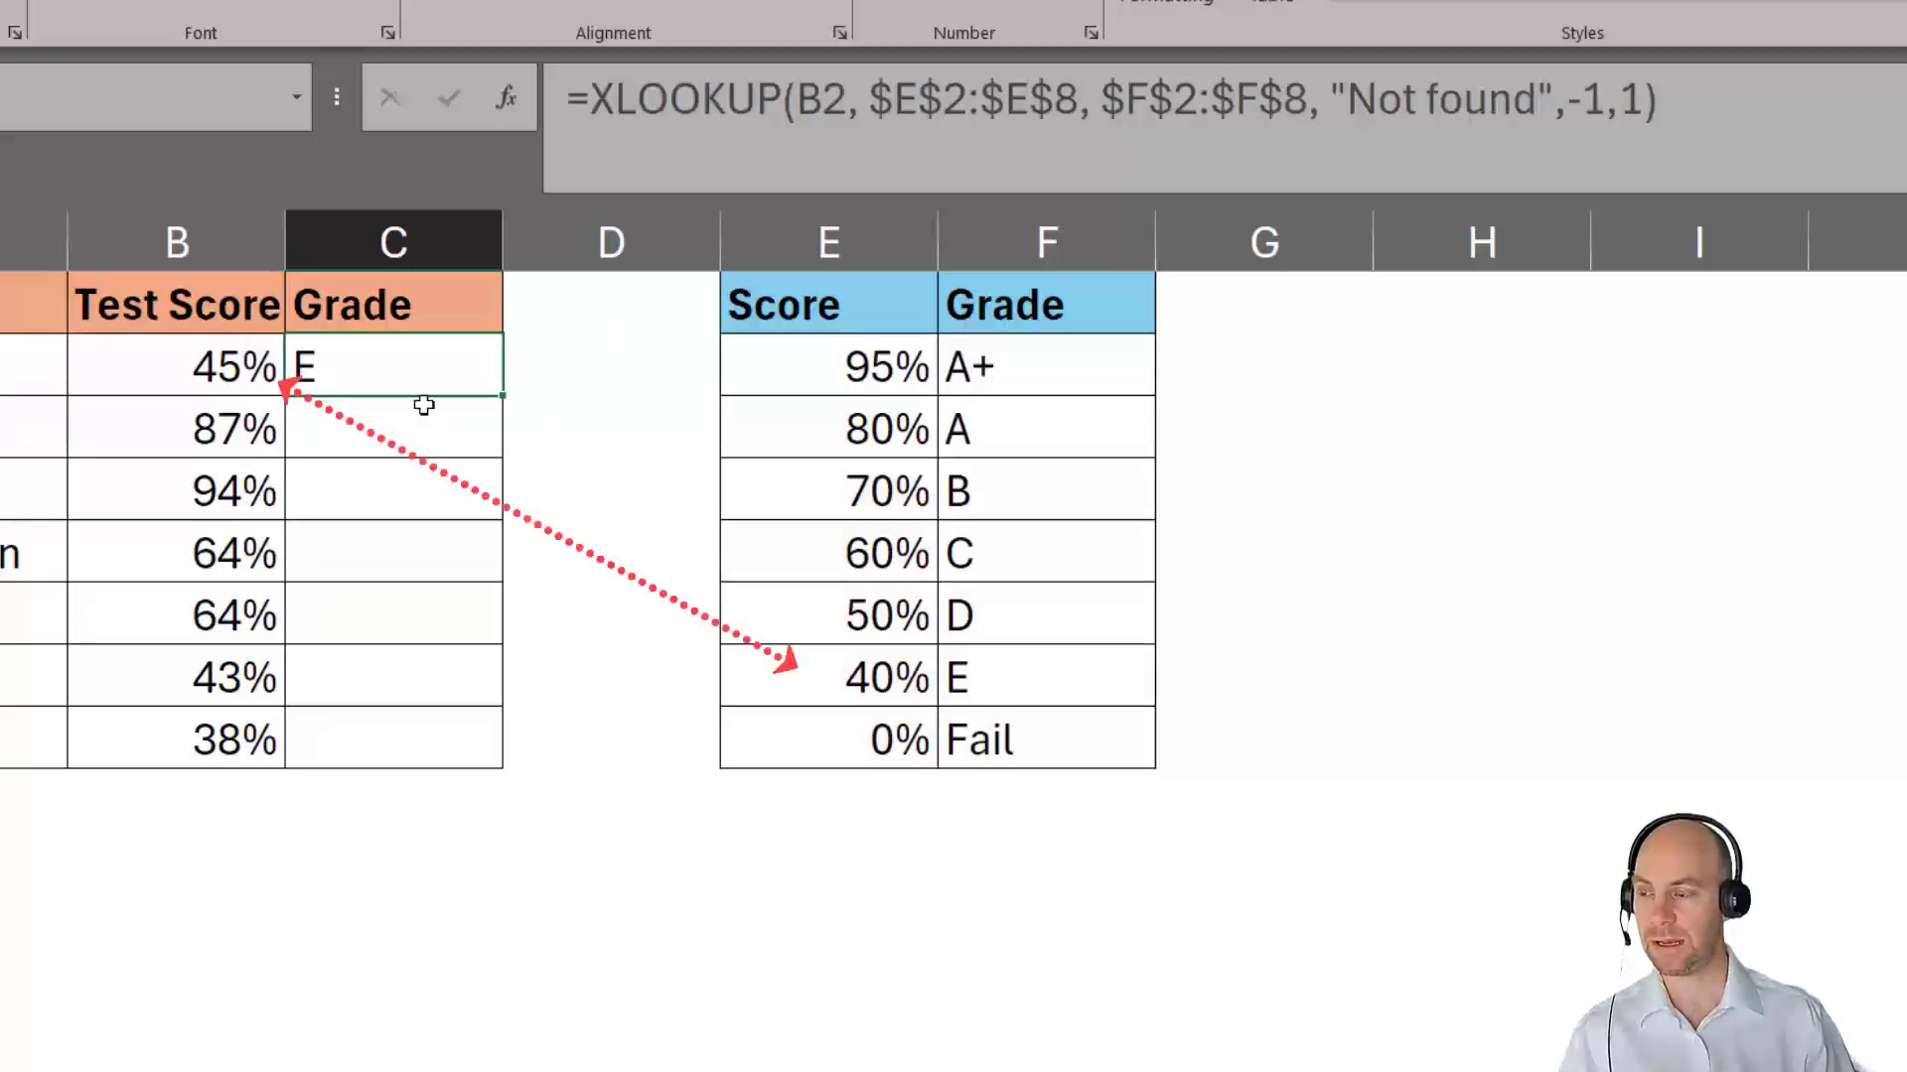
{"action": "left_click_drag", "start_coordinate": [499, 392], "coordinate": [480, 747]}
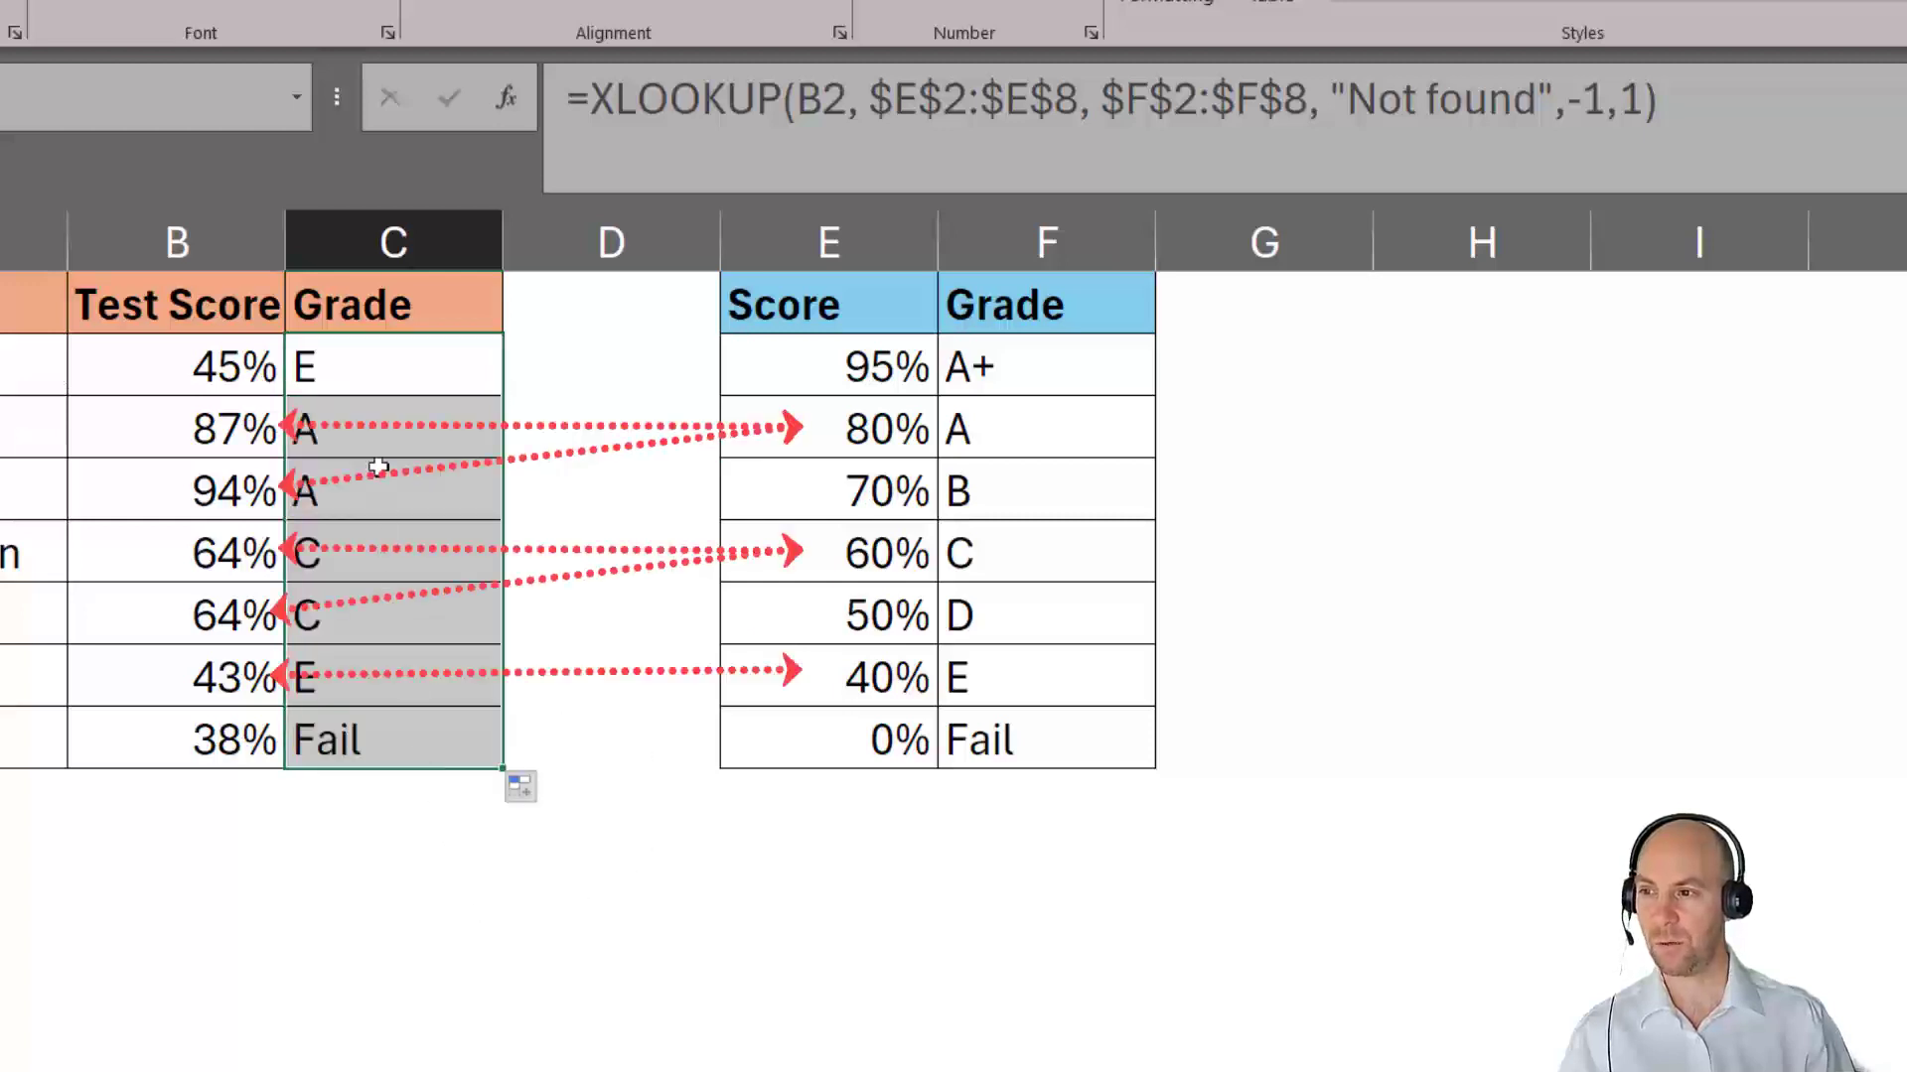
{"action": "left_click", "coordinate": [375, 430]}
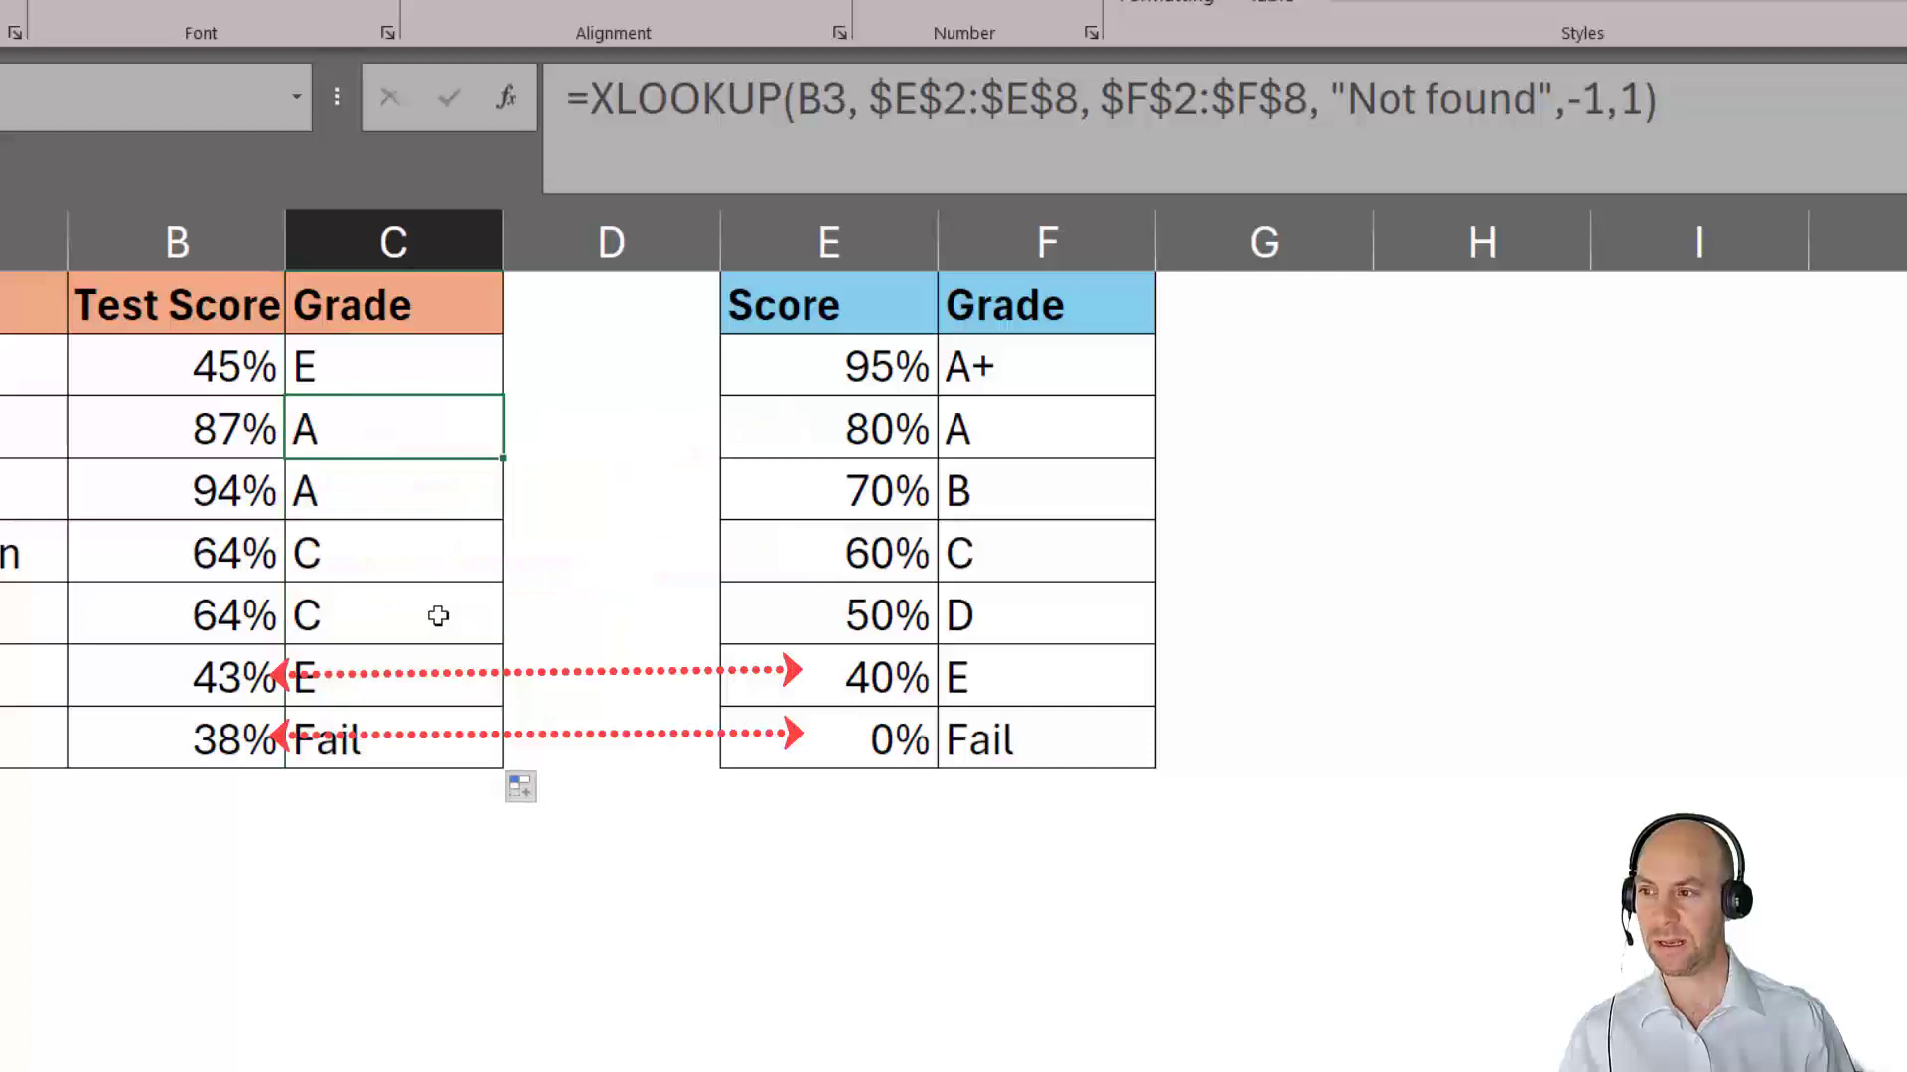
{"action": "left_click", "coordinate": [372, 489]}
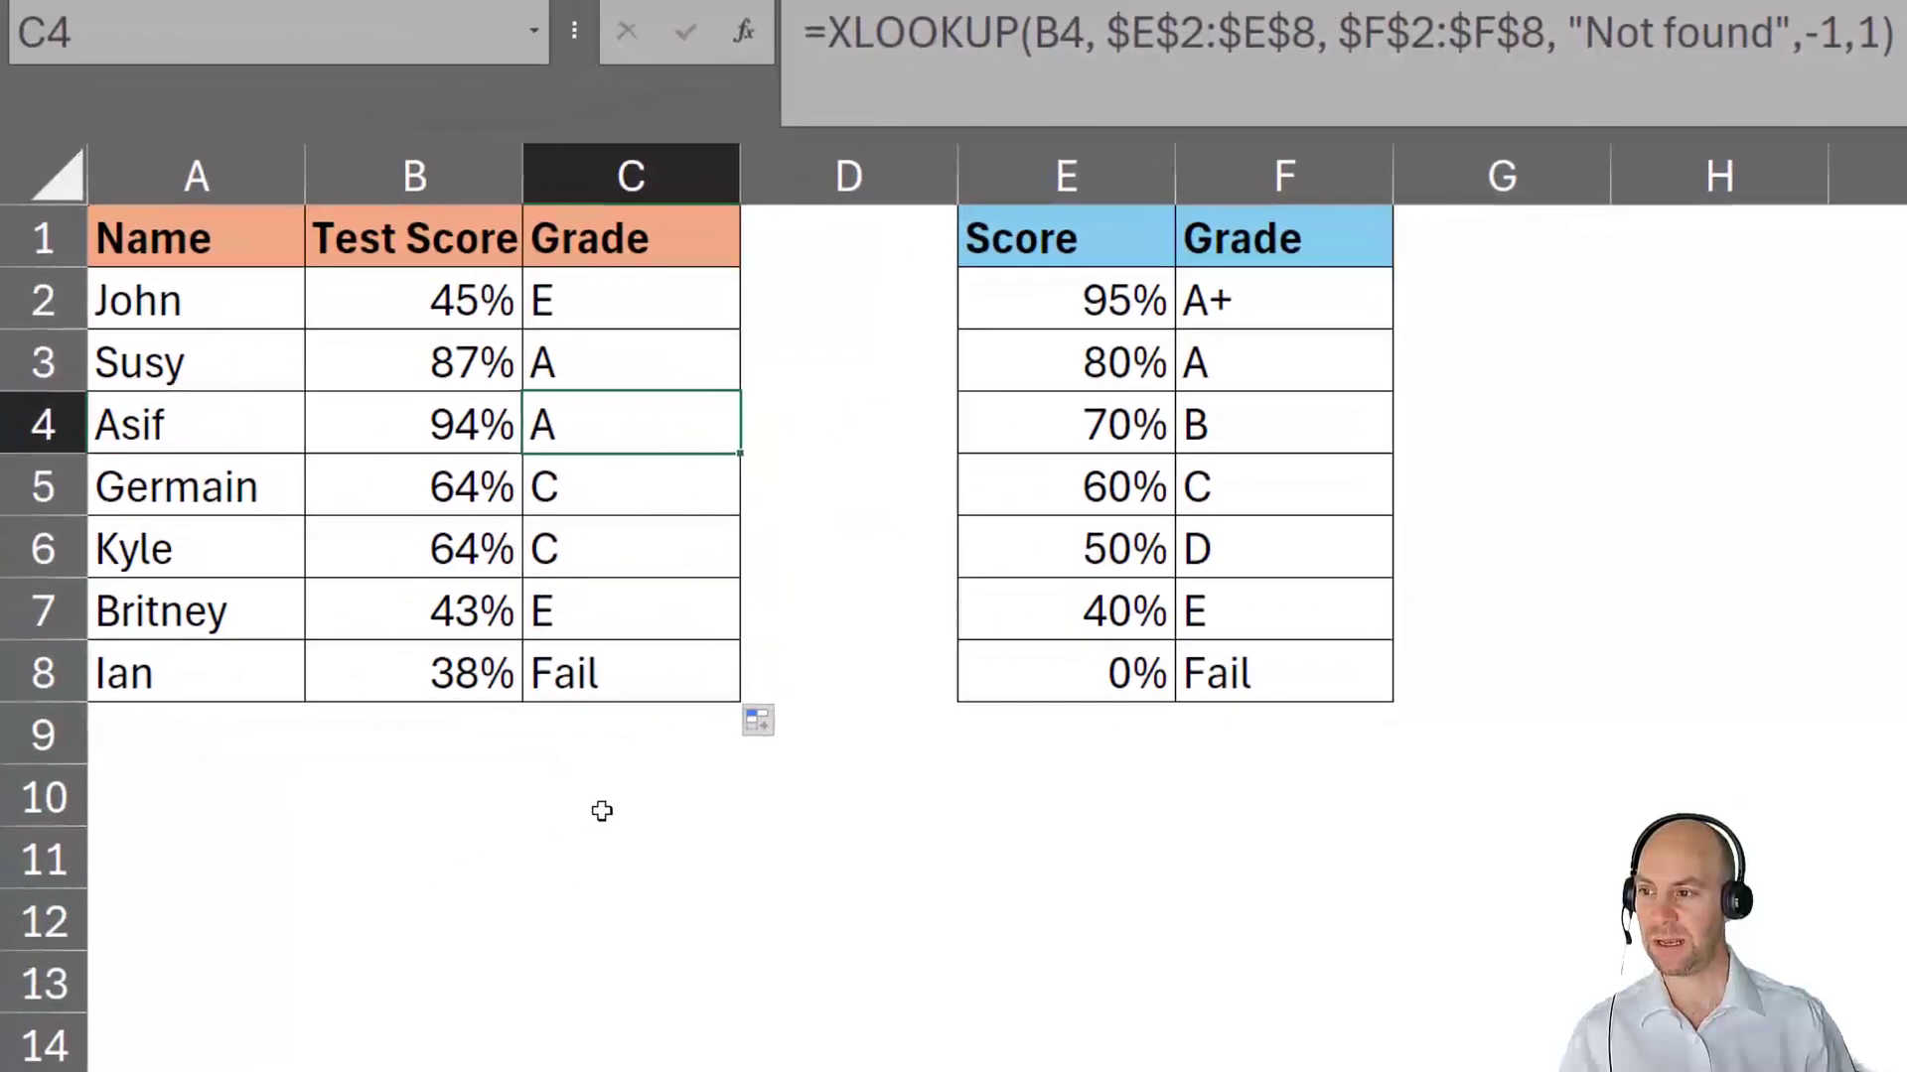
{"action": "left_click", "coordinate": [567, 501]}
{"action": "left_click", "coordinate": [609, 569]}
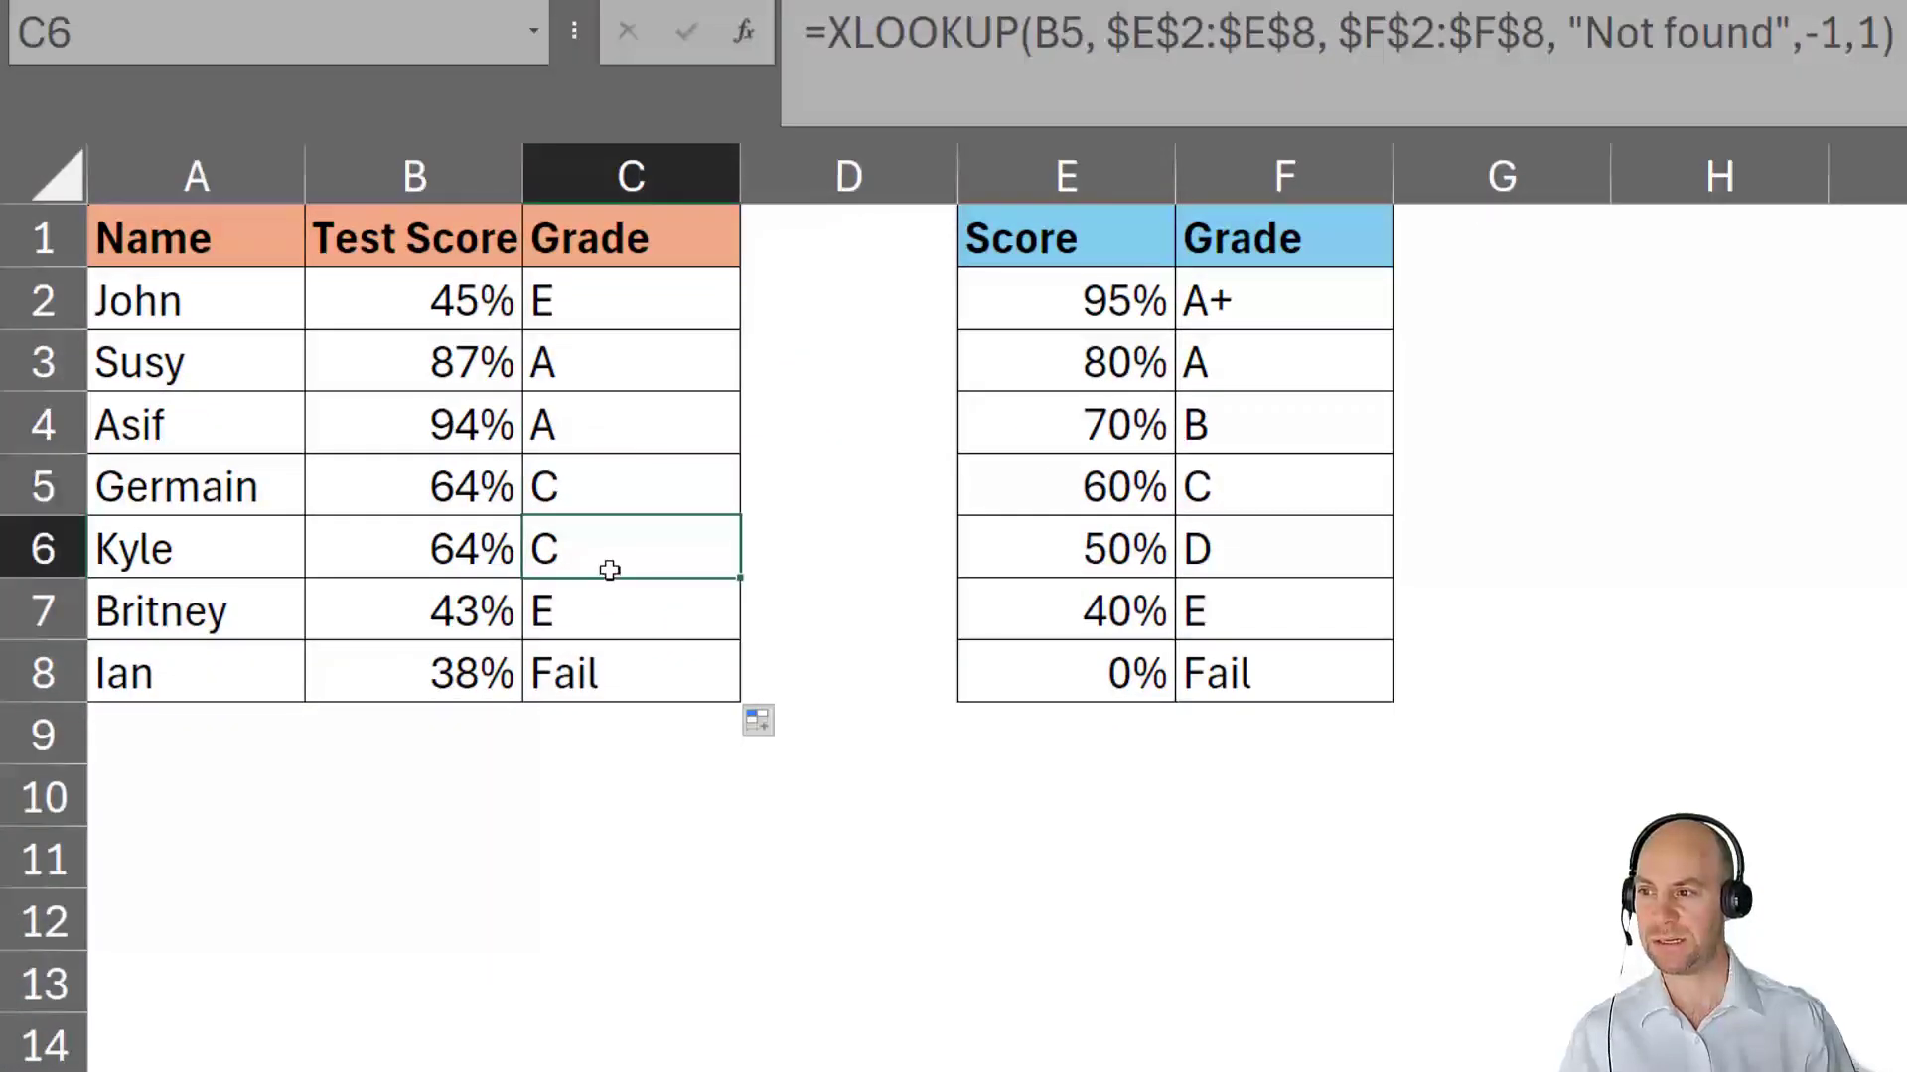
{"action": "left_click", "coordinate": [607, 618]}
{"action": "left_click", "coordinate": [628, 683]}
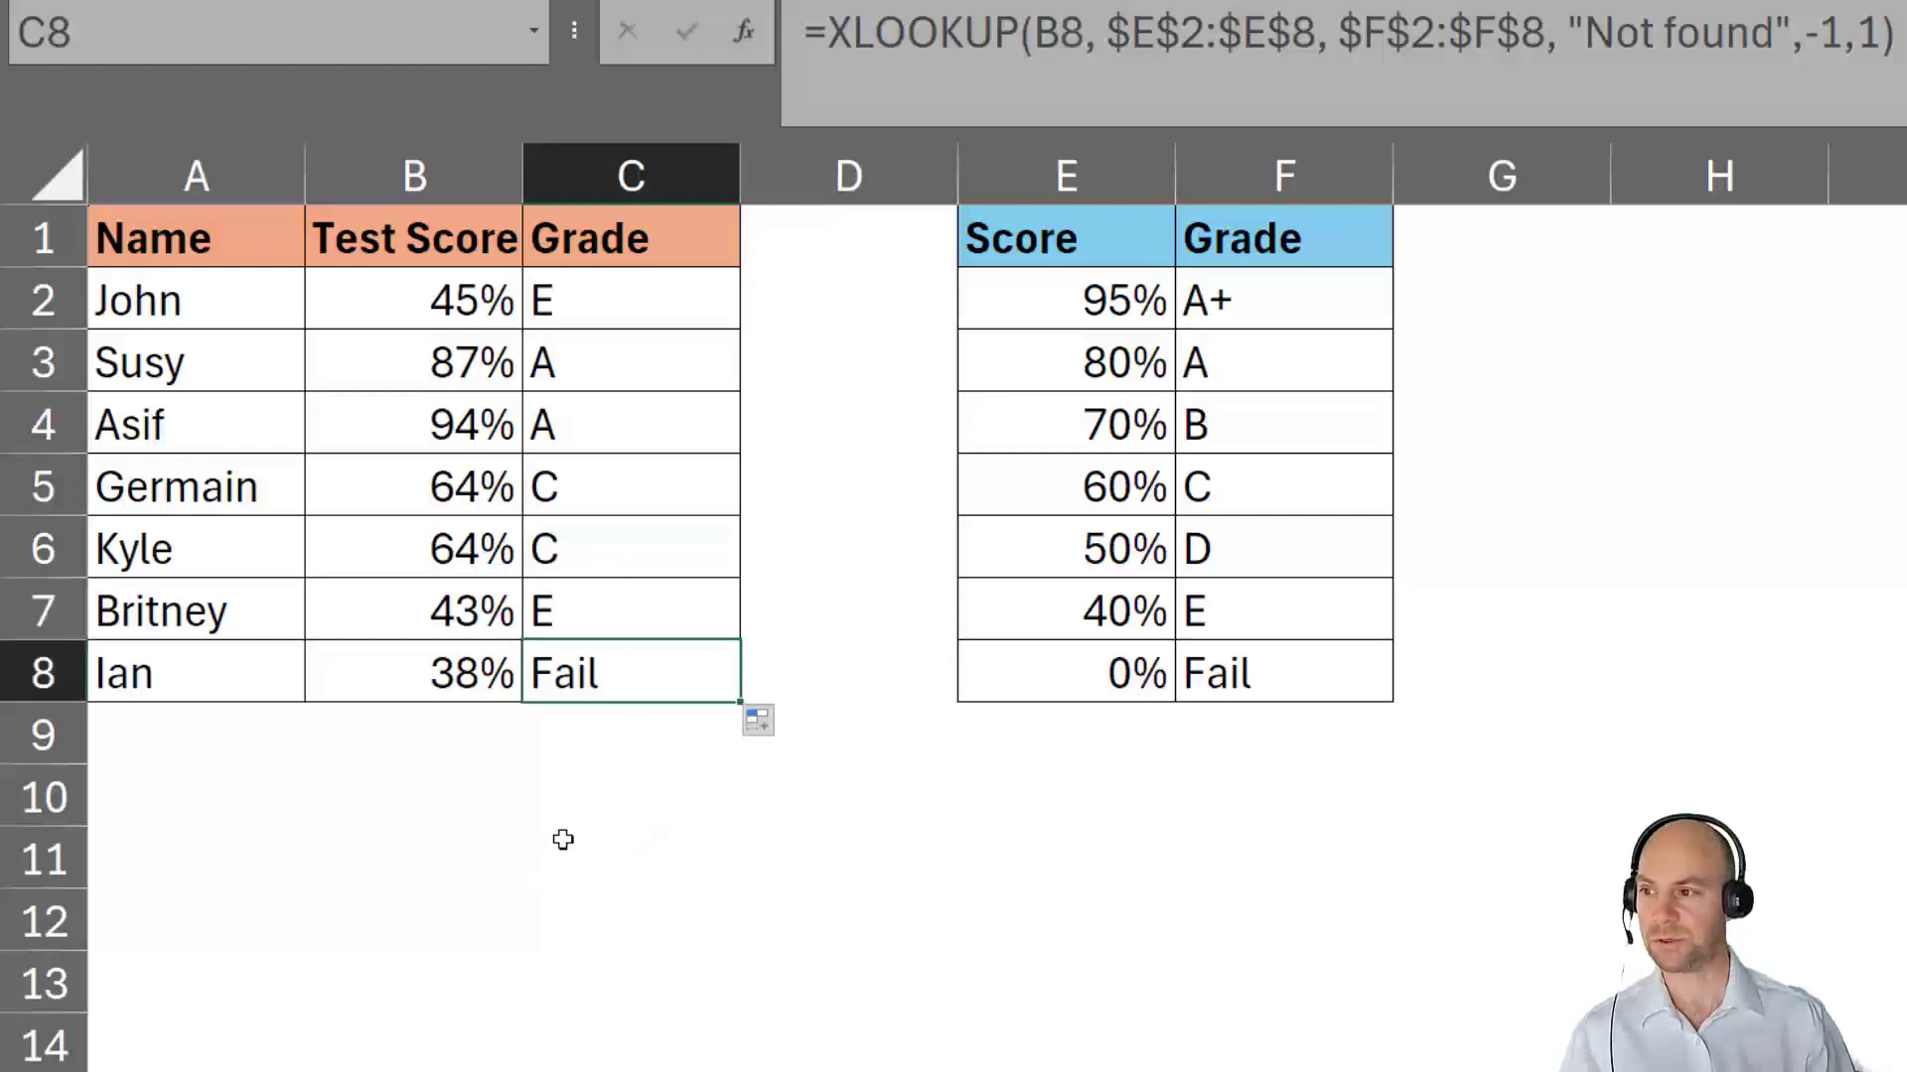
Change the test score in B4 to 96% and check the grade beside it.
{"action": "left_click", "coordinate": [426, 432]}
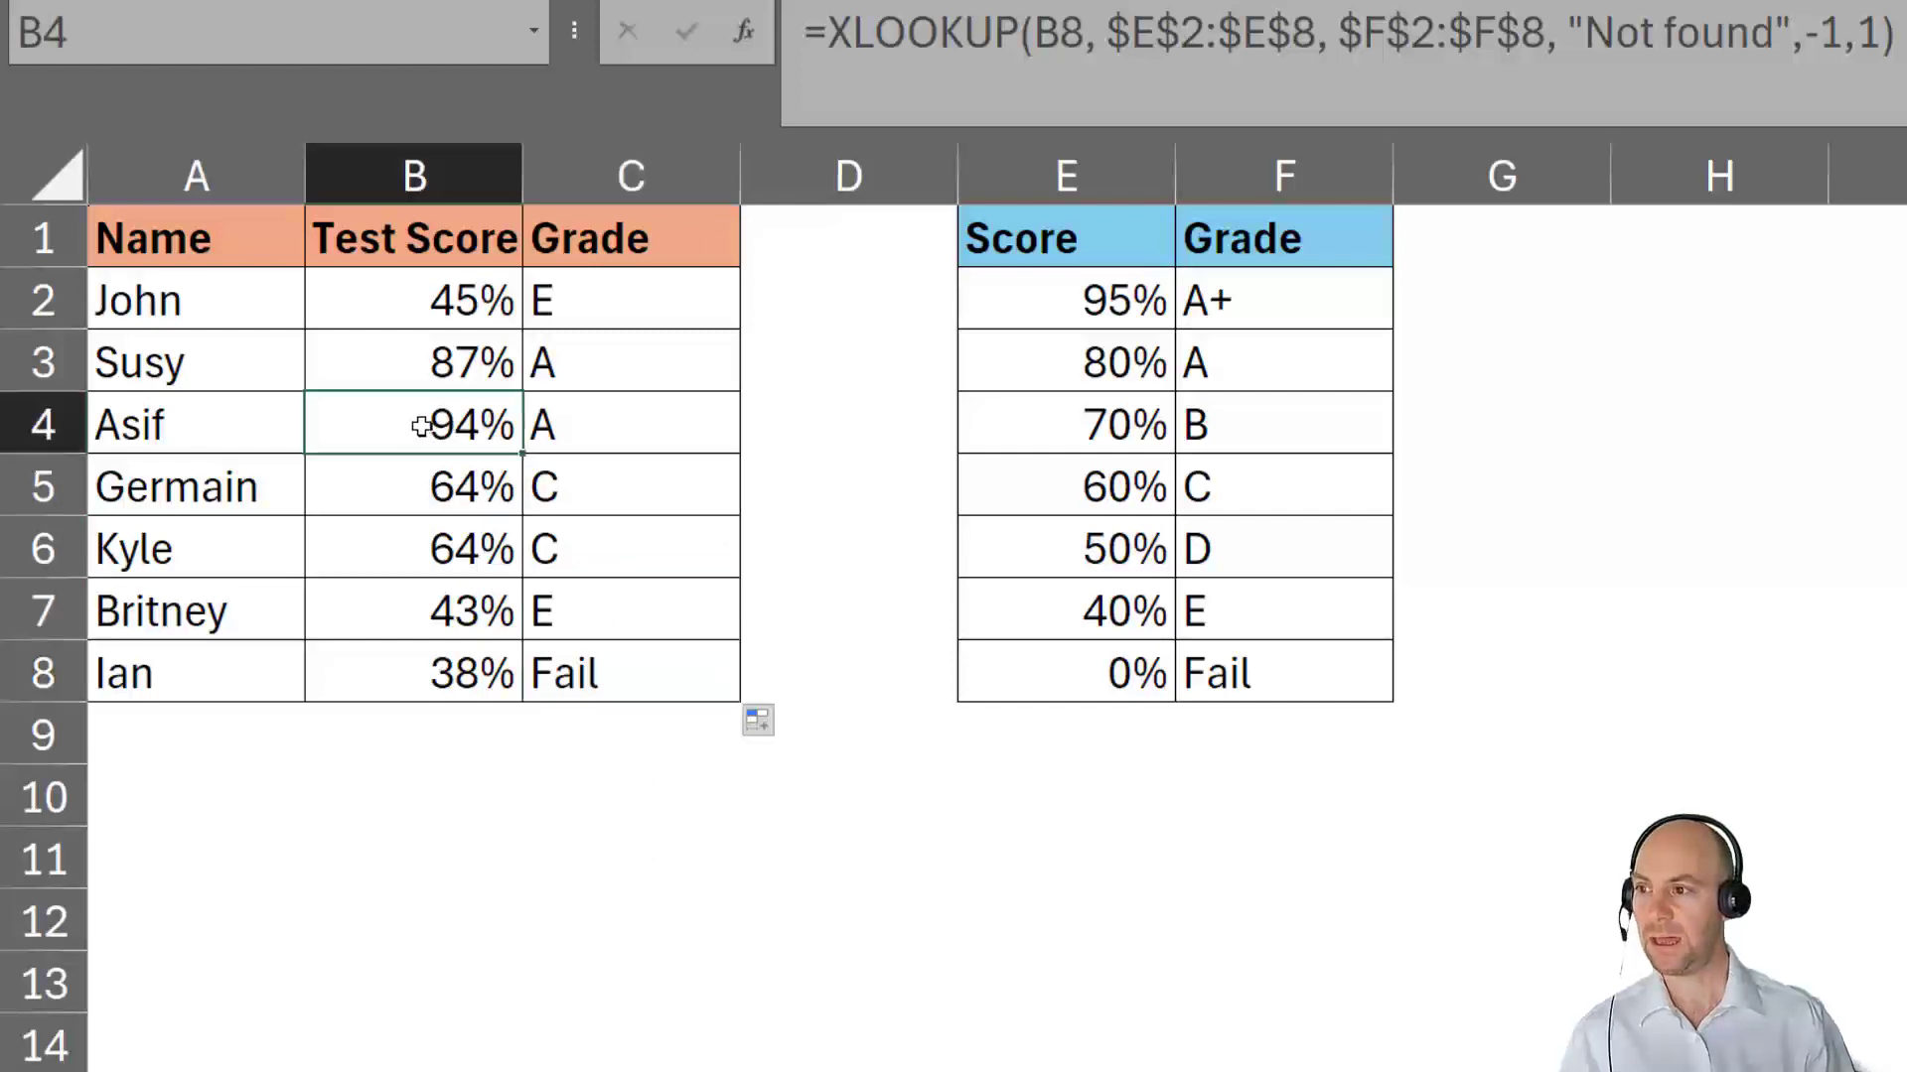
{"action": "left_click", "coordinate": [840, 27]}
{"action": "key", "text": "BackSpace"}
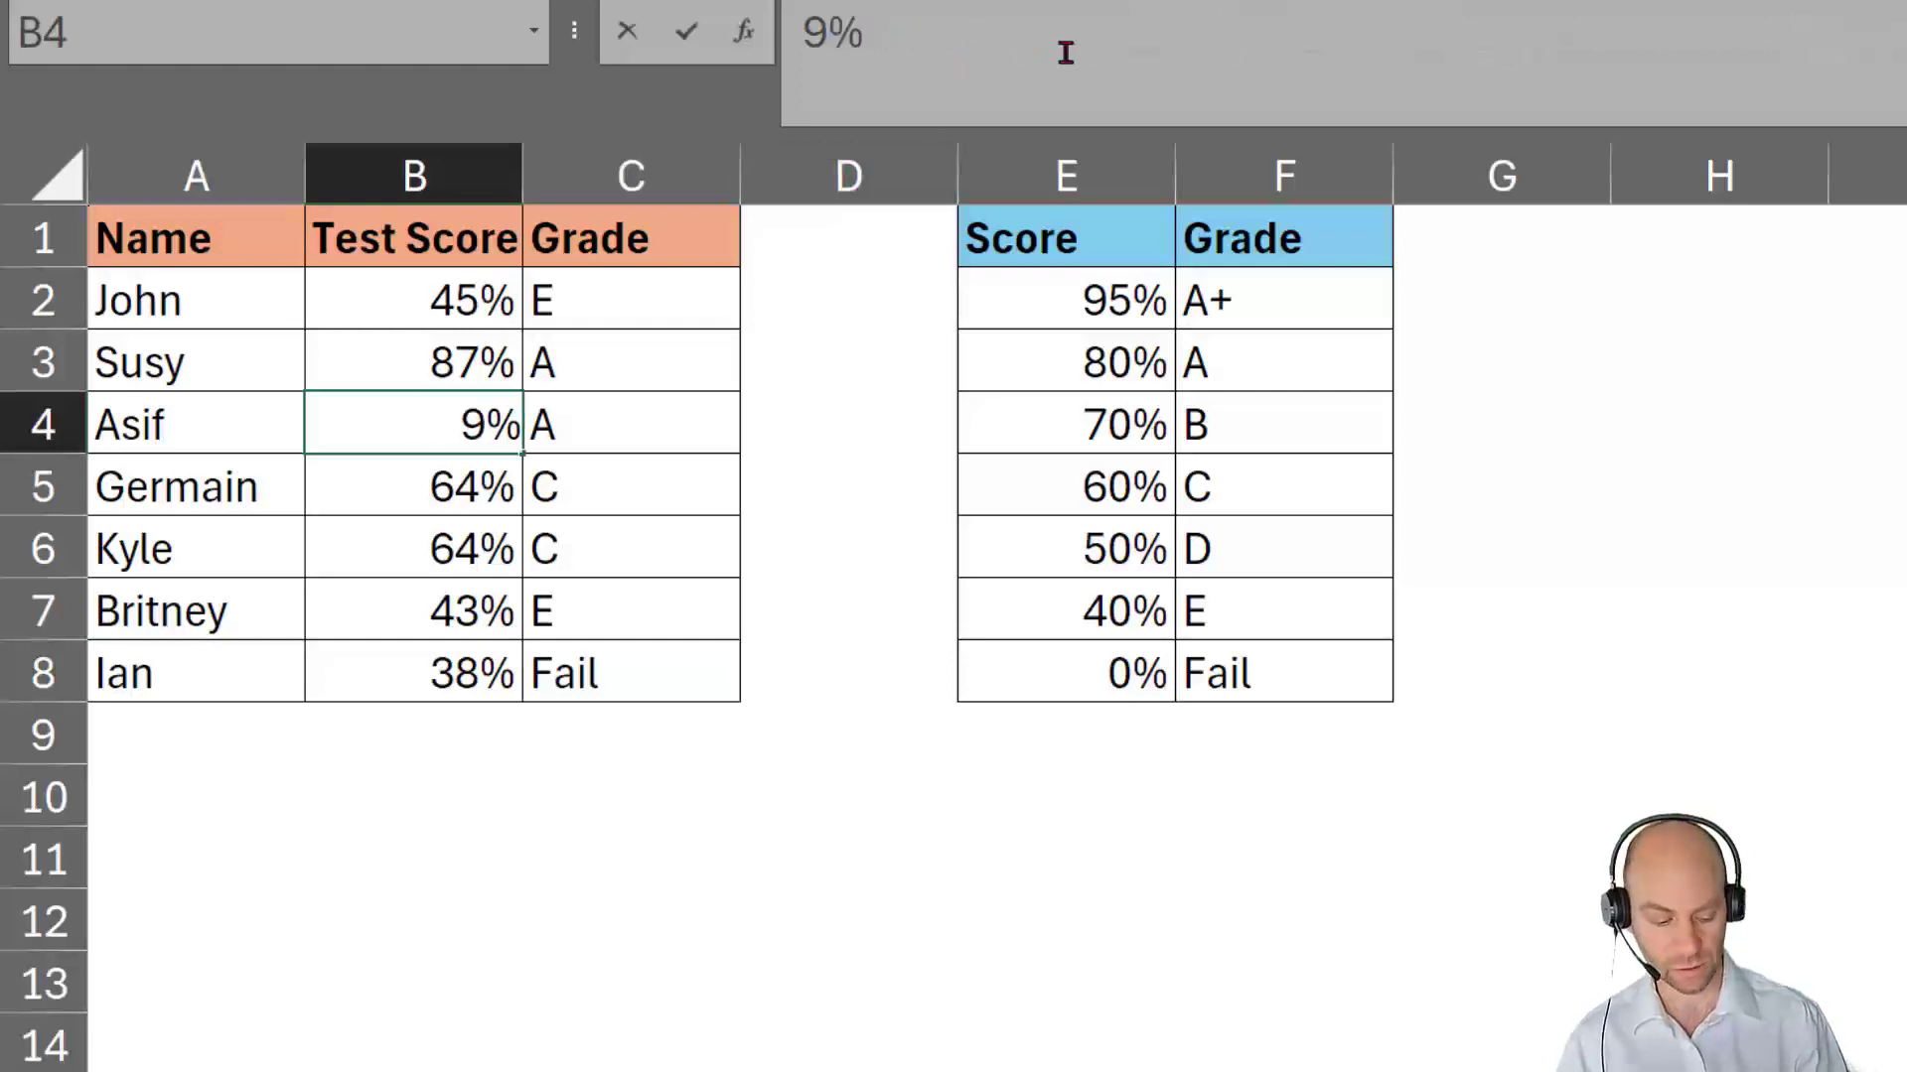
{"action": "type", "text": "6"}
{"action": "key", "text": "Return"}
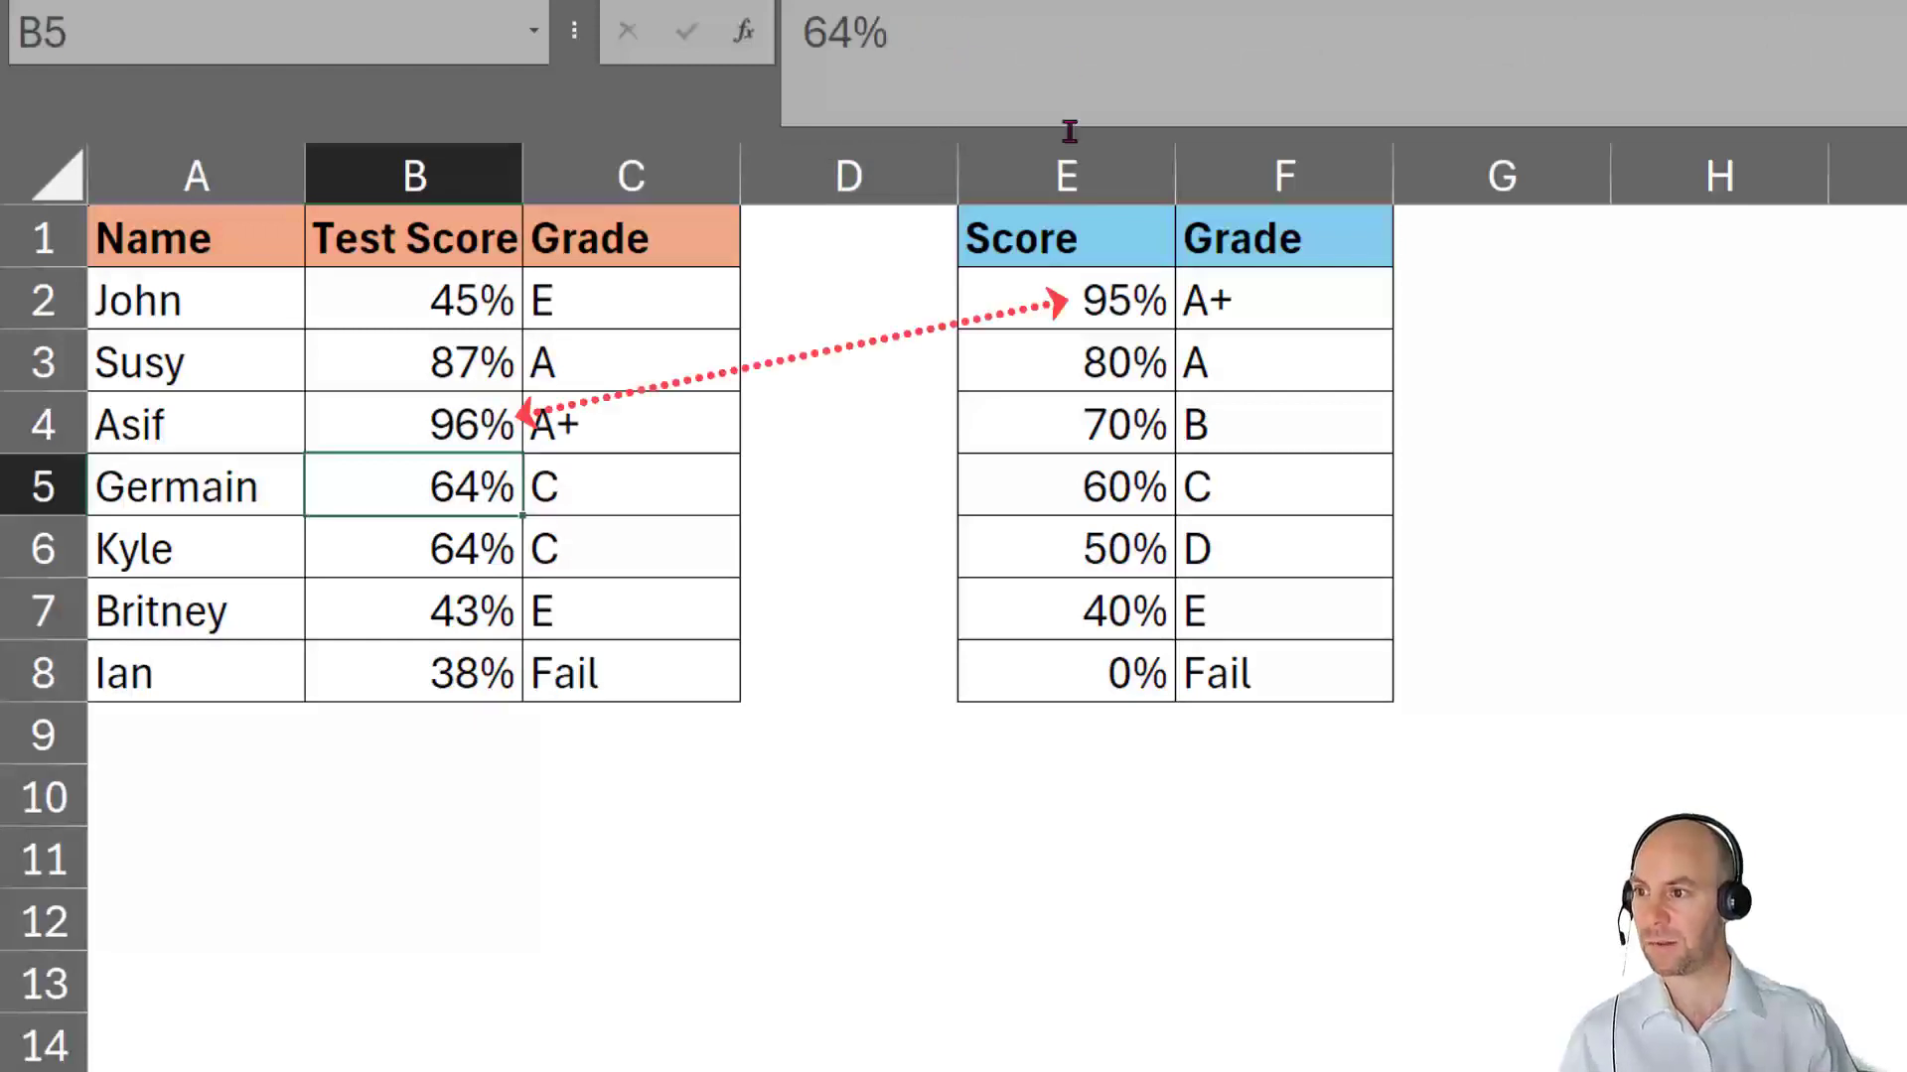
{"action": "left_click", "coordinate": [669, 430]}
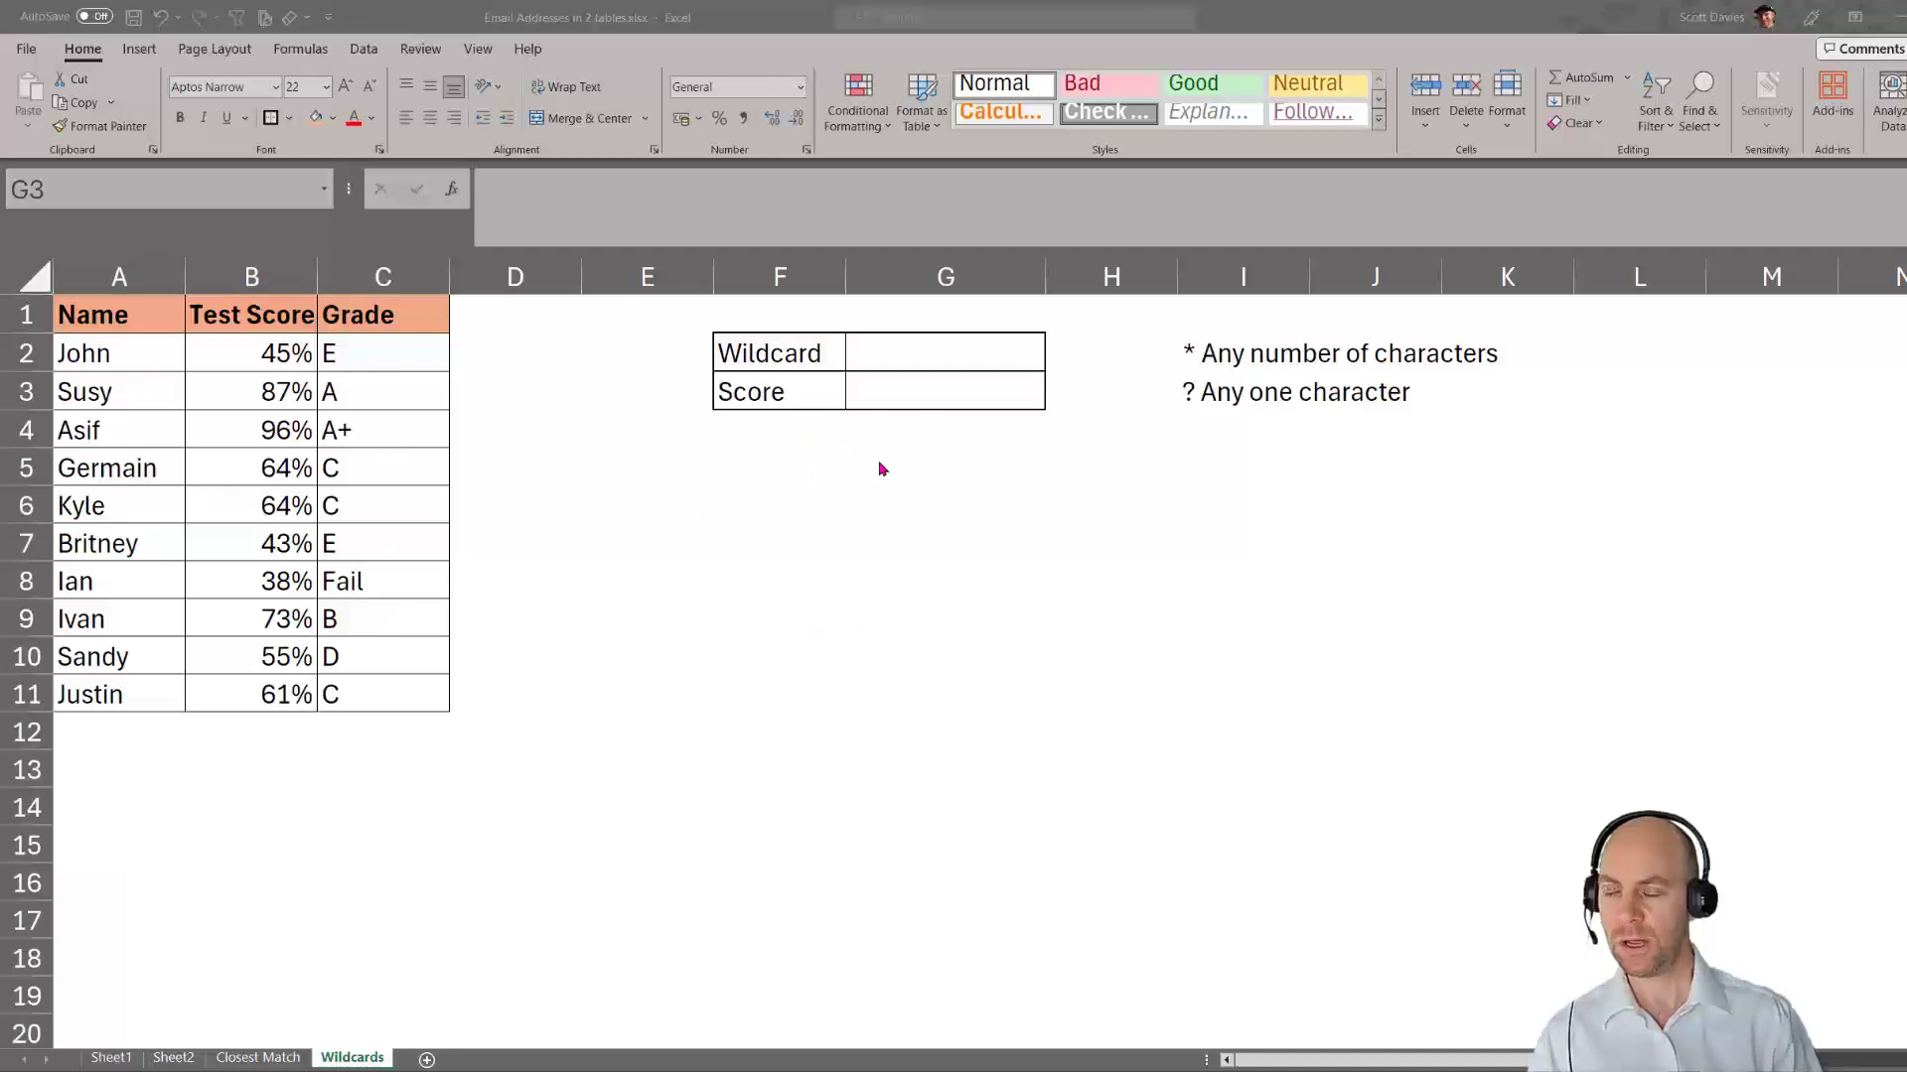
On the Wildcards sheet, enter J* as the wildcard in G2.
{"action": "left_click", "coordinate": [920, 363]}
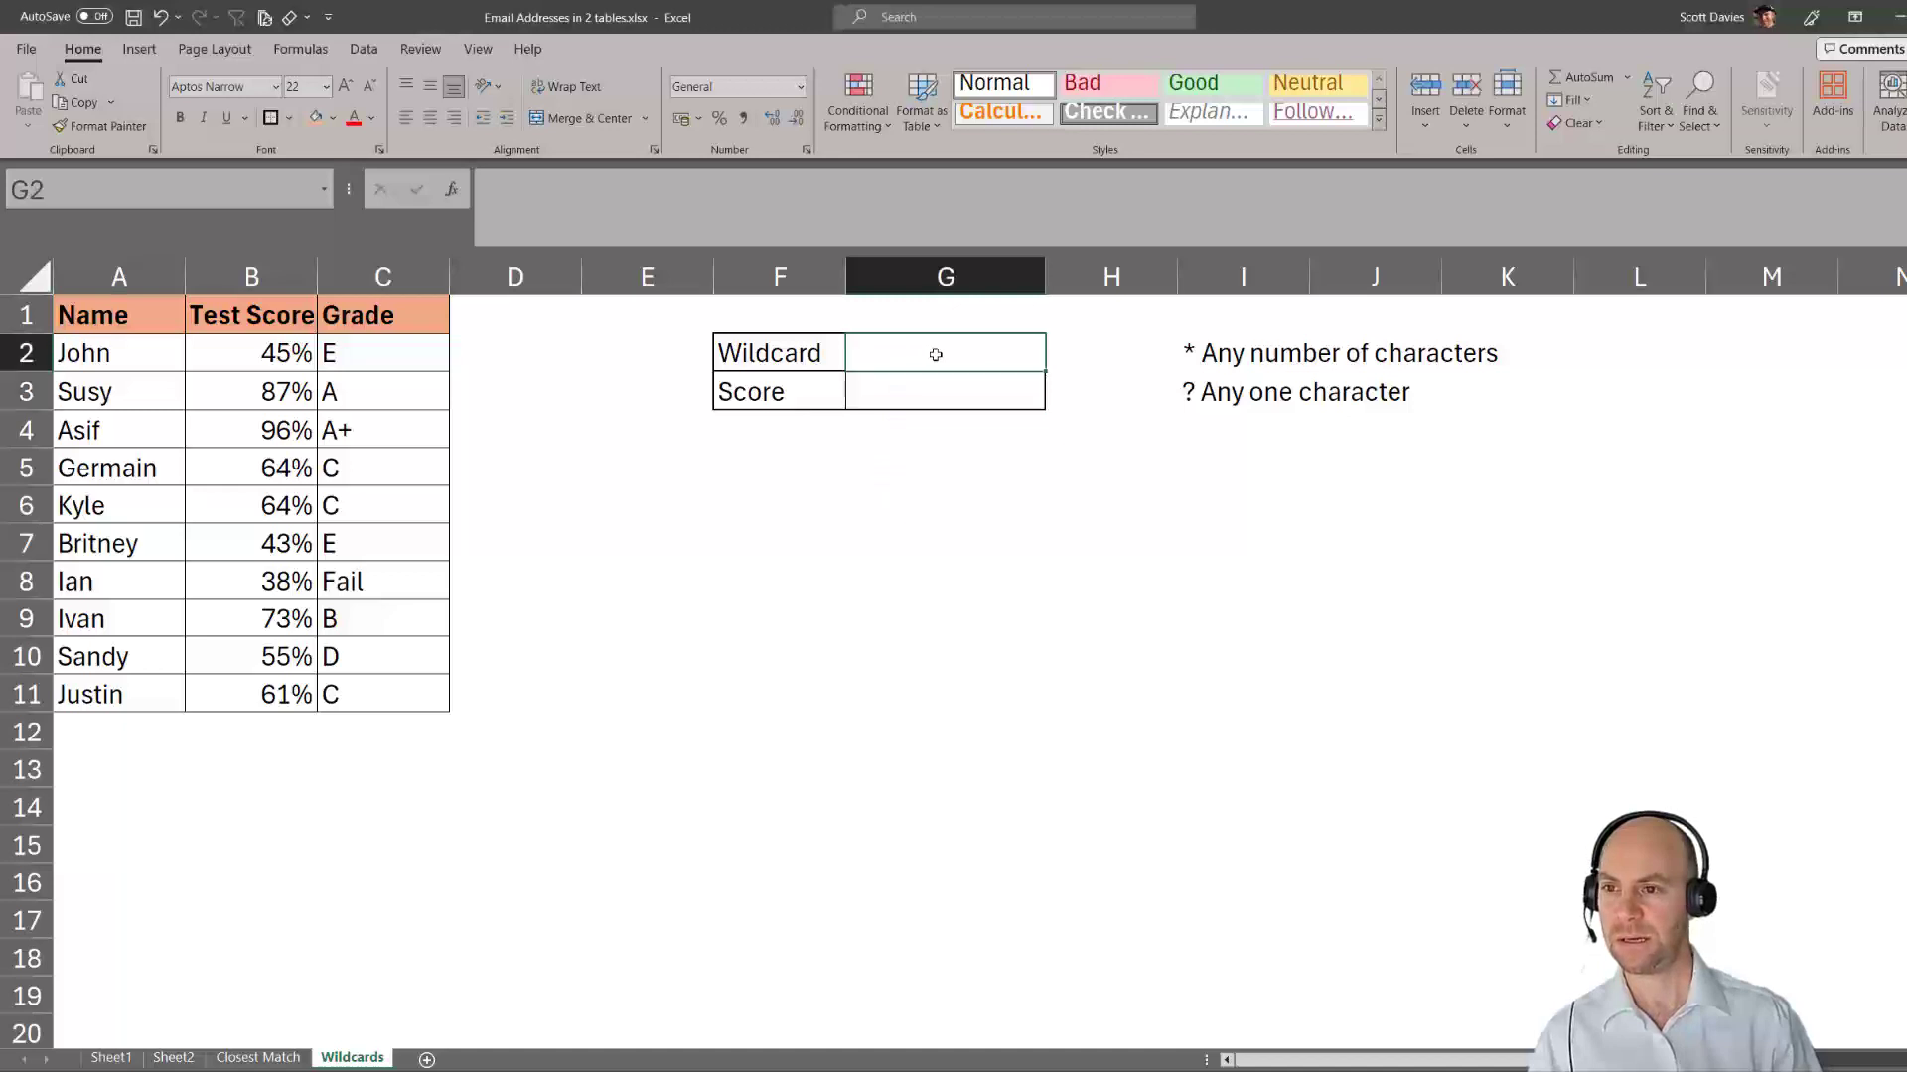
{"action": "type", "text": "J"}
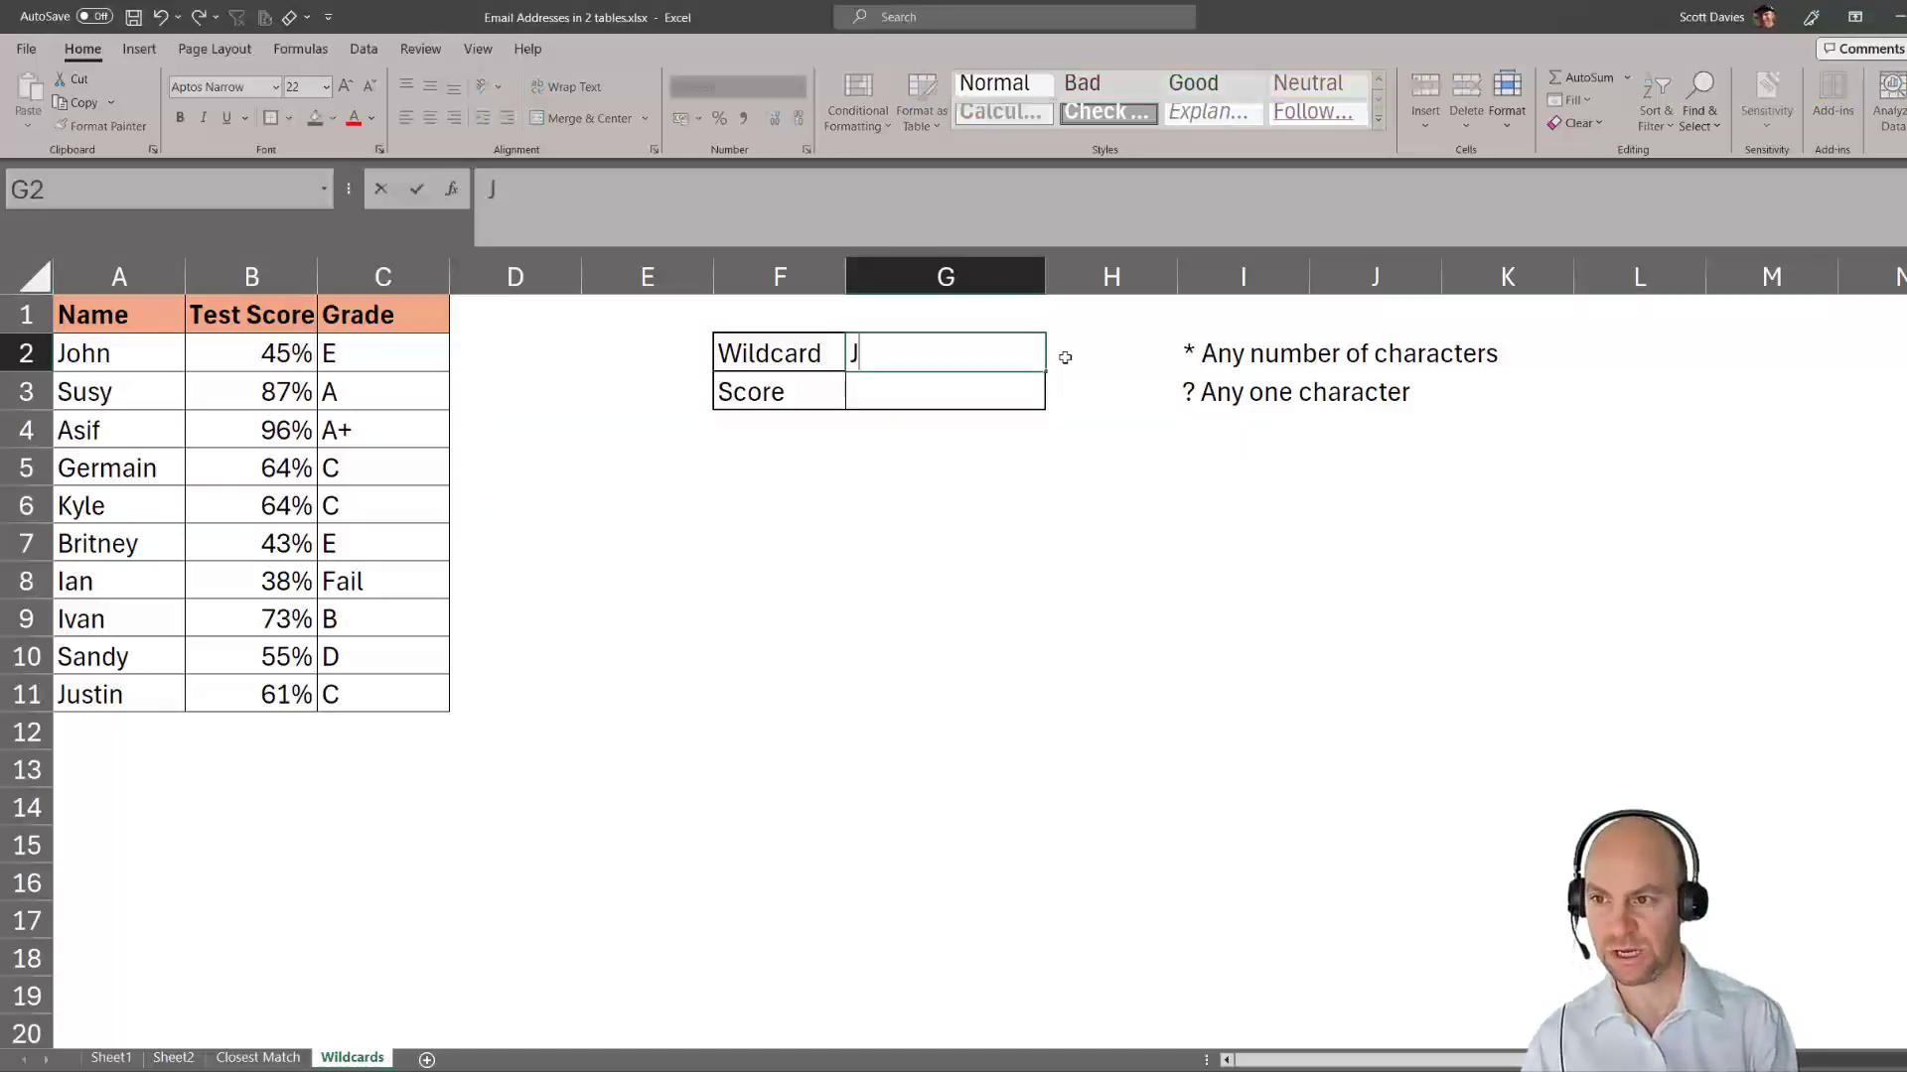
{"action": "type", "text": "*"}
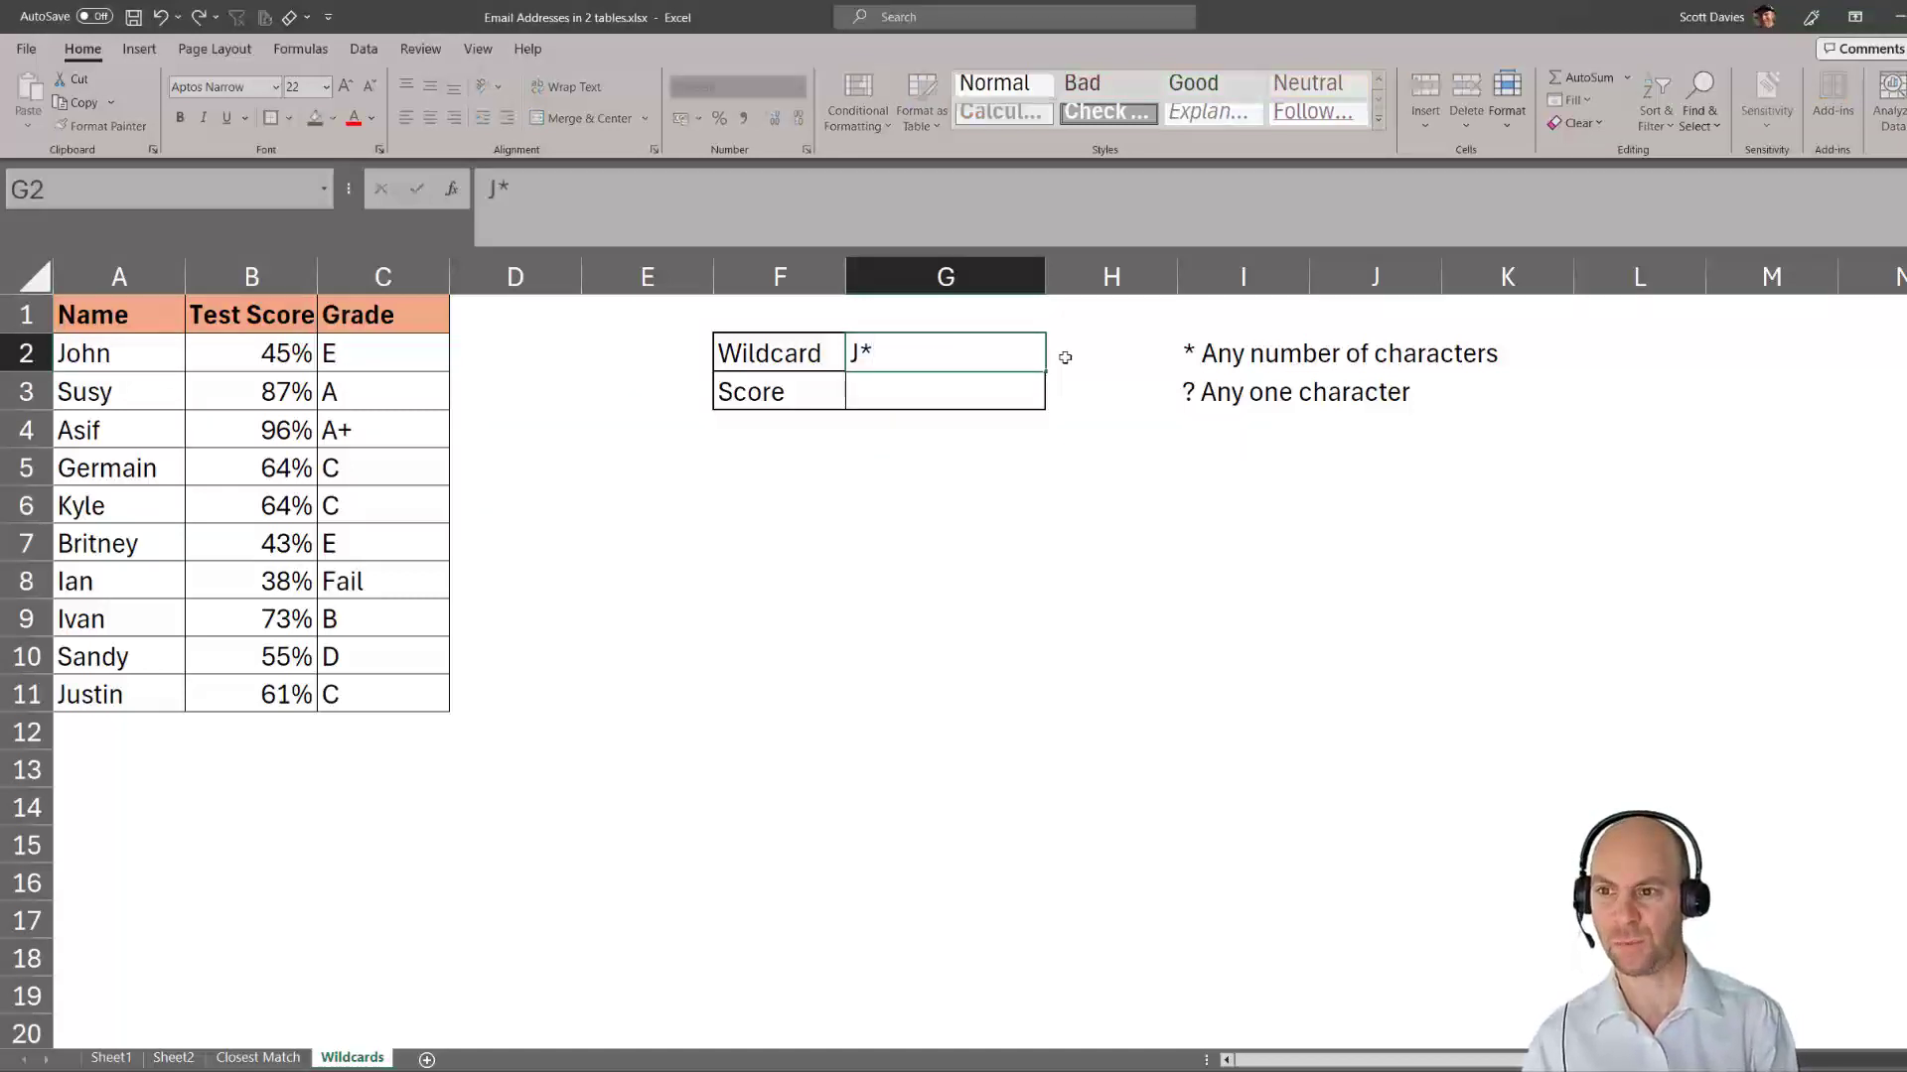
{"action": "key", "text": "Return"}
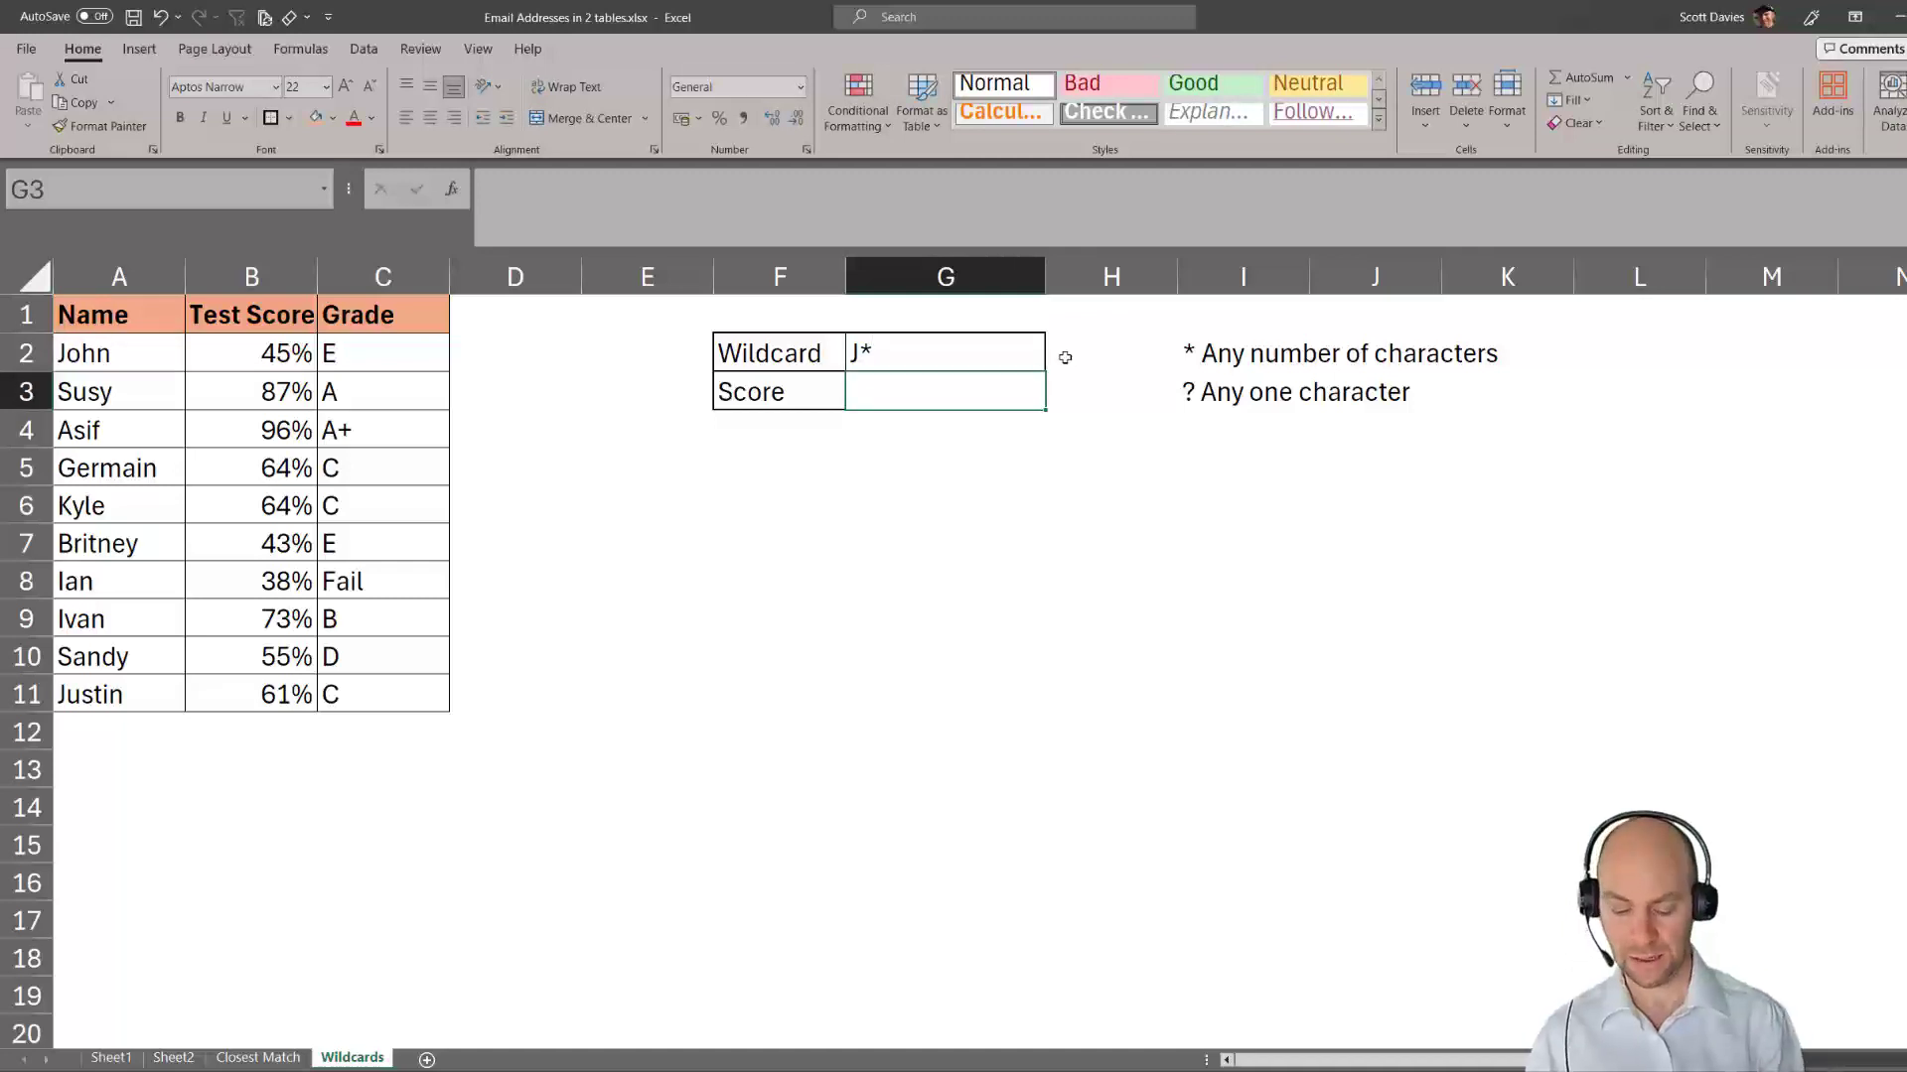
Start an XLOOKUP formula in G3 with the wildcard in G2 as the lookup value.
{"action": "type", "text": "=xl"}
{"action": "key", "text": "Tab"}
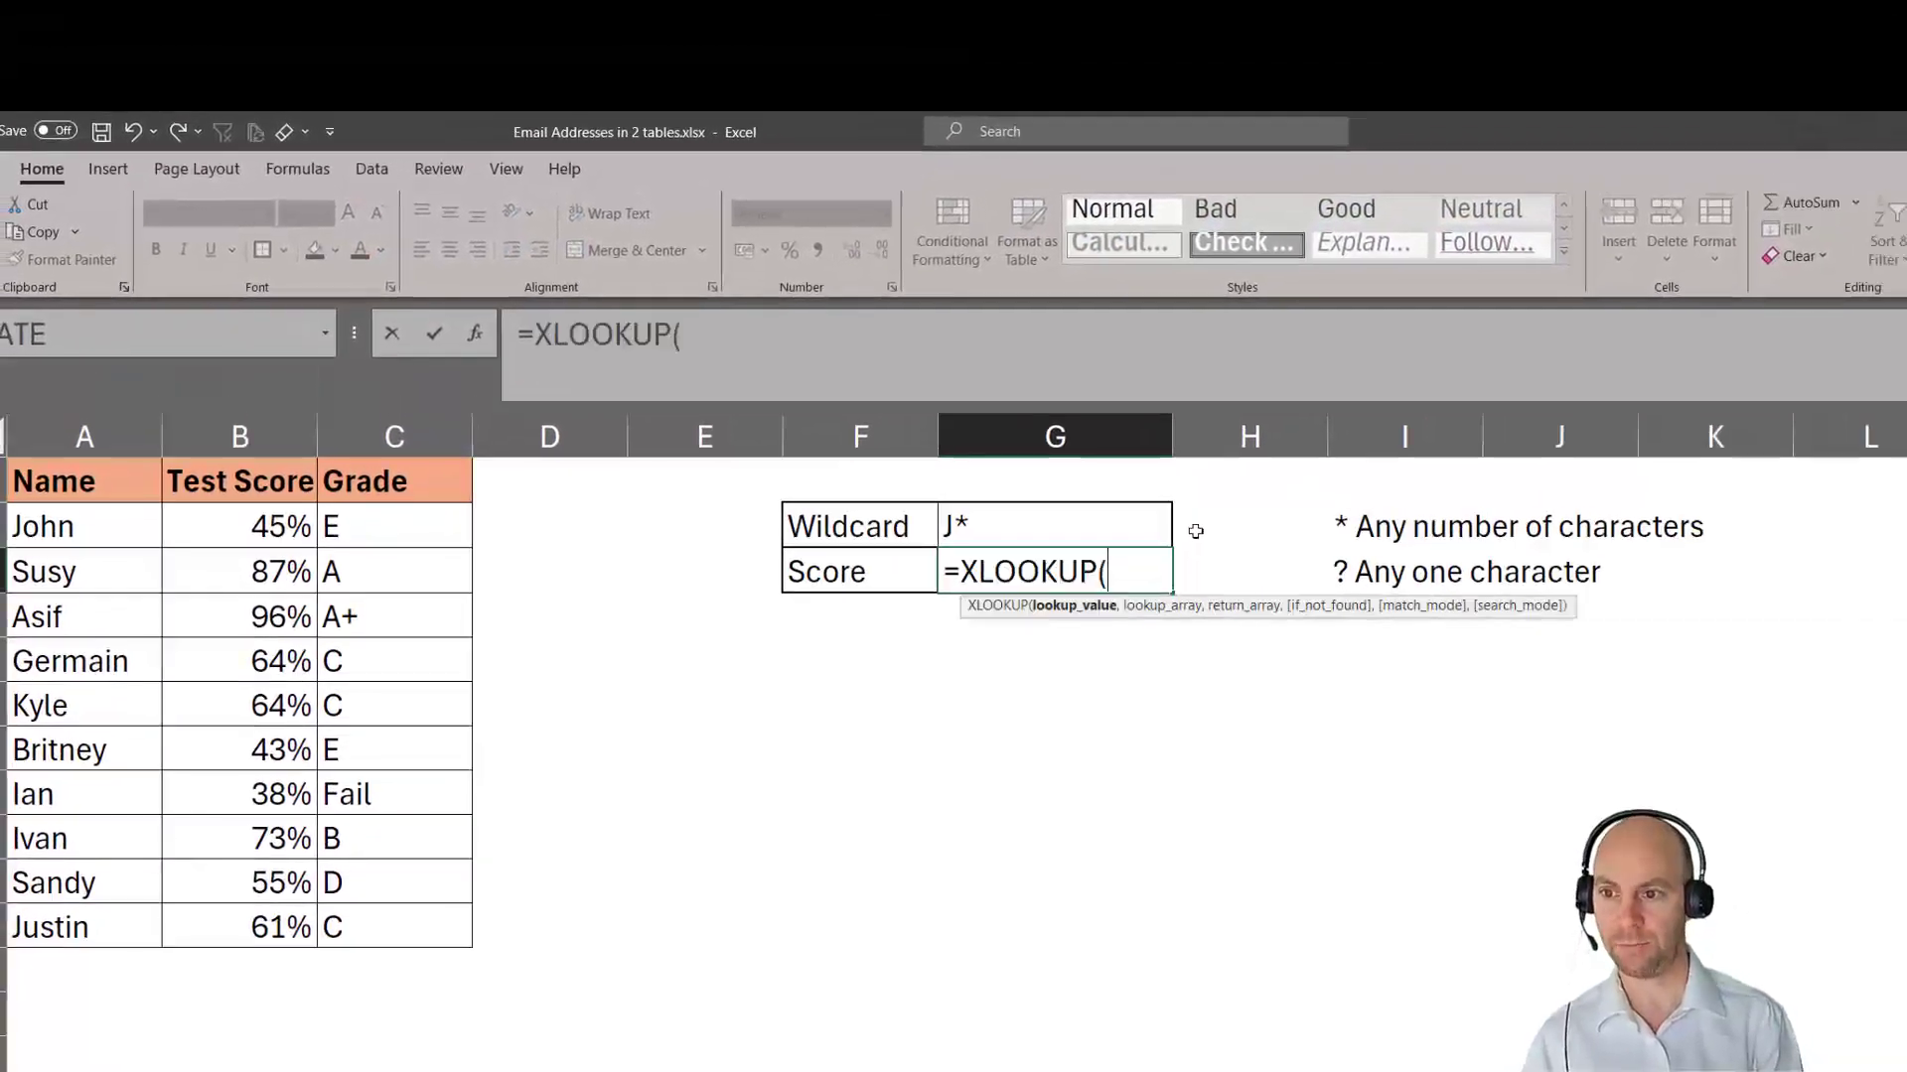
{"action": "left_click", "coordinate": [1043, 521]}
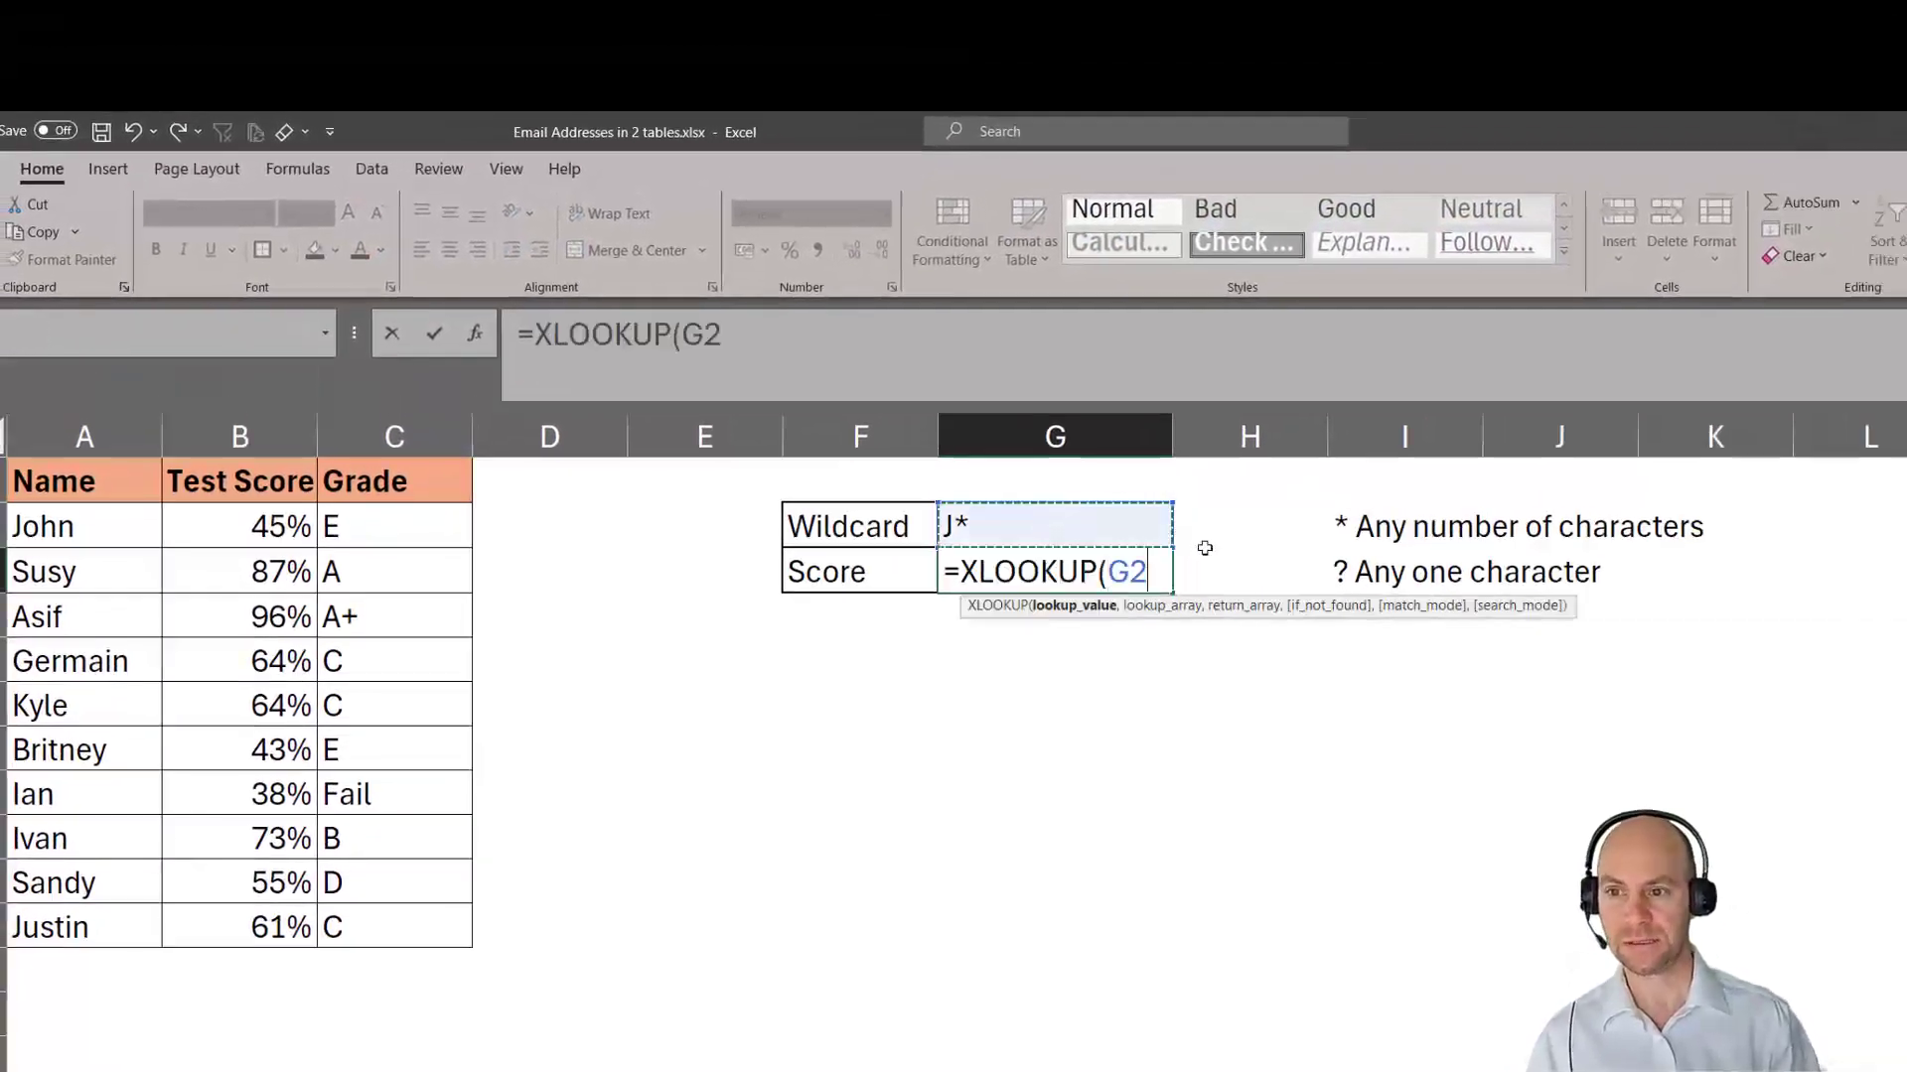
{"action": "type", "text": ","}
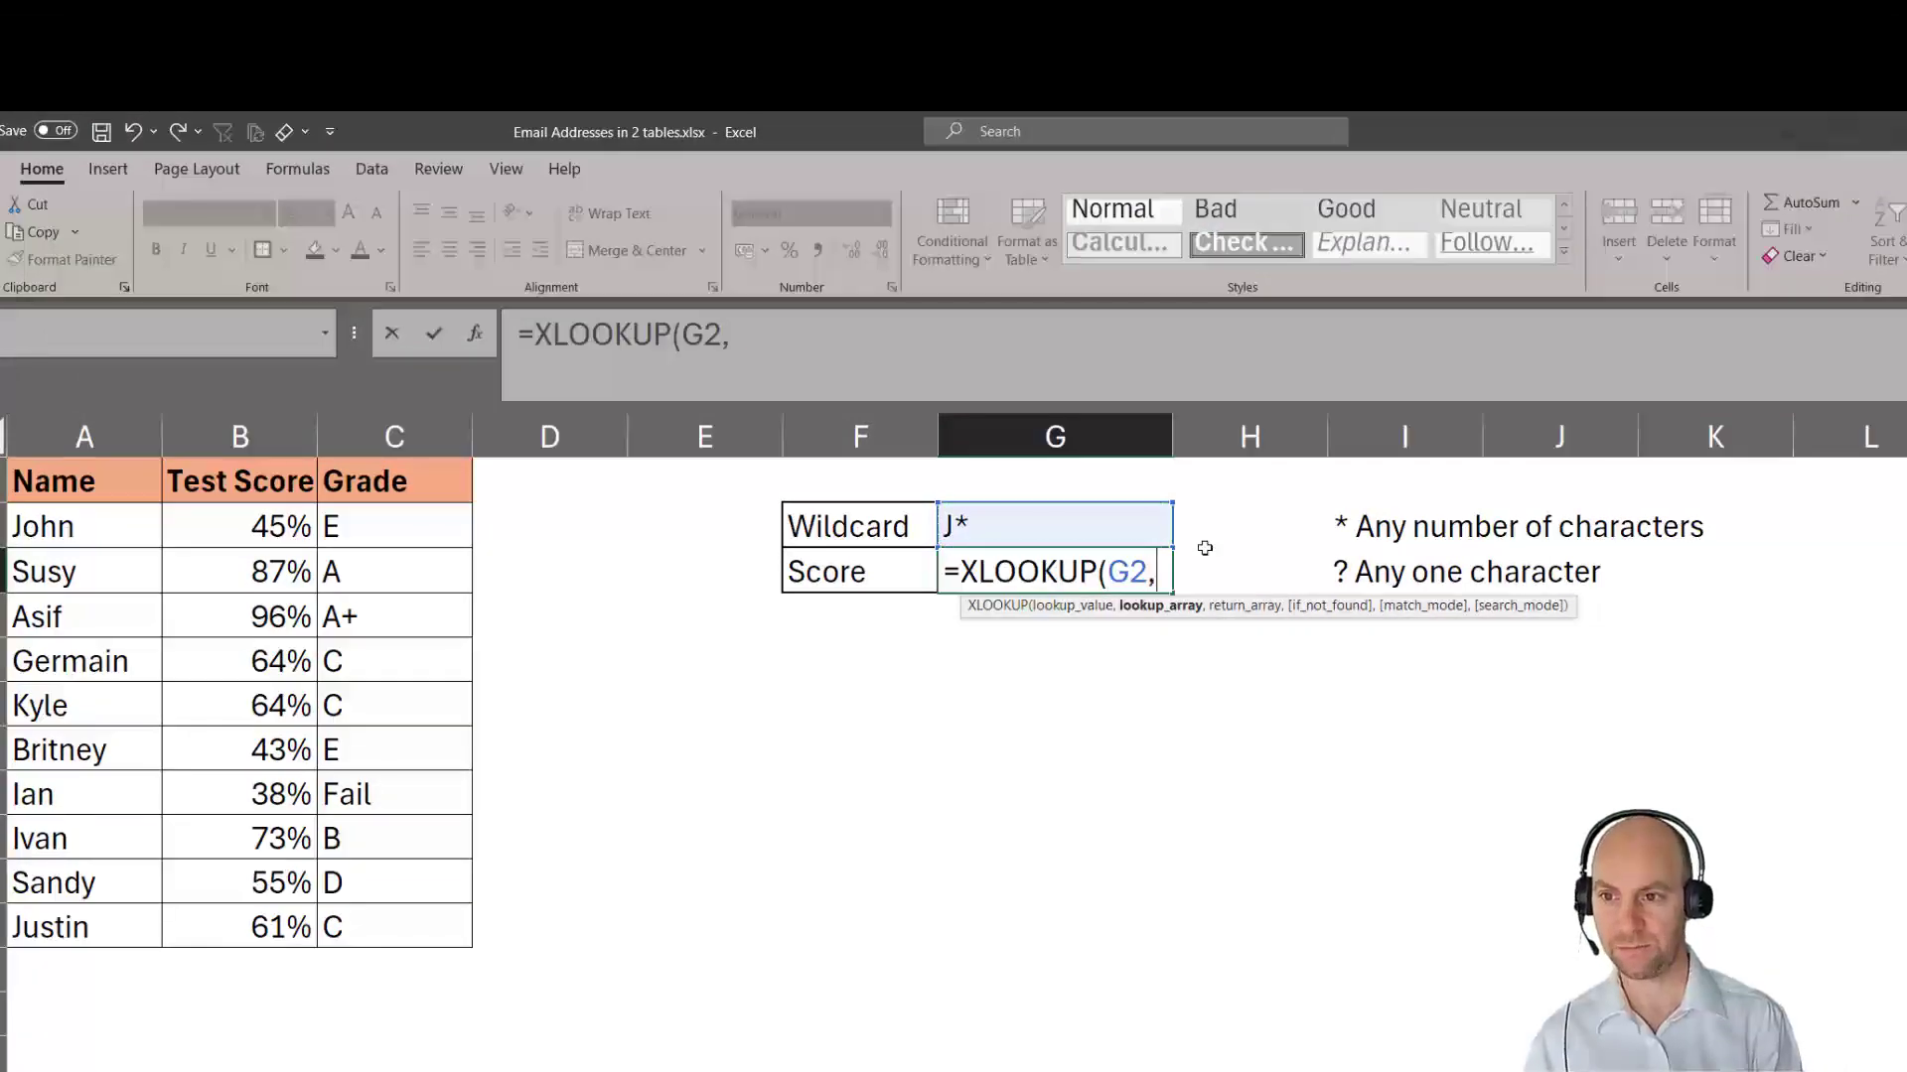
Set the lookup array to the names in $A$2:$A$11 and the return array to the grades in $C$2:$C$11, both as absolute references.
{"action": "left_click_drag", "start_coordinate": [85, 537], "coordinate": [94, 907]}
{"action": "key", "text": "F4"}
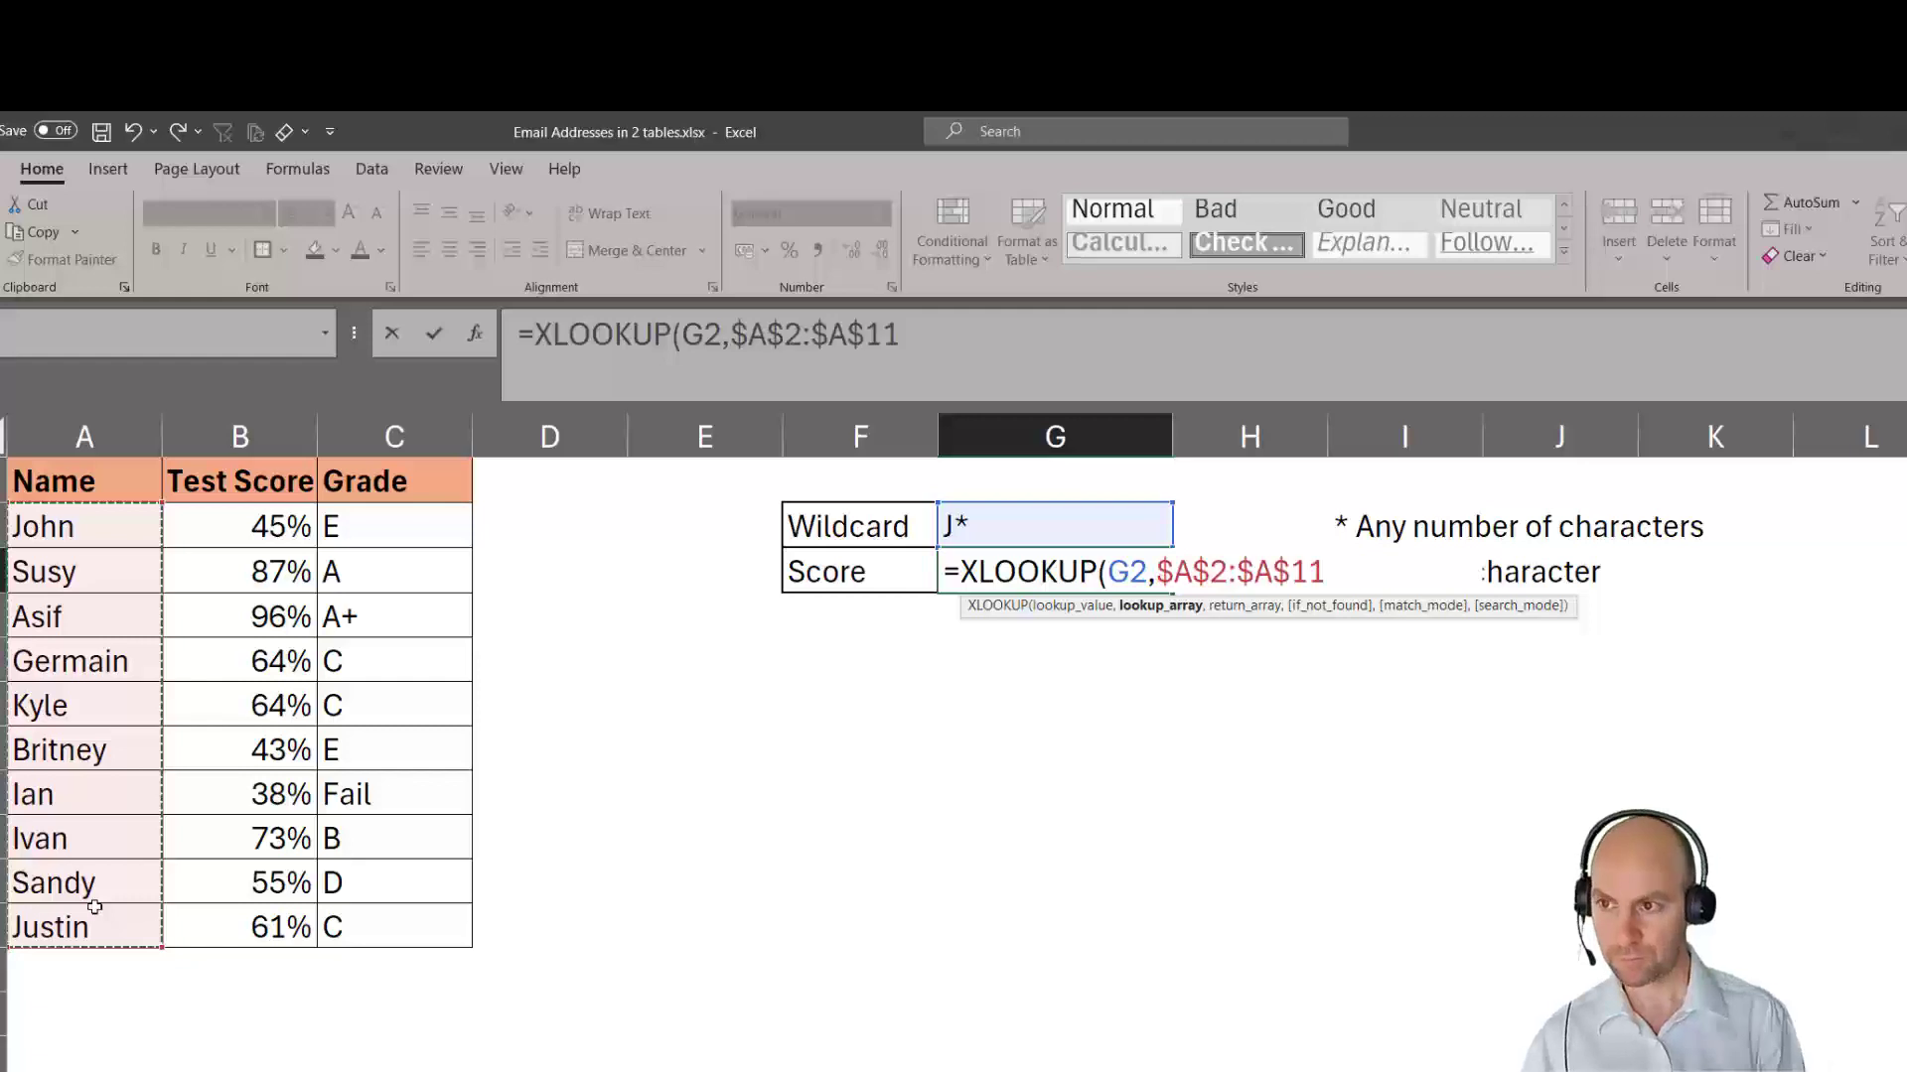
{"action": "type", "text": ","}
{"action": "left_click_drag", "start_coordinate": [361, 527], "coordinate": [362, 916]}
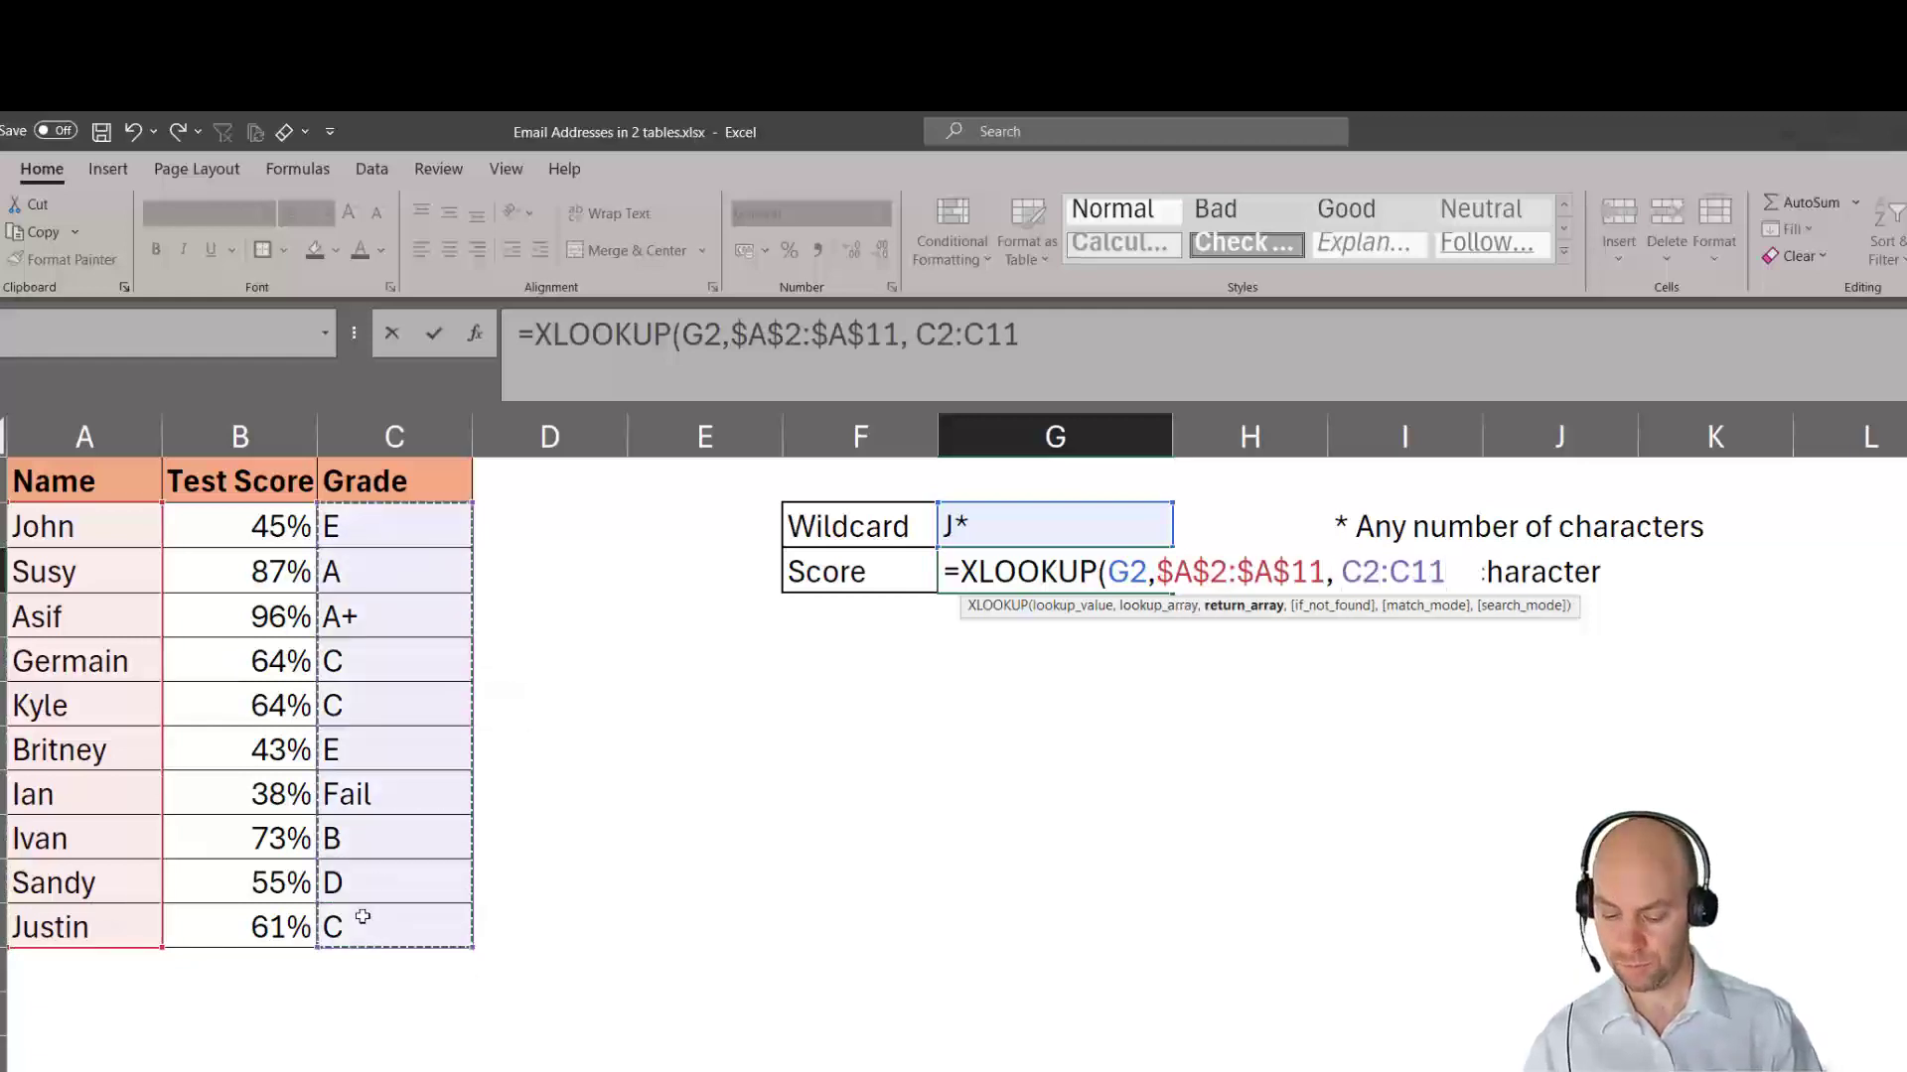
{"action": "key", "text": "F4"}
Add "Not found" as the if-not-found argument of the G3 formula.
{"action": "type", "text": ",\""}
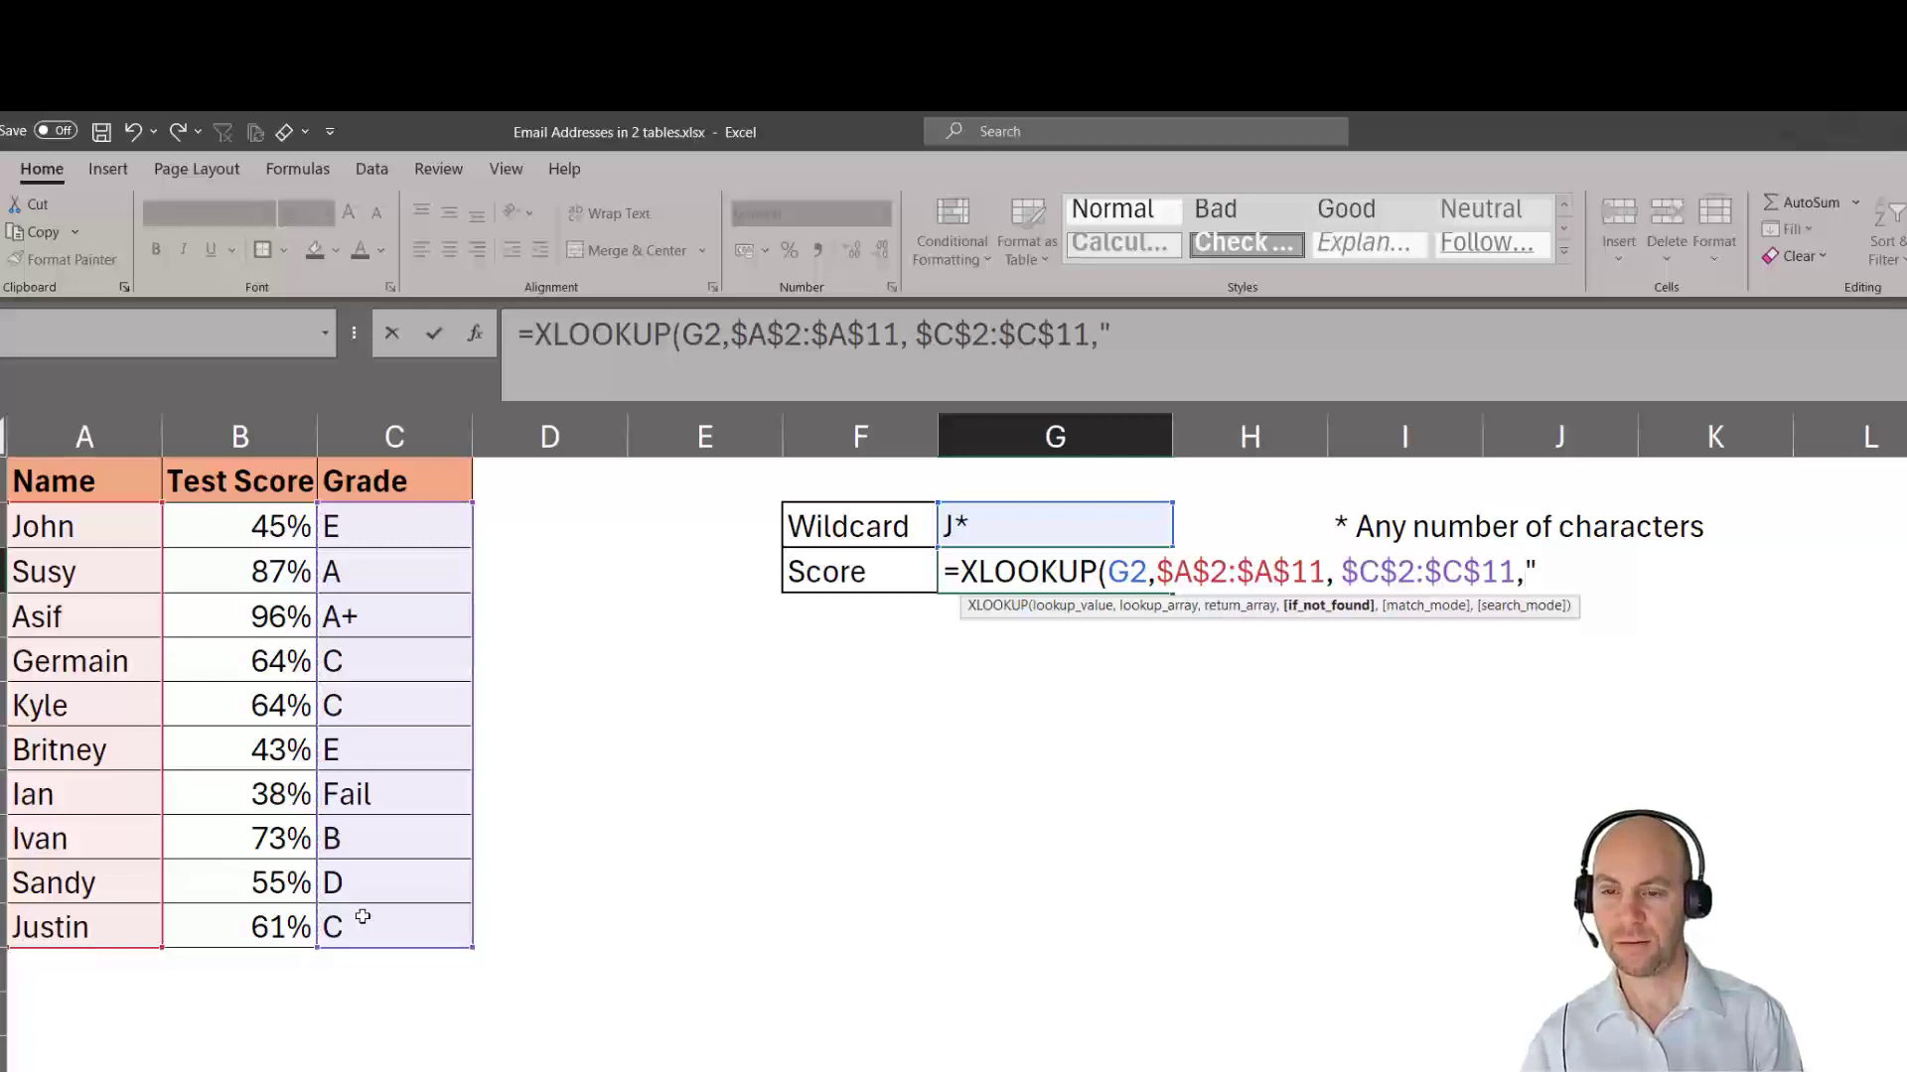
{"action": "type", "text": "Not found\""}
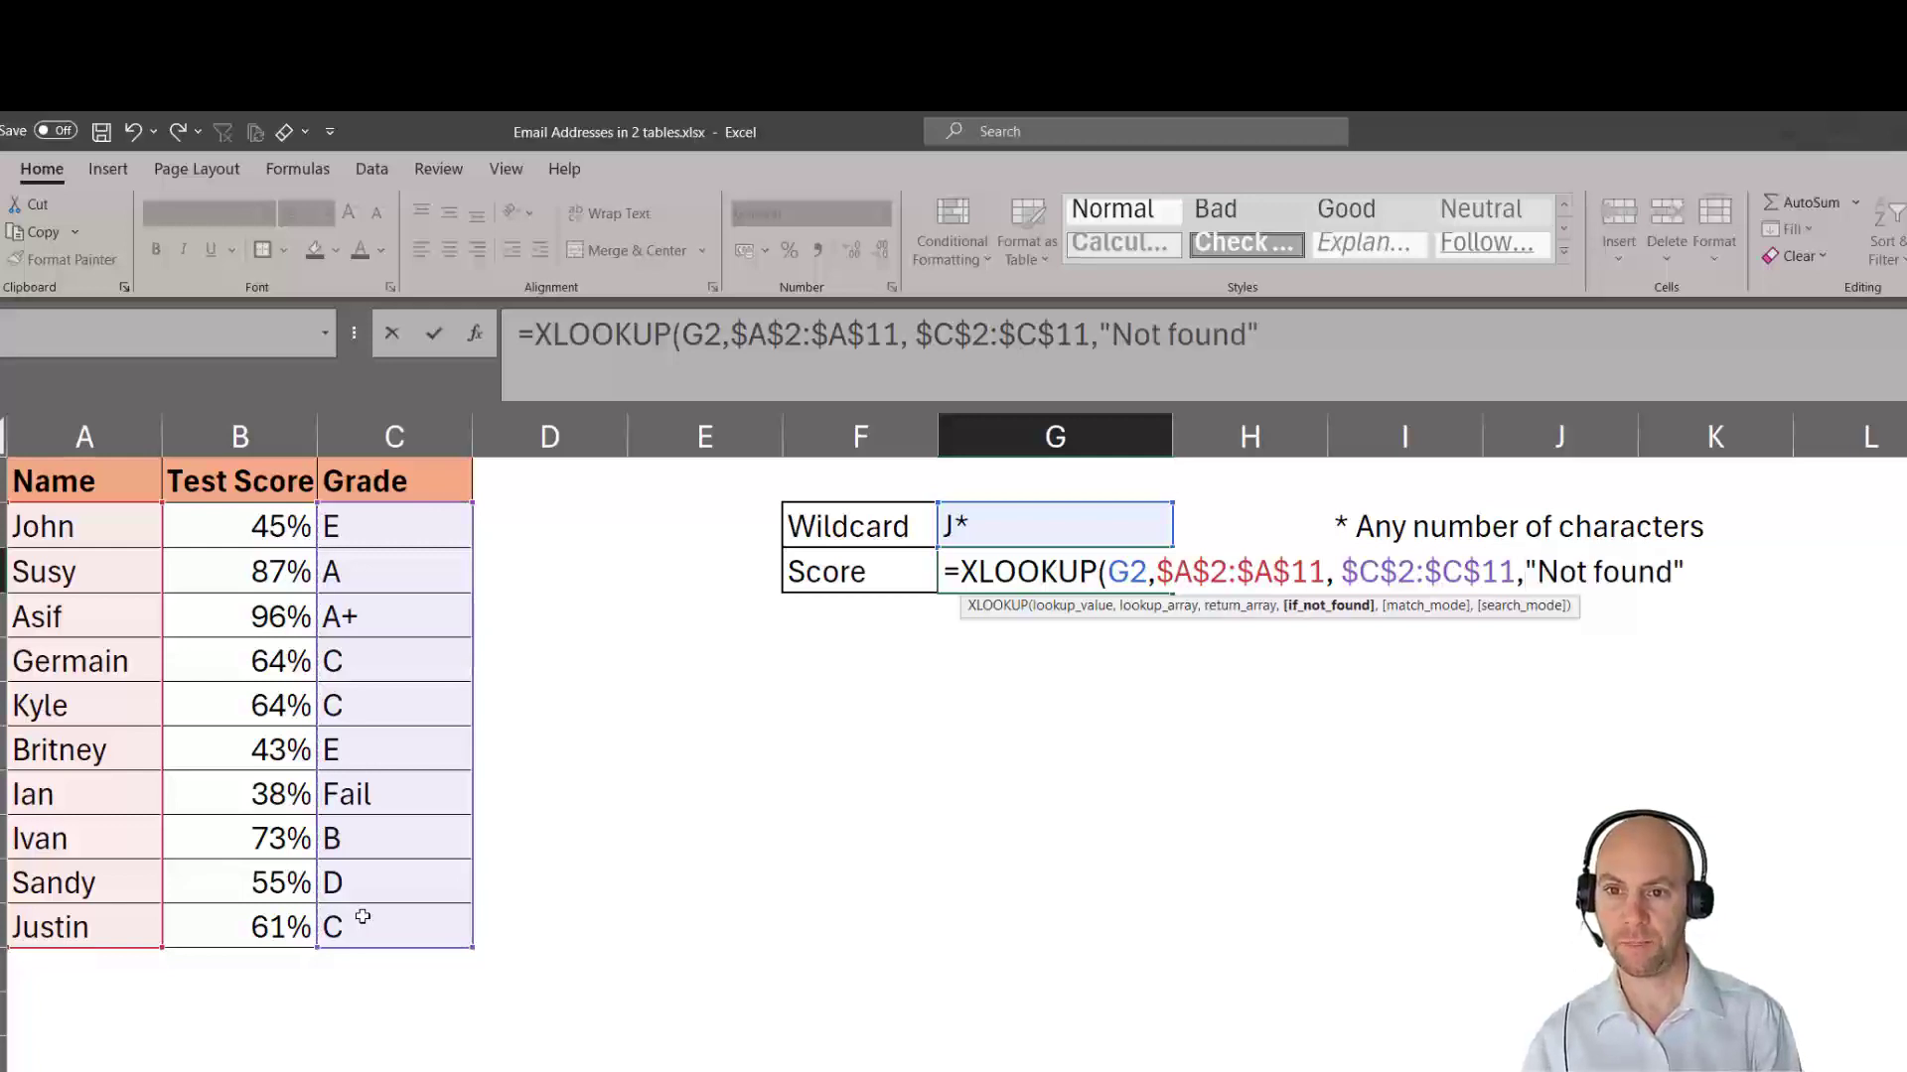
{"action": "type", "text": ","}
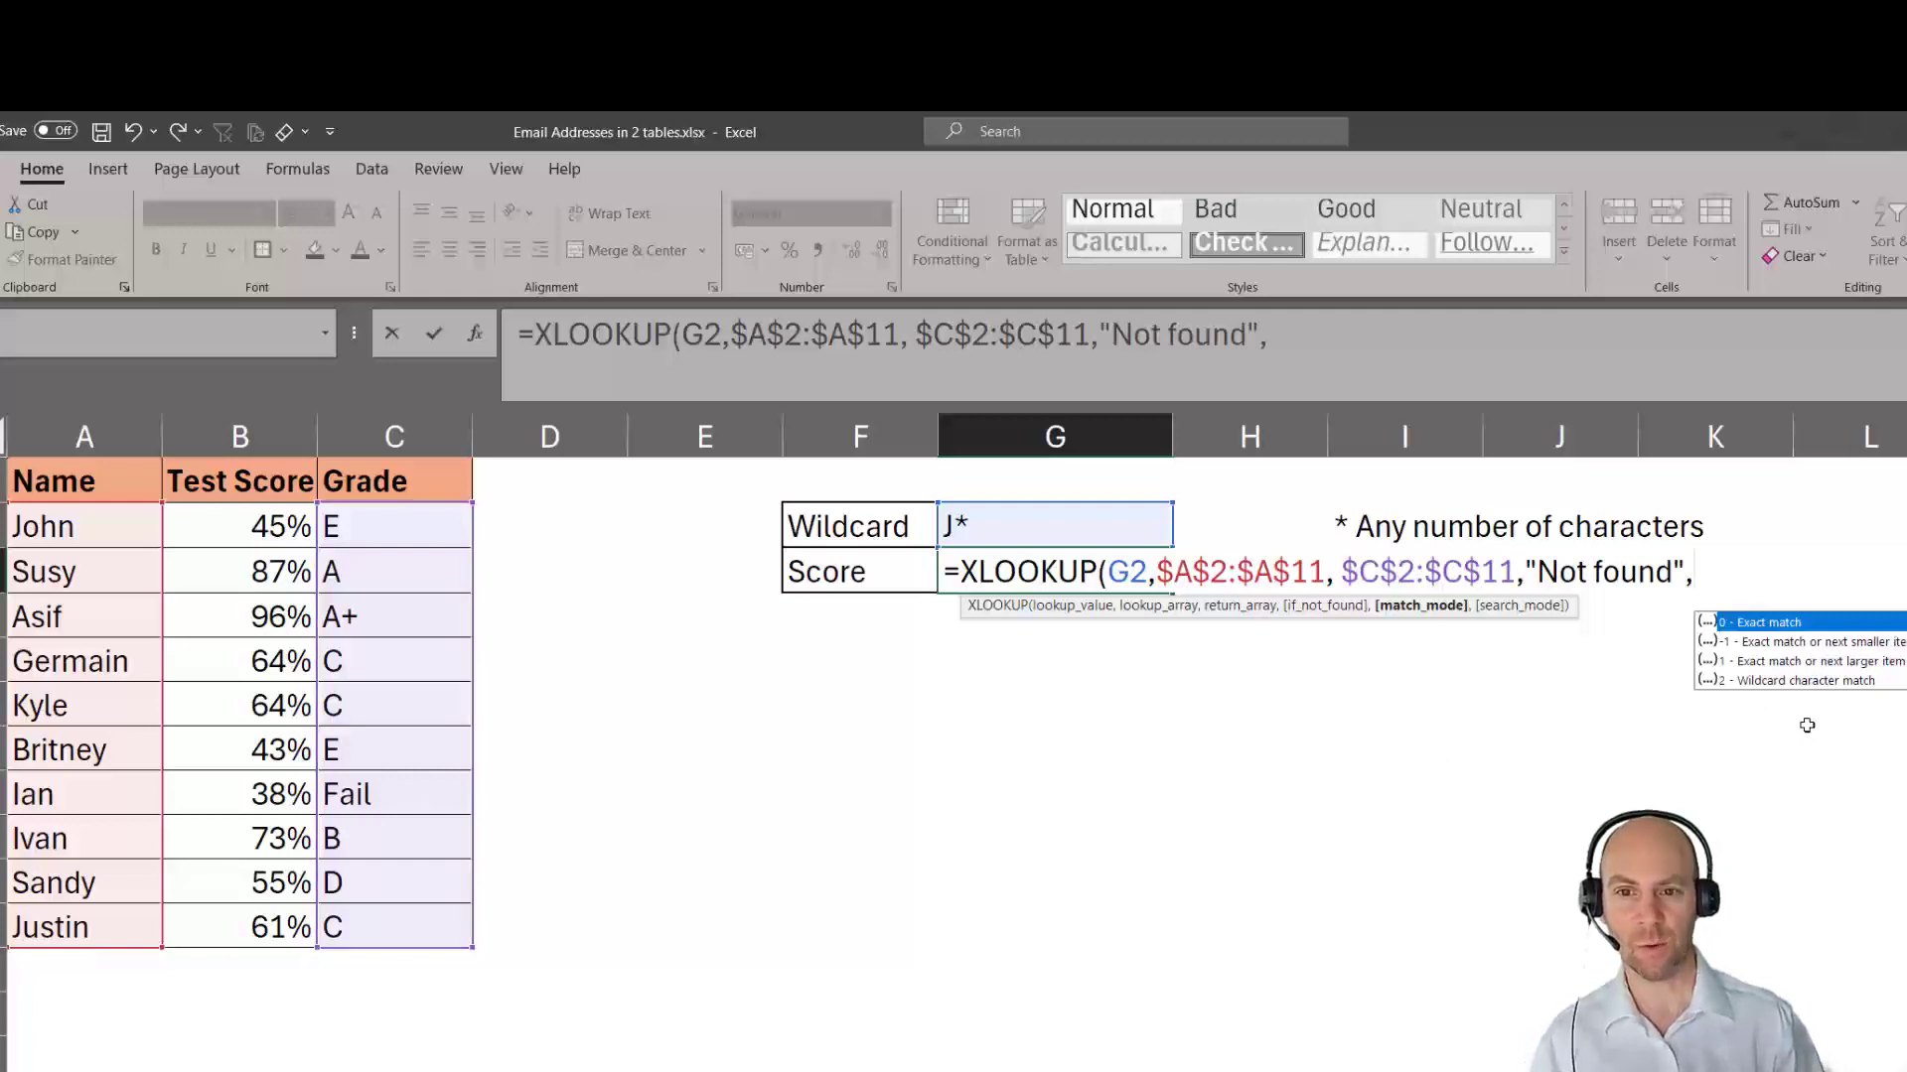
Set match mode to 2 (wildcard character match) and search mode to 1 (first-to-last), and complete the G3 formula.
{"action": "key", "text": "Down"}
{"action": "key", "text": "Down"}
{"action": "key", "text": "Down"}
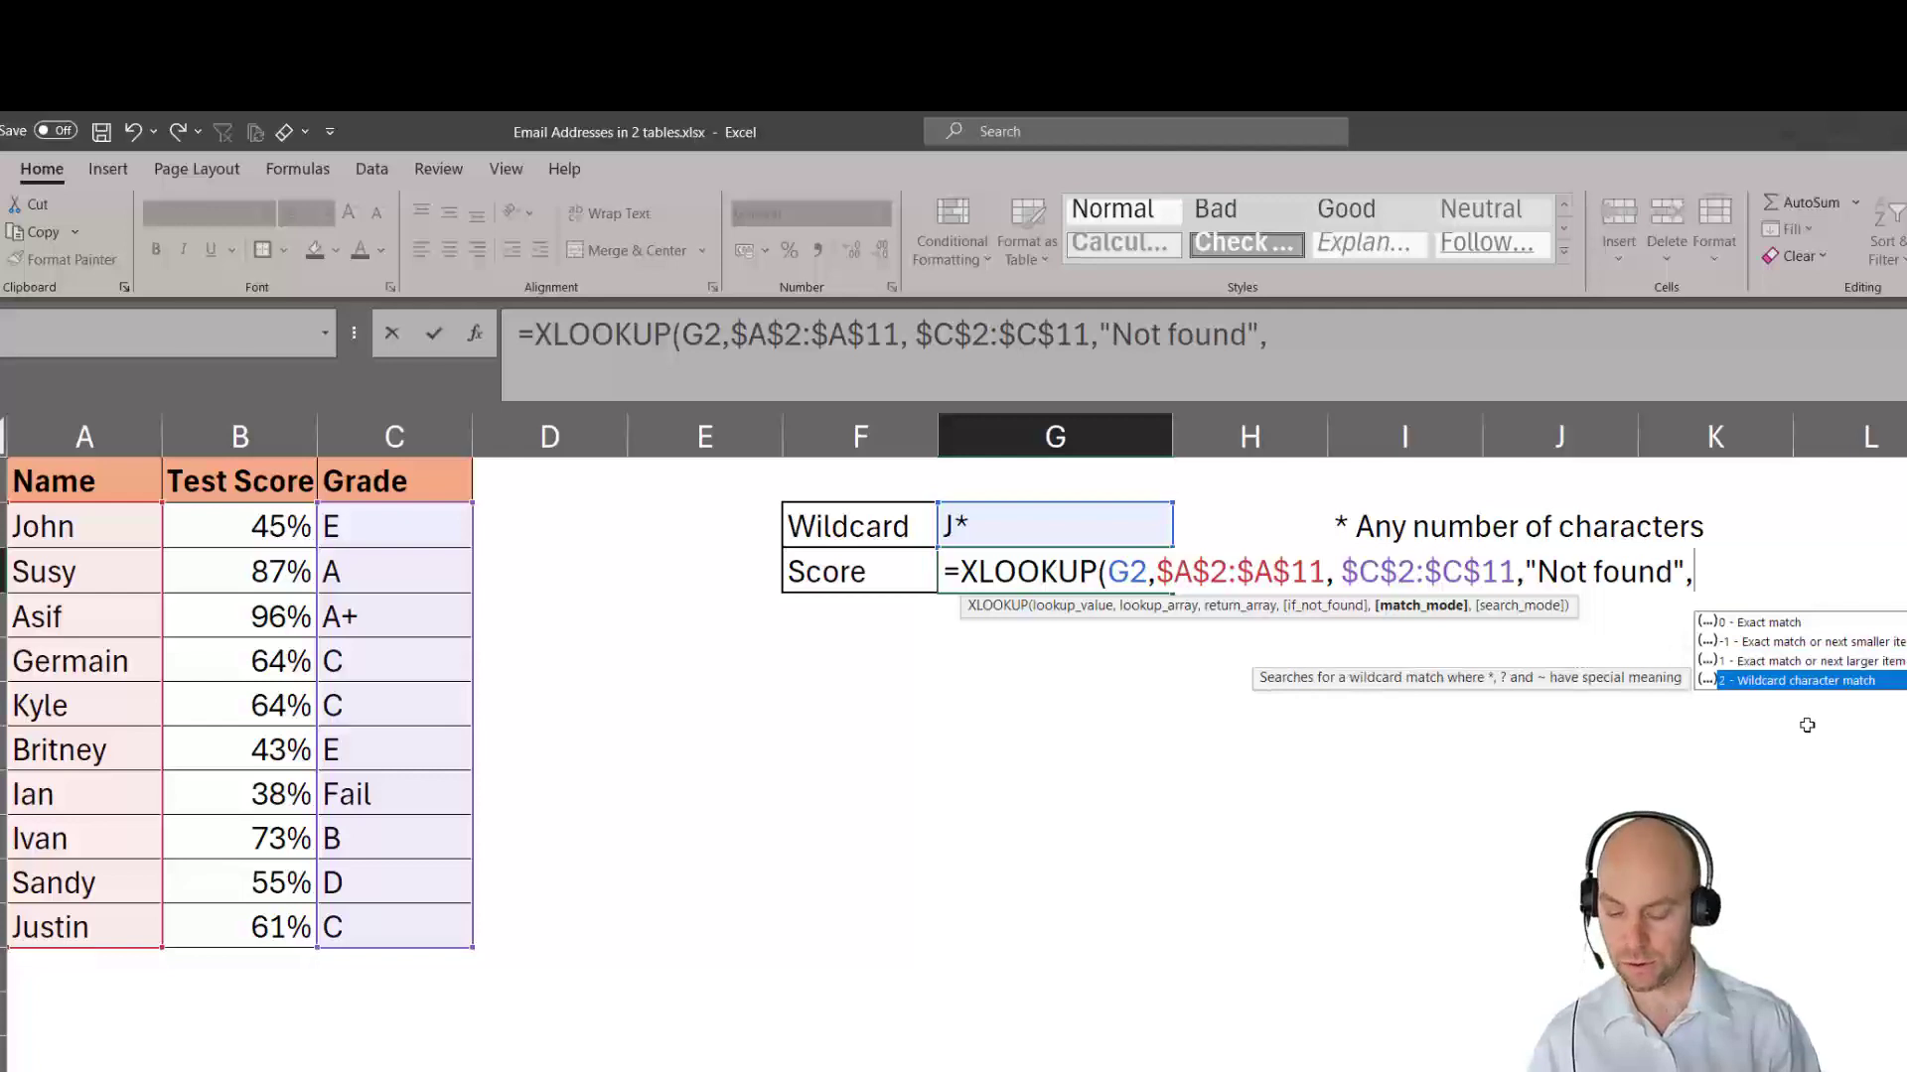
{"action": "key", "text": "Tab"}
{"action": "type", "text": ",1"}
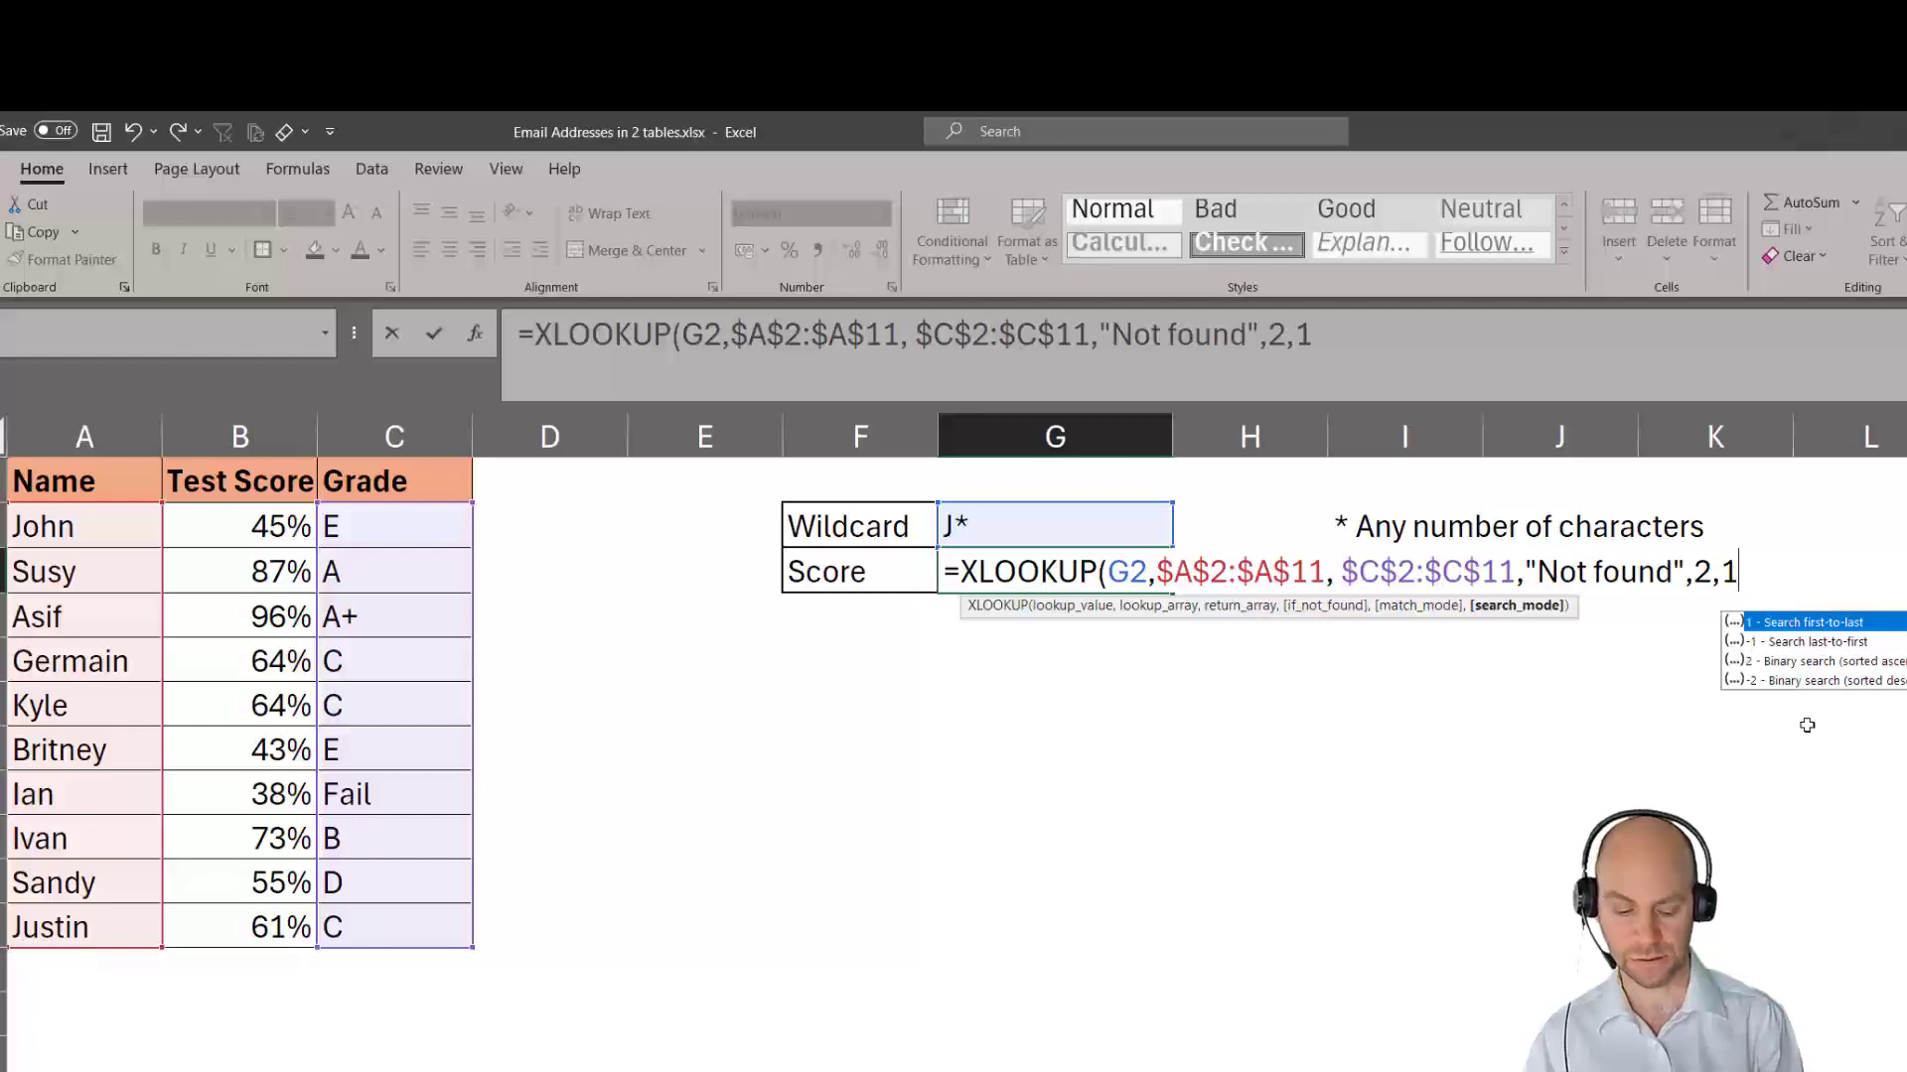
{"action": "type", "text": ")"}
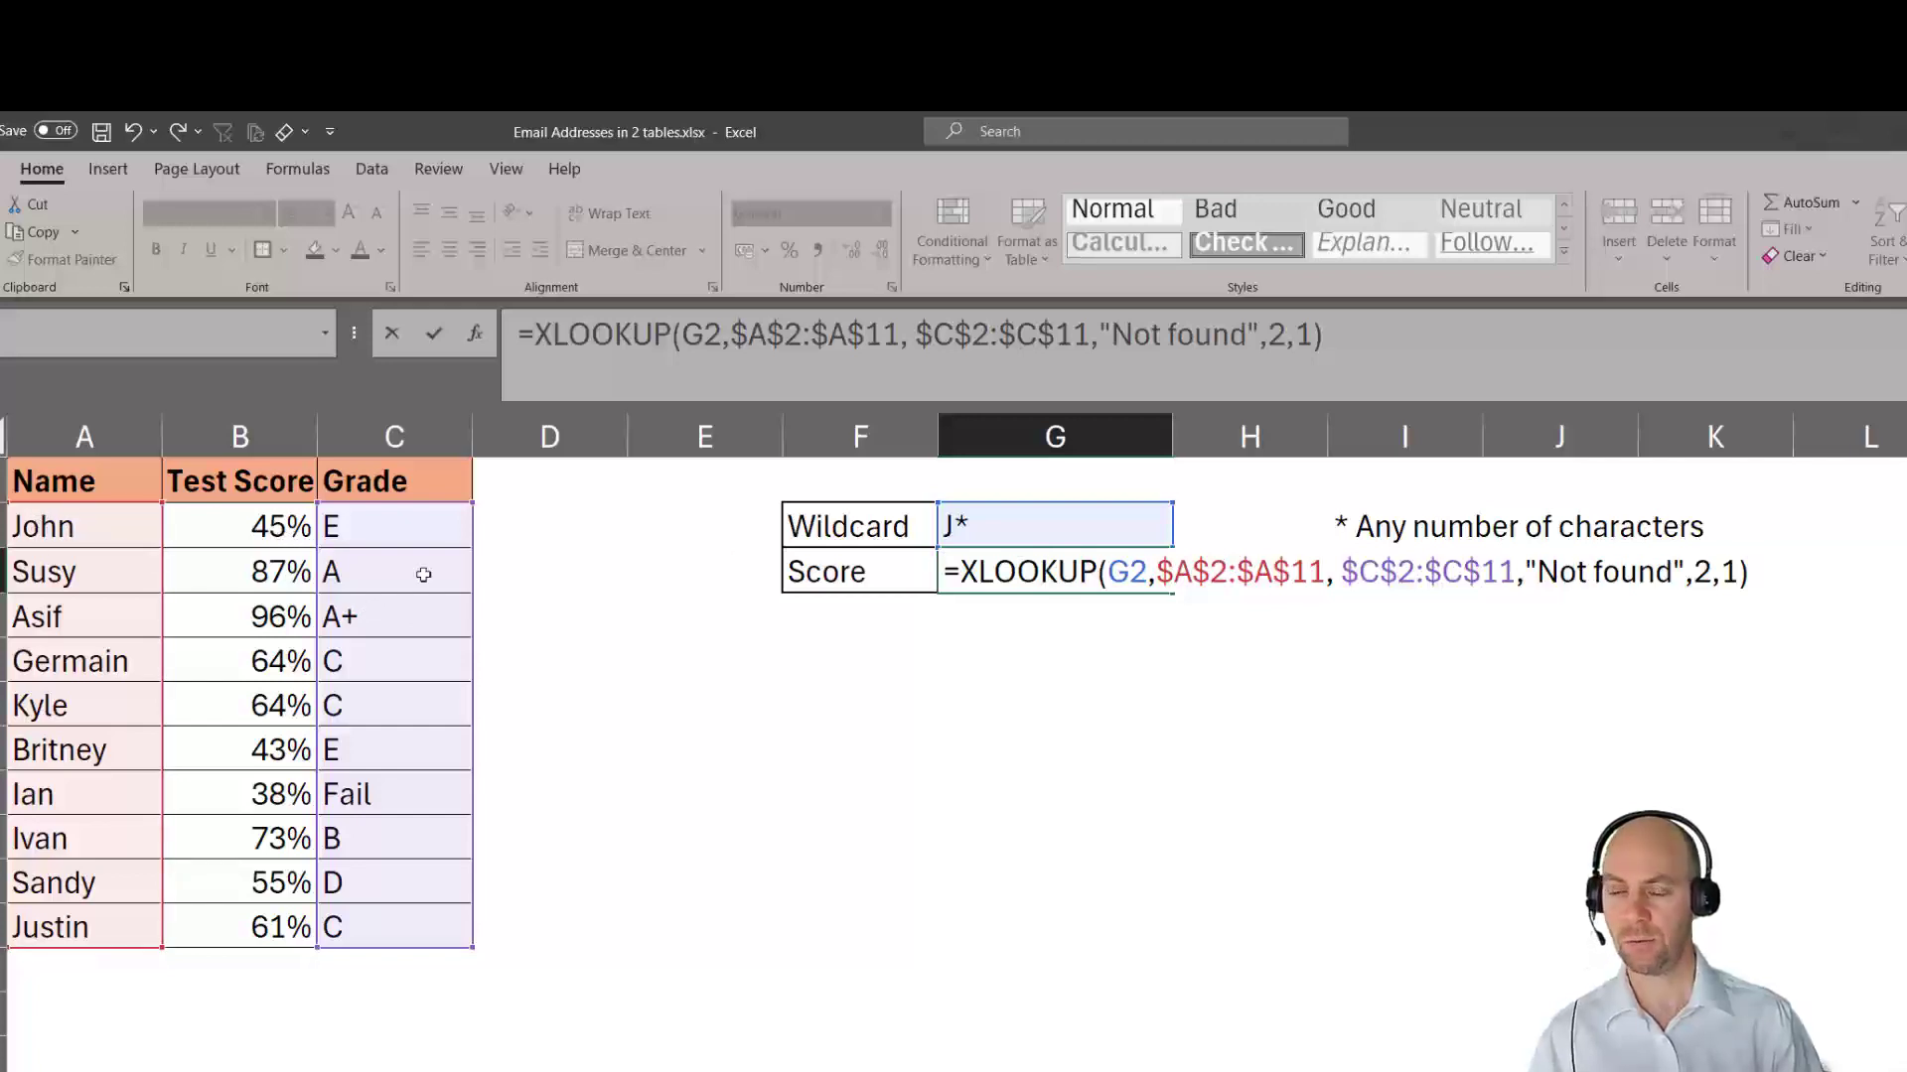
{"action": "key", "text": "Return"}
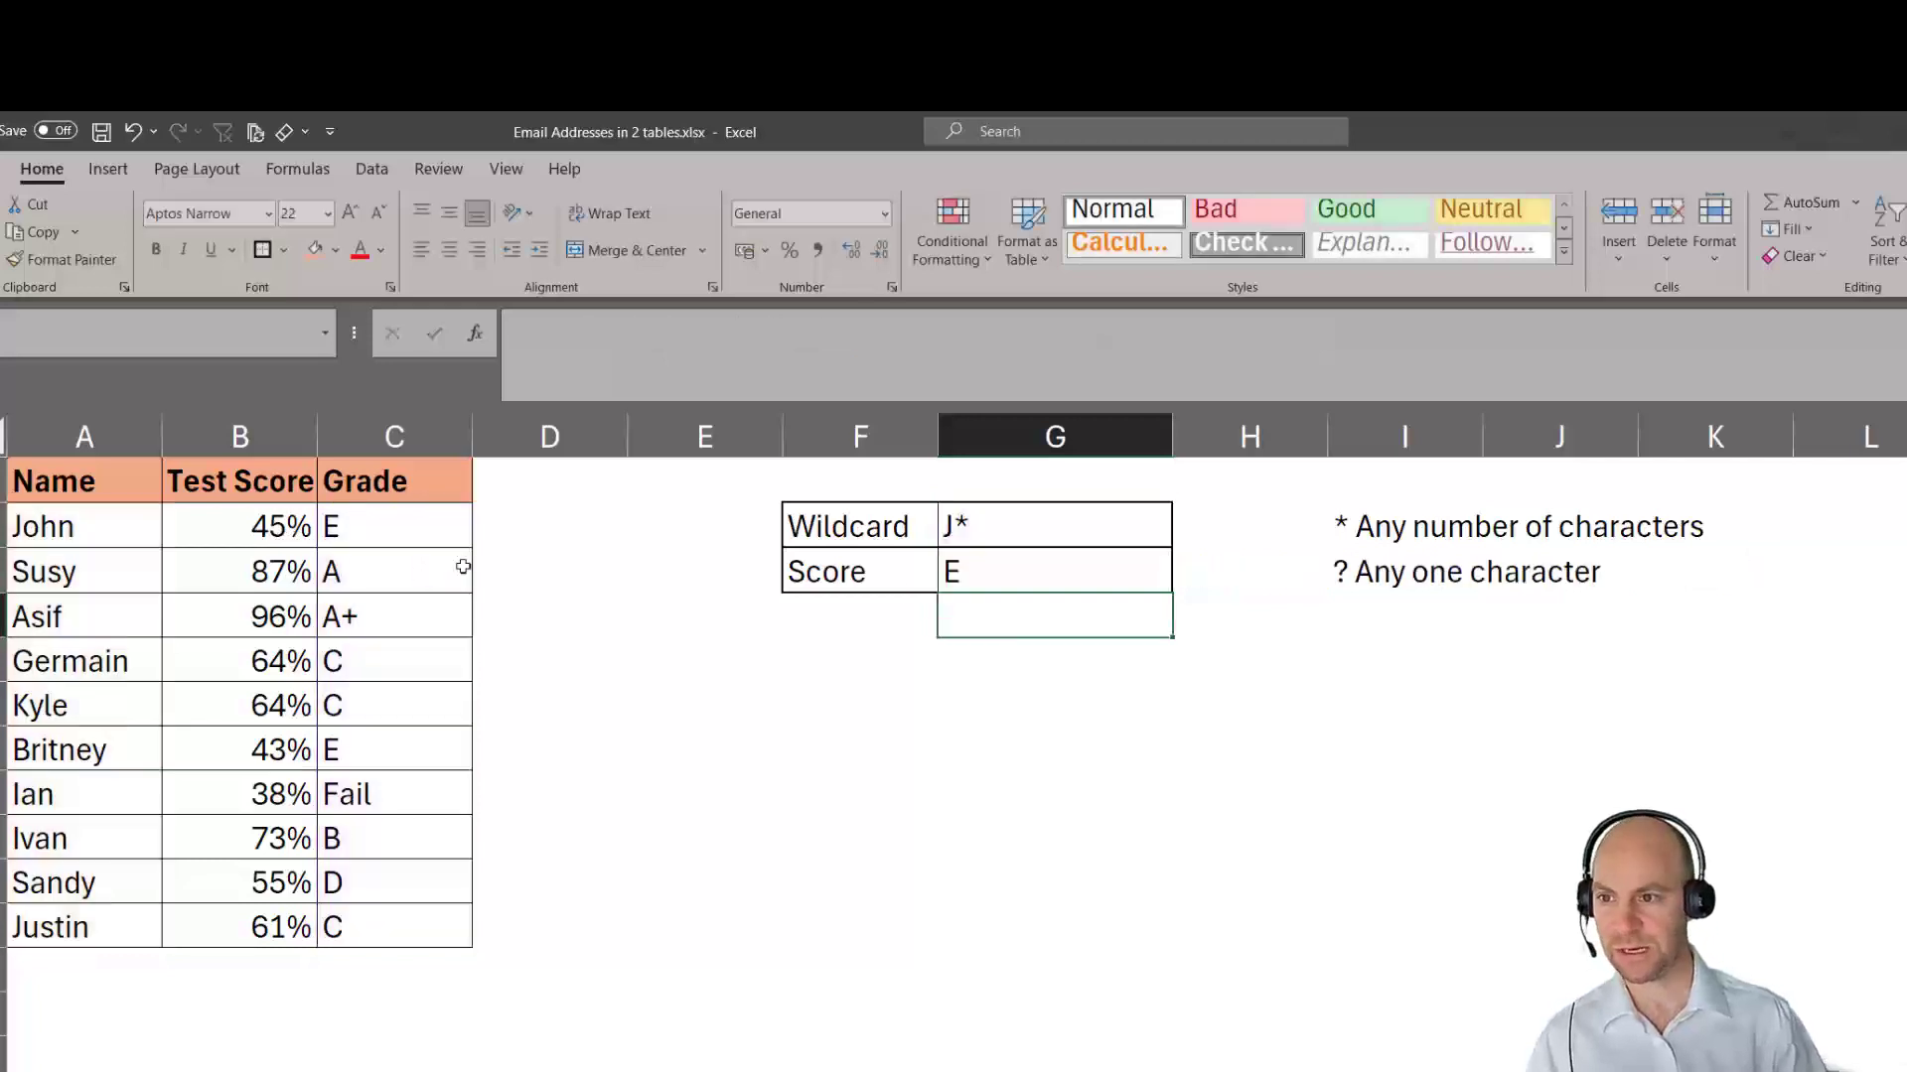
Change the search mode in the G3 XLOOKUP formula to -1 (search last-to-first) and review the updated cell.
{"action": "left_click", "coordinate": [1041, 575]}
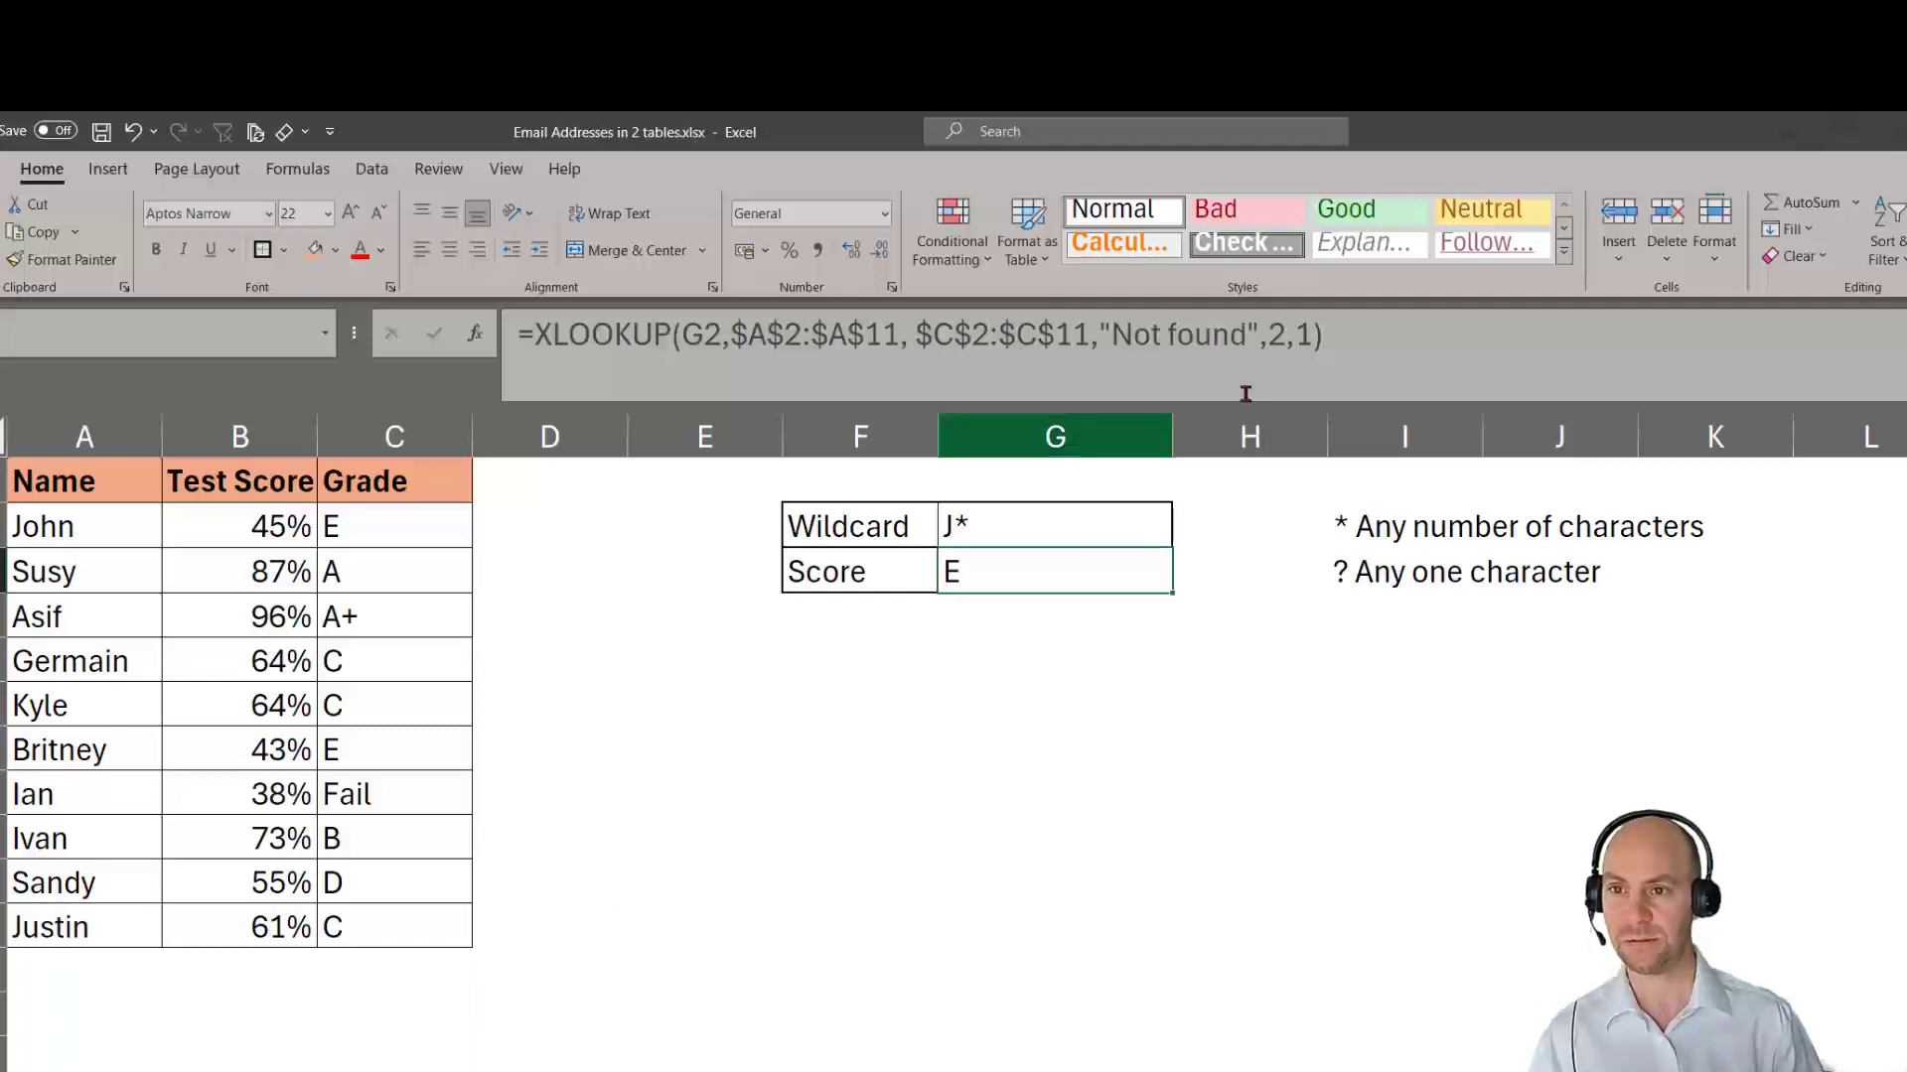
{"action": "left_click", "coordinate": [1312, 338]}
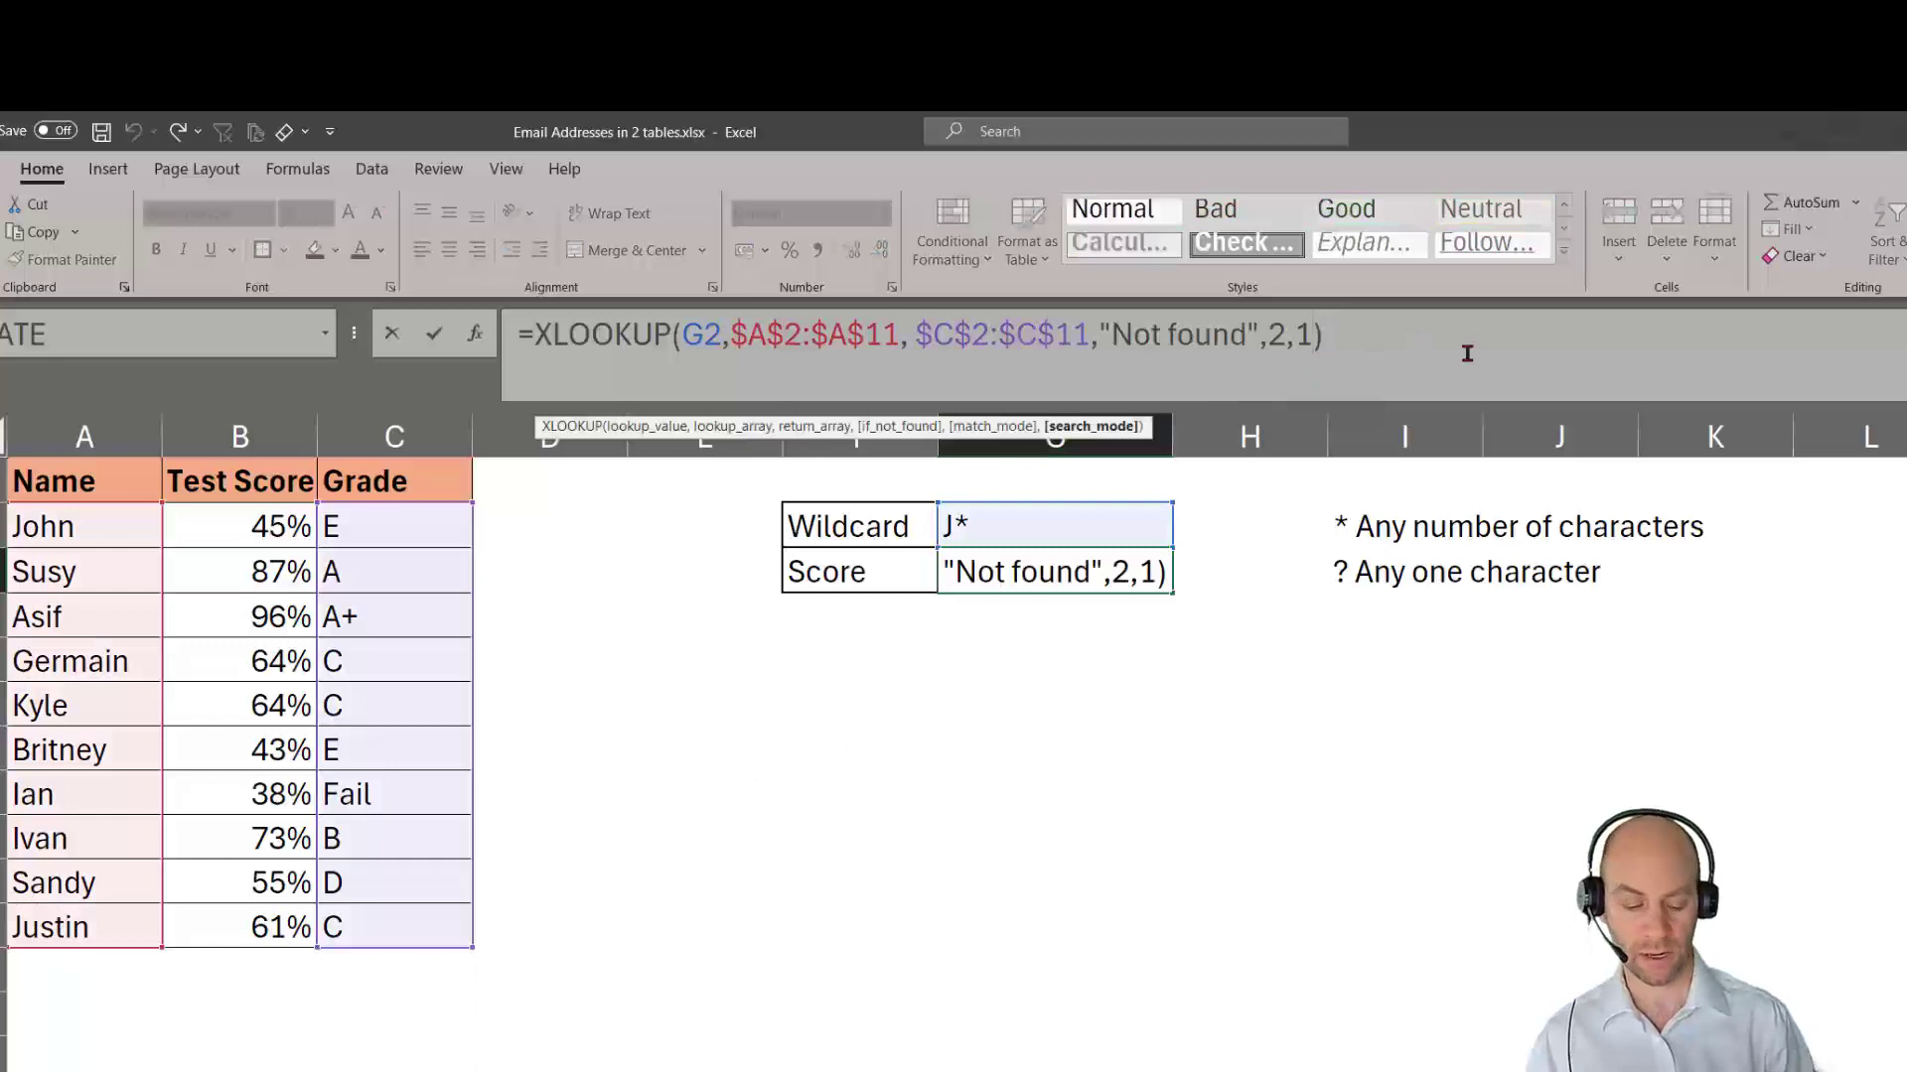
{"action": "key", "text": "BackSpace"}
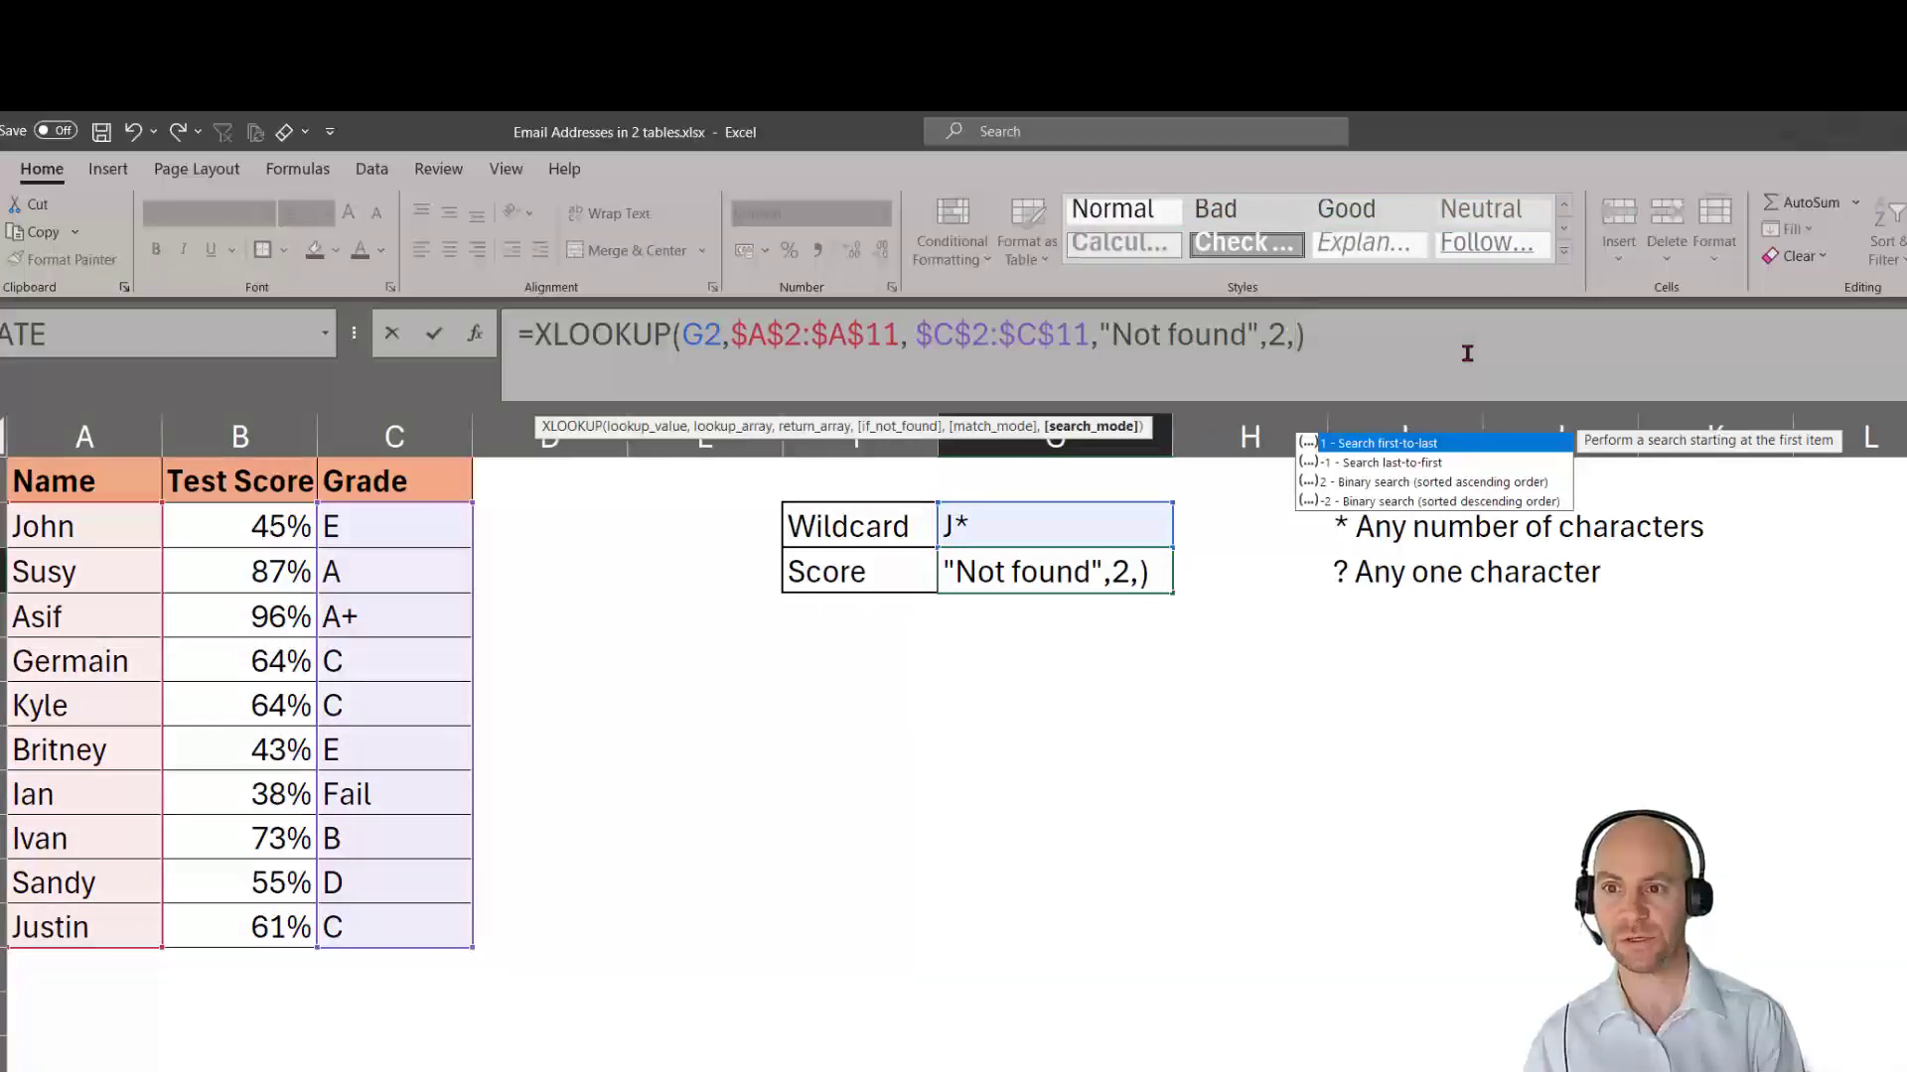
{"action": "key", "text": "Down"}
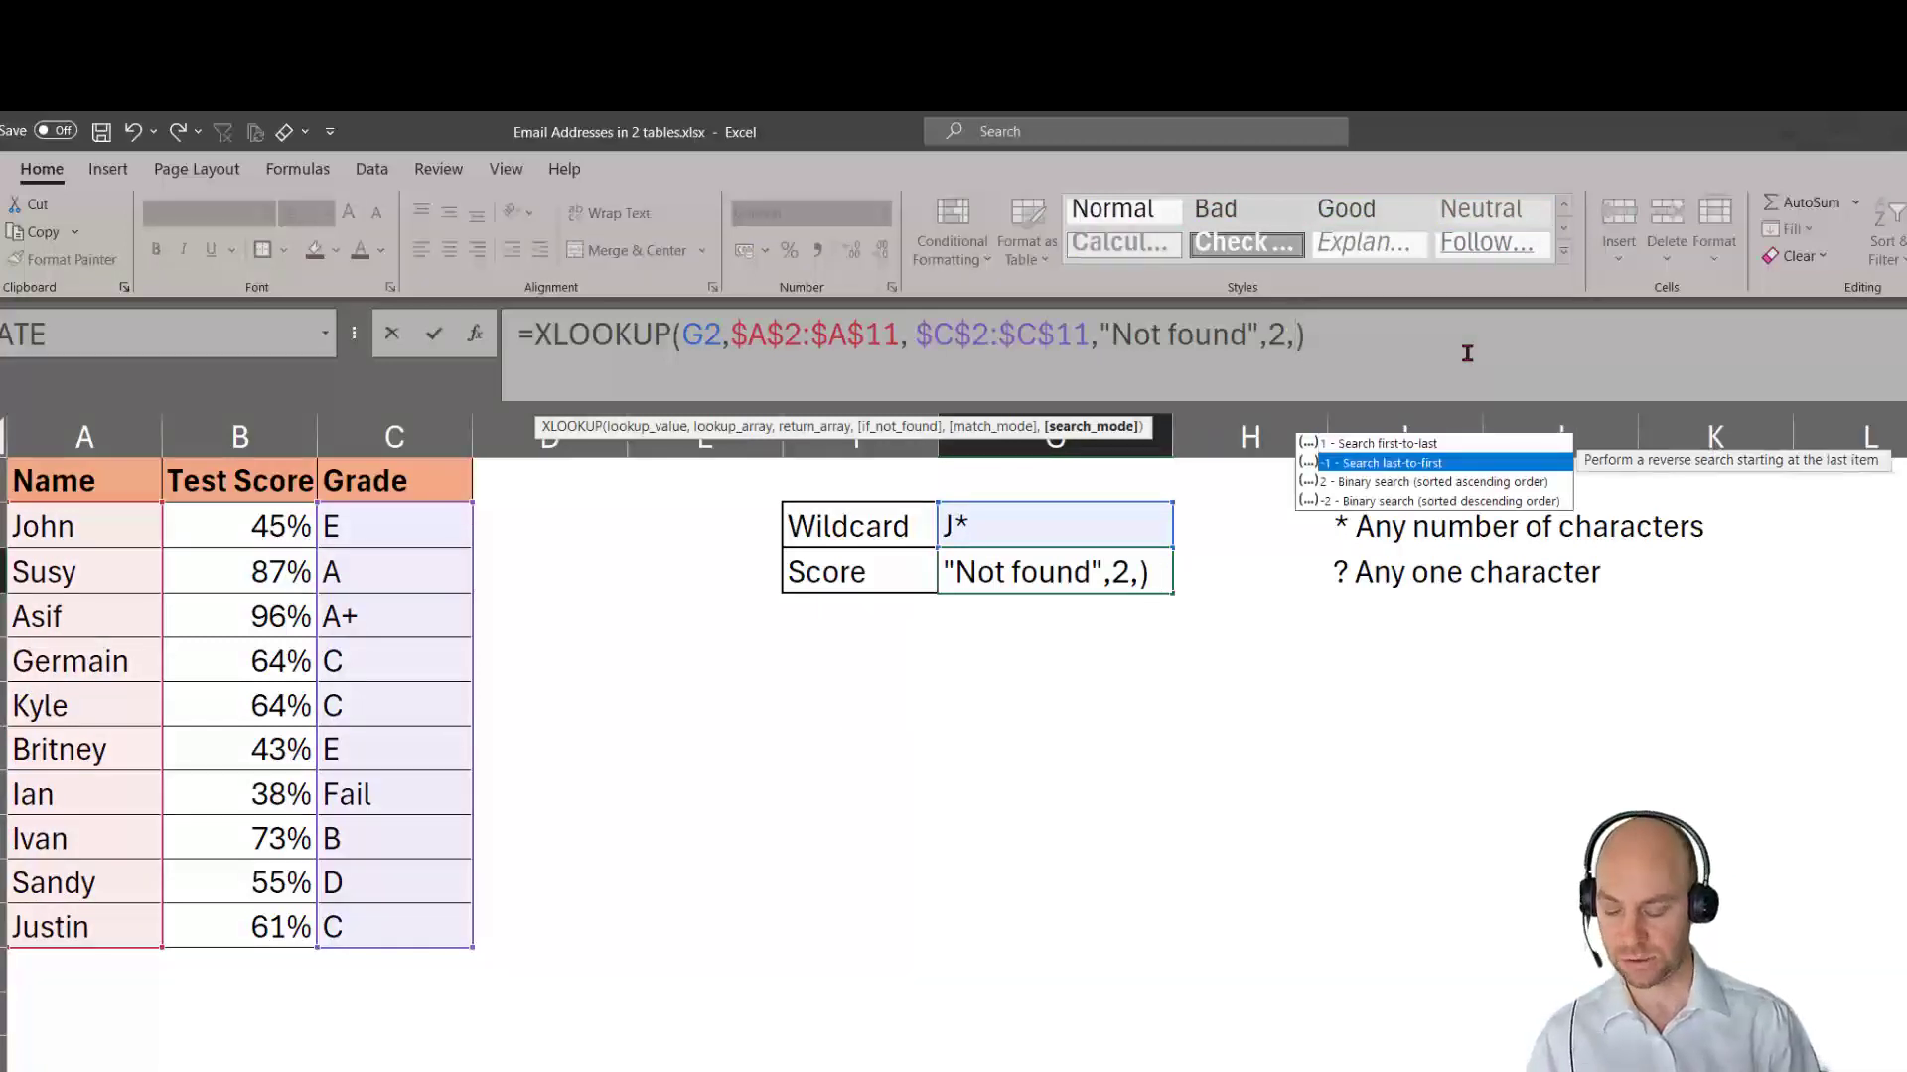
{"action": "key", "text": "Tab"}
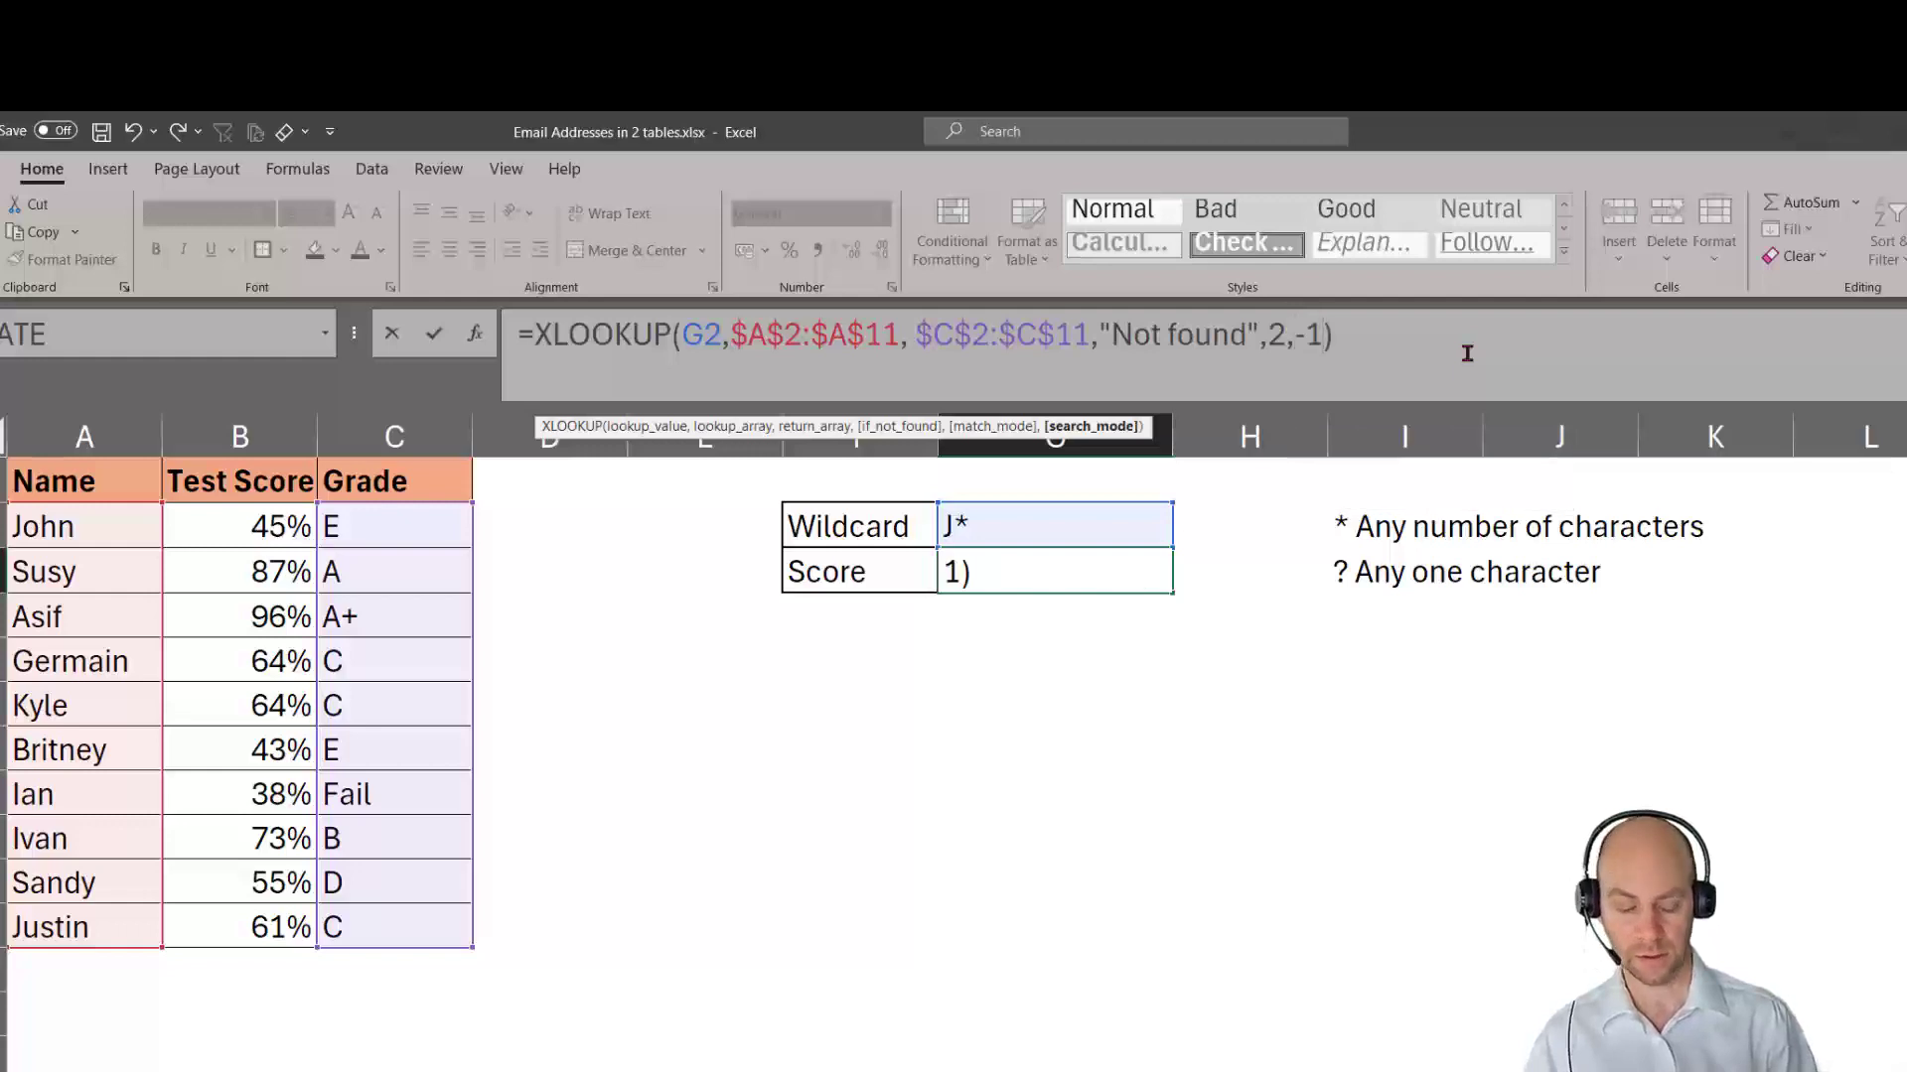
{"action": "key", "text": "Return"}
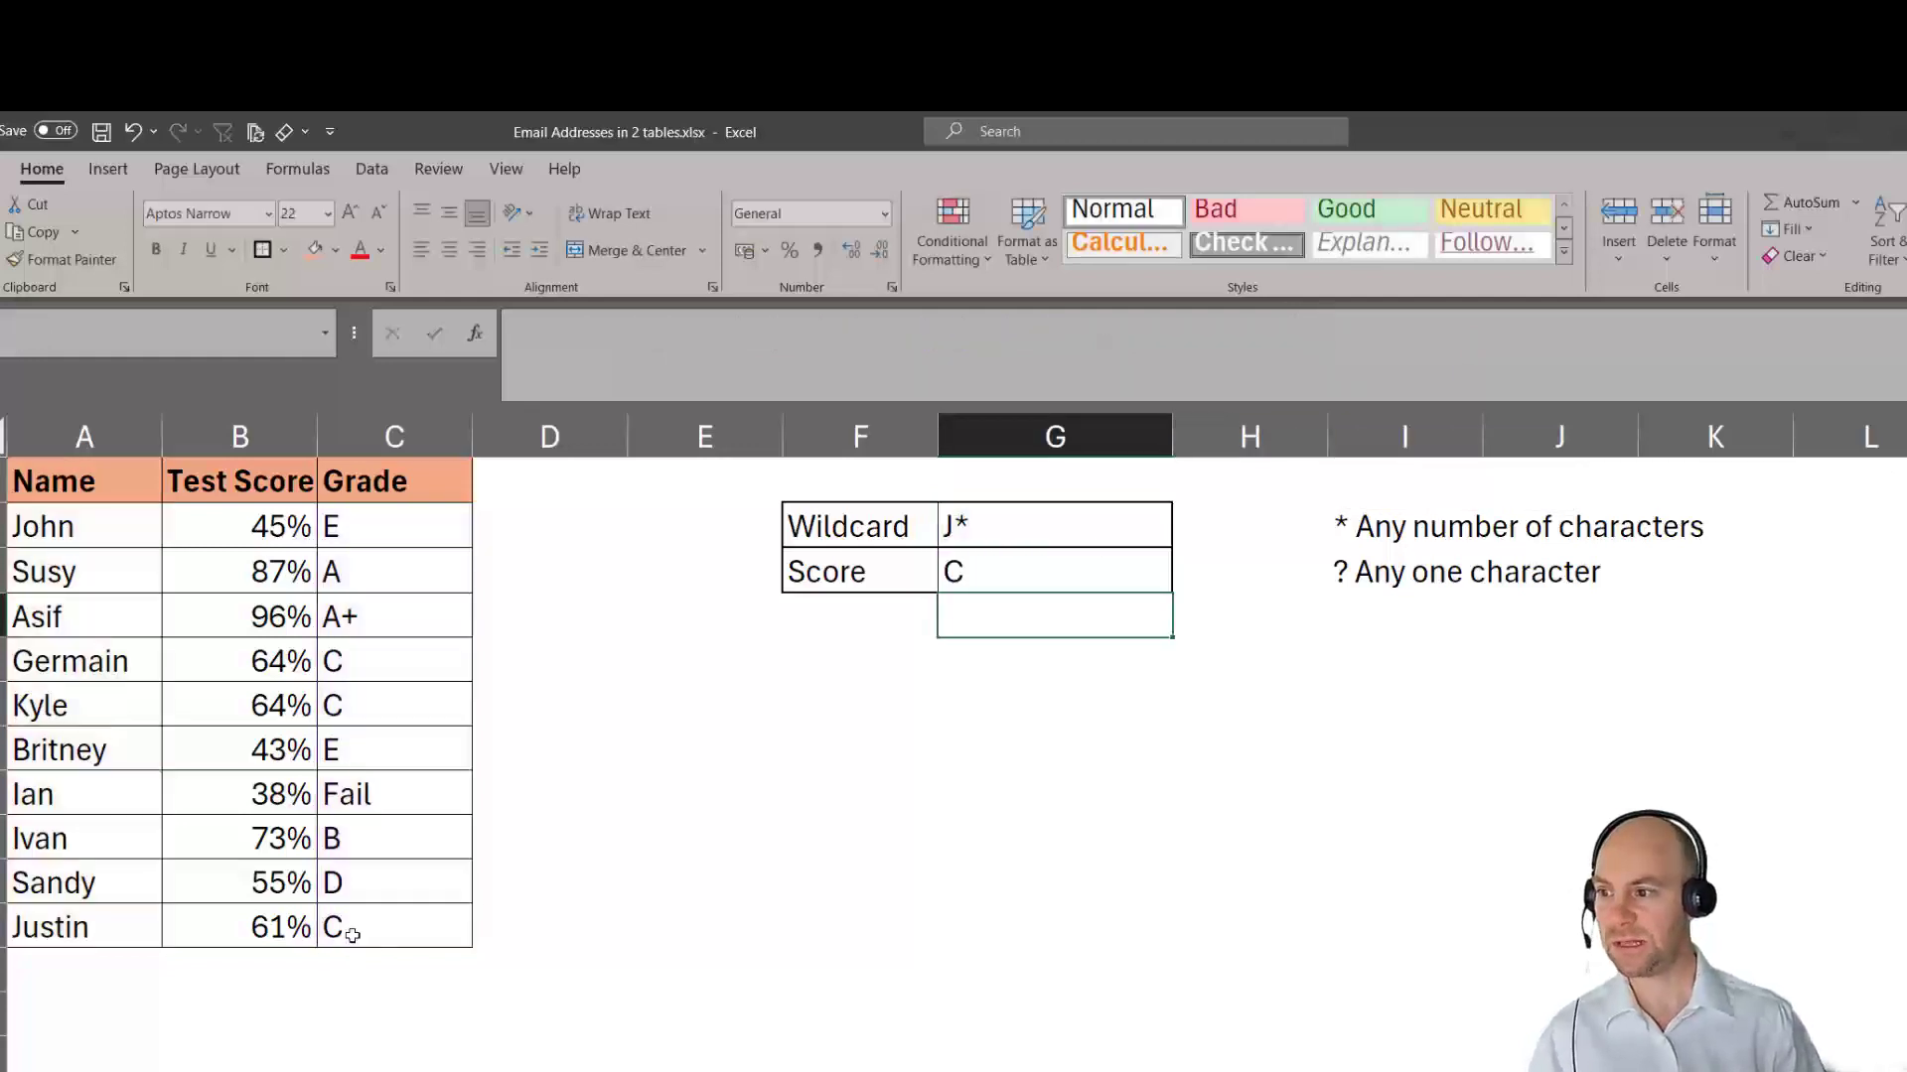
{"action": "left_click", "coordinate": [953, 570]}
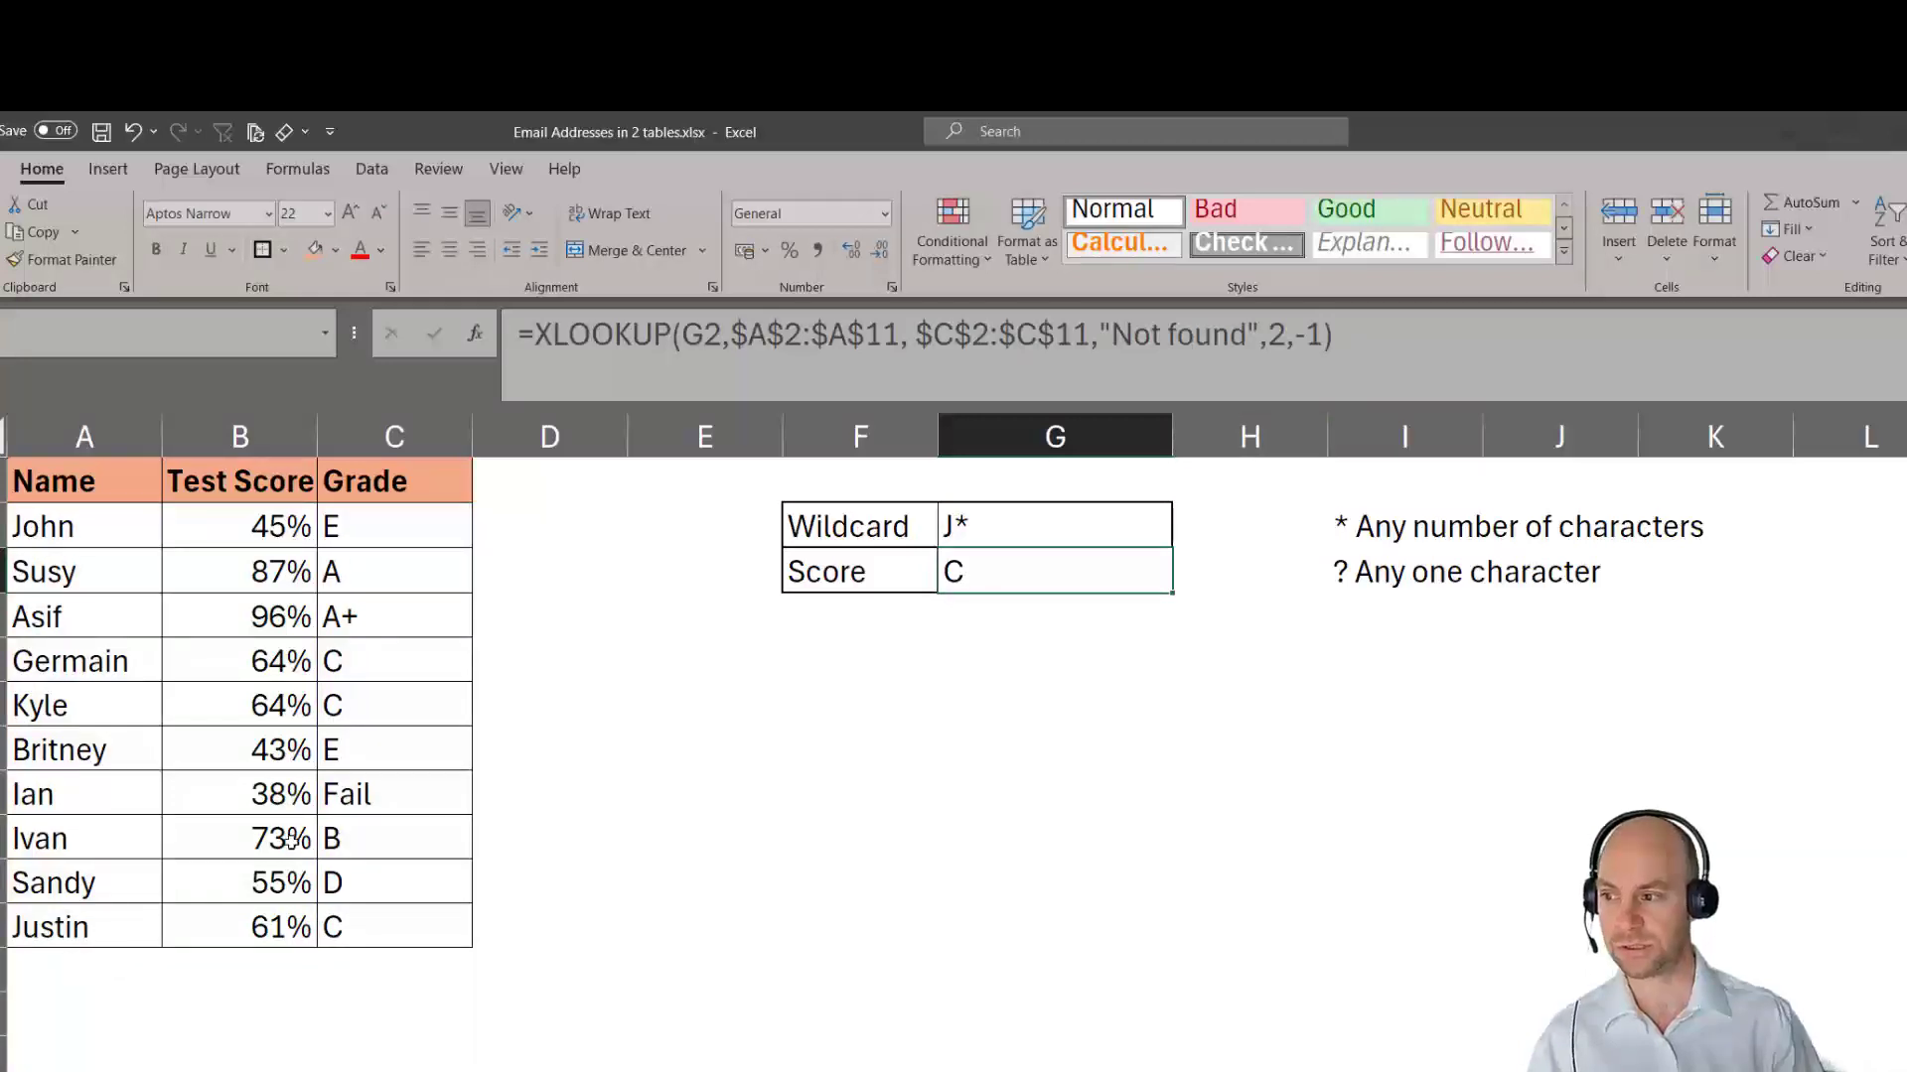
Change the wildcard search value in G2 to Jo* to look up names starting with Jo.
{"action": "left_click", "coordinate": [1020, 525]}
{"action": "left_click", "coordinate": [931, 341]}
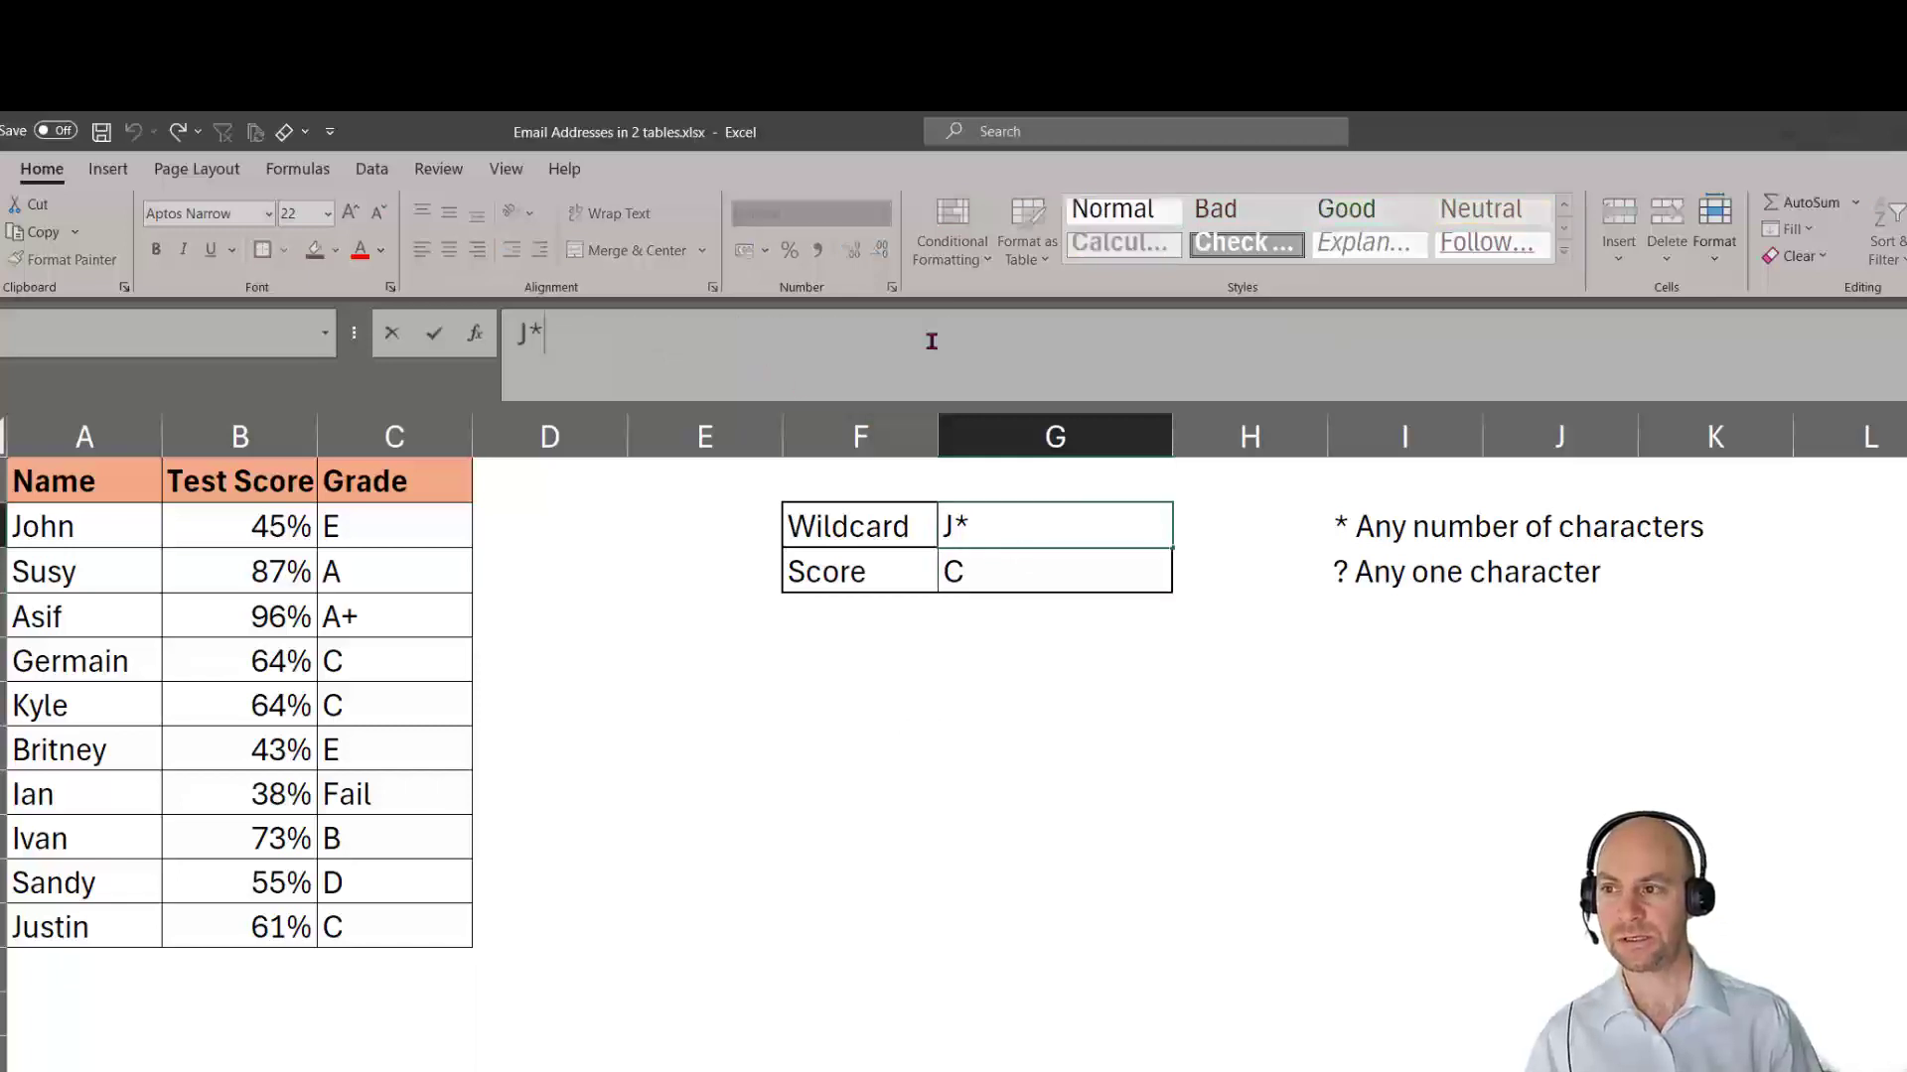
{"action": "key", "text": "BackSpace"}
{"action": "type", "text": "o"}
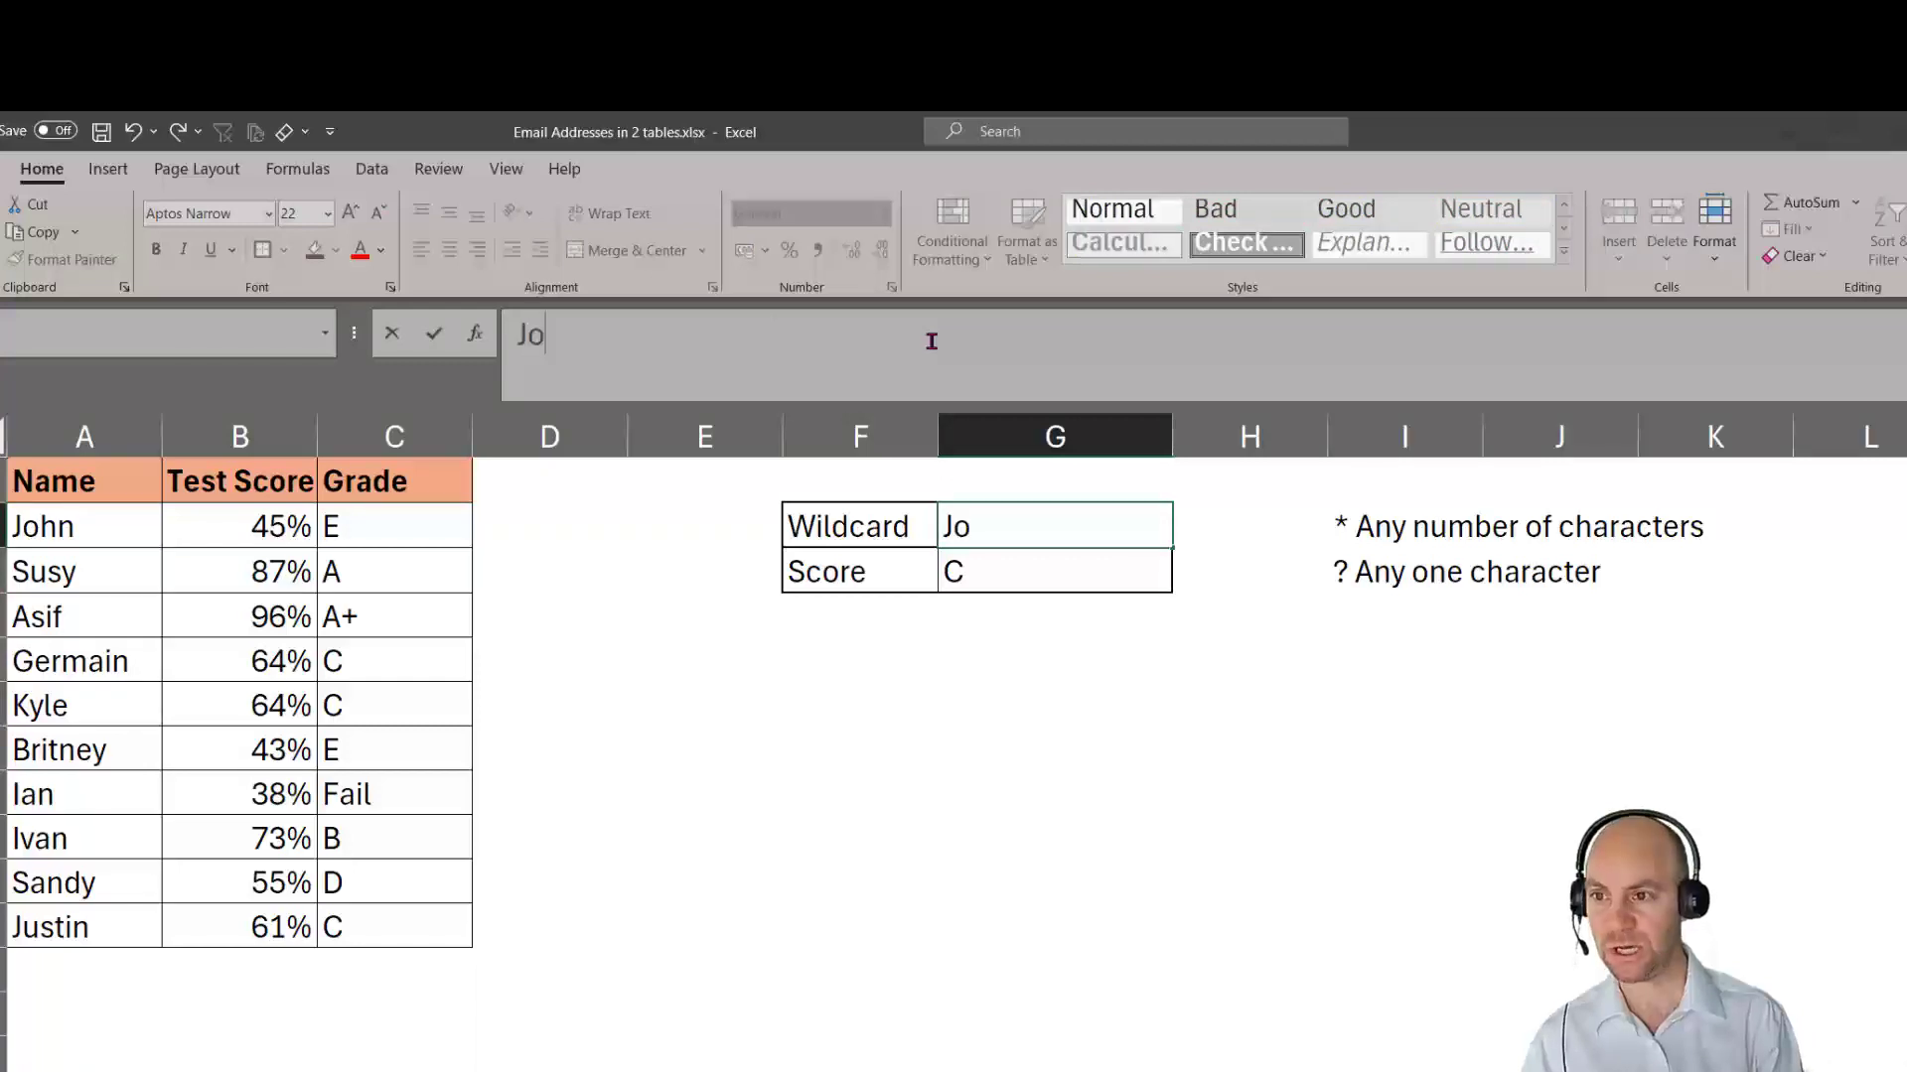
{"action": "type", "text": "*"}
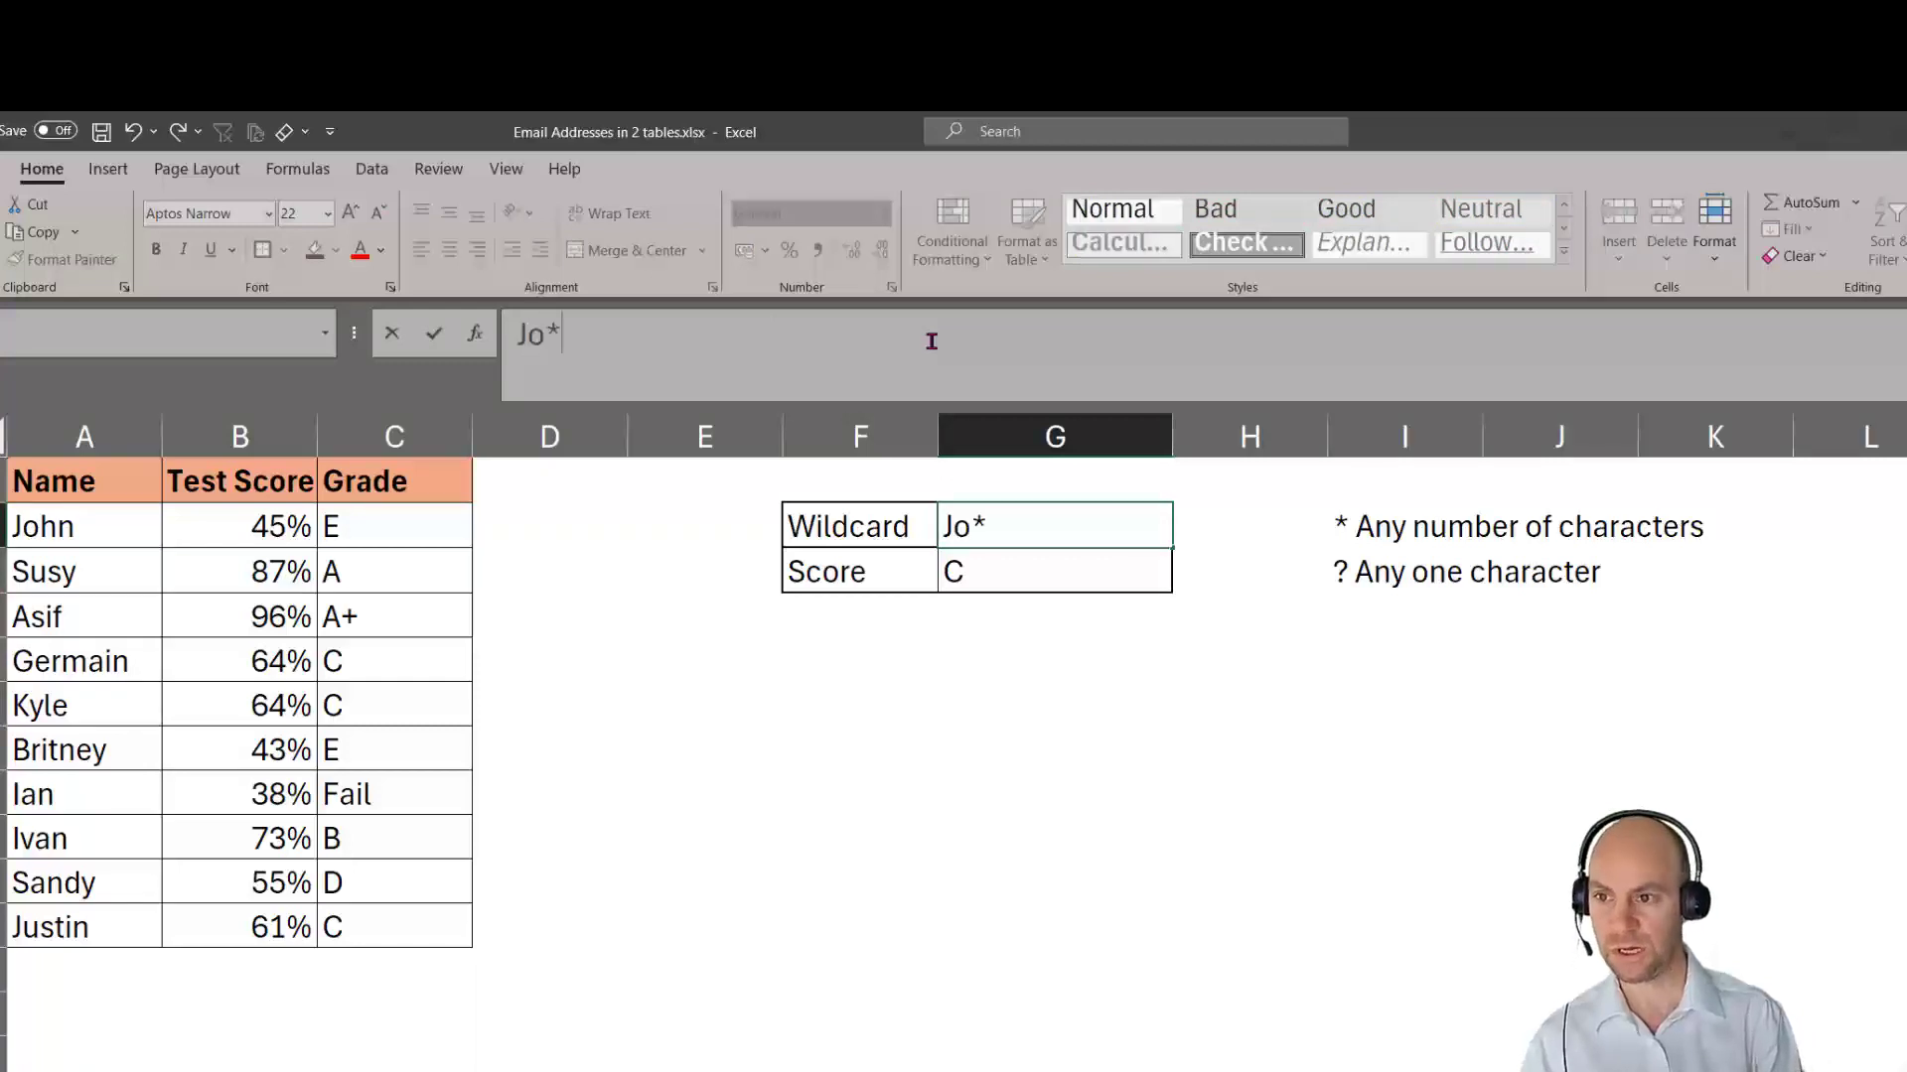
{"action": "key", "text": "Return"}
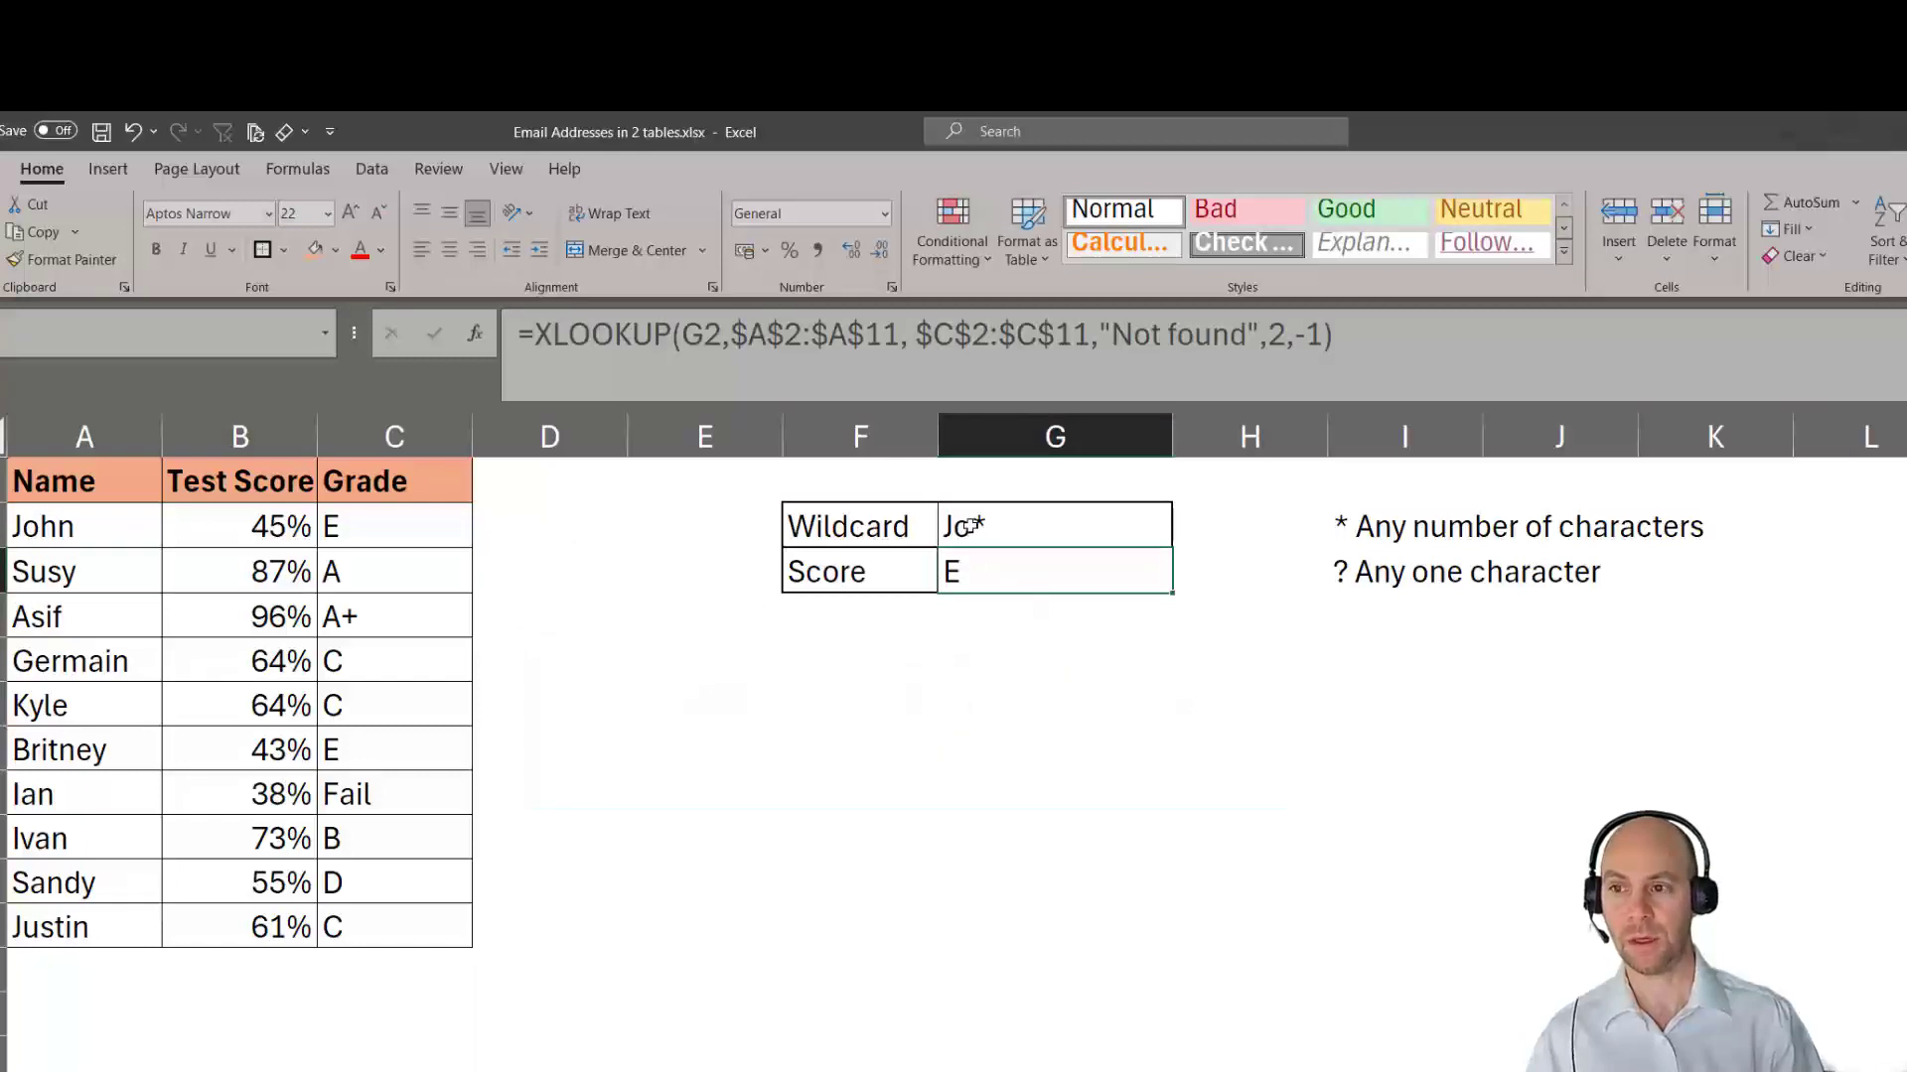
Change the wildcard search value in G2 to J??? to match four-character names starting with J.
{"action": "double_click", "coordinate": [1062, 525]}
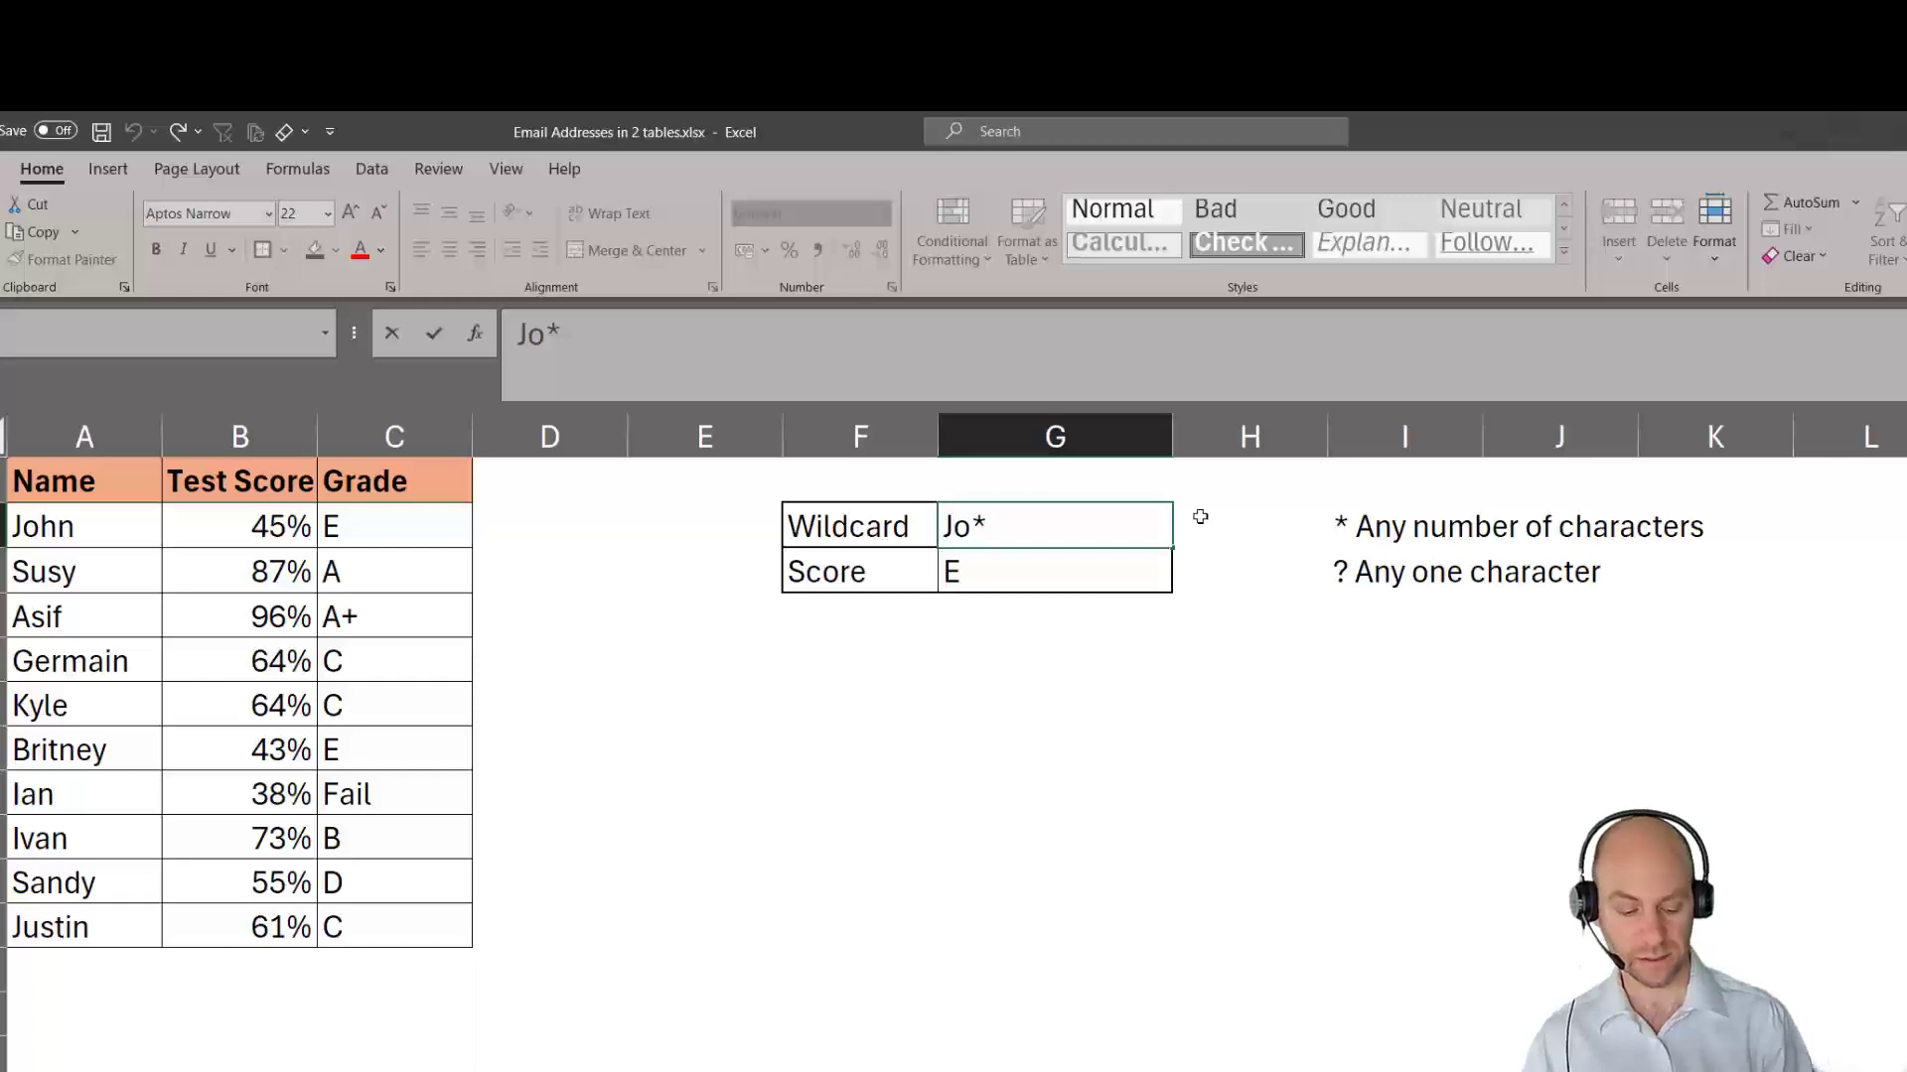
{"action": "key", "text": "BackSpace"}
{"action": "key", "text": "BackSpace"}
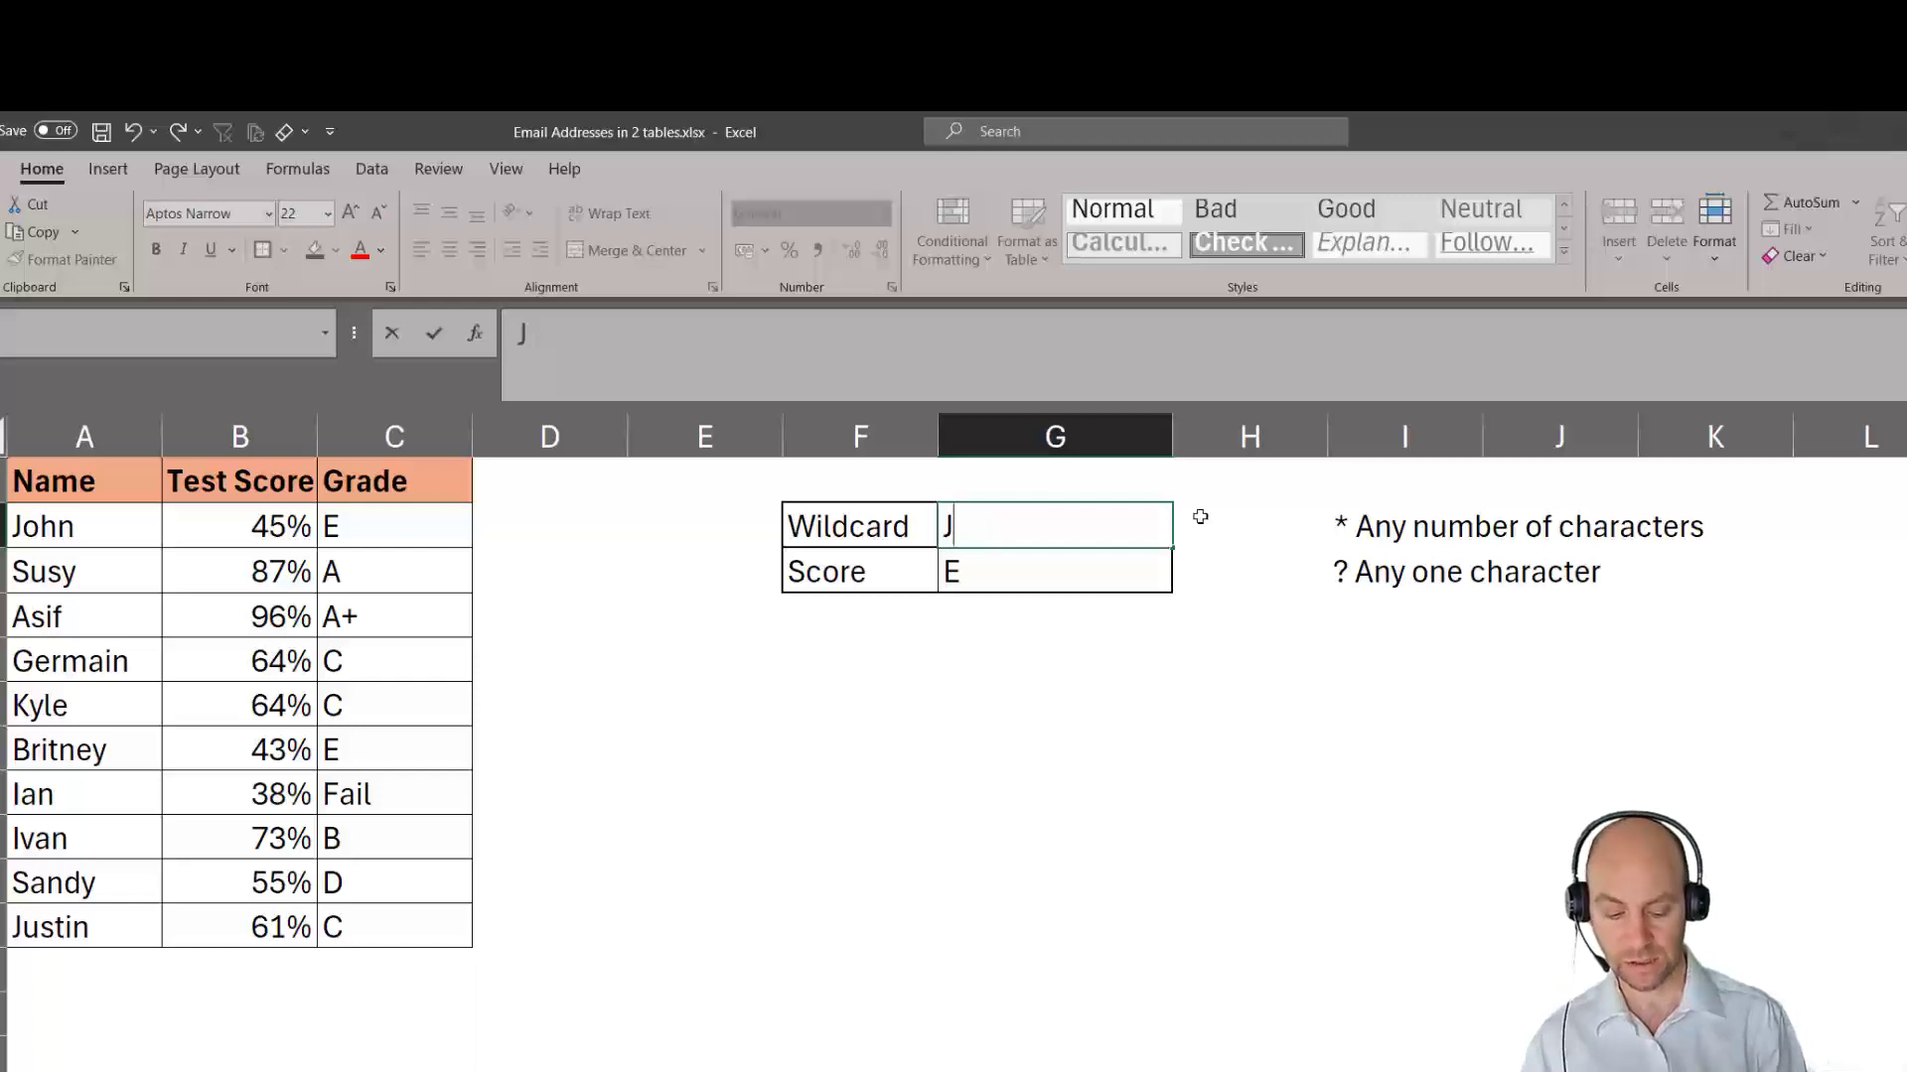
{"action": "type", "text": "???"}
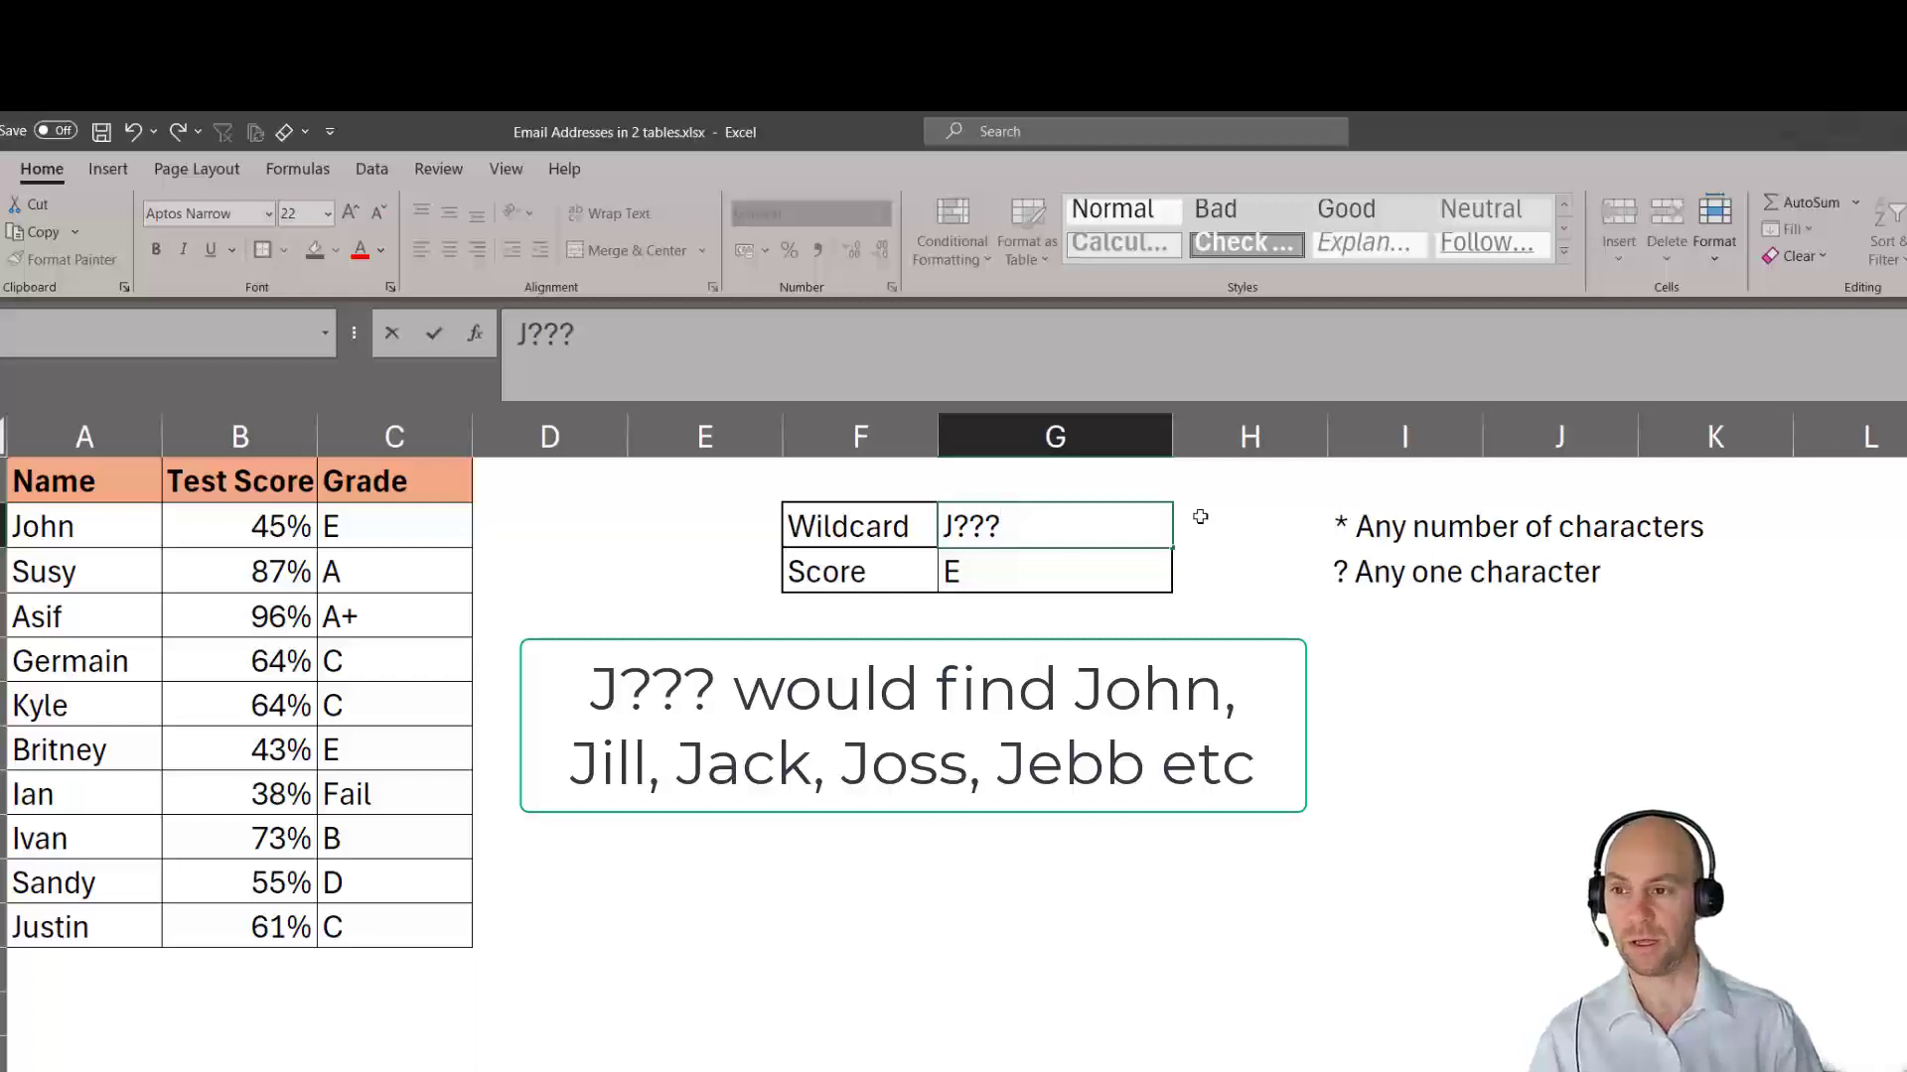
{"action": "key", "text": "Return"}
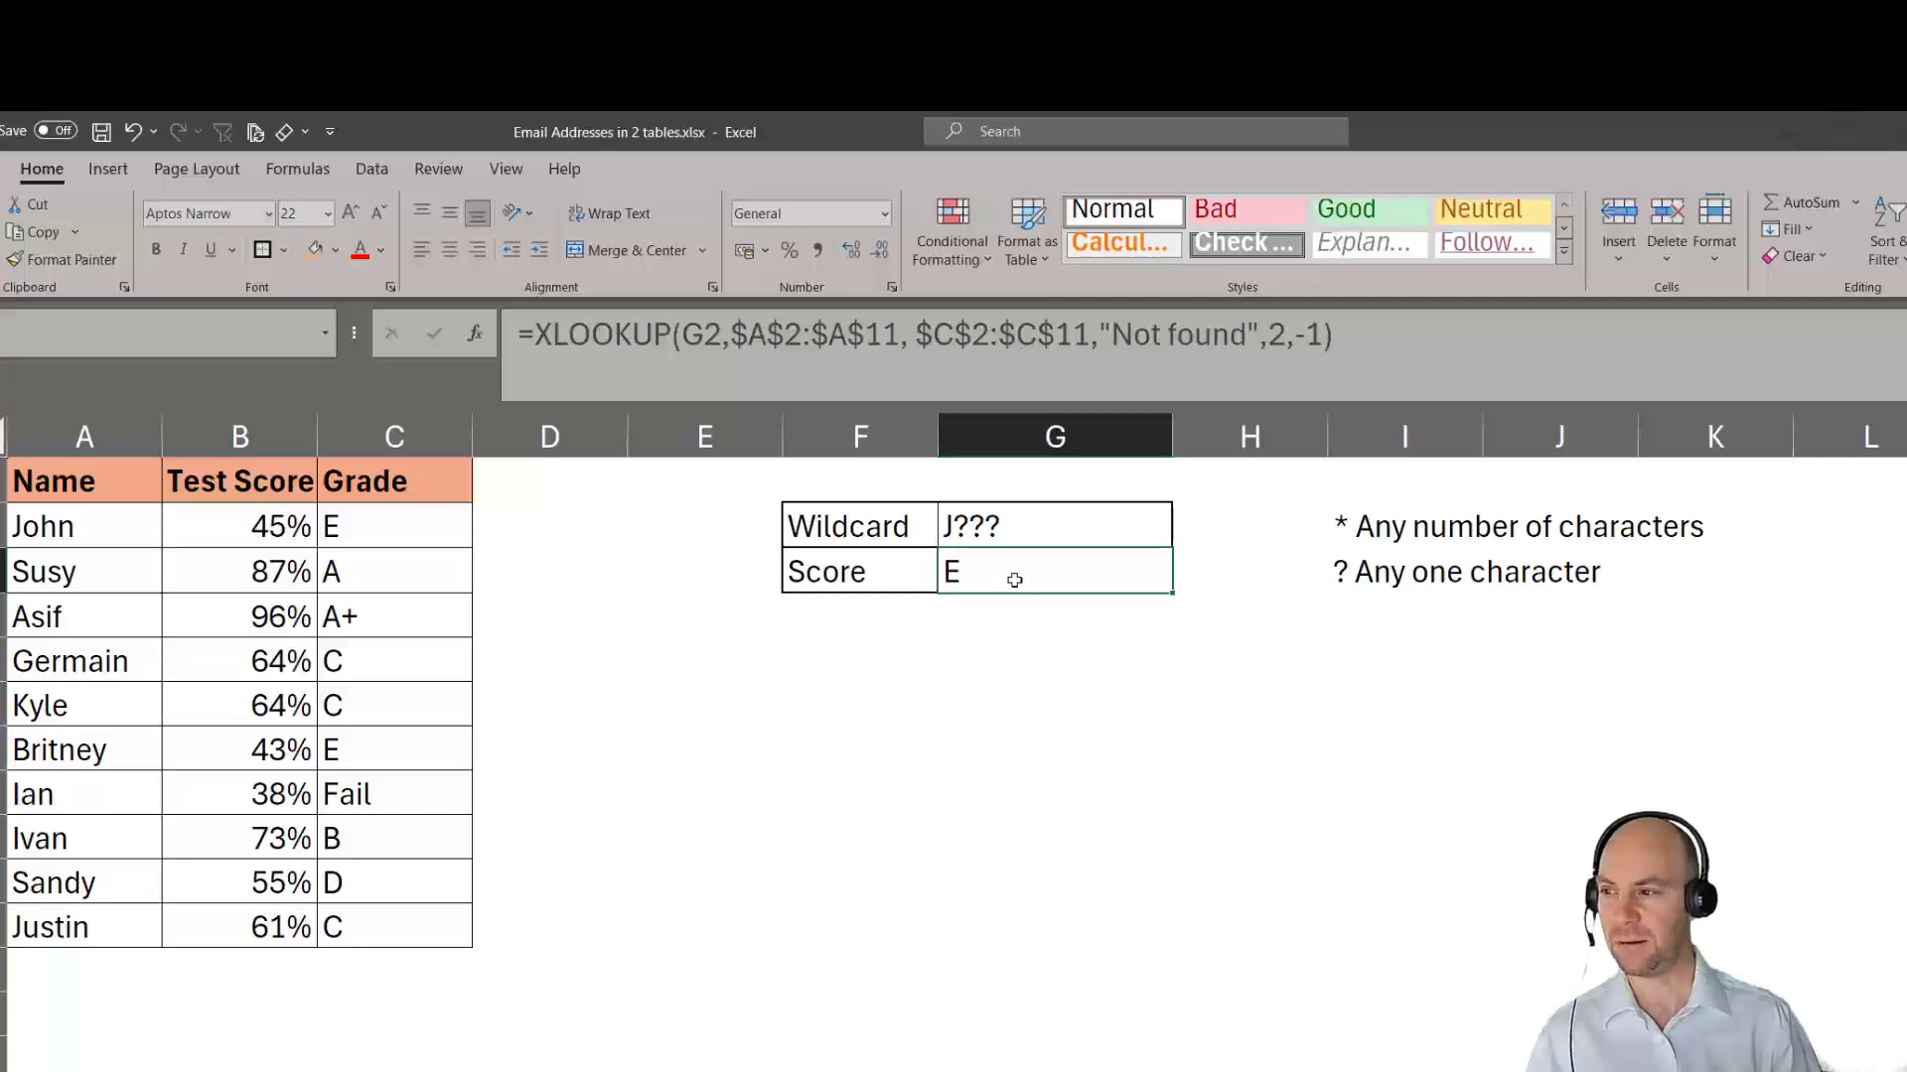
Replace the wildcard search value in G2 with *e* to match names containing the letter e.
{"action": "left_click", "coordinate": [1023, 526]}
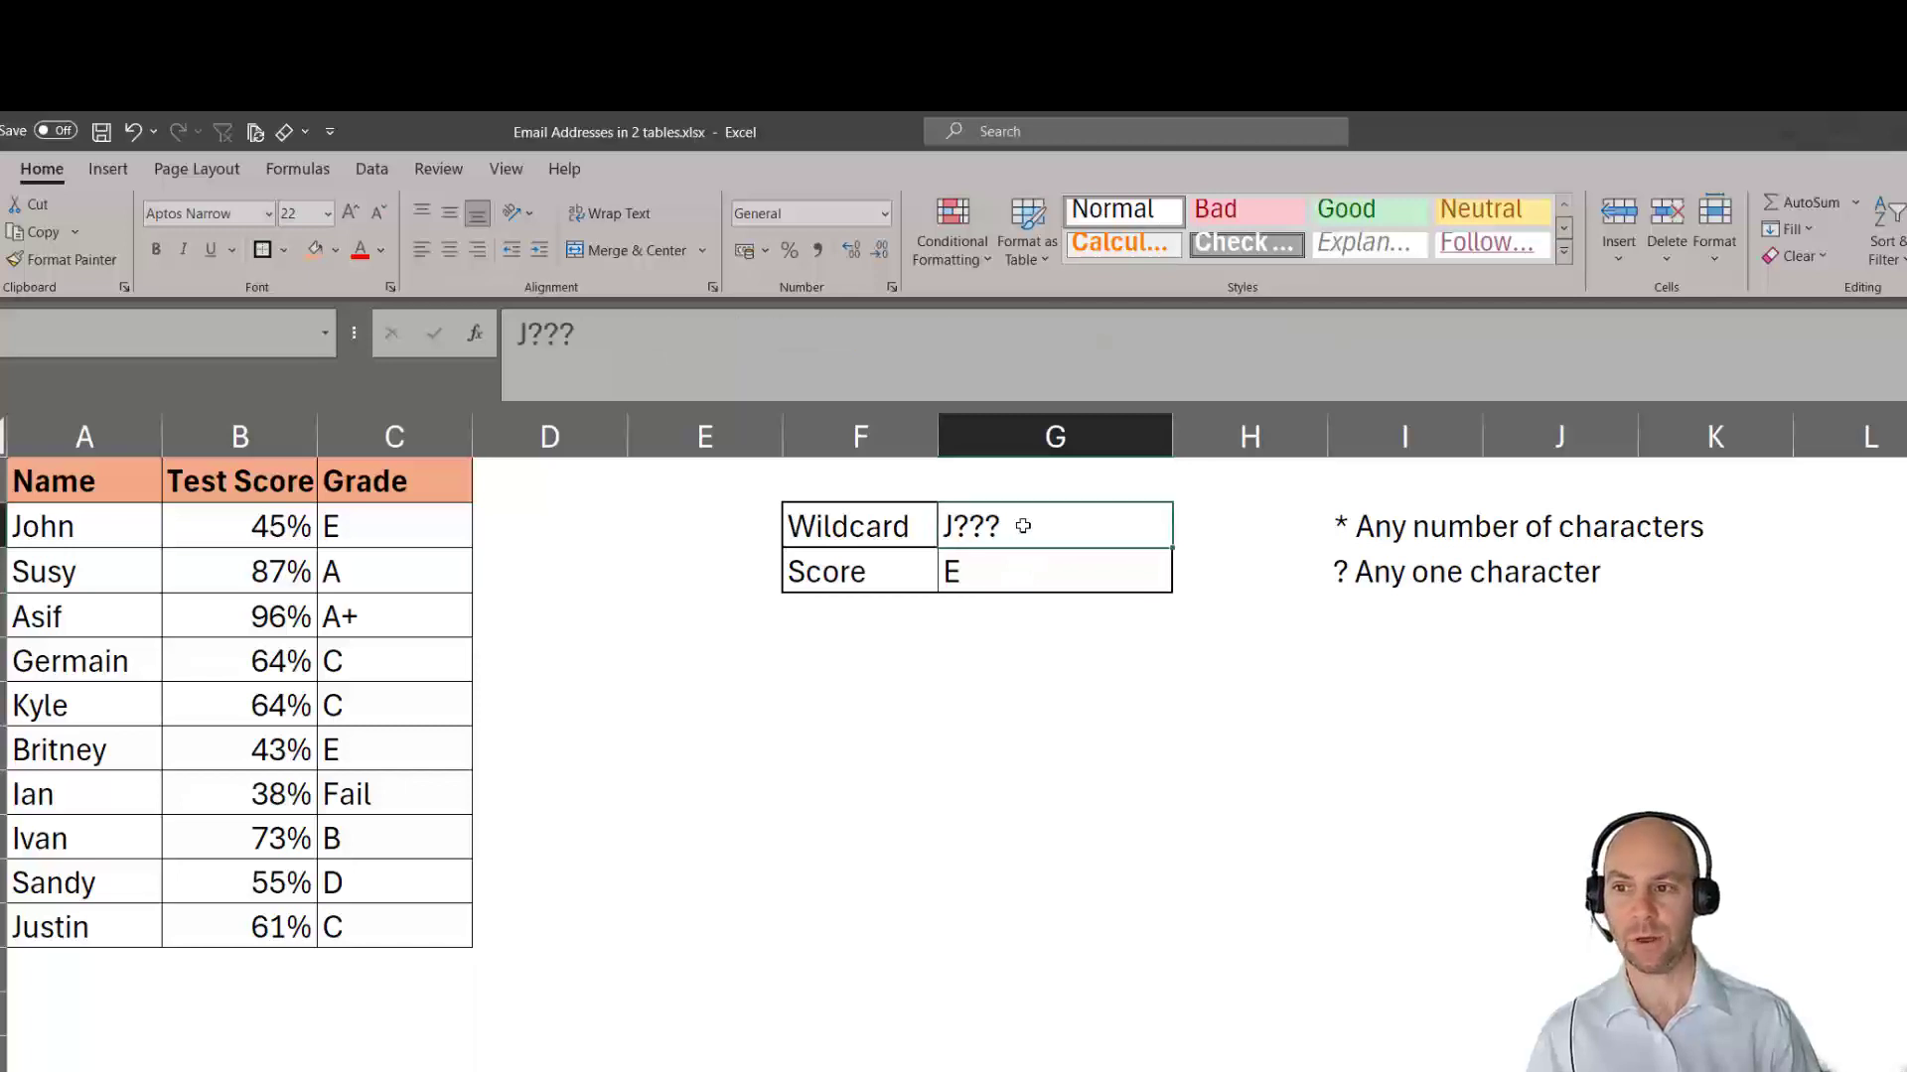
{"action": "type", "text": "*"}
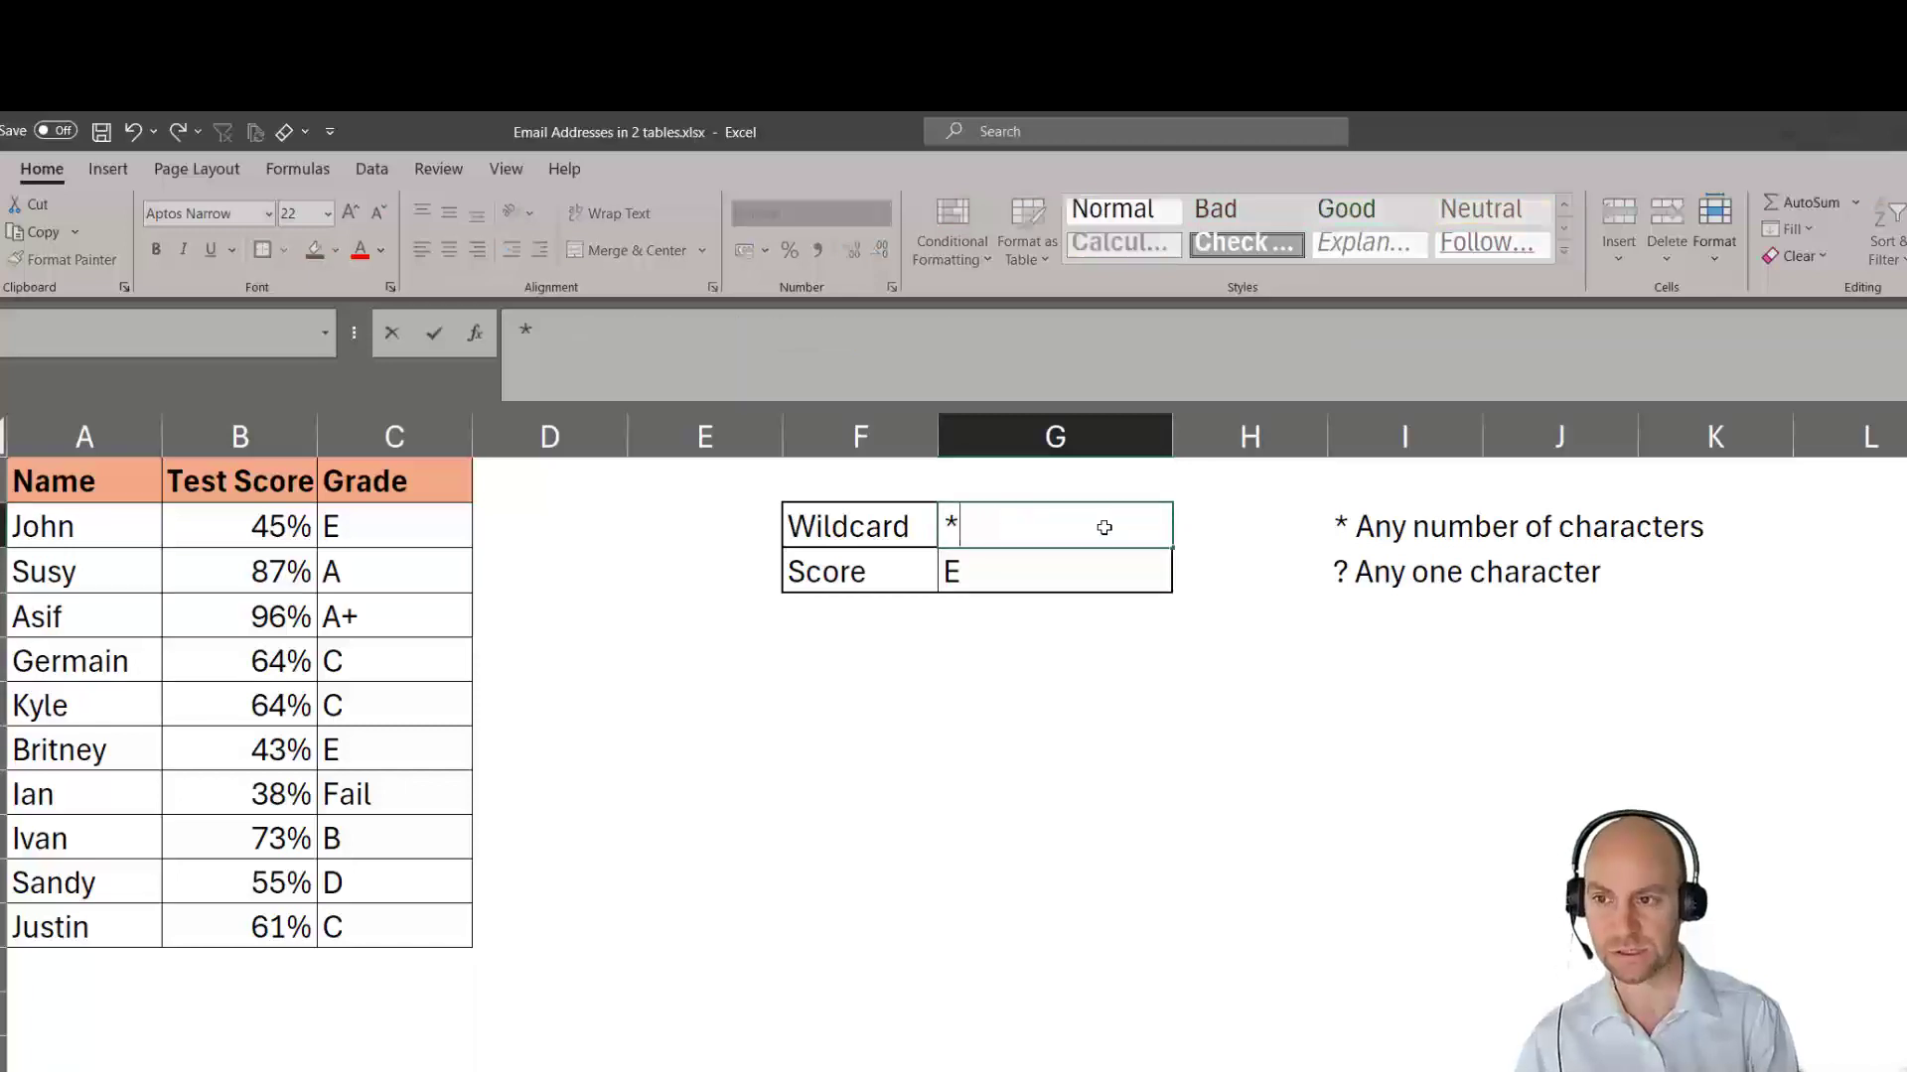
{"action": "type", "text": "e*"}
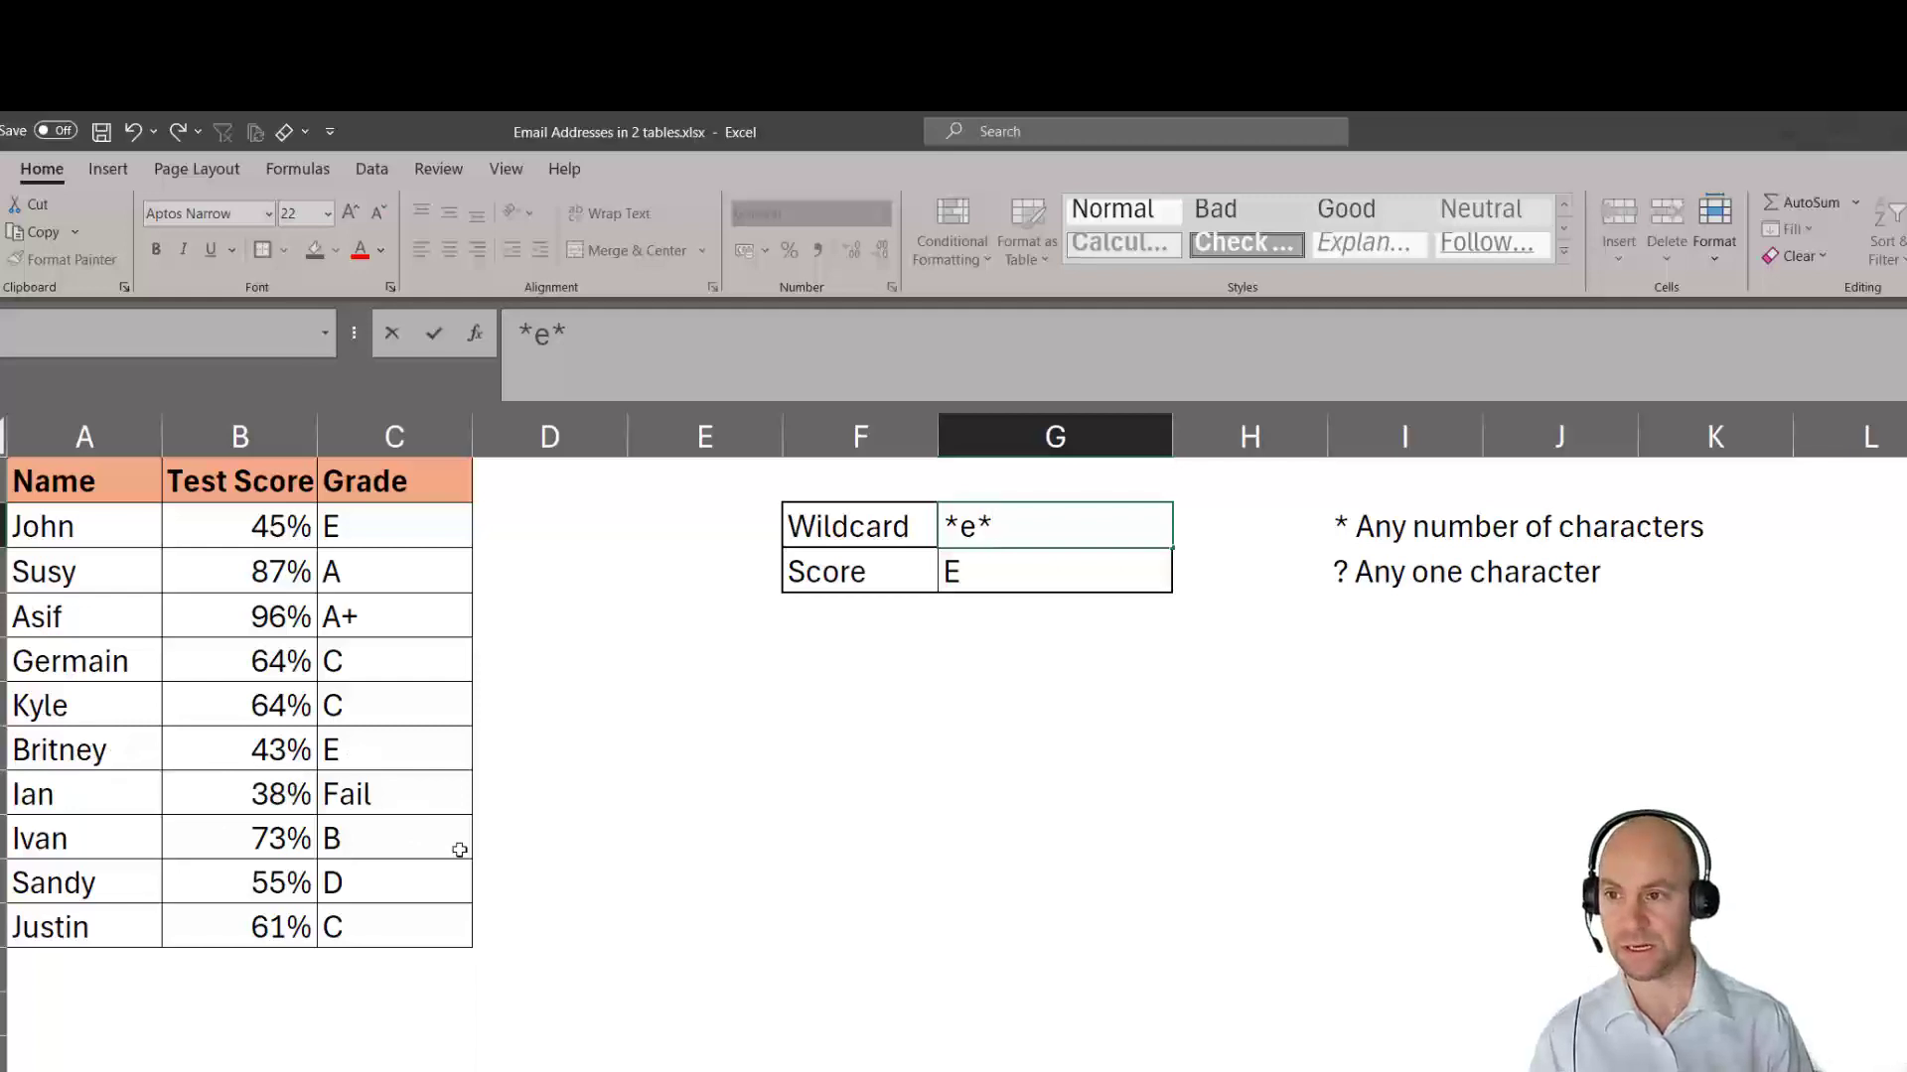
{"action": "key", "text": "Return"}
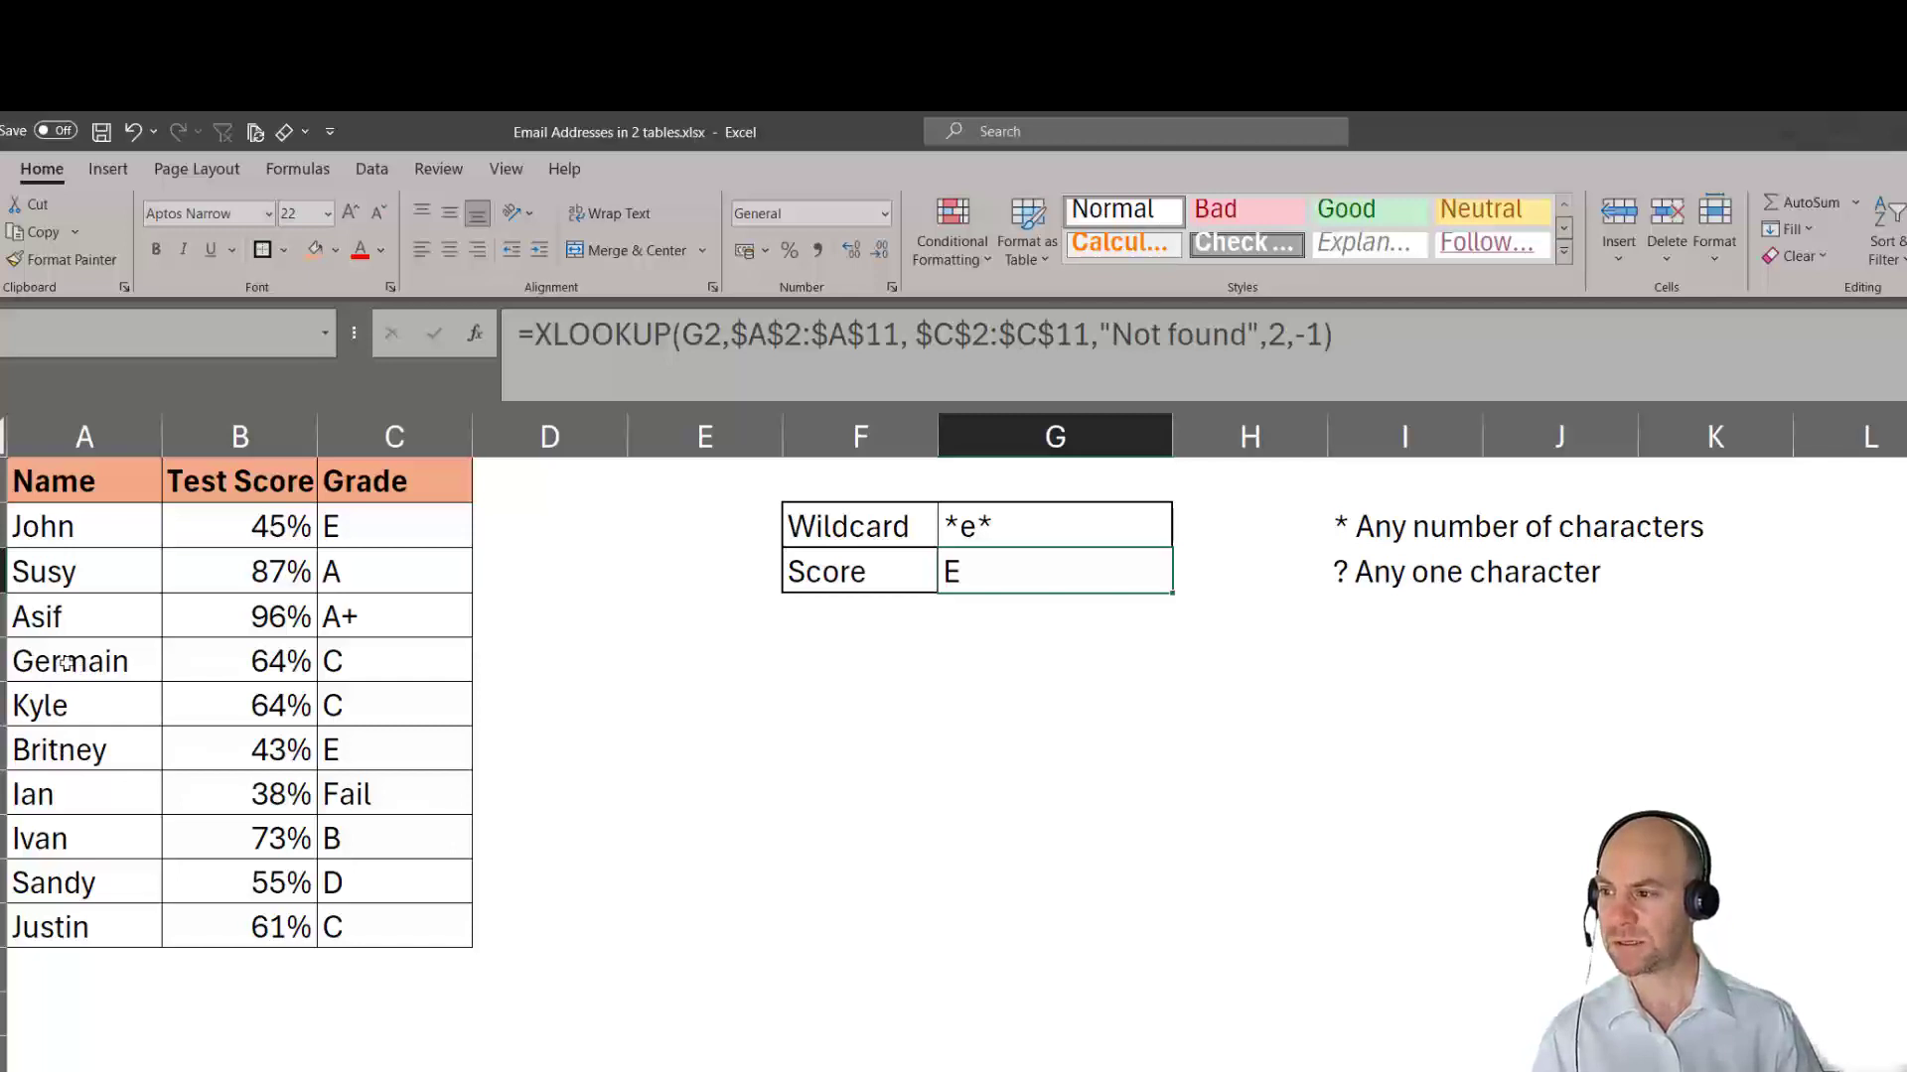
Set the search mode in the G3 XLOOKUP formula to 1 (search first-to-last) and reselect the cell.
{"action": "left_click", "coordinate": [1325, 338]}
{"action": "key", "text": "BackSpace"}
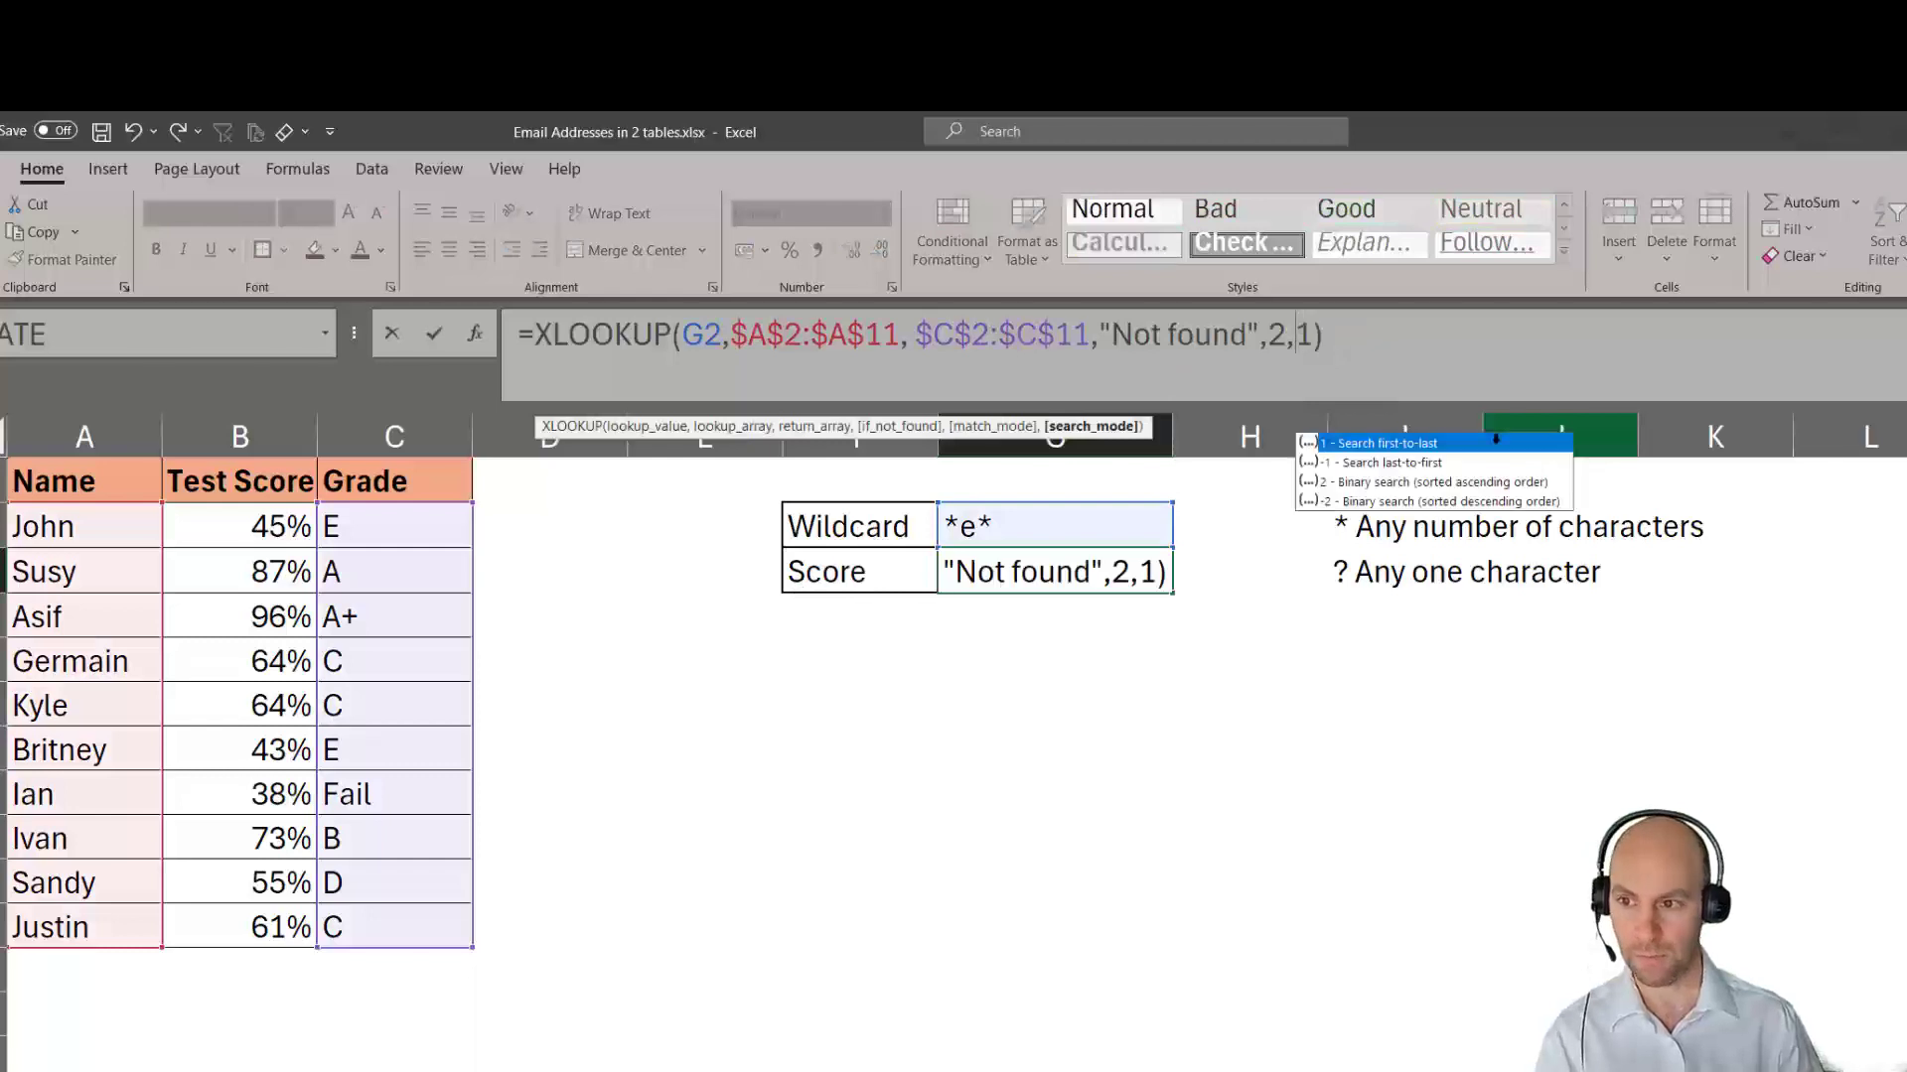
{"action": "key", "text": "Return"}
{"action": "left_click", "coordinate": [1037, 572]}
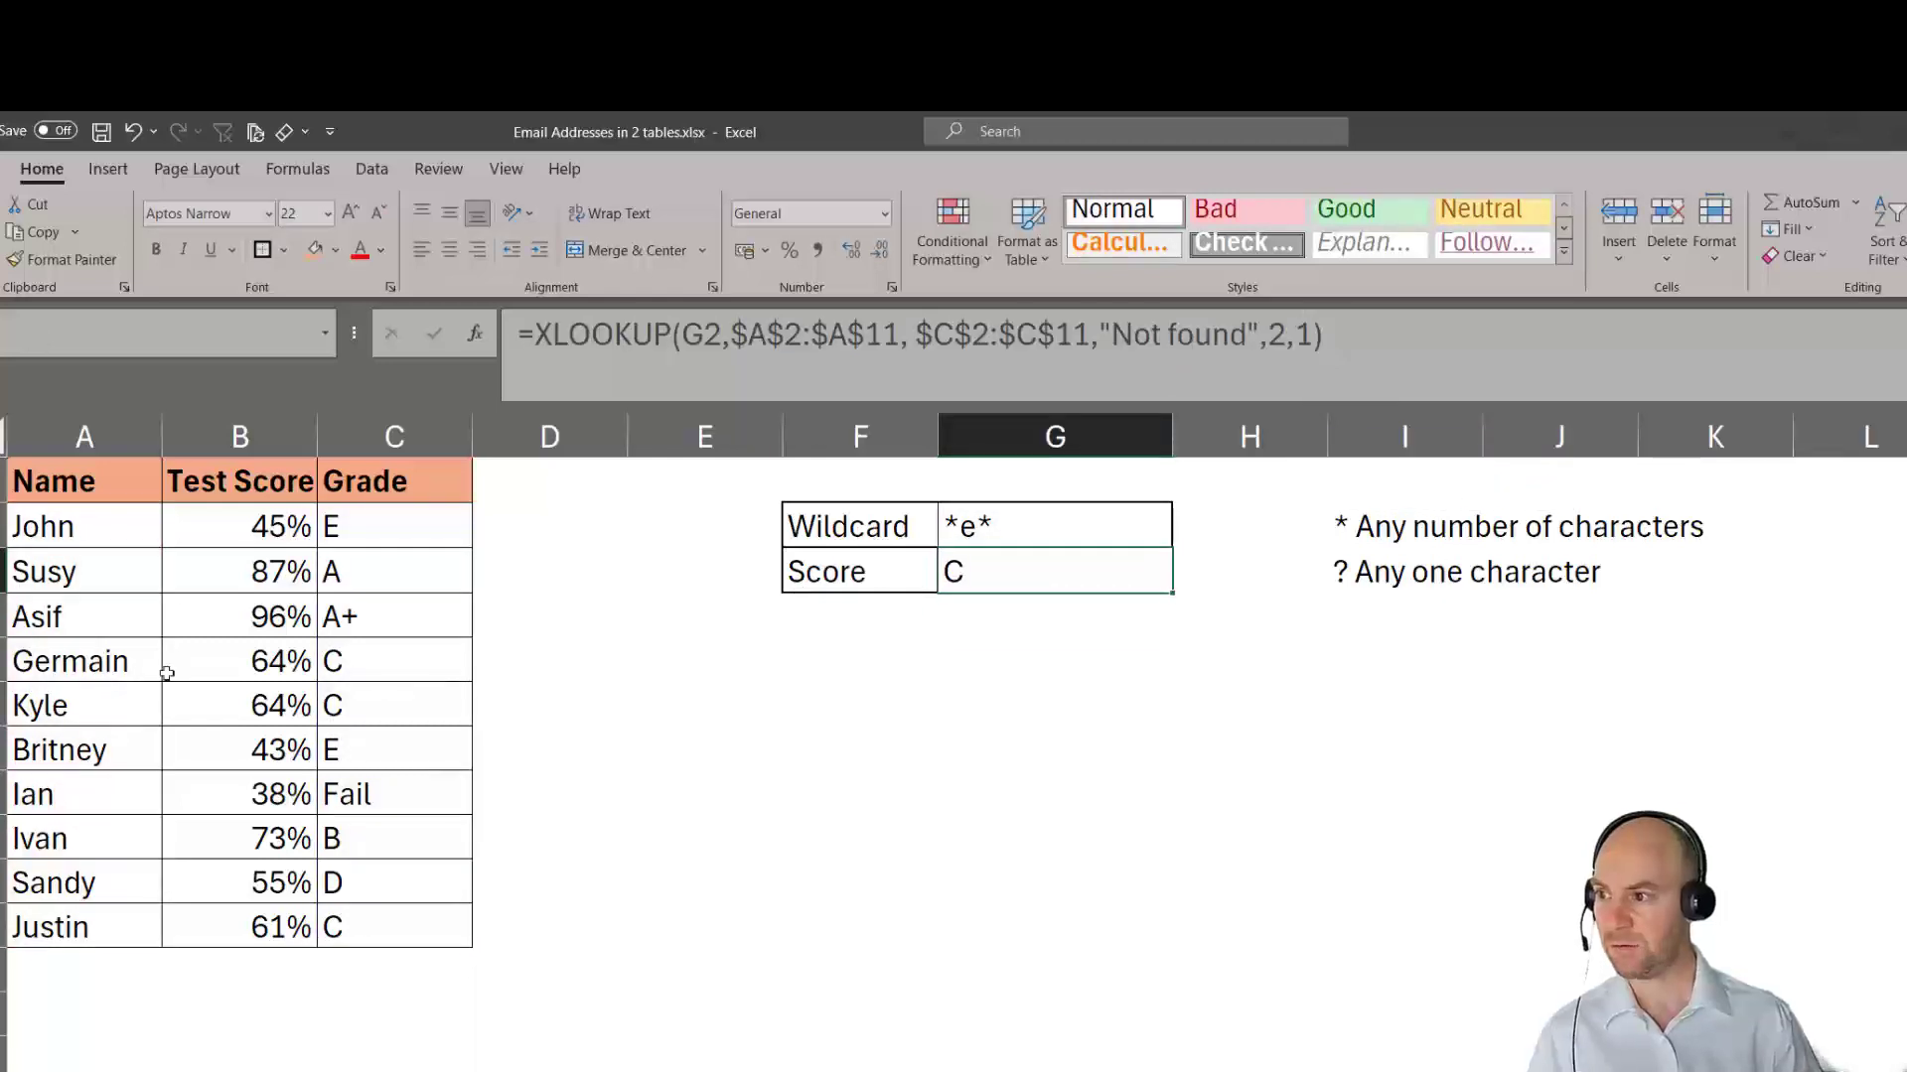